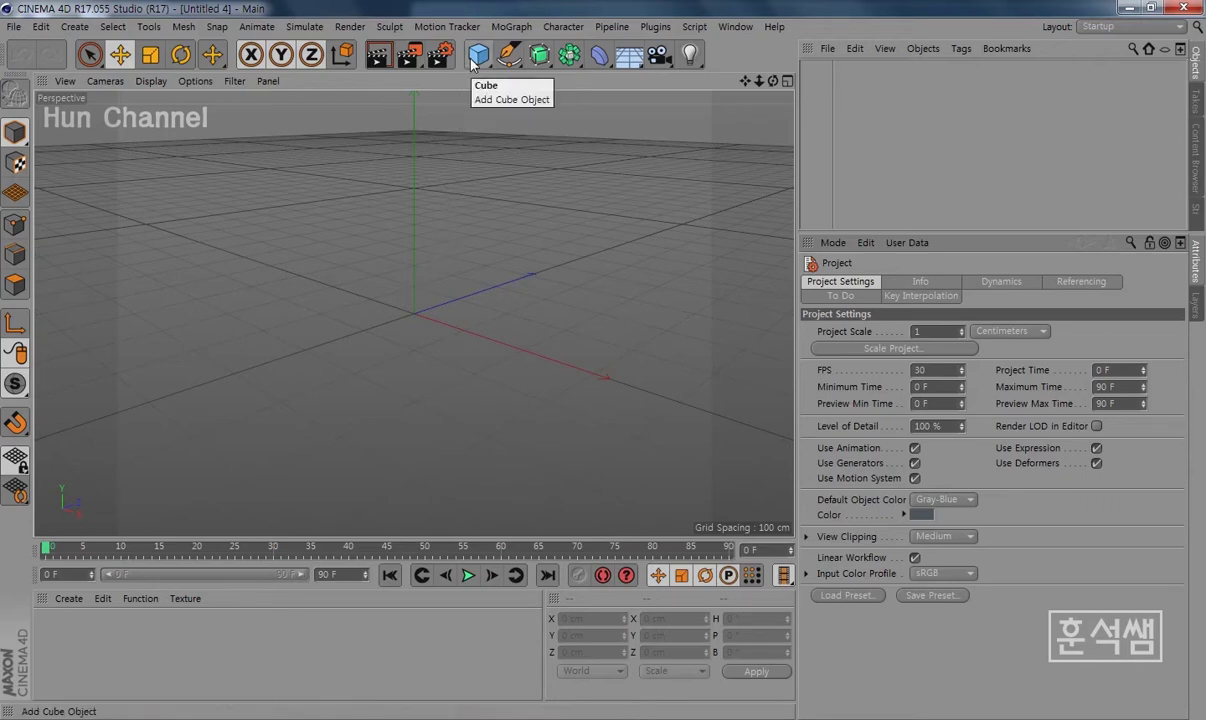
Step: Add a 2000 × 2000 cm Floor object to the empty scene
left_click(630, 62)
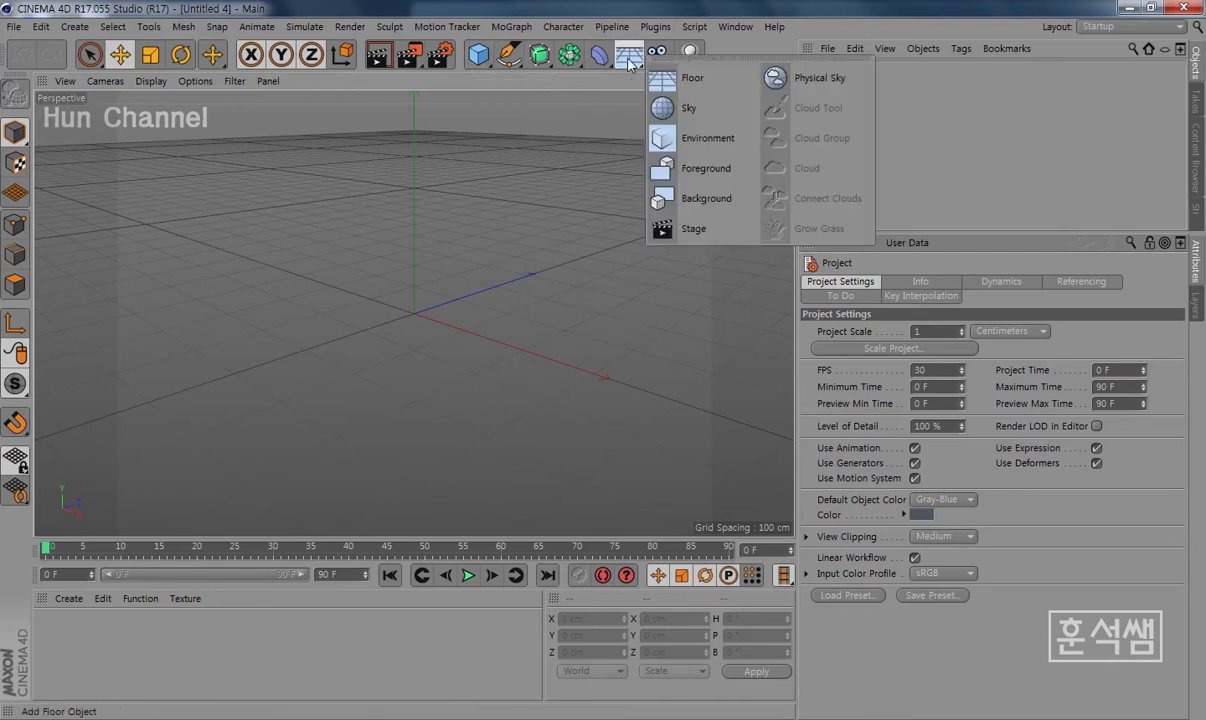
left_click(702, 84)
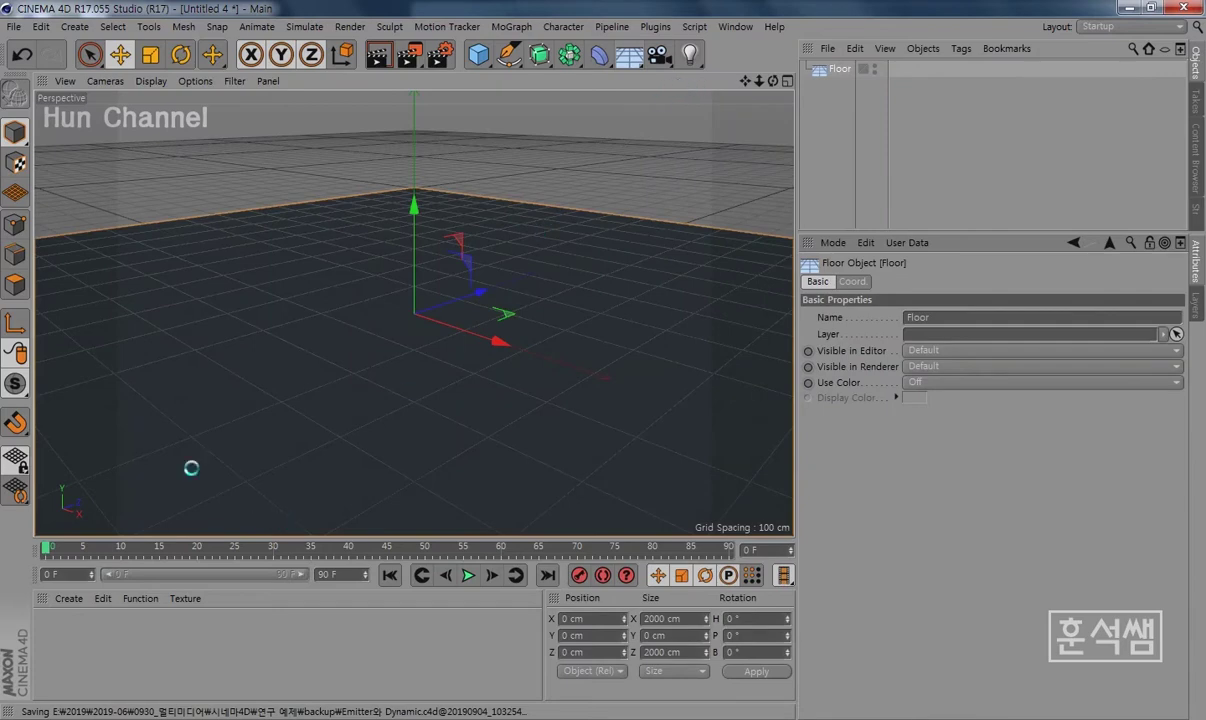
Step: Create a new material named Mat and set its colour brightness V to 100%
double_click(75, 648)
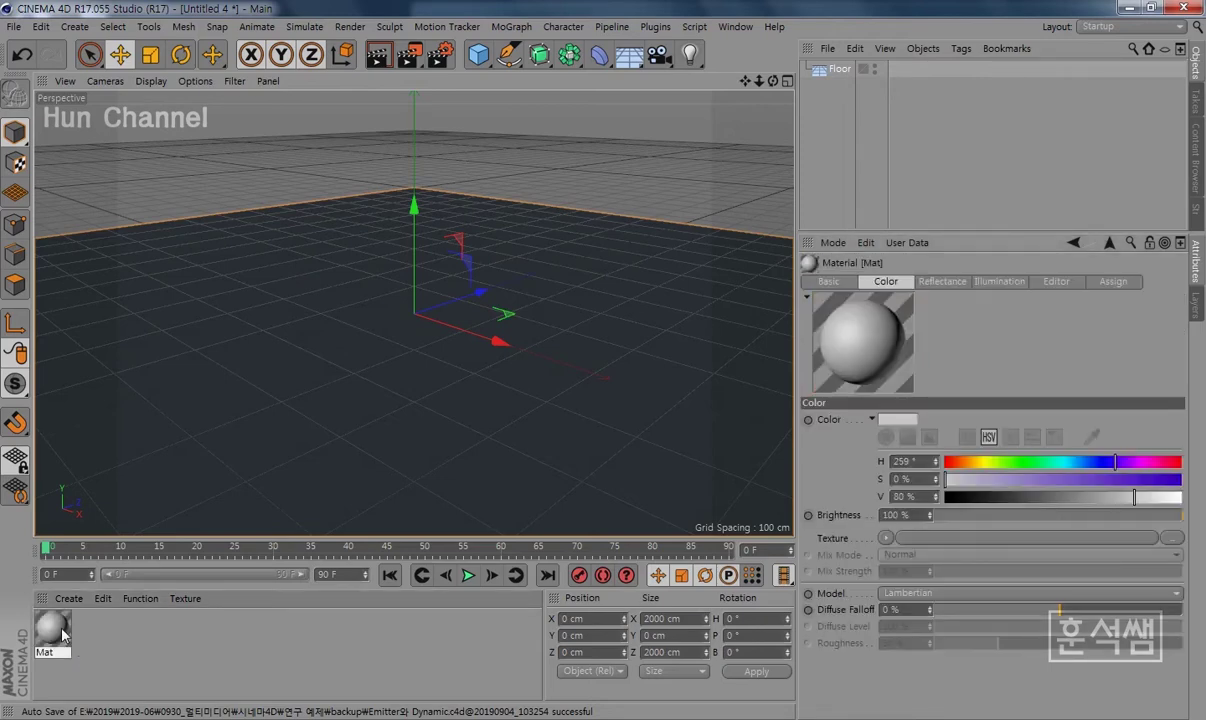
double_click(52, 628)
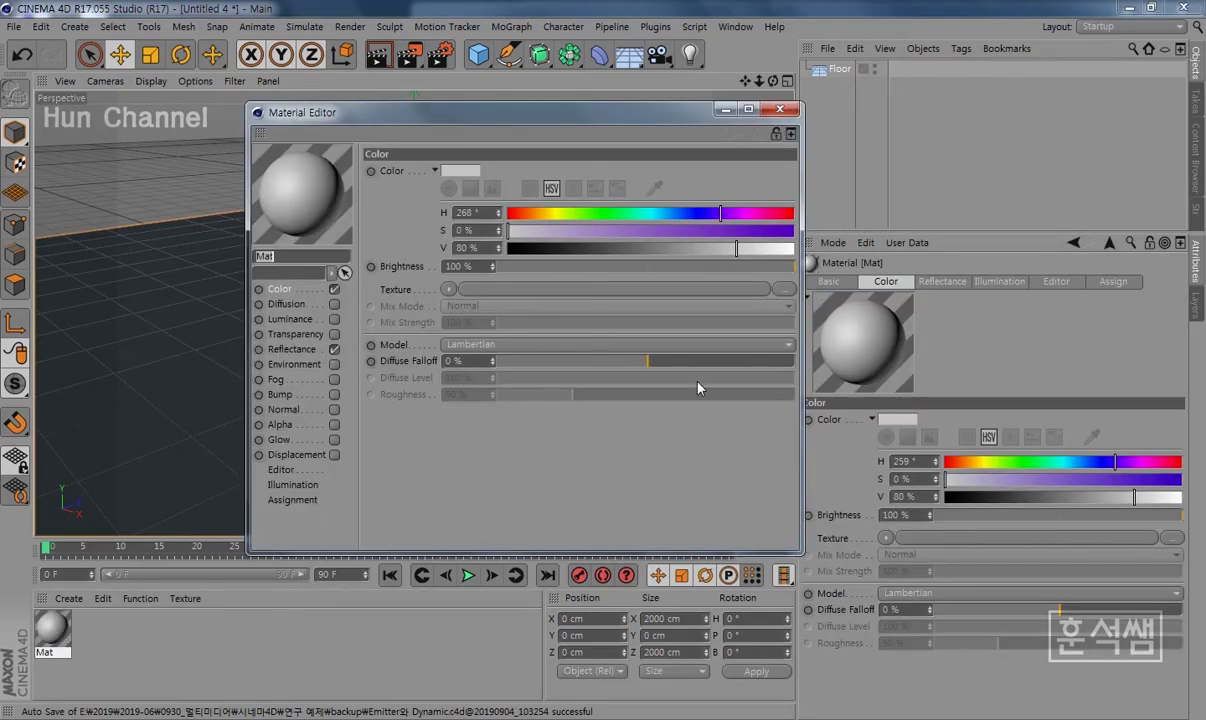
left_click_drag(746, 250, 768, 243)
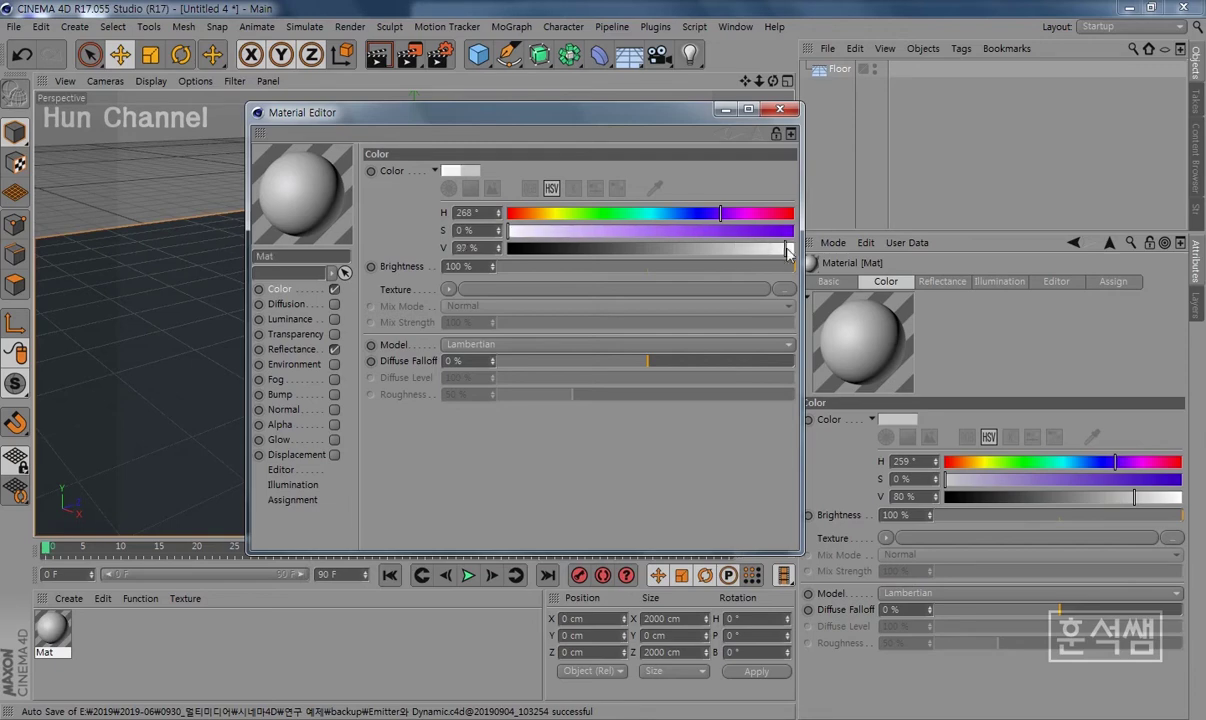
Step: Apply the white Mat material to the Floor and close the Material Editor
left_click_drag(621, 109, 803, 109)
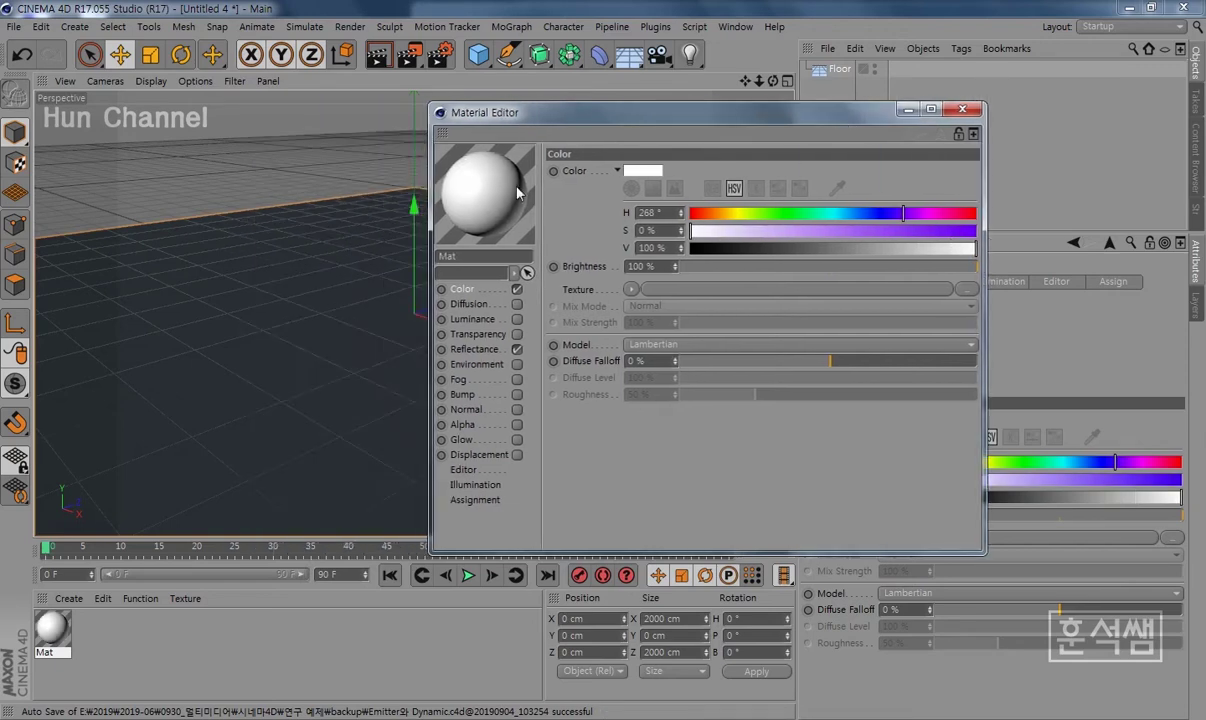
left_click_drag(233, 410, 232, 411)
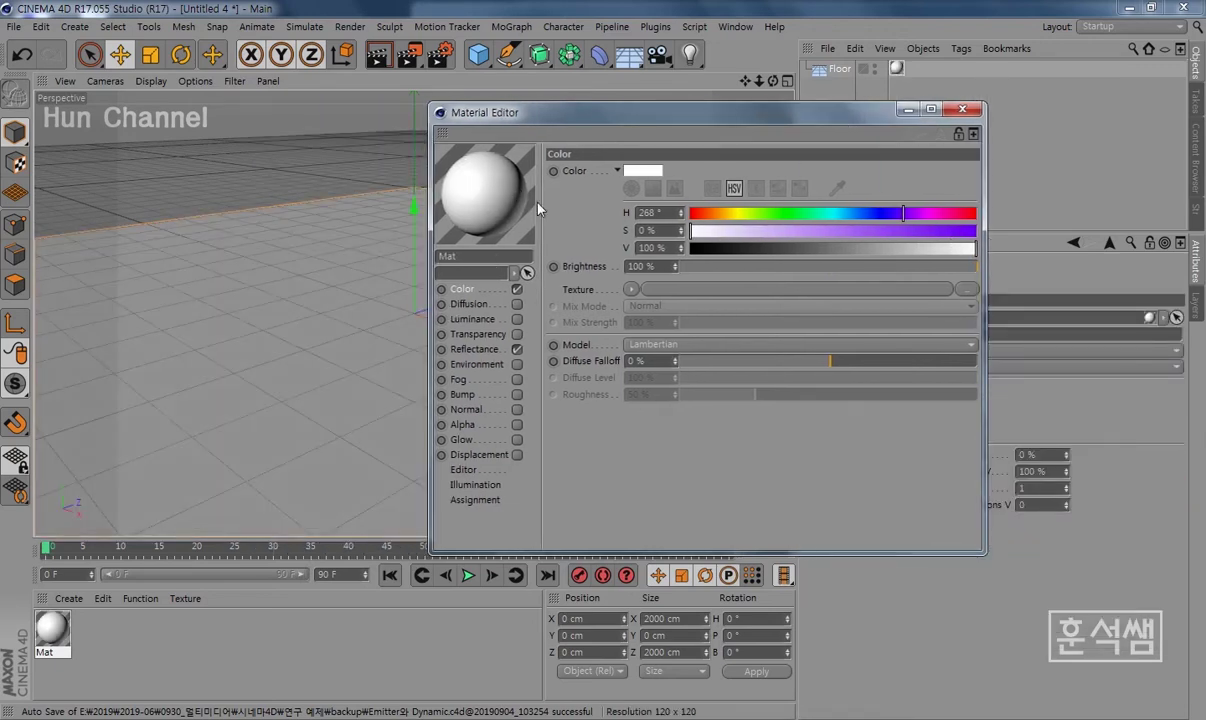
left_click_drag(608, 116, 616, 298)
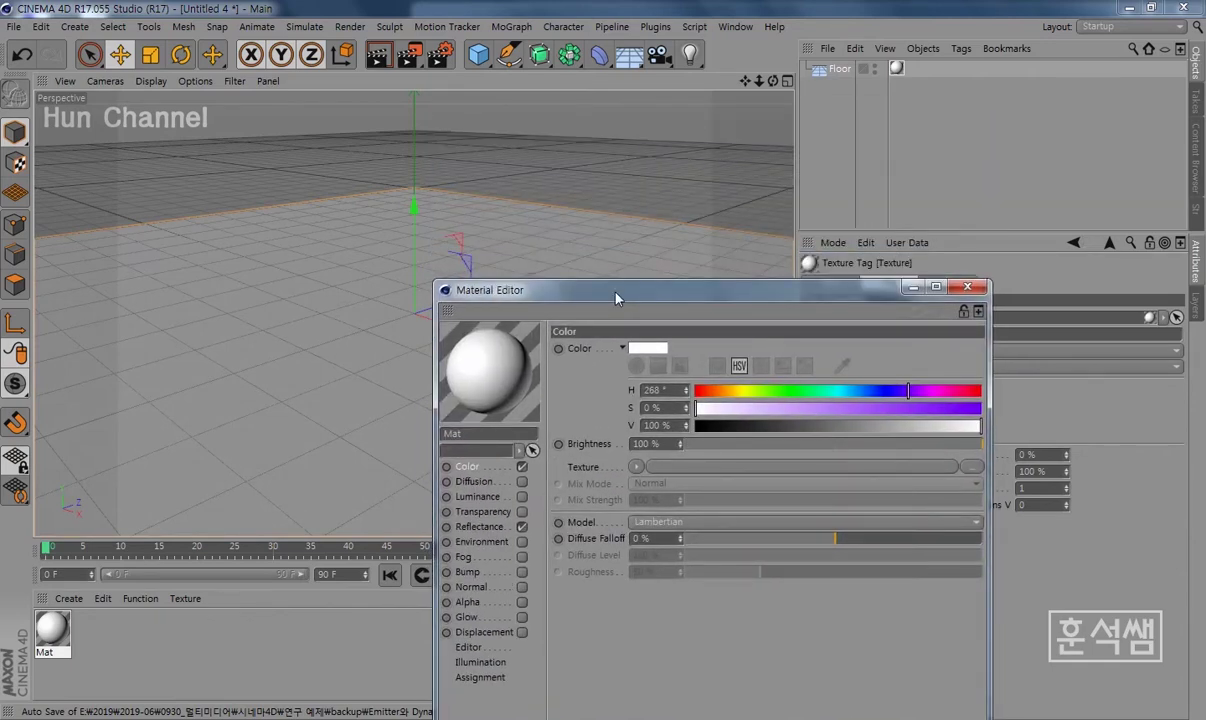
left_click(967, 287)
left_click_drag(396, 315, 444, 333, "alt")
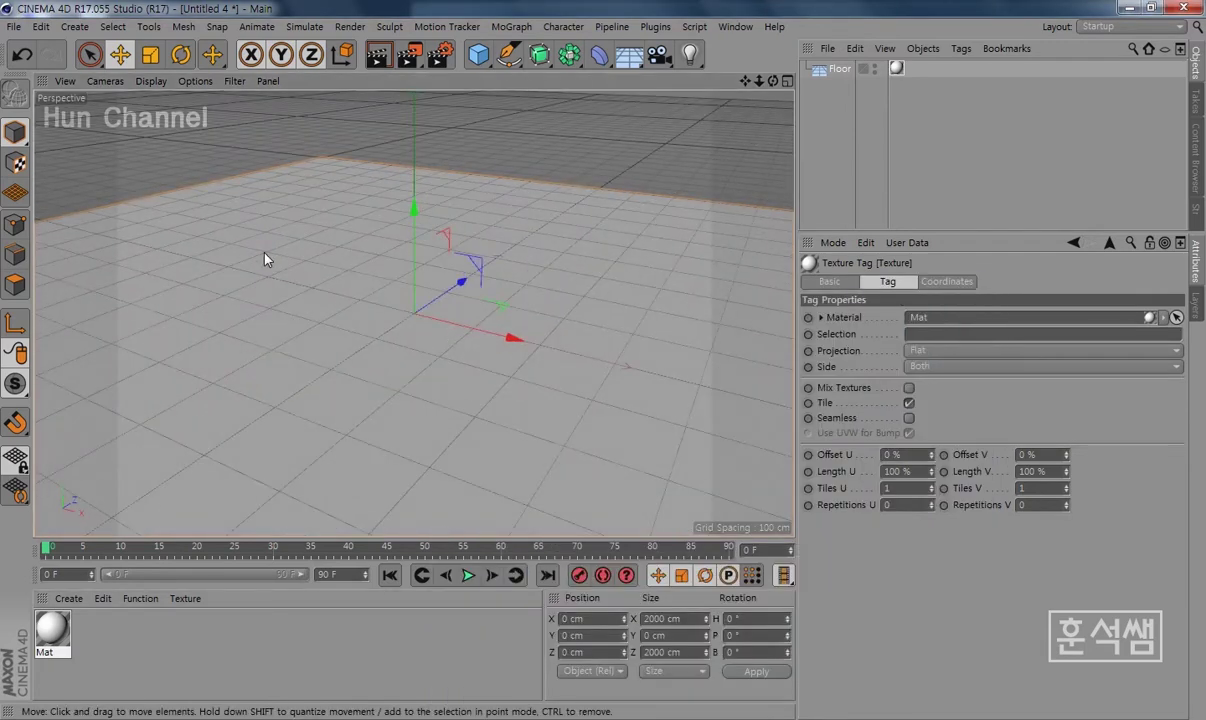
Step: Add a particle Emitter and raise it about 203 cm above the floor
left_click(306, 29)
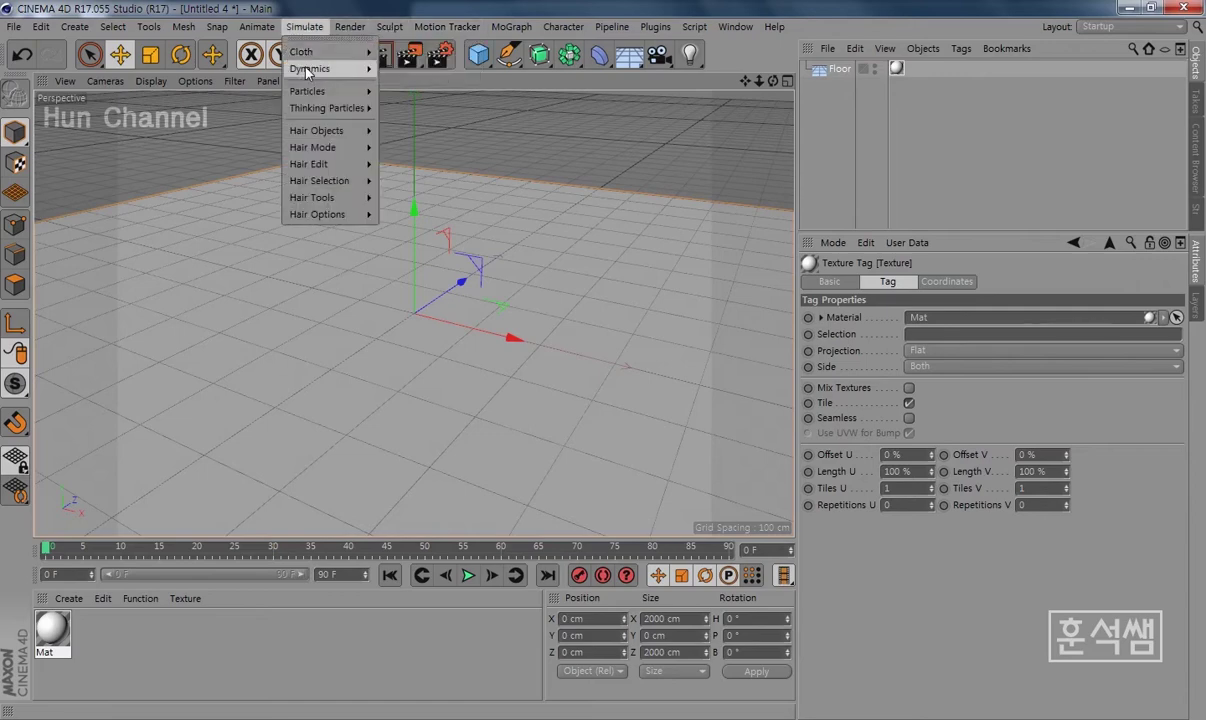
mouse_move(308, 91)
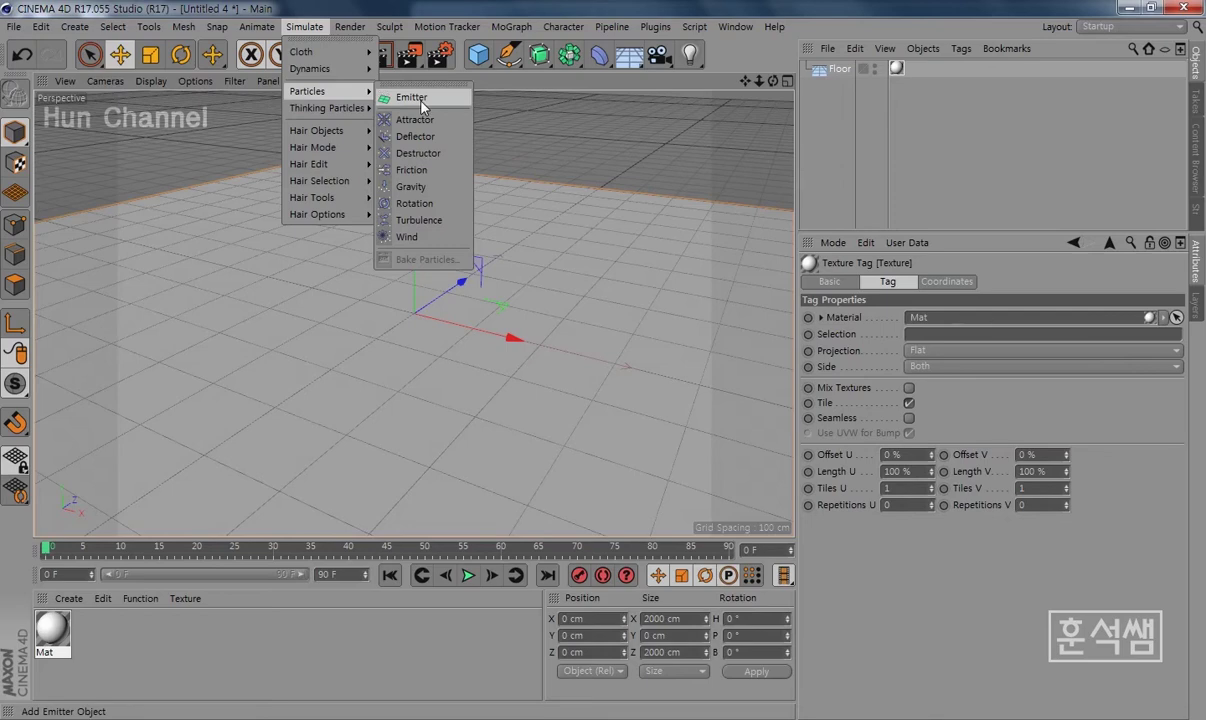
left_click(411, 97)
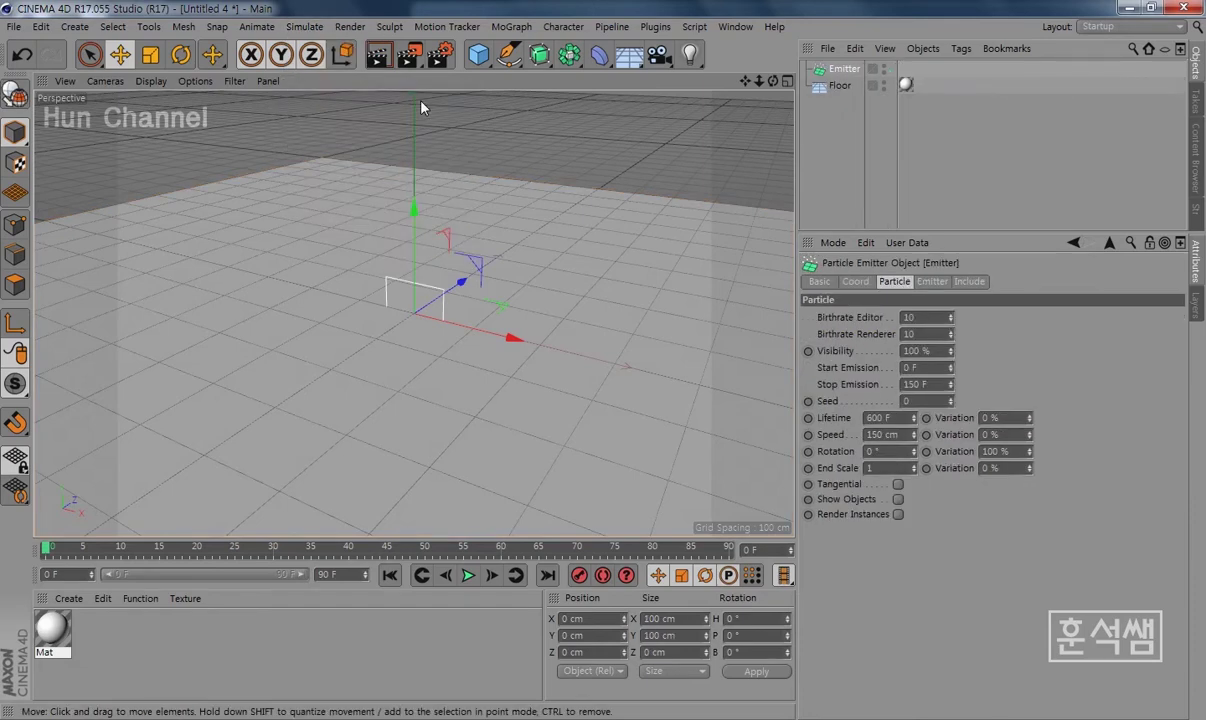
left_click_drag(413, 213, 413, 77)
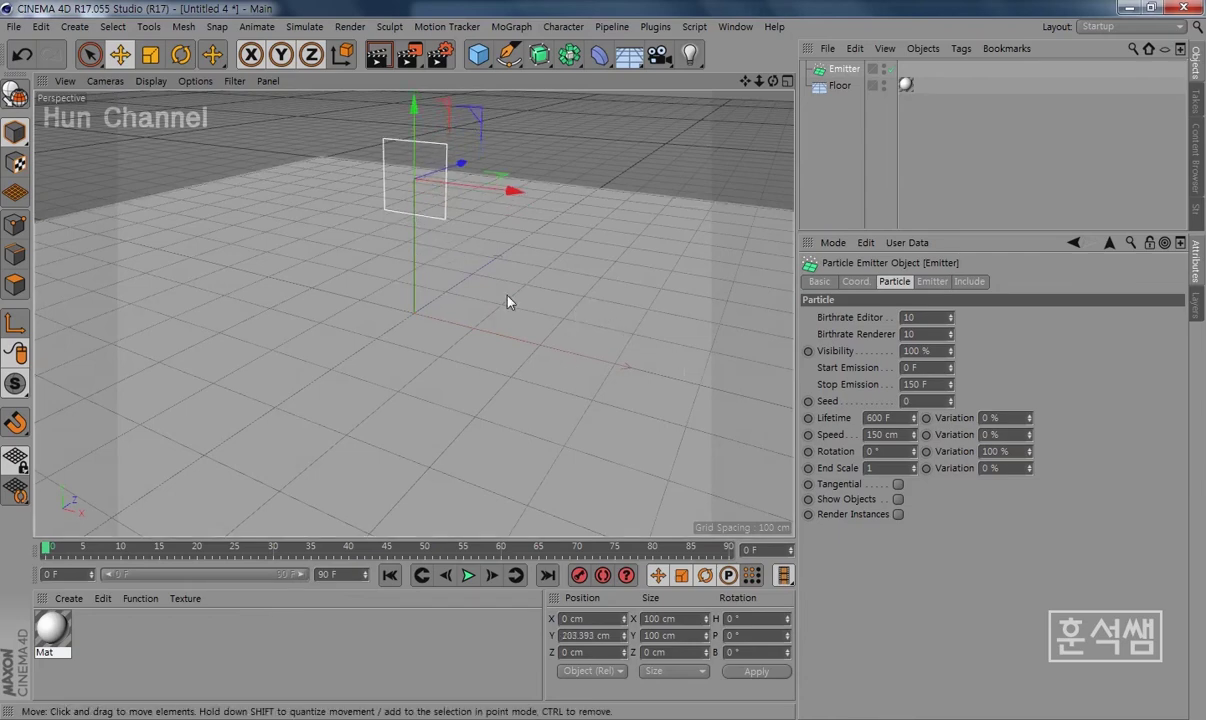
left_click_drag(507, 301, 418, 321, "alt")
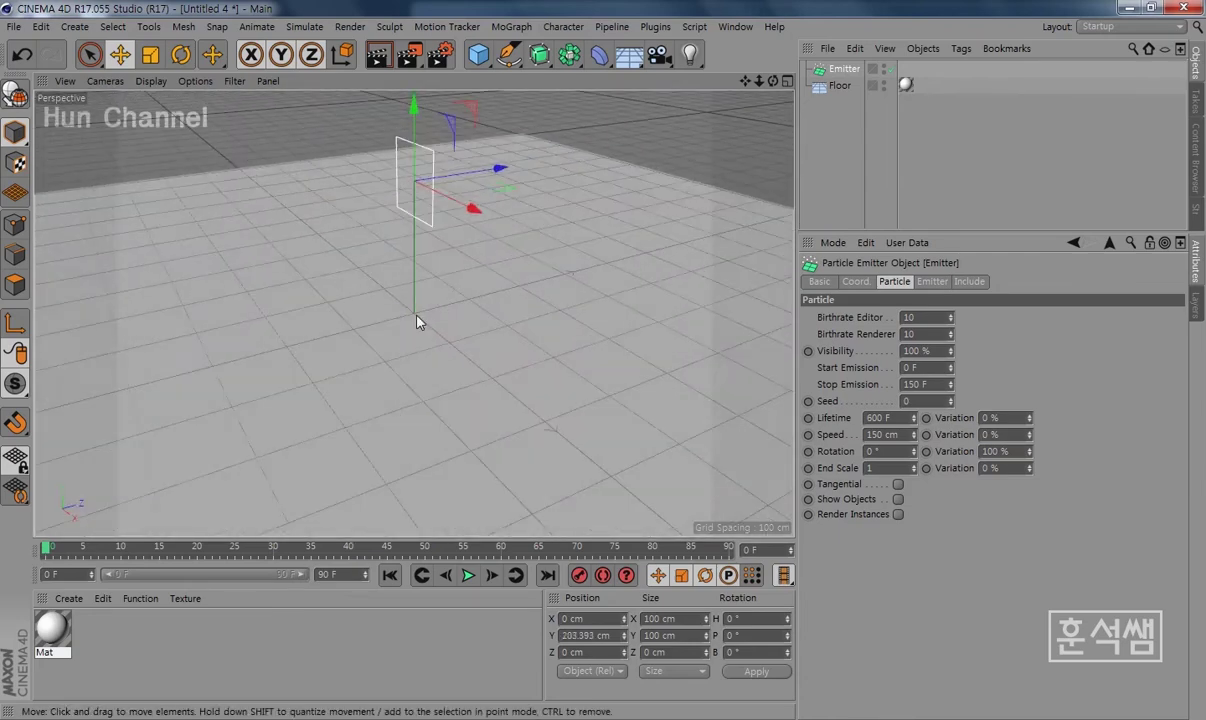
left_click(478, 58)
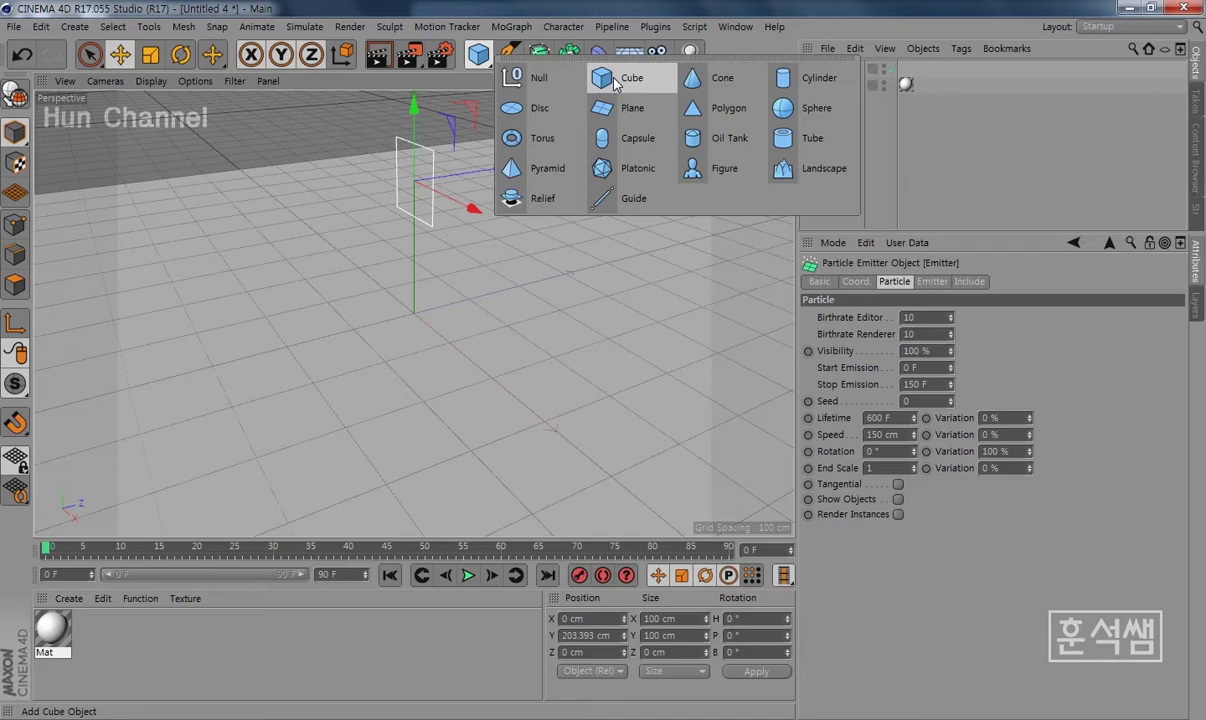
Step: Add a Cube sized 30 cm on X, Y and Z
left_click(617, 82)
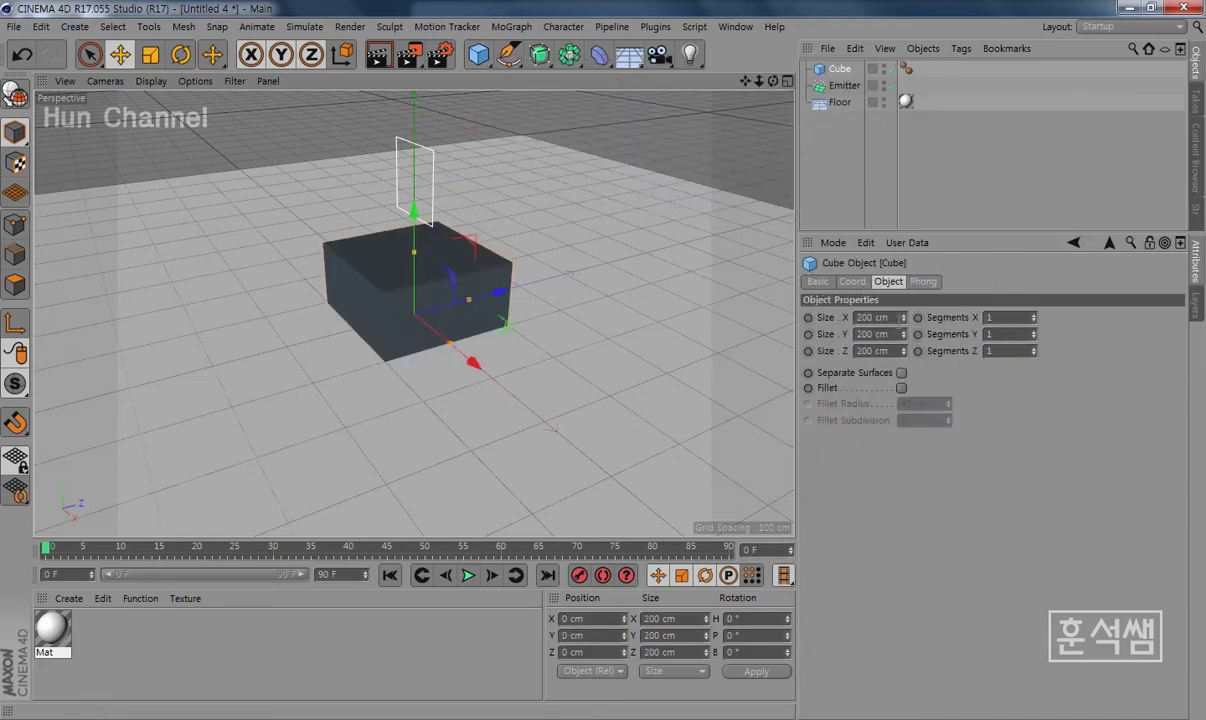
left_click(866, 317)
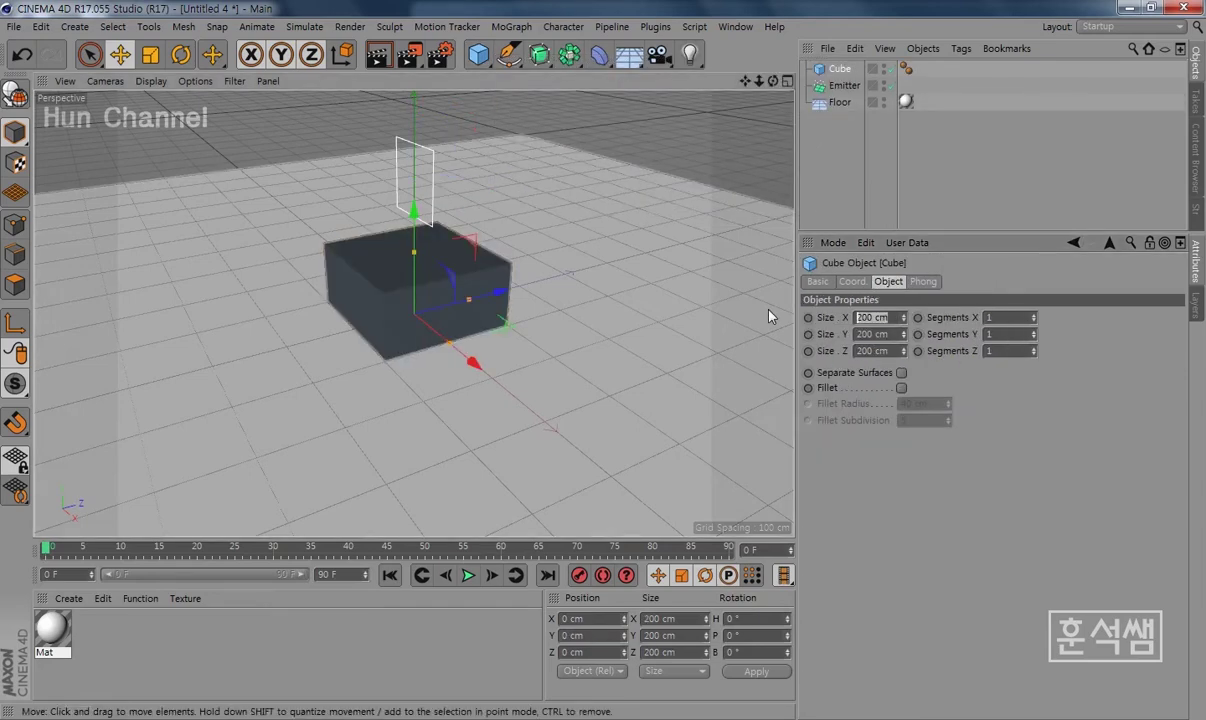
type("20")
key("Return")
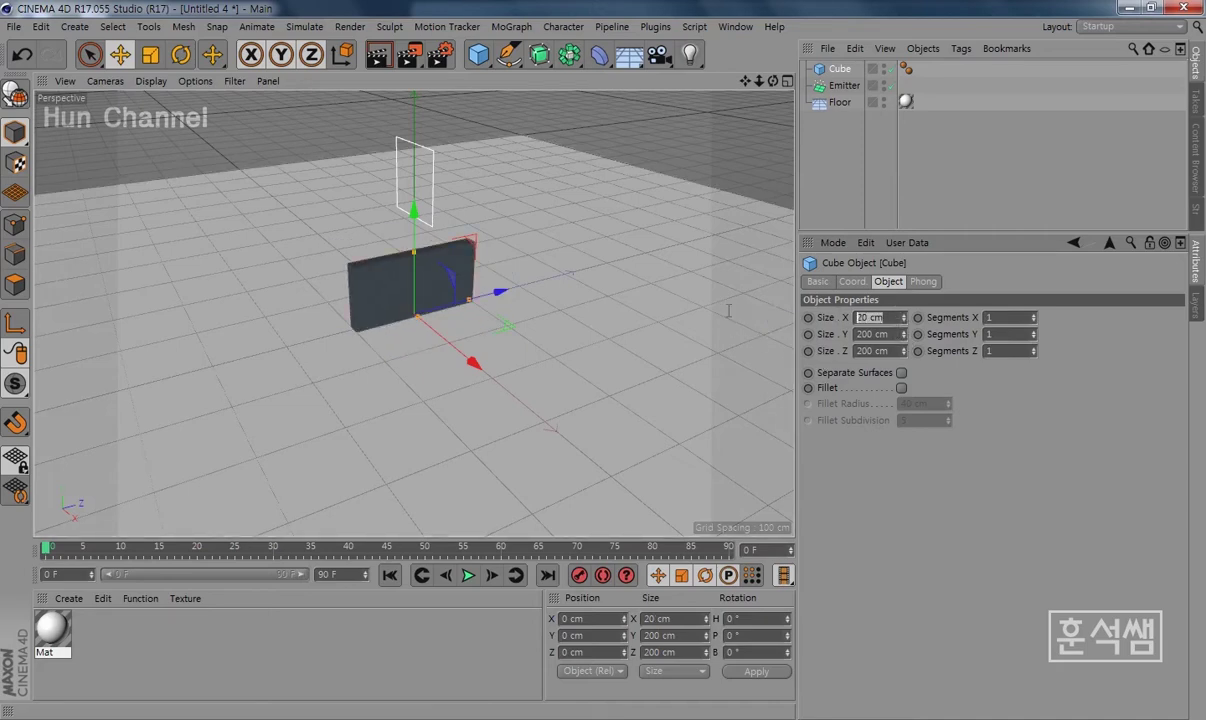
key("Return")
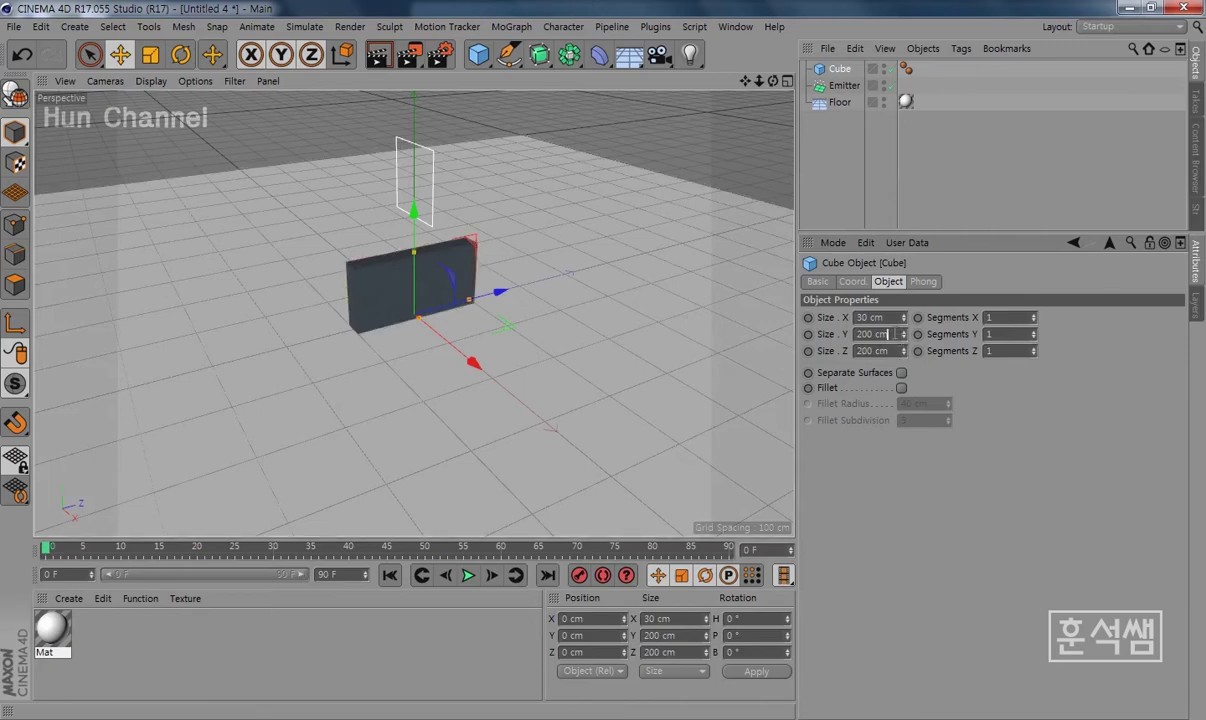
key("Tab")
type("30")
key("Return")
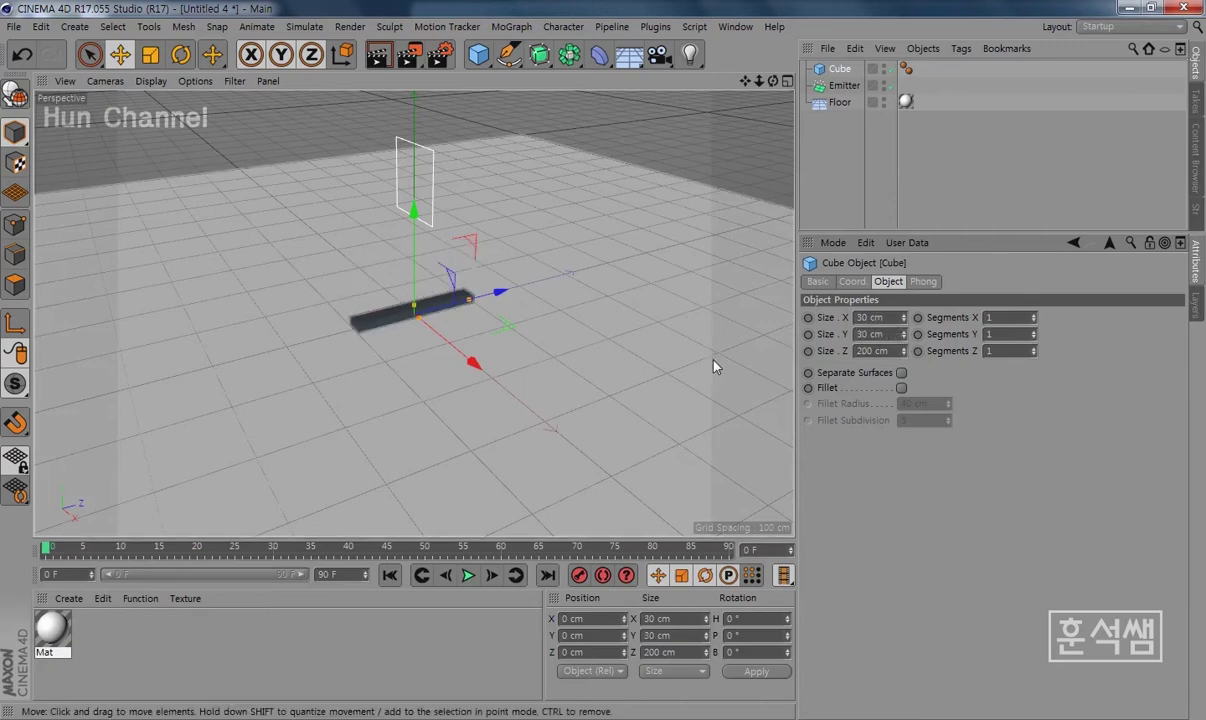
key("Tab")
type("30")
key("Return")
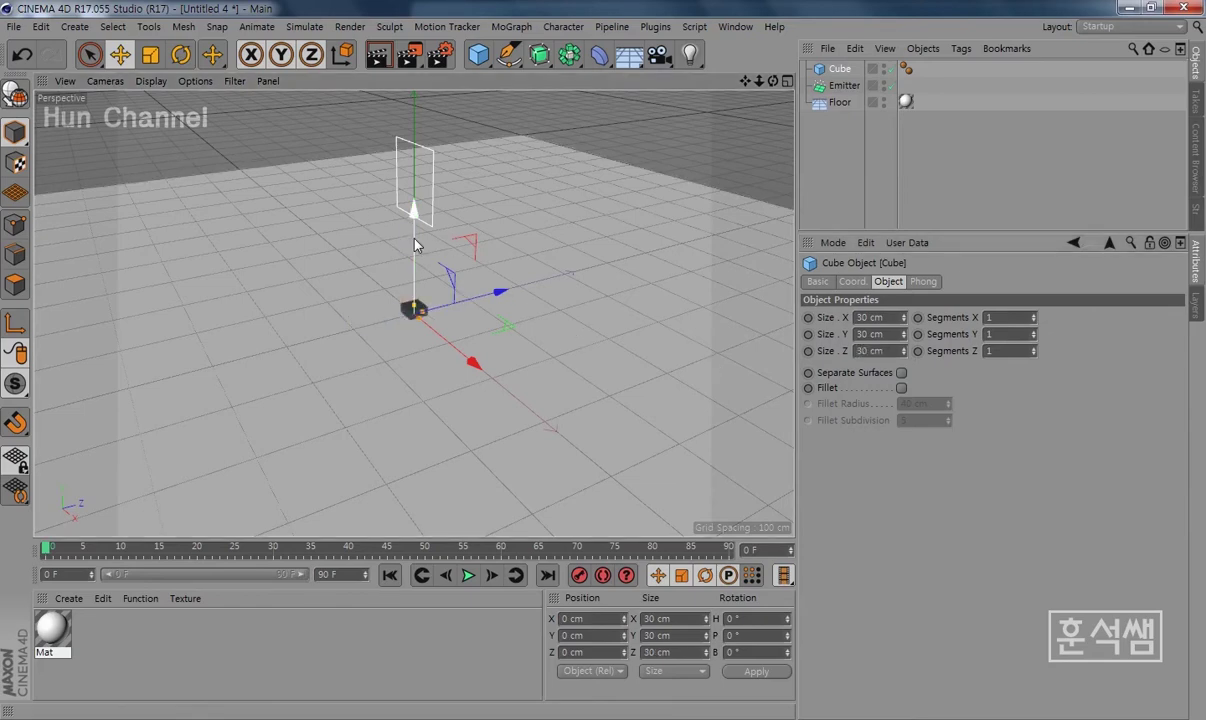
Step: Raise the cube about 62 cm above the floor and enable Fillet with a 5 cm radius
left_click_drag(411, 238, 408, 205)
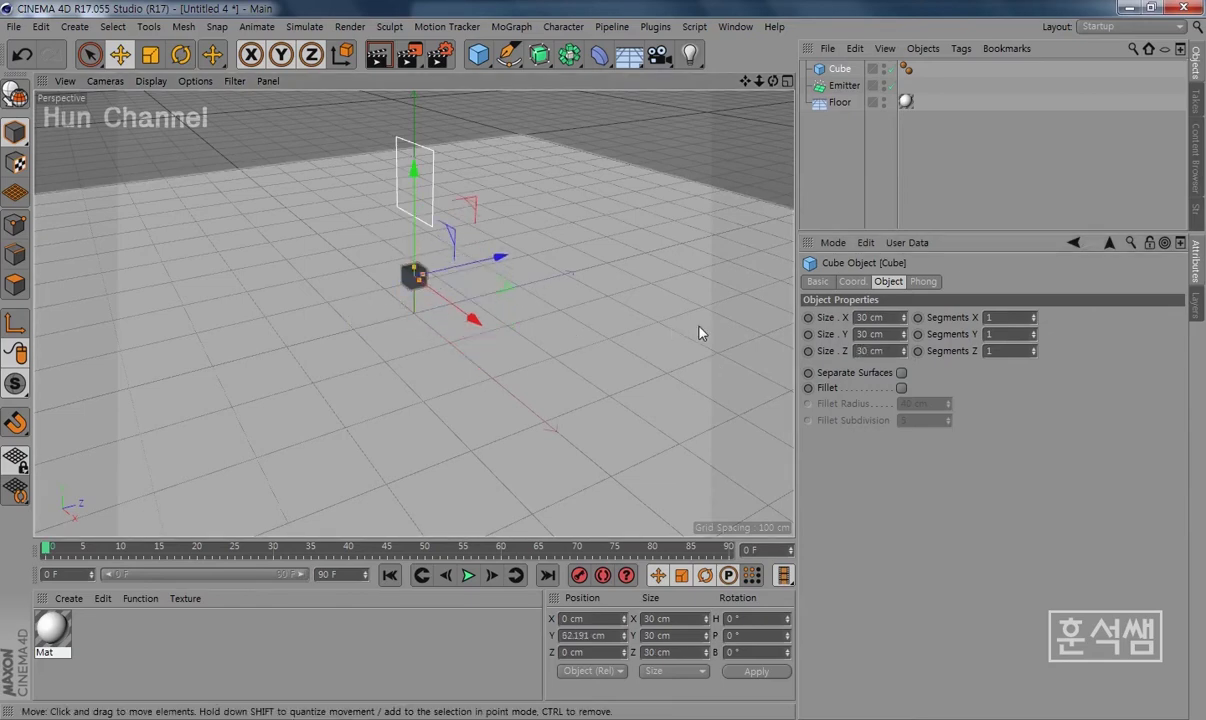
left_click(902, 388)
double_click(922, 403)
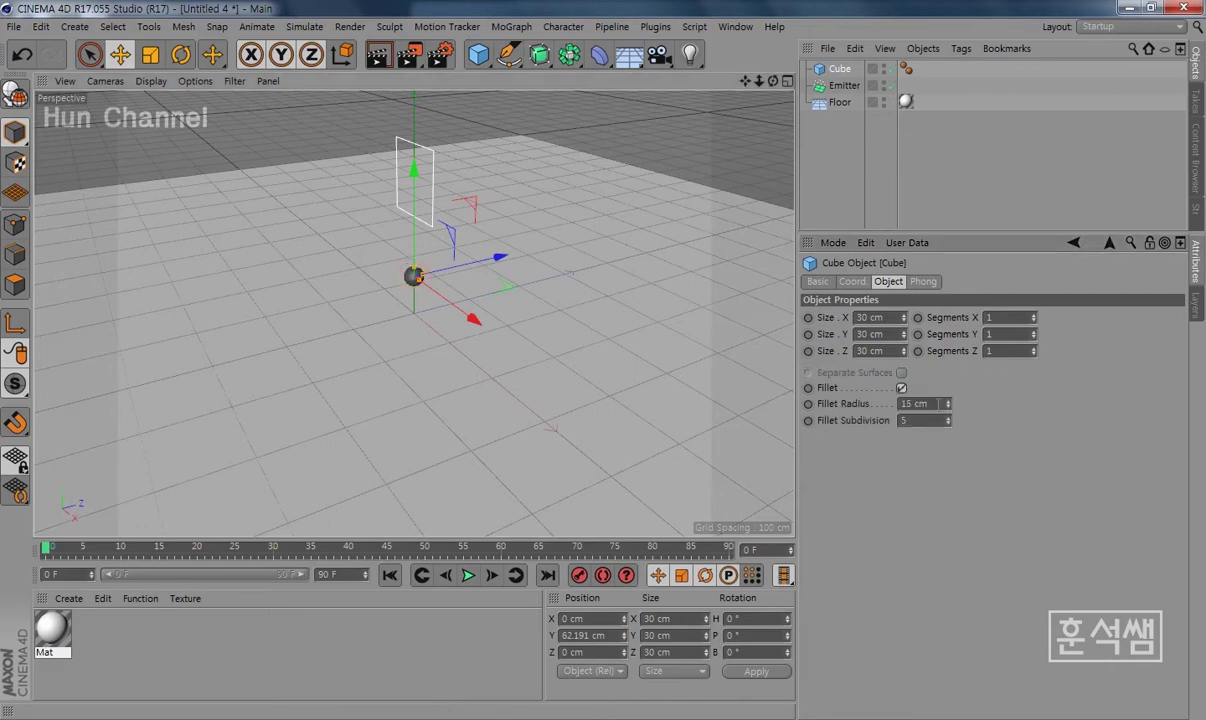
type("3")
key("Return")
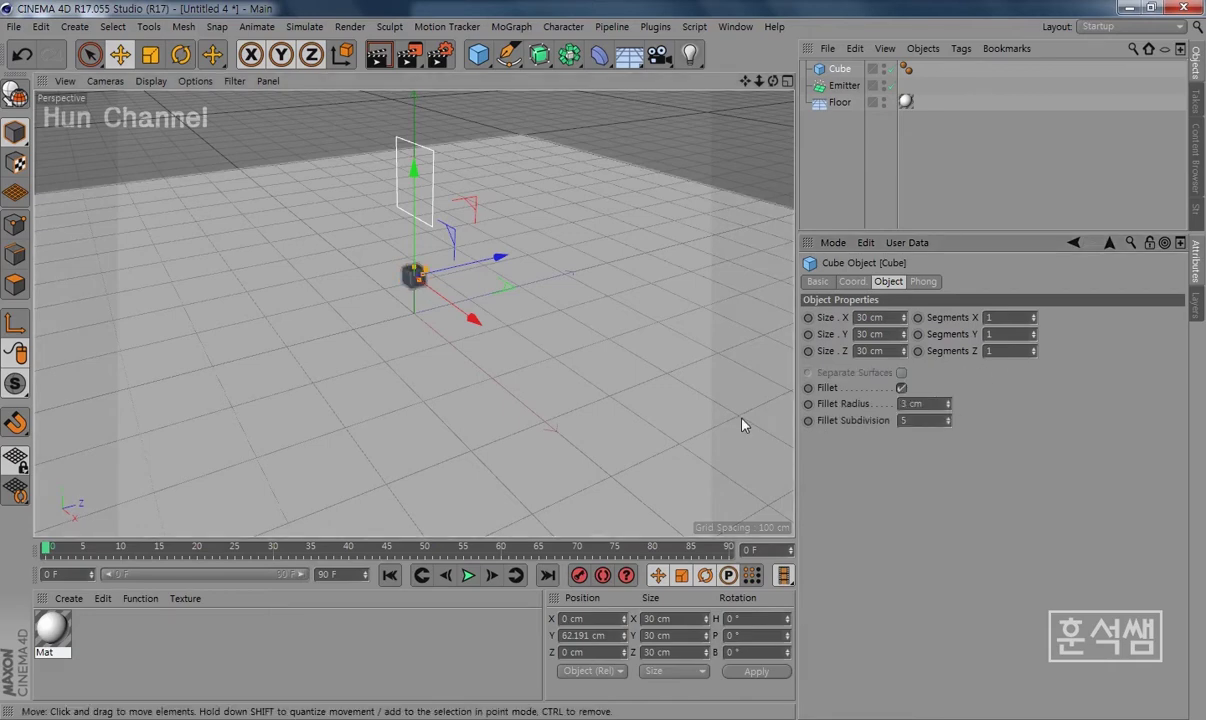
scroll(411, 290, "up", 3)
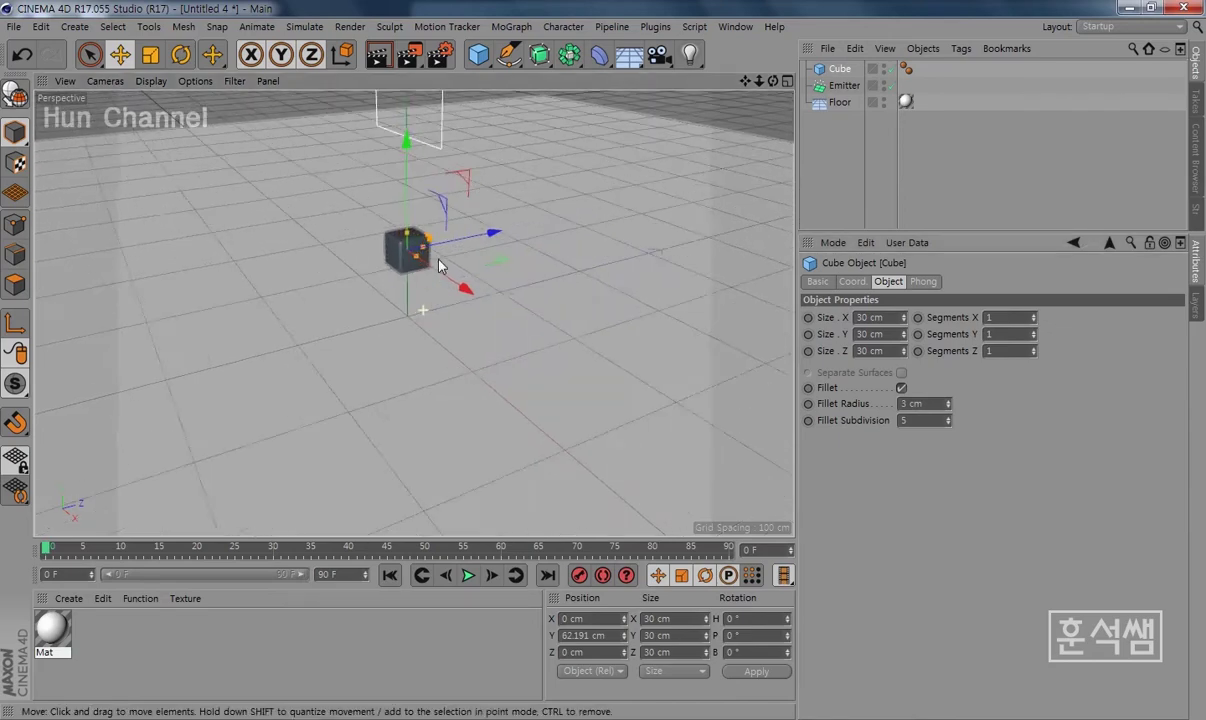
scroll(425, 295, "up", 3)
scroll(430, 290, "up", 3)
double_click(922, 403)
type("5")
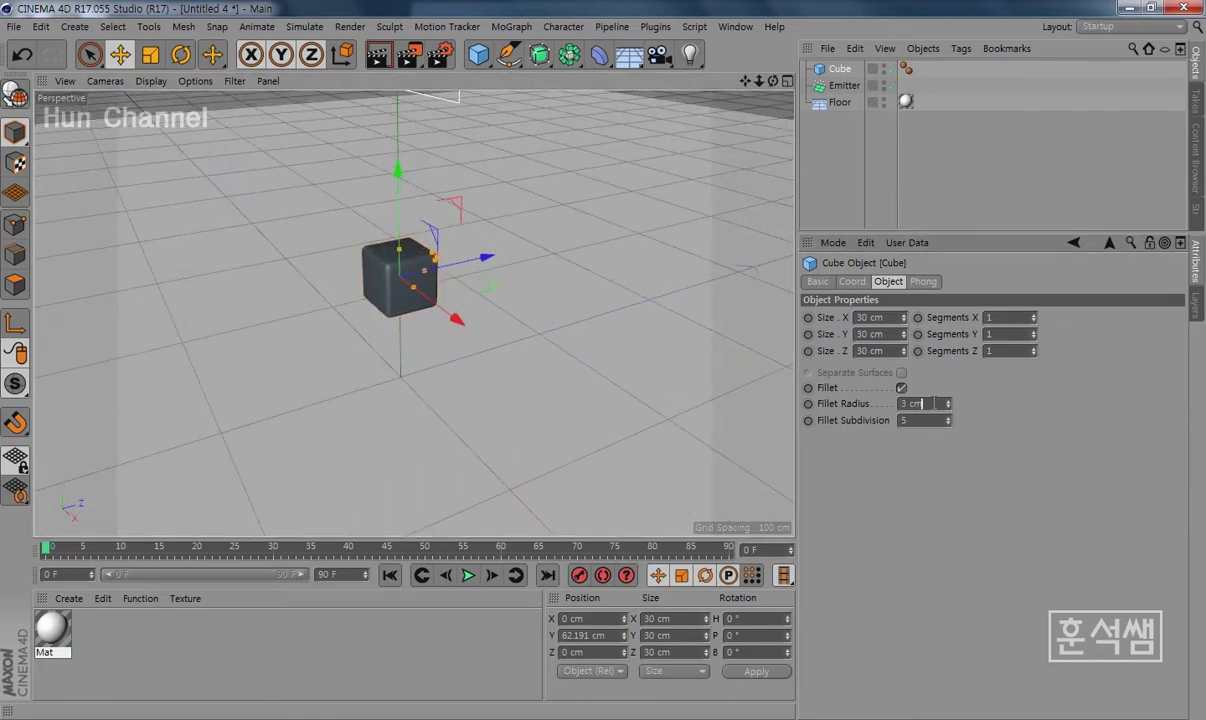
key("Return")
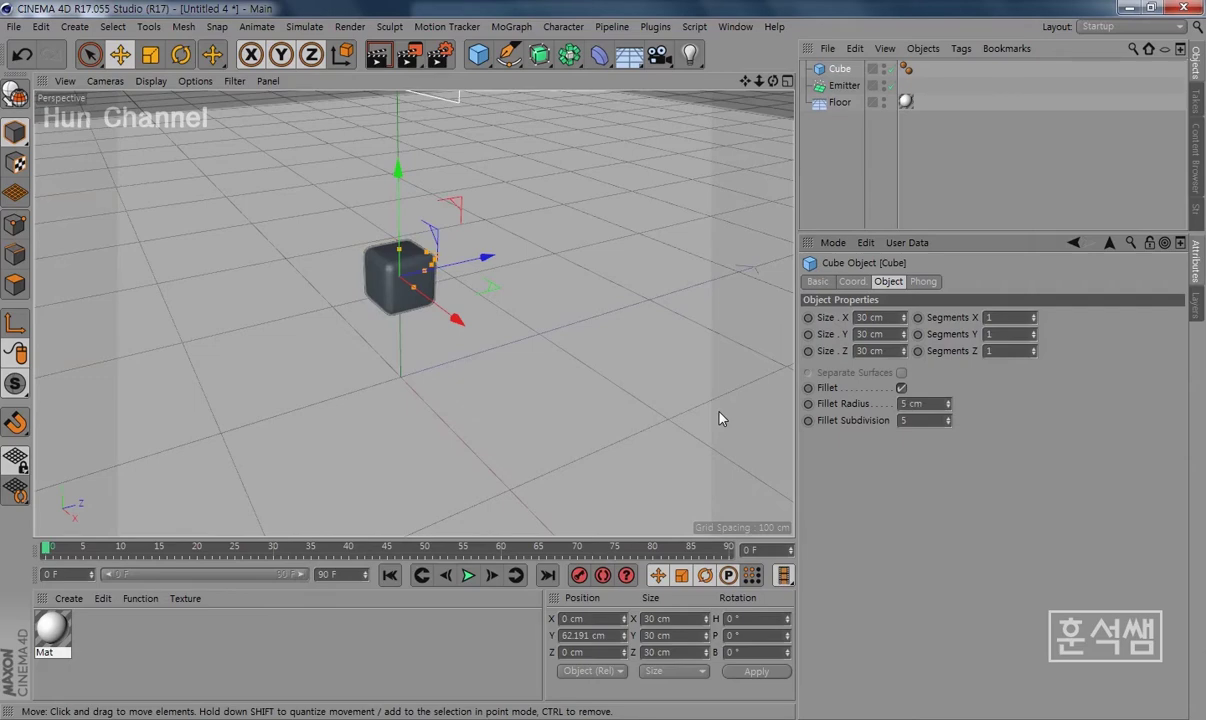
left_click(918, 403)
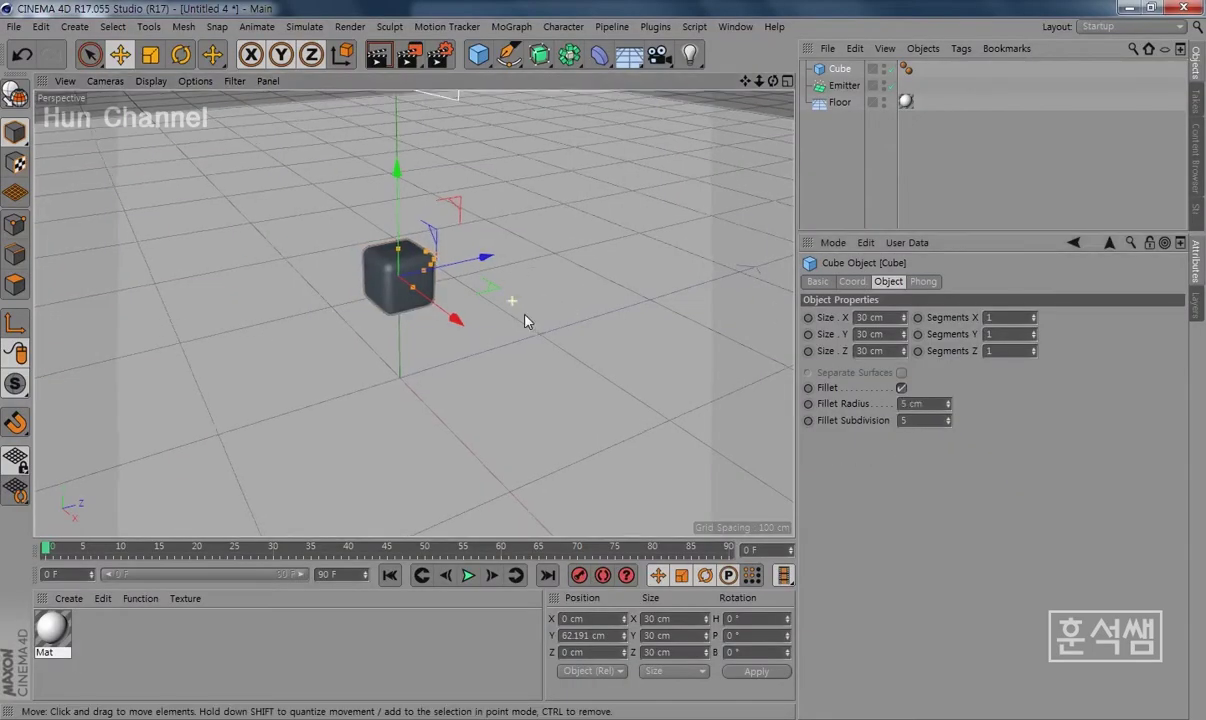
middle_click_drag(494, 295, 548, 410, "alt")
mouse_move(572, 345)
left_mouse_down("alt")
mouse_move(503, 402)
mouse_move(522, 380)
left_mouse_up("alt")
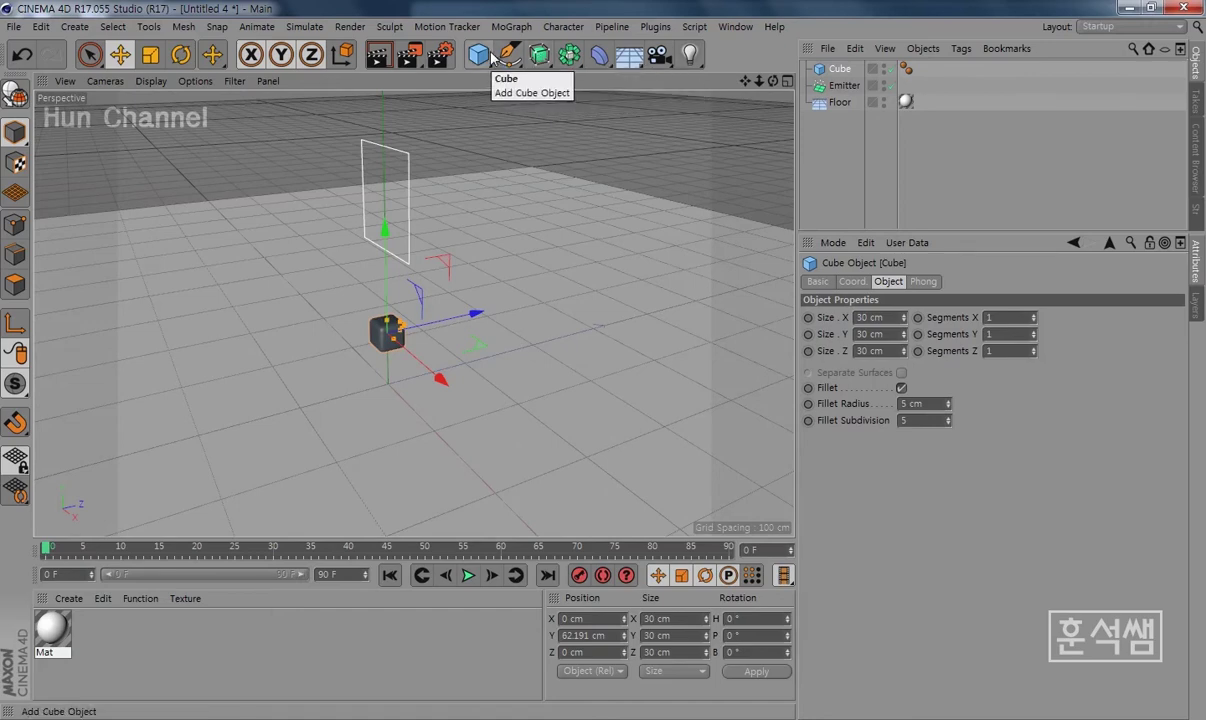
Step: Add a Sphere and shift it sideways along the X axis
left_click(489, 58)
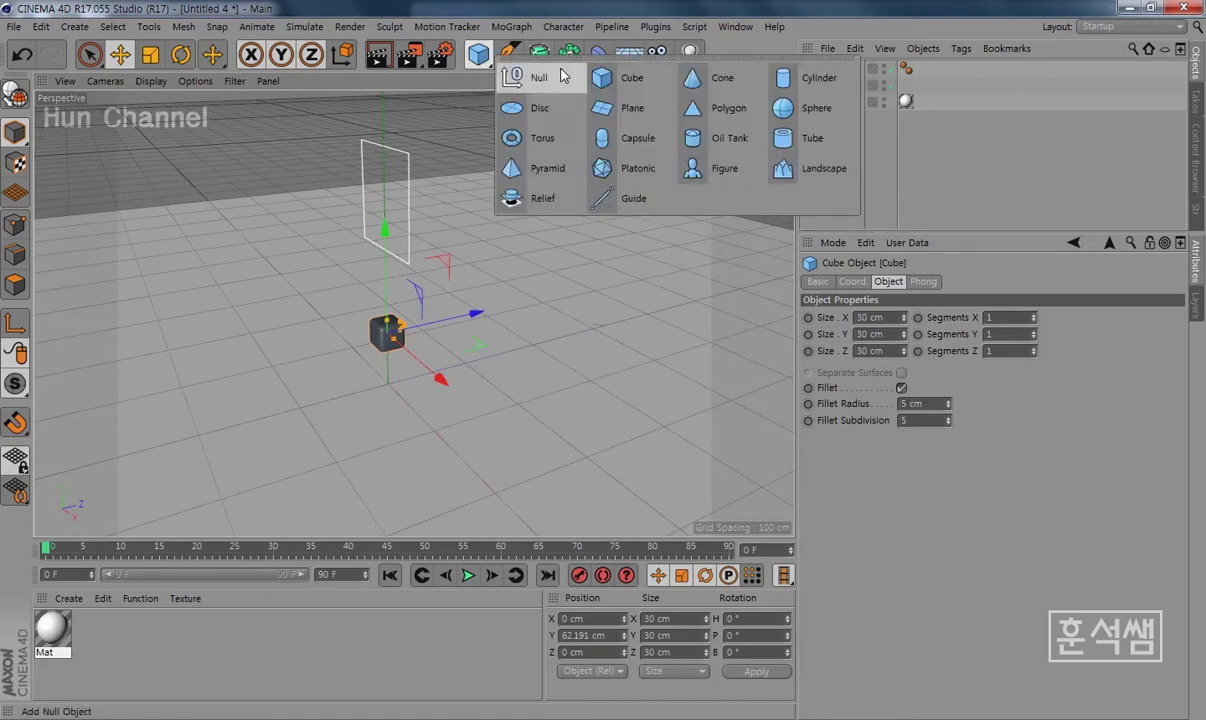
left_click(820, 110)
key("h")
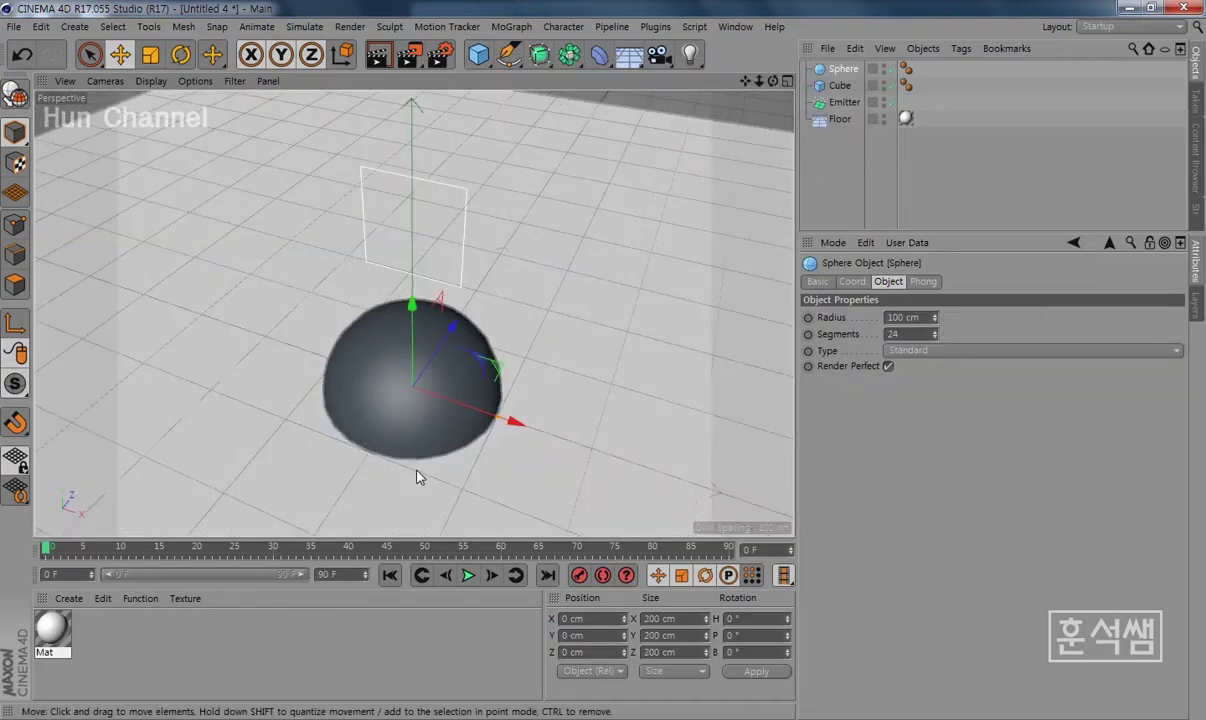
left_click_drag(418, 477, 328, 395, "alt")
scroll(400, 400, "down", 3)
middle_click_drag(404, 436, 315, 382, "alt")
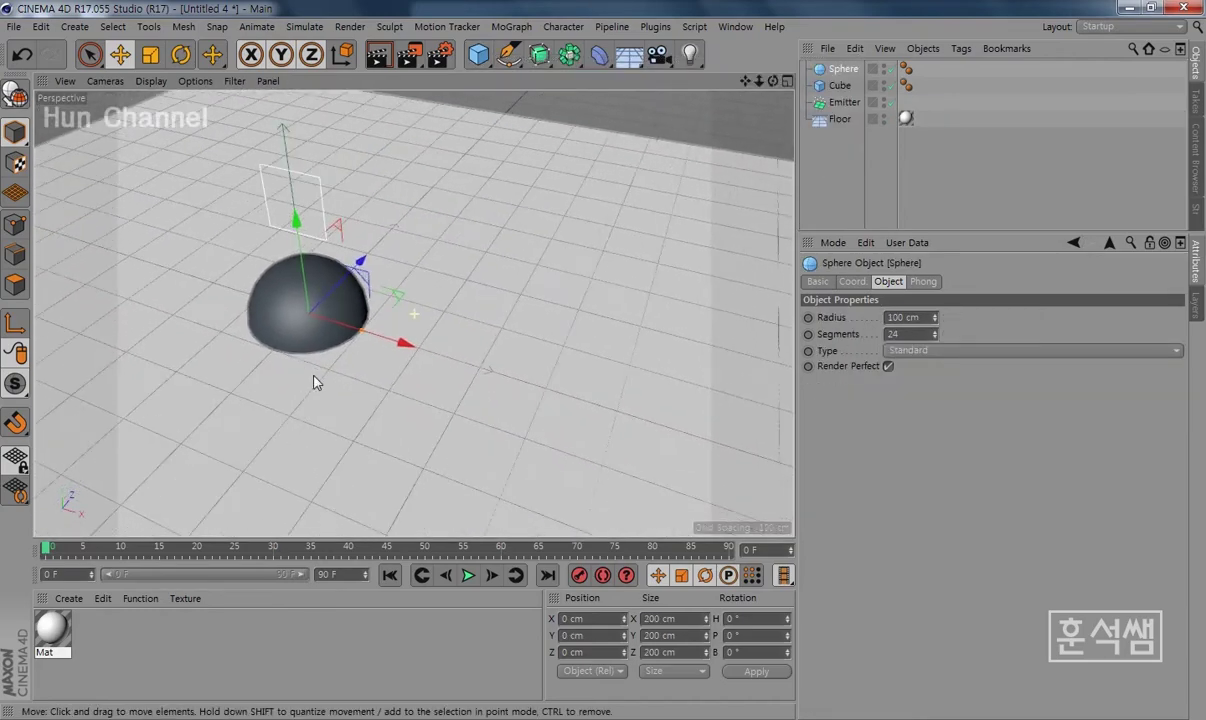
left_click_drag(404, 342, 466, 358)
Step: Set the sphere radius to 18 cm and raise it above the floor
left_click(900, 317)
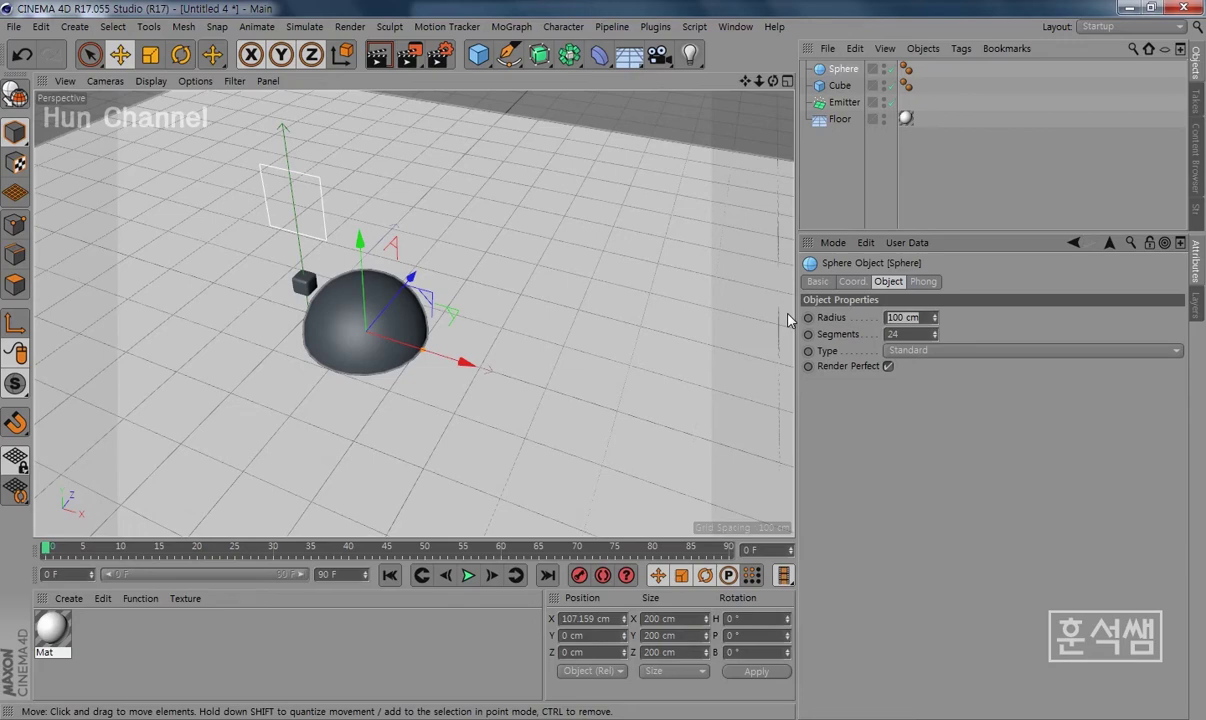
type("20")
key("Return")
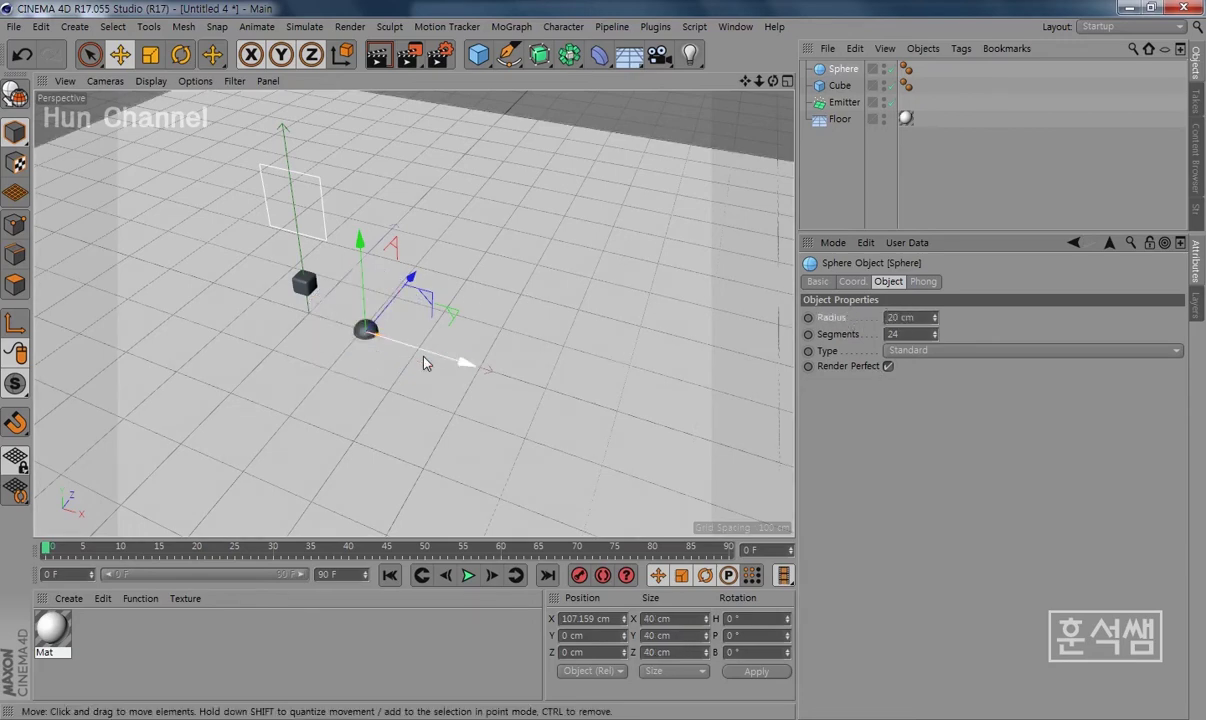
left_click_drag(371, 278, 352, 233)
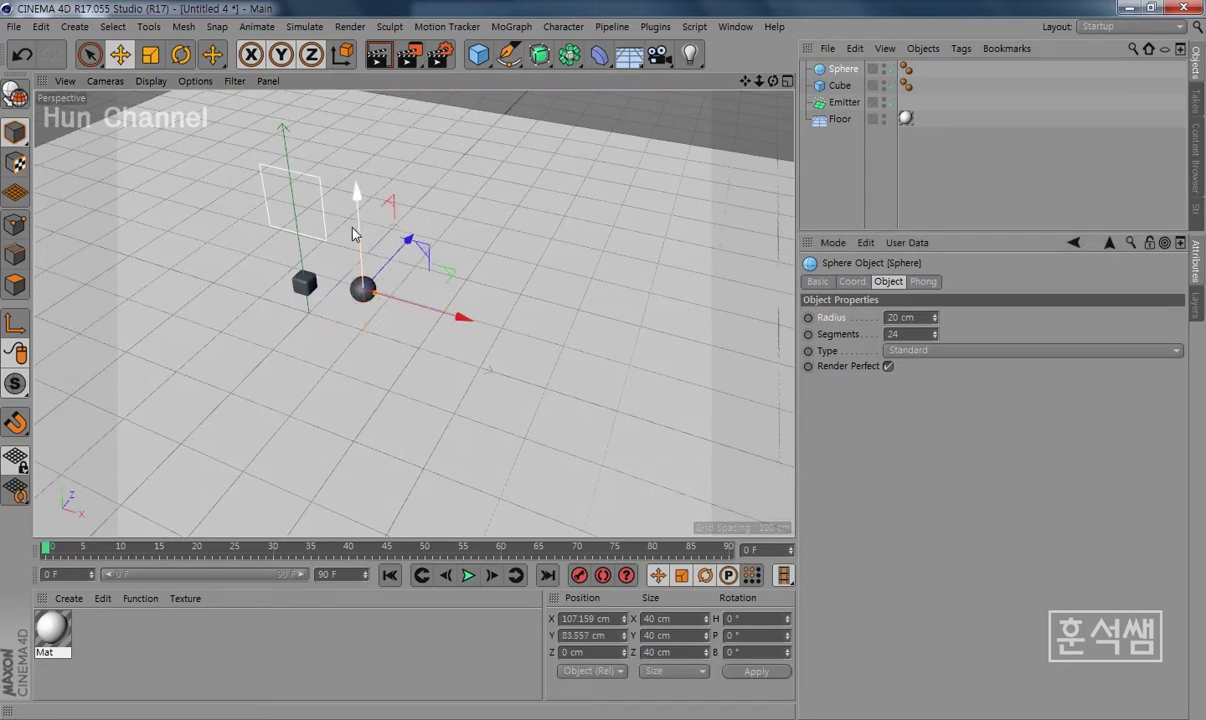
scroll(334, 325, "up", 3)
mouse_move(369, 291)
left_mouse_down("alt")
mouse_move(409, 180)
mouse_move(430, 265)
left_mouse_up("alt")
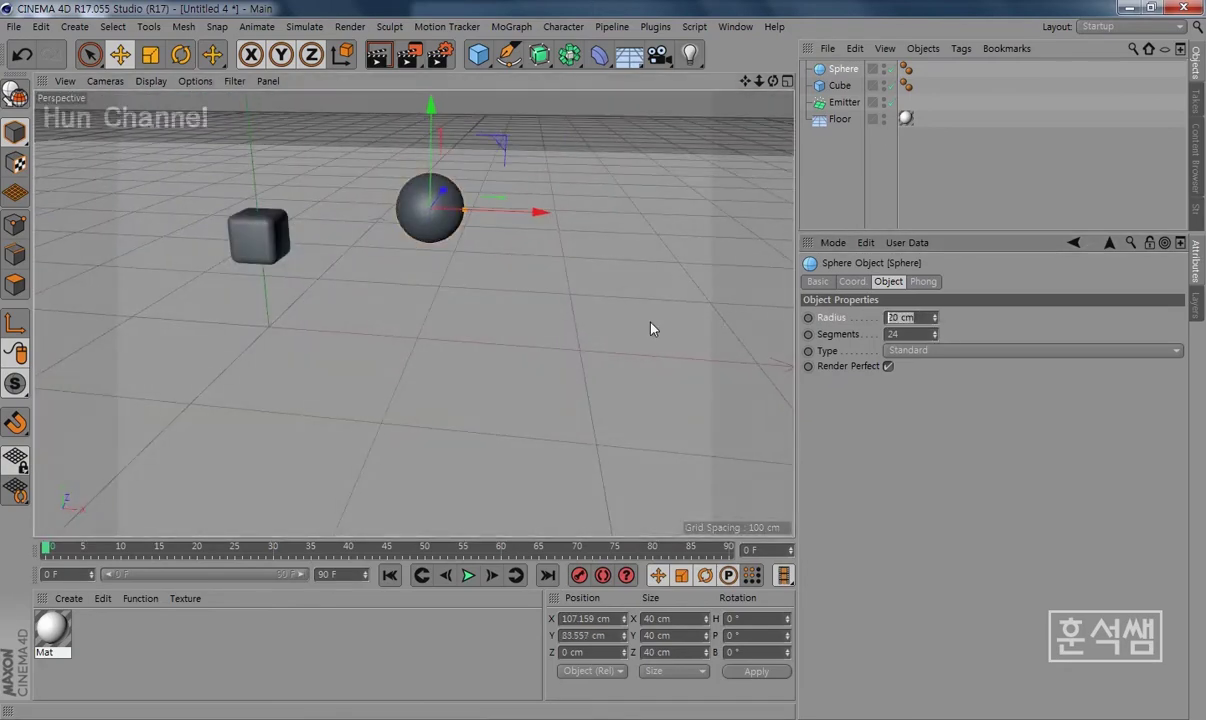
type("18")
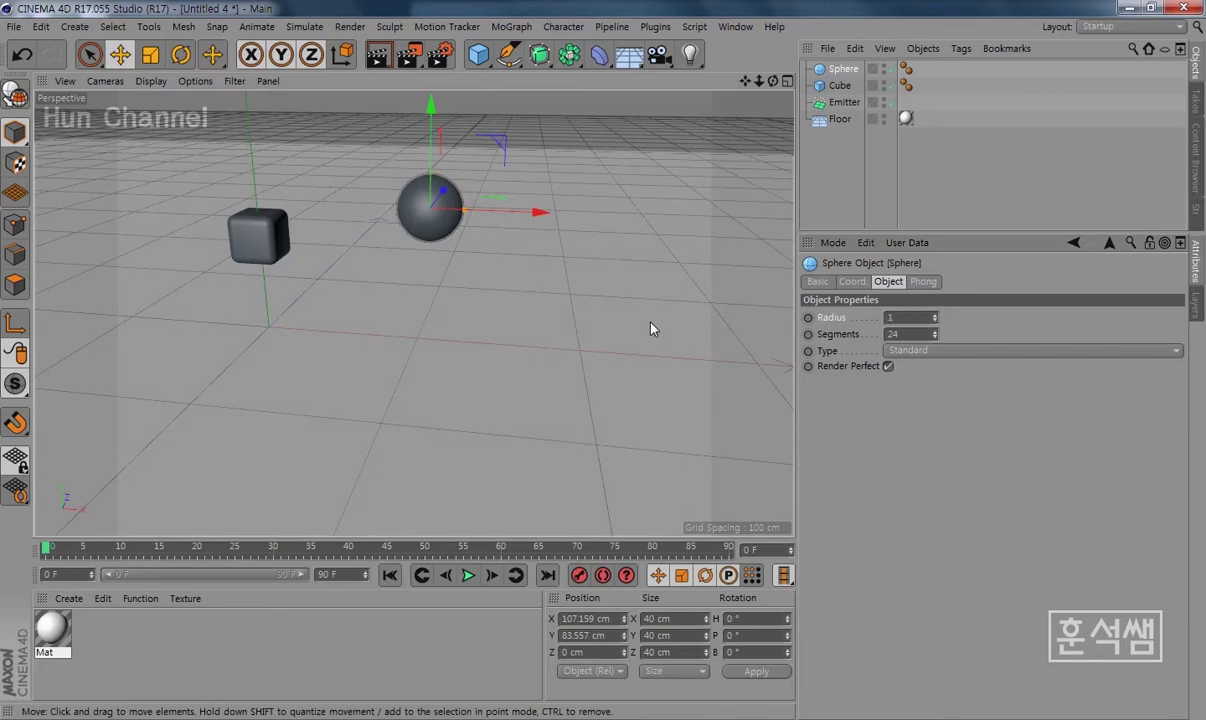
key("Return")
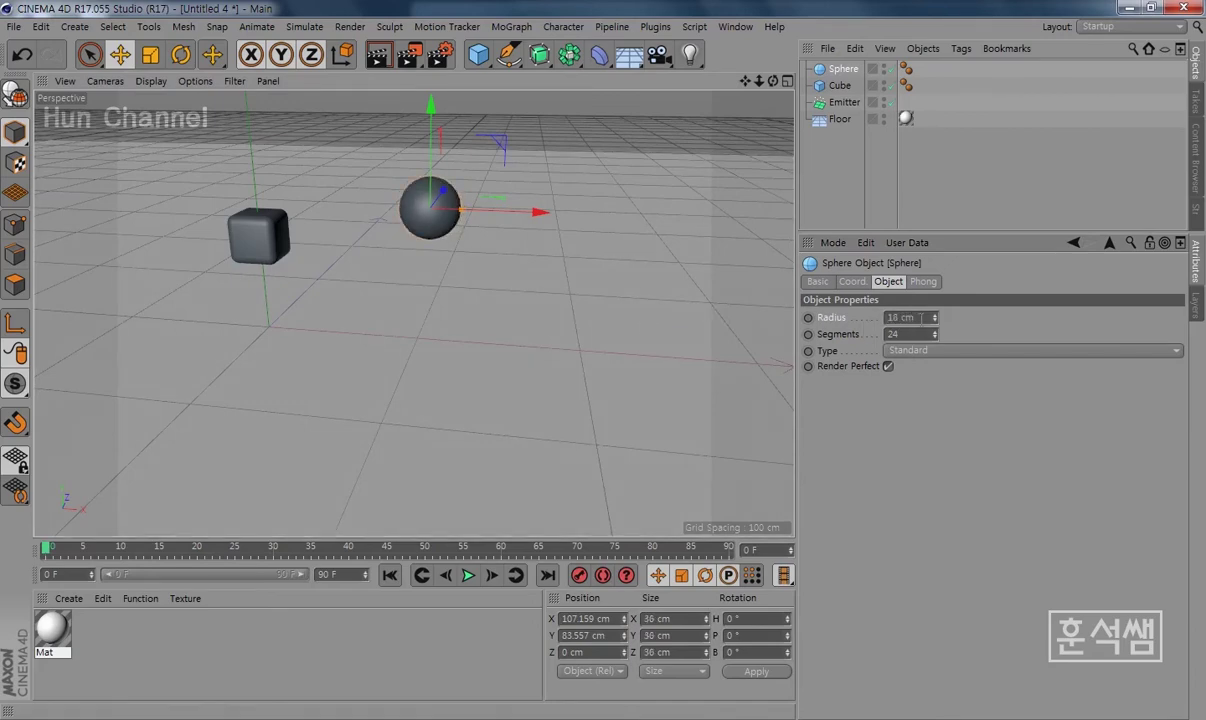
Step: Lower the sphere to about 46 cm and place it beside the cube
mouse_move(560, 285)
left_mouse_down("alt")
mouse_move(493, 334)
mouse_move(444, 348)
mouse_move(378, 410)
left_mouse_up("alt")
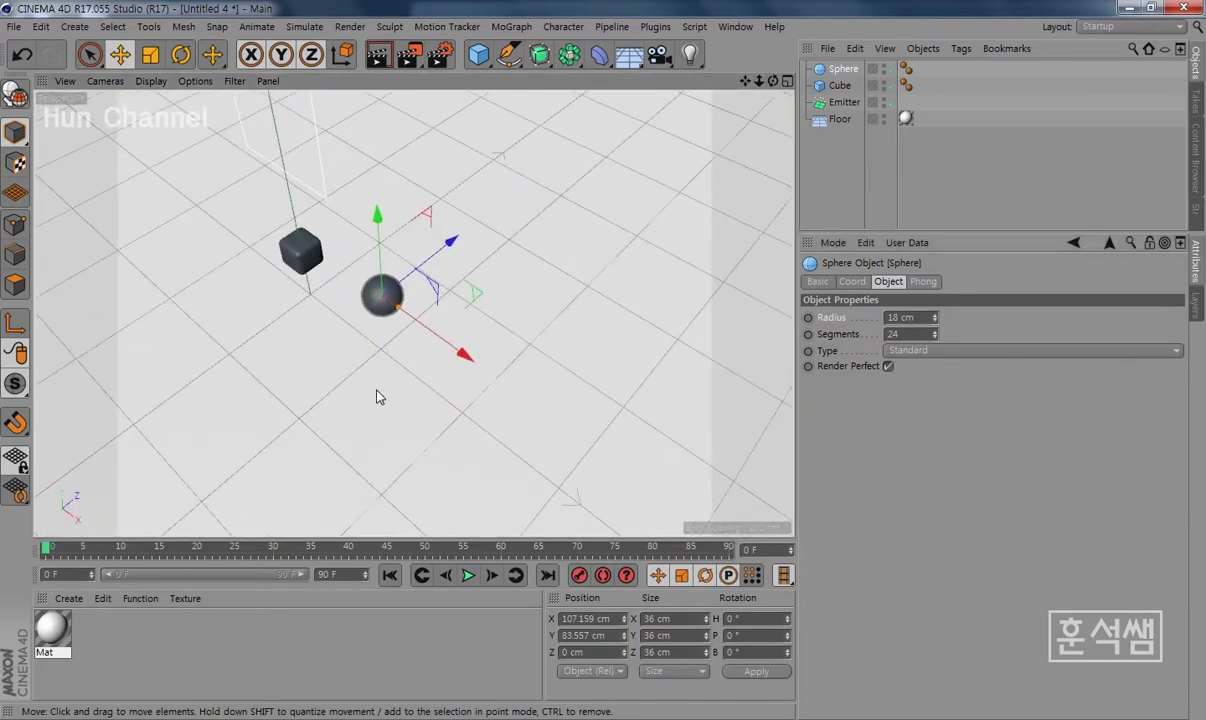
left_click_drag(379, 247, 380, 282)
left_click_drag(465, 383, 416, 348)
mouse_move(530, 350)
left_mouse_down("alt")
mouse_move(485, 331)
mouse_move(640, 213)
mouse_move(646, 229)
mouse_move(505, 368)
left_mouse_up("alt")
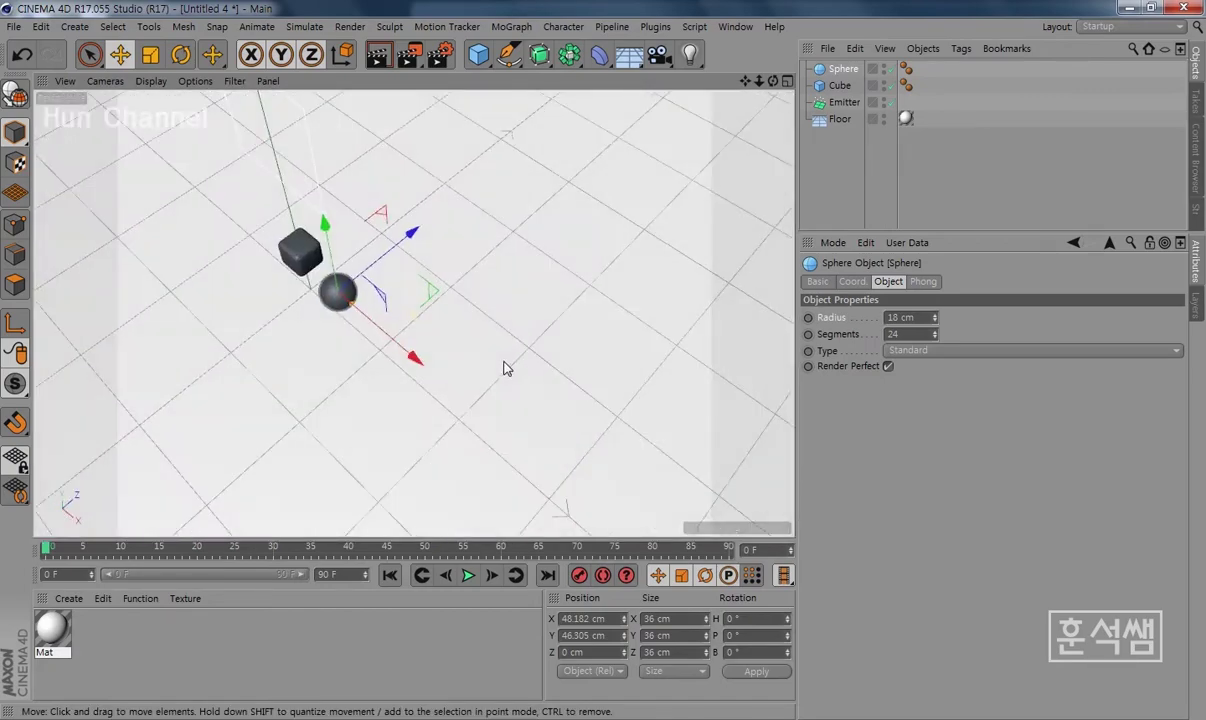
mouse_move(378, 353)
left_mouse_down("alt")
mouse_move(405, 352)
mouse_move(420, 398)
left_mouse_up("alt")
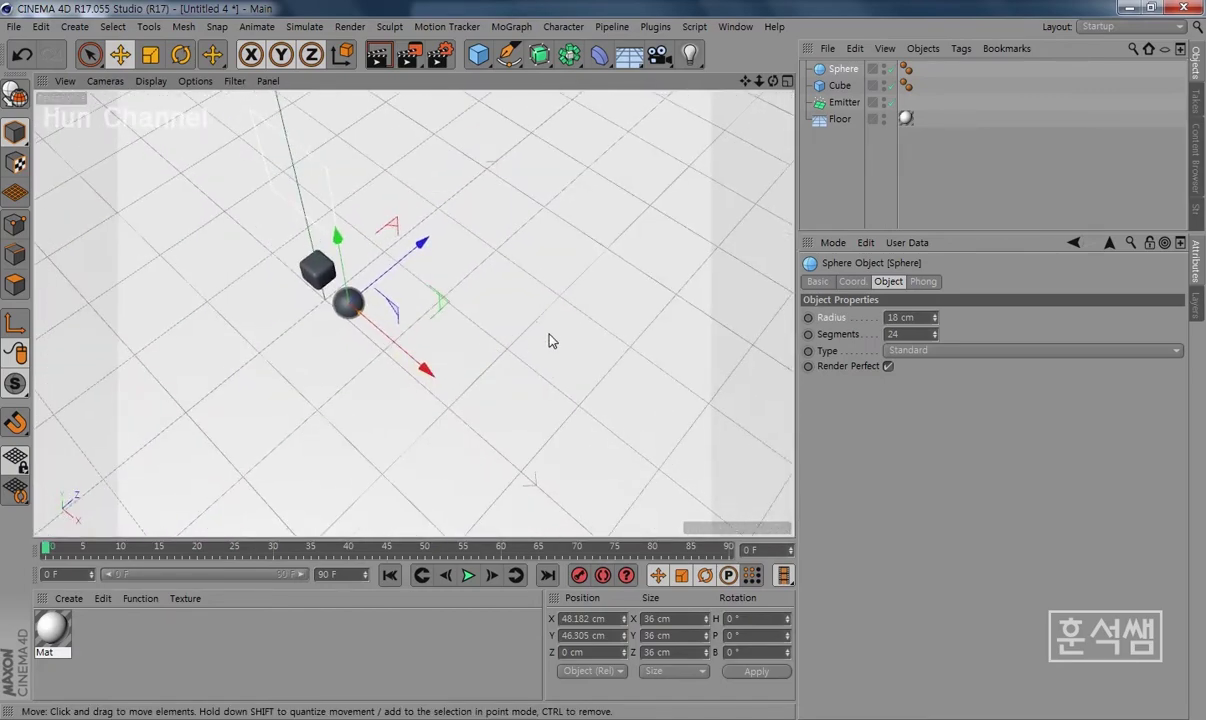
left_click_drag(517, 344, 584, 358, "alt")
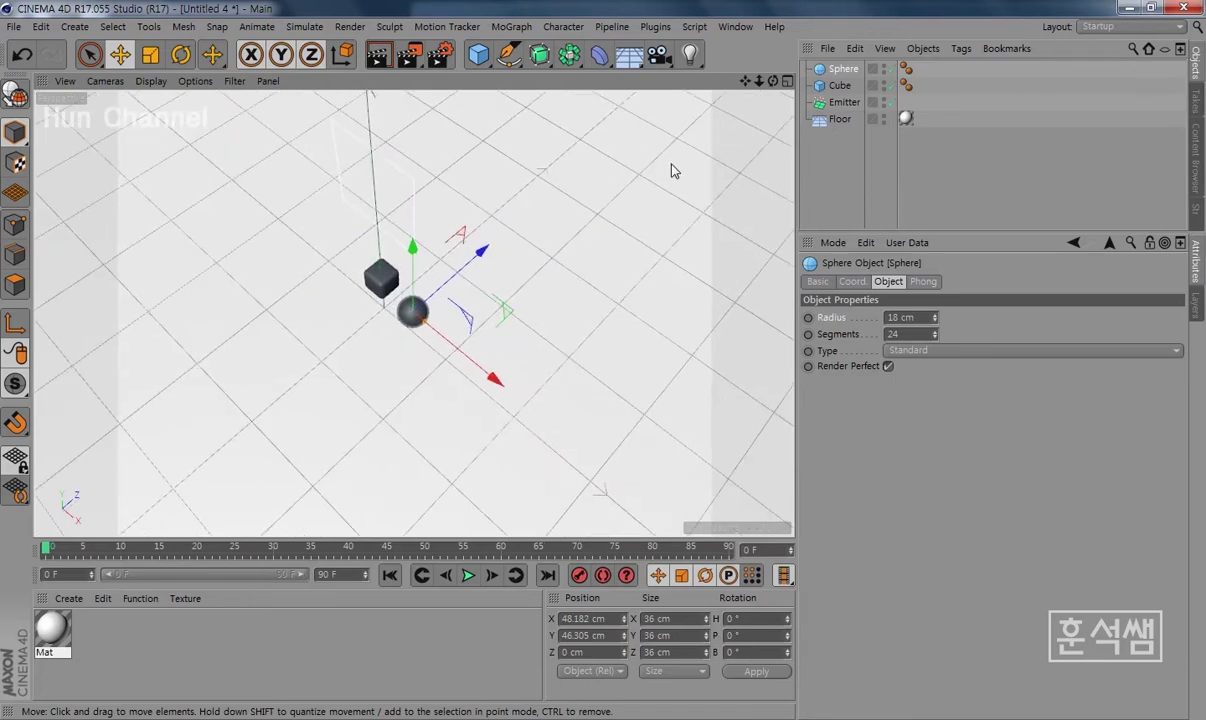
Step: Parent the Sphere and Cube under the Emitter and play back the particle stream
left_click(840, 86, "ctrl")
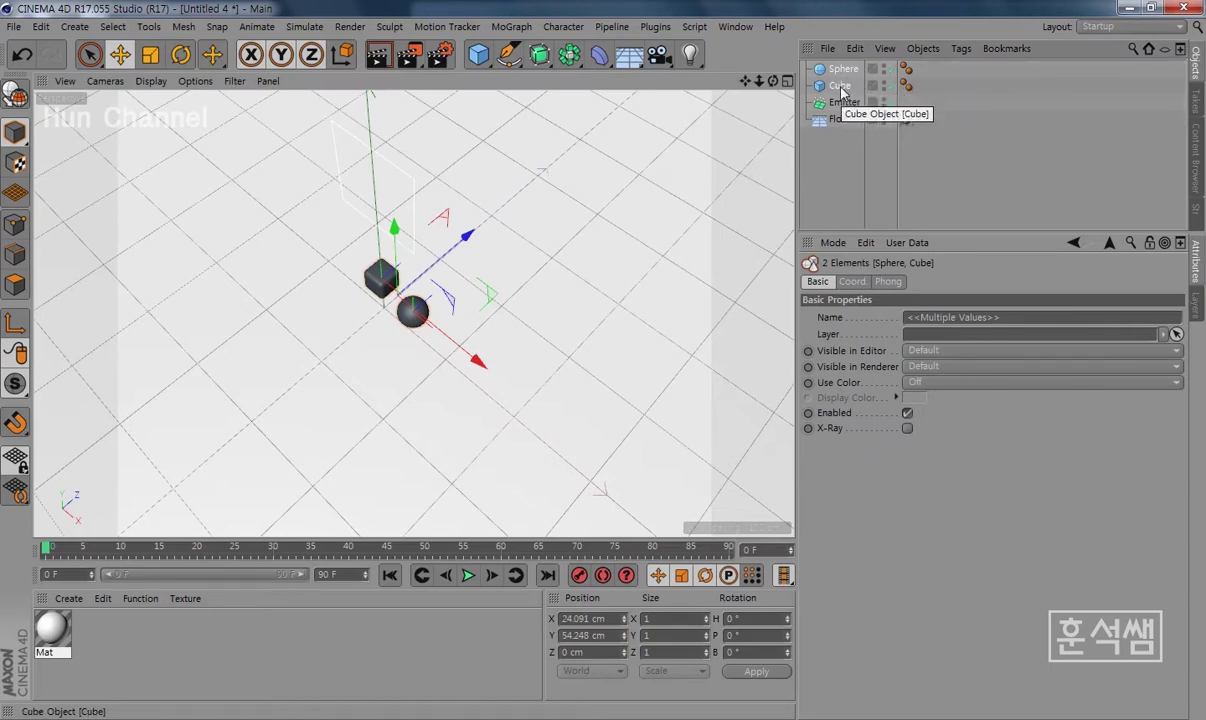
left_click_drag(843, 95, 846, 103)
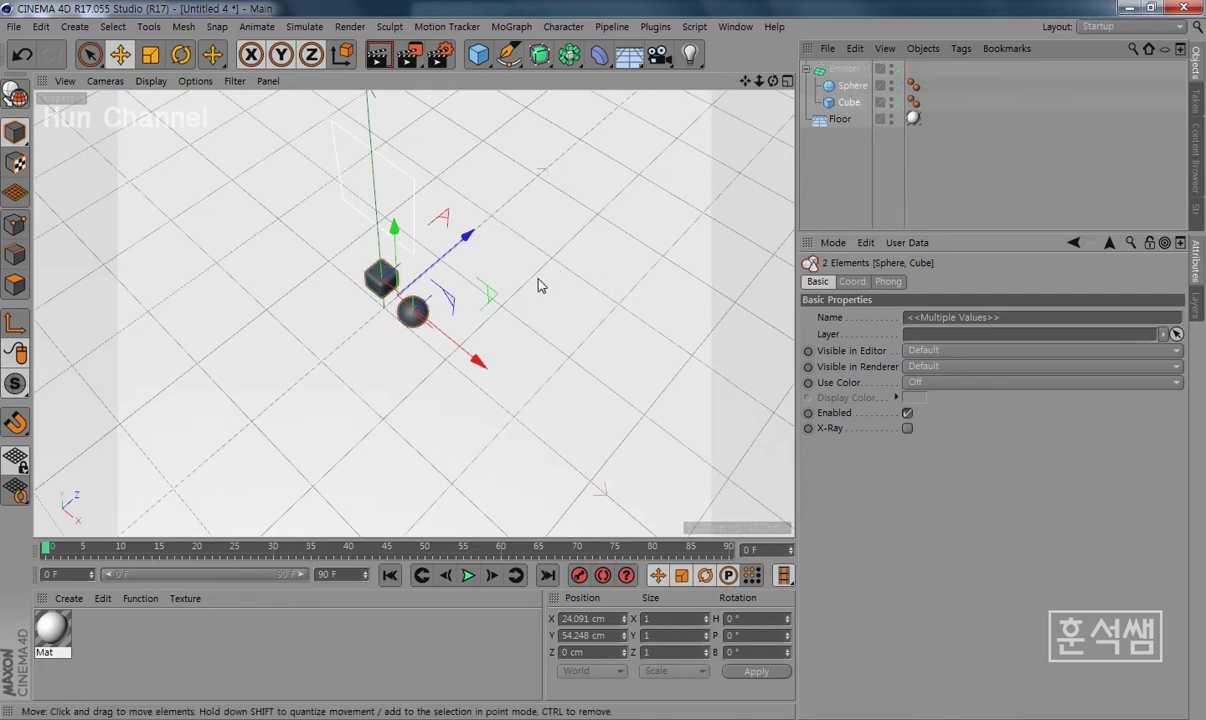
mouse_move(527, 310)
left_mouse_down("alt")
mouse_move(543, 316)
mouse_move(457, 324)
left_mouse_up("alt")
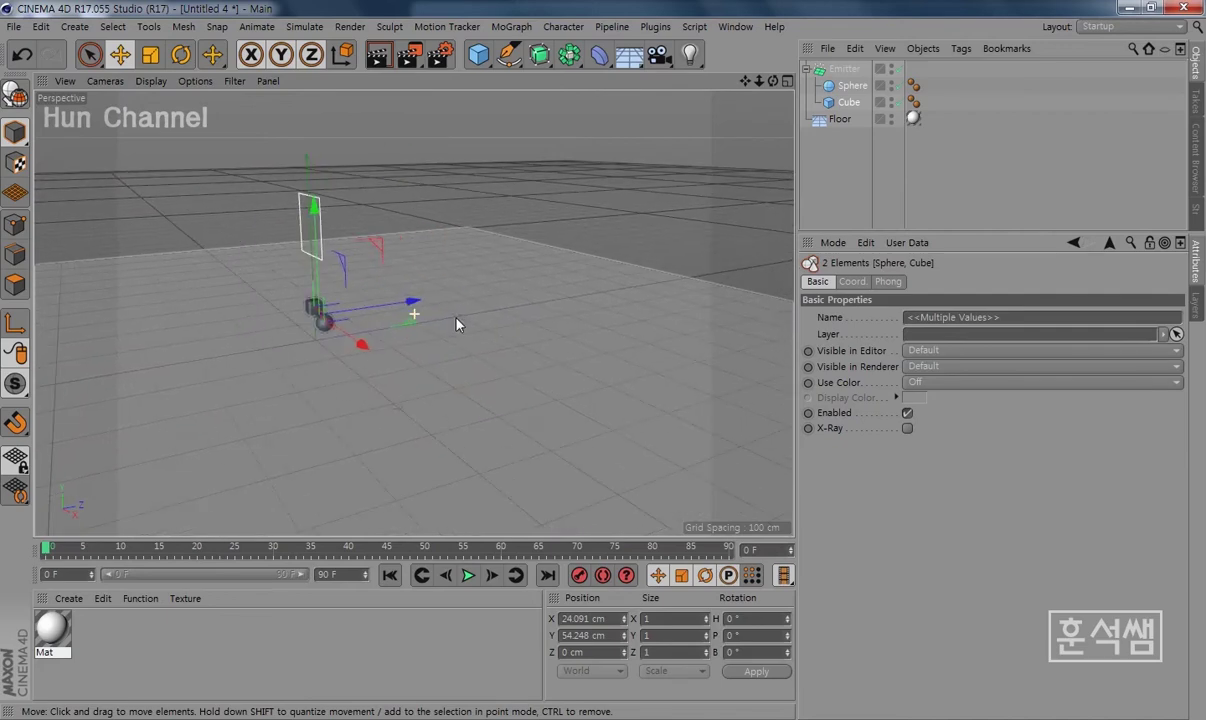
left_click(853, 72)
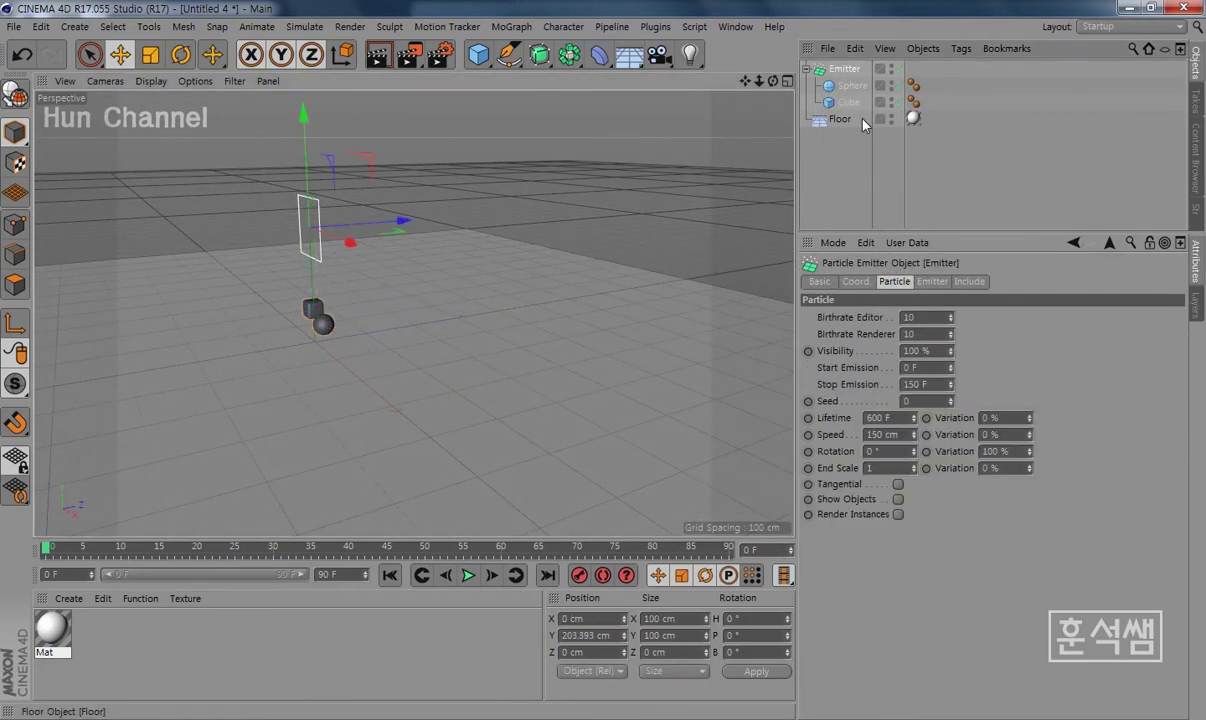
key("F8")
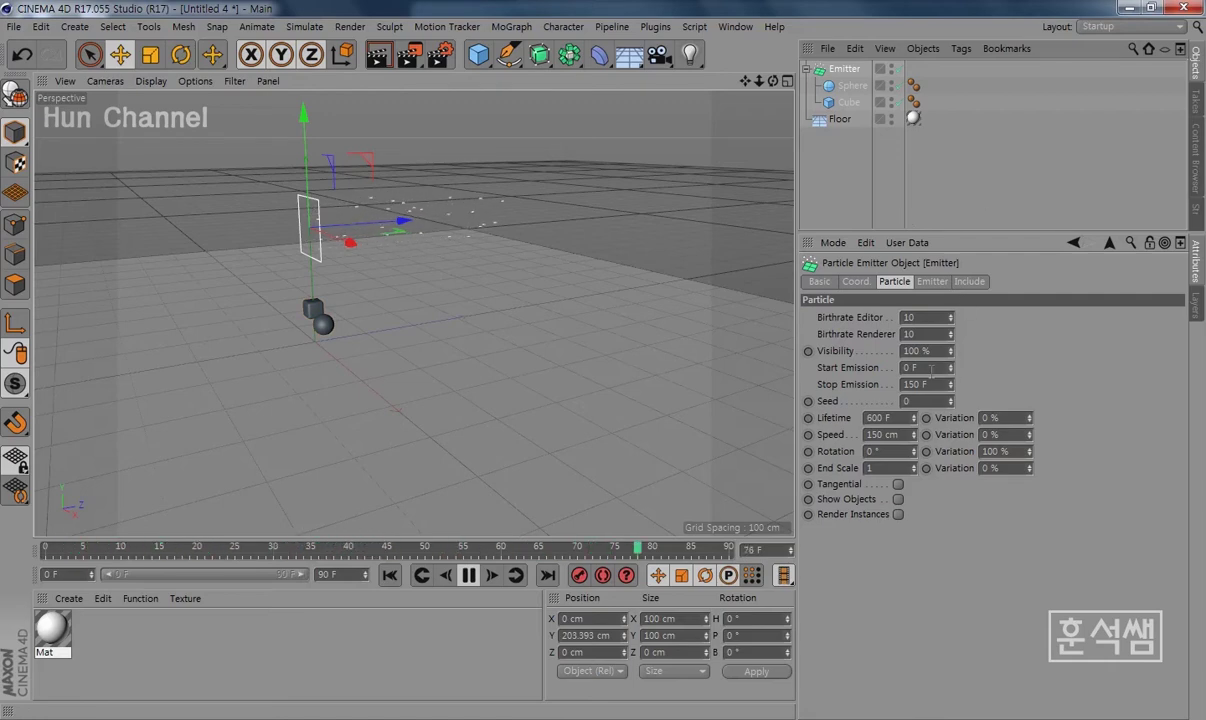
key("F8")
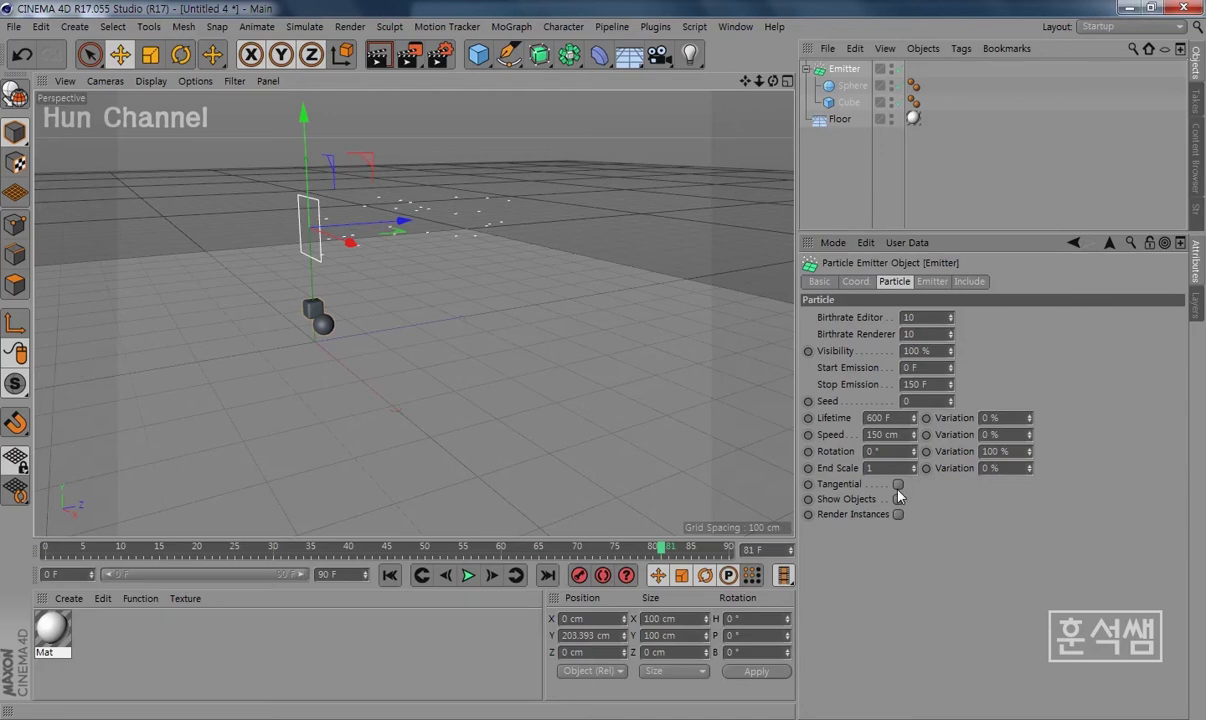
Step: Turn on the Emitter's Show Objects so particles appear as spheres and cubes
left_click(898, 499)
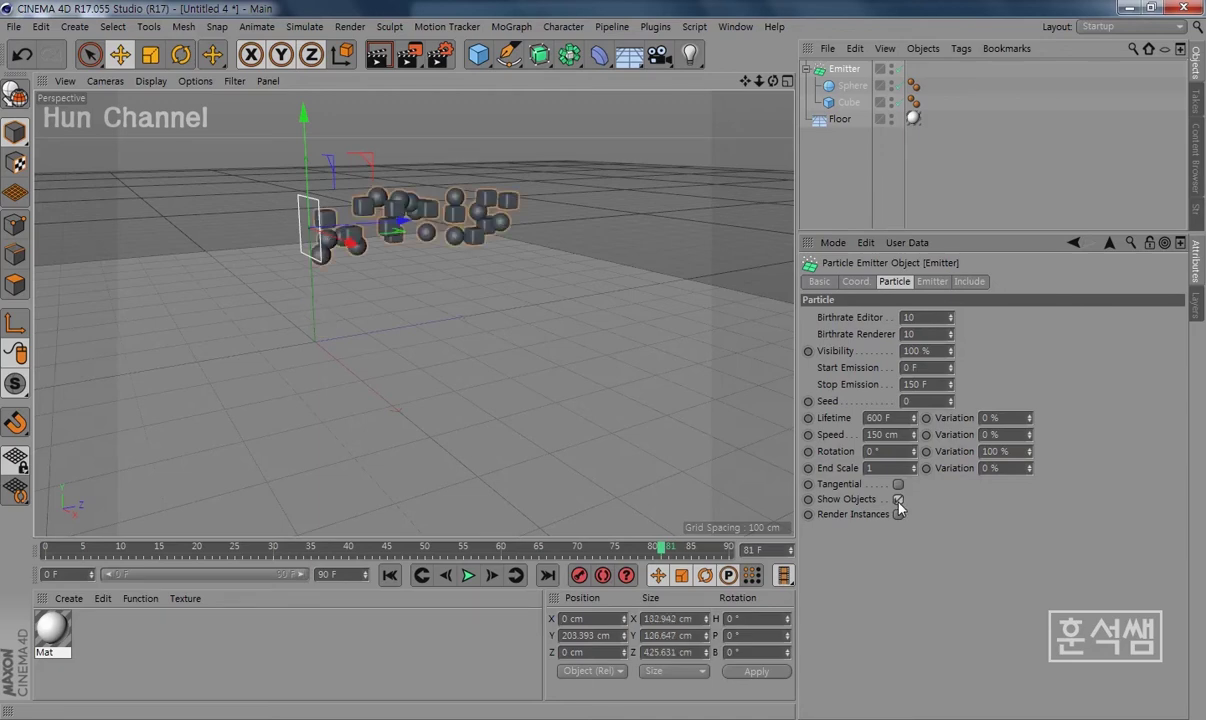
key("F8")
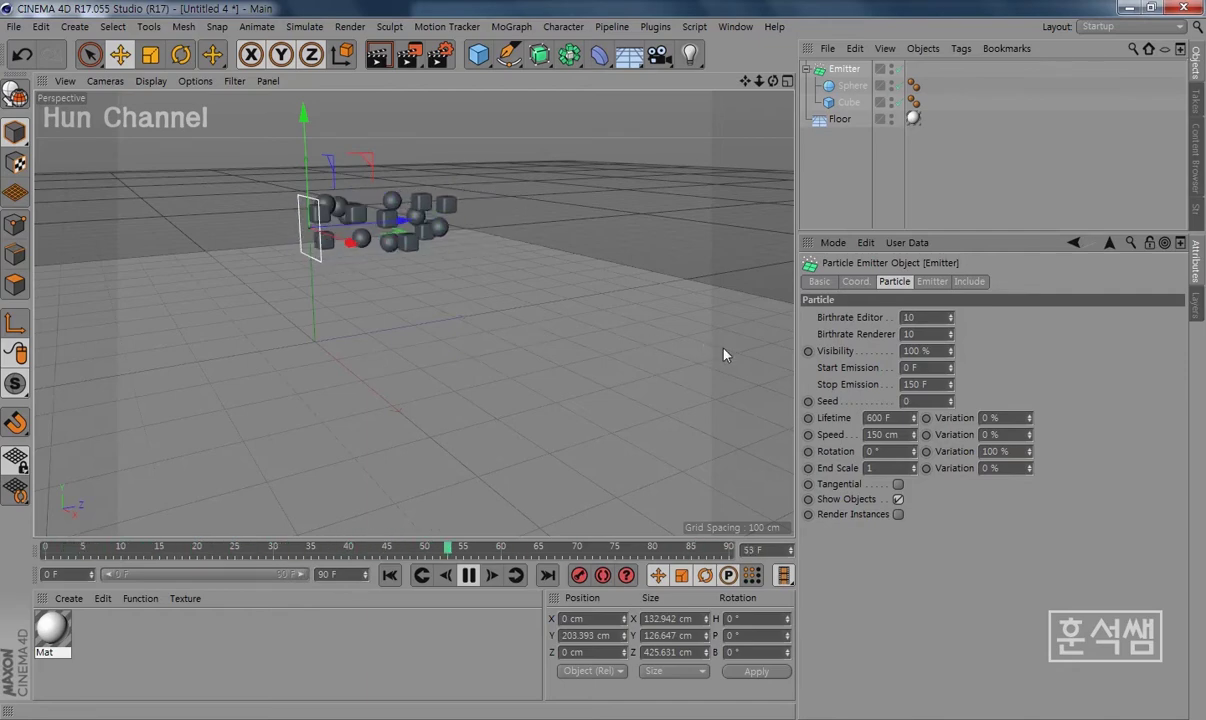
key("F8")
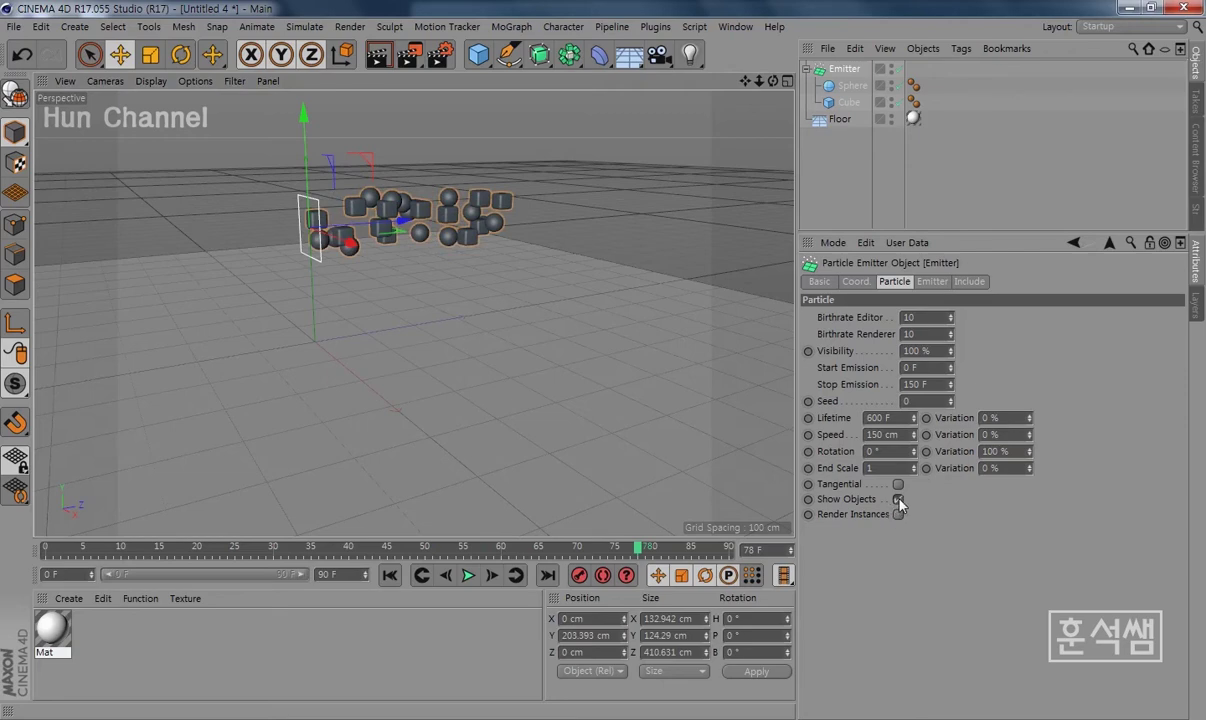
left_click(898, 499)
Step: Extend the animation and preview range to 300 frames and replay to frame 108
type("300")
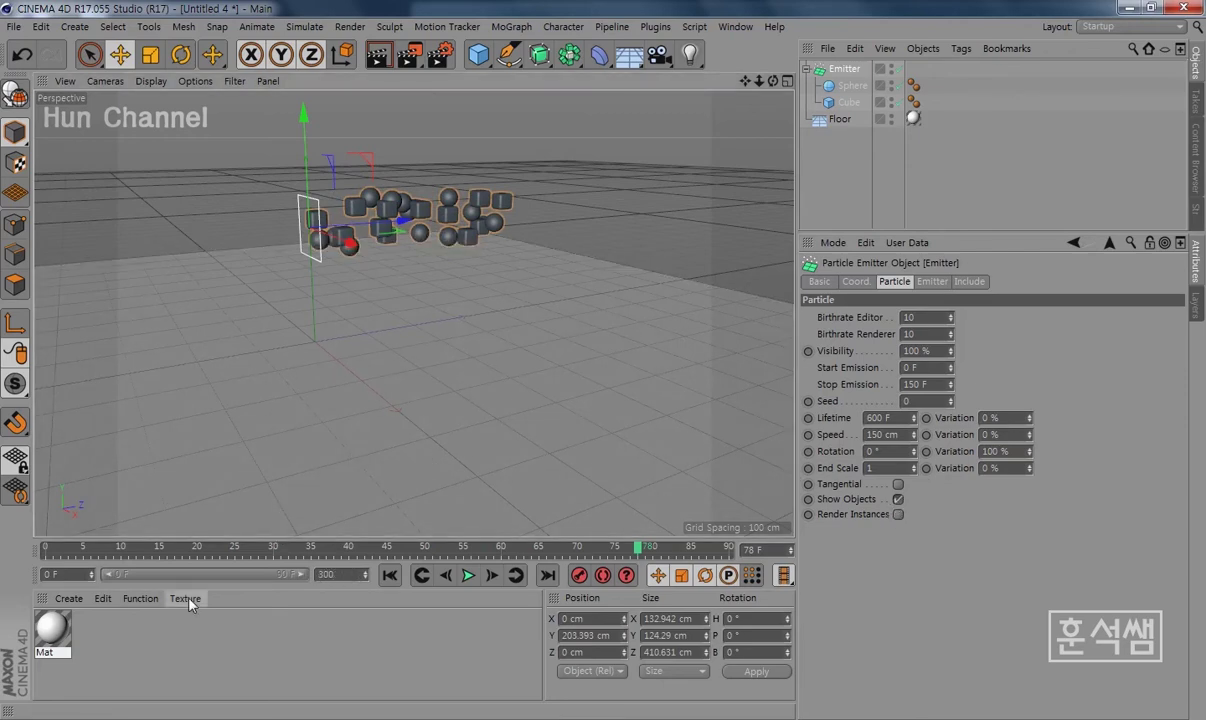
key("Return")
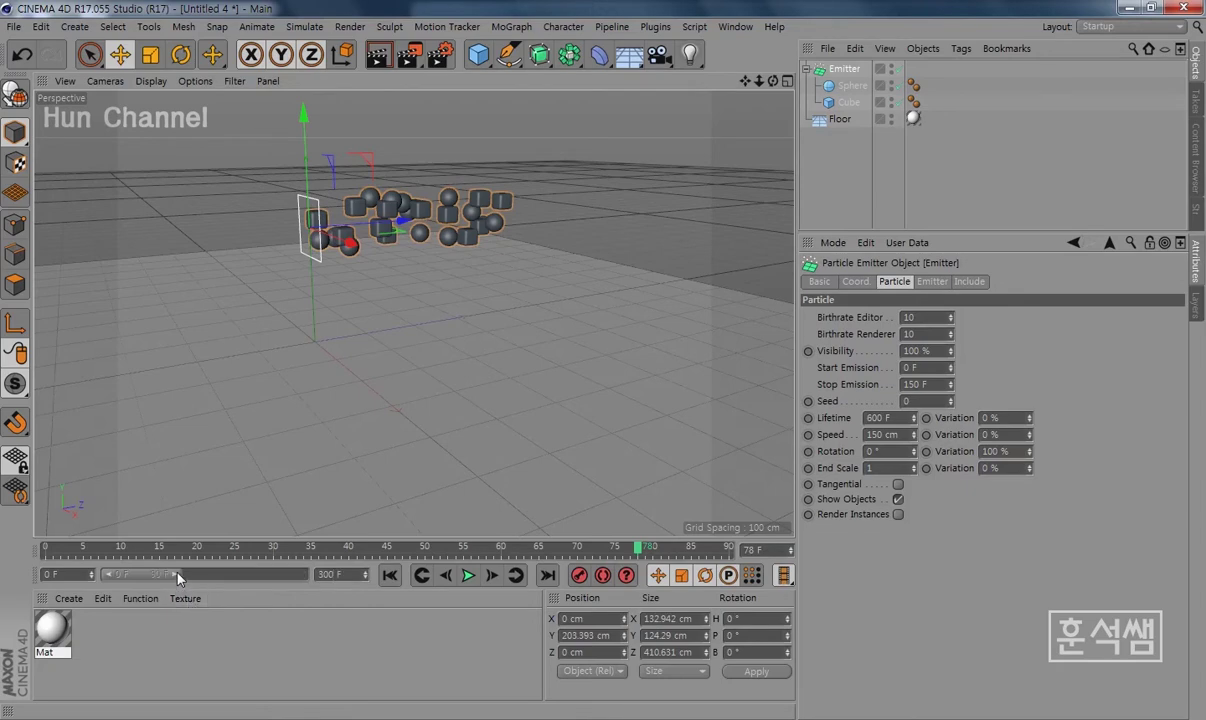
left_click_drag(178, 576, 306, 576)
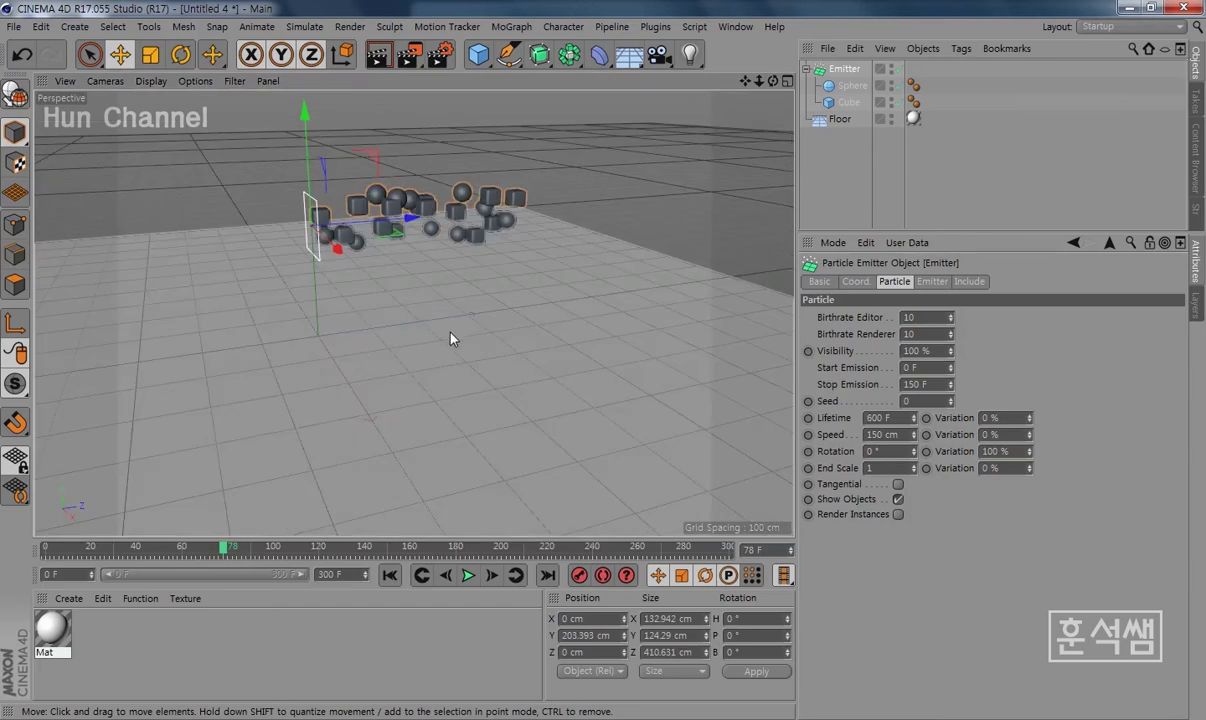
left_click_drag(452, 339, 385, 366, "alt")
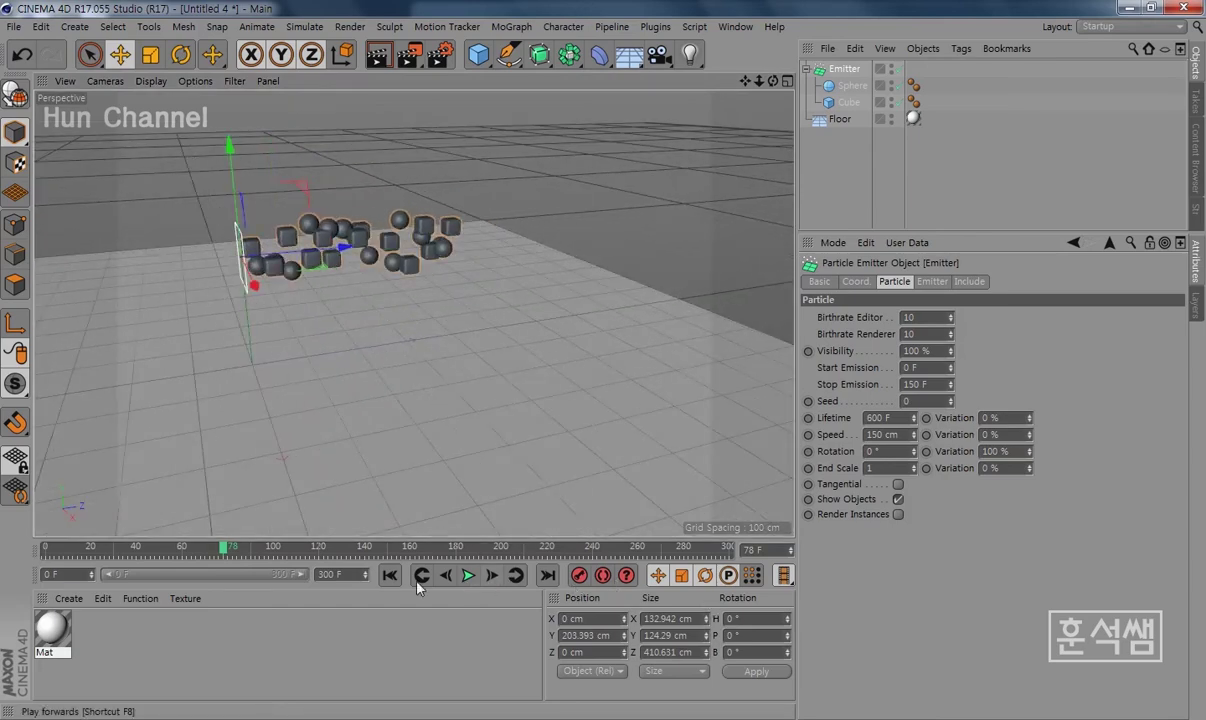
left_click(390, 575)
left_click(472, 578)
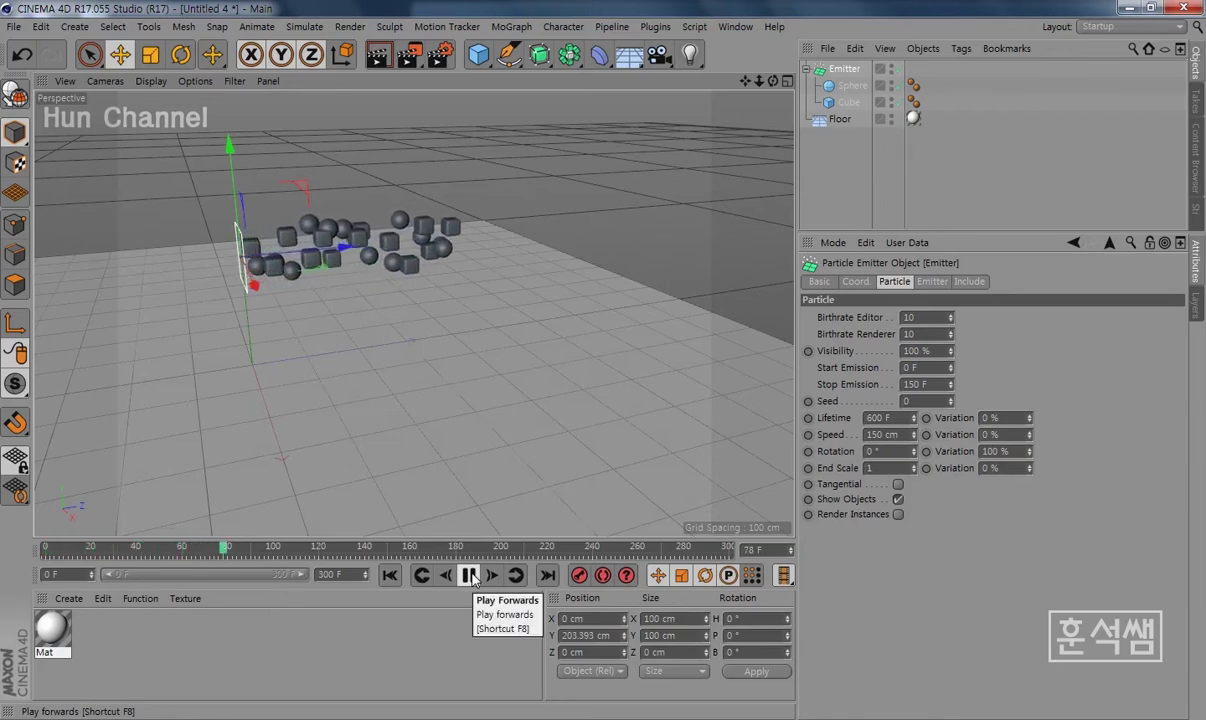
left_click(472, 578)
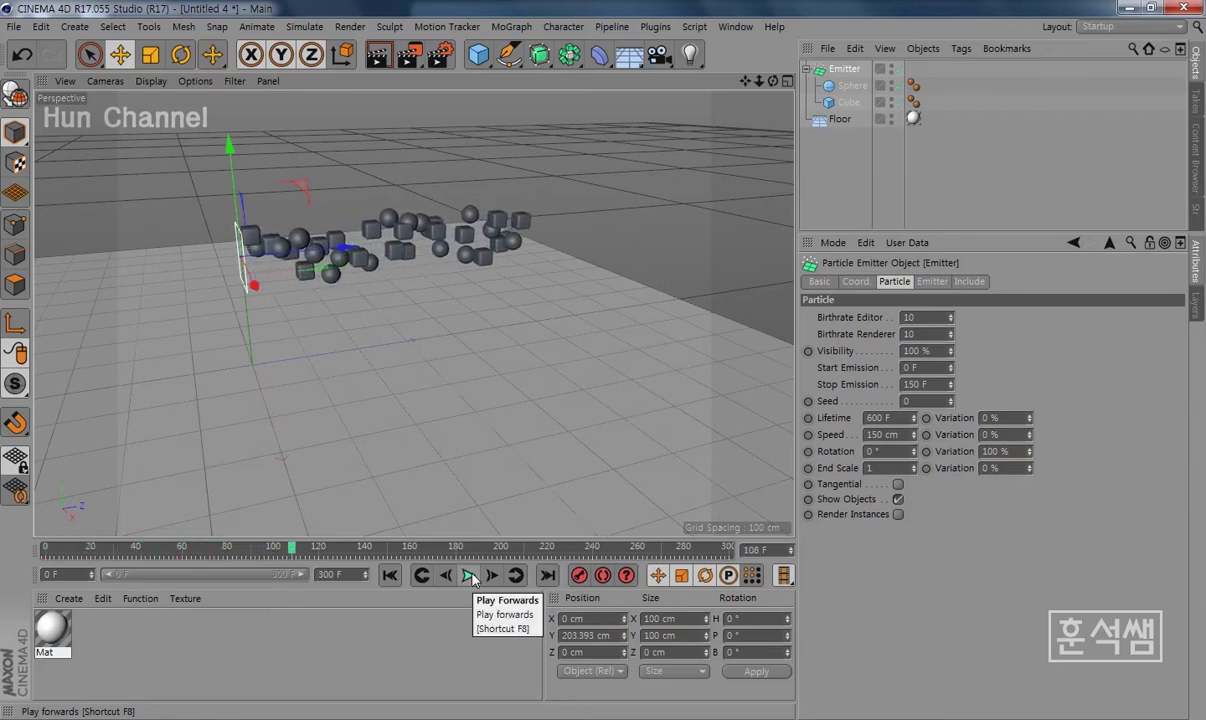
Step: Set the emitter's editor birthrate to 5 and replay the stream
left_click(930, 317)
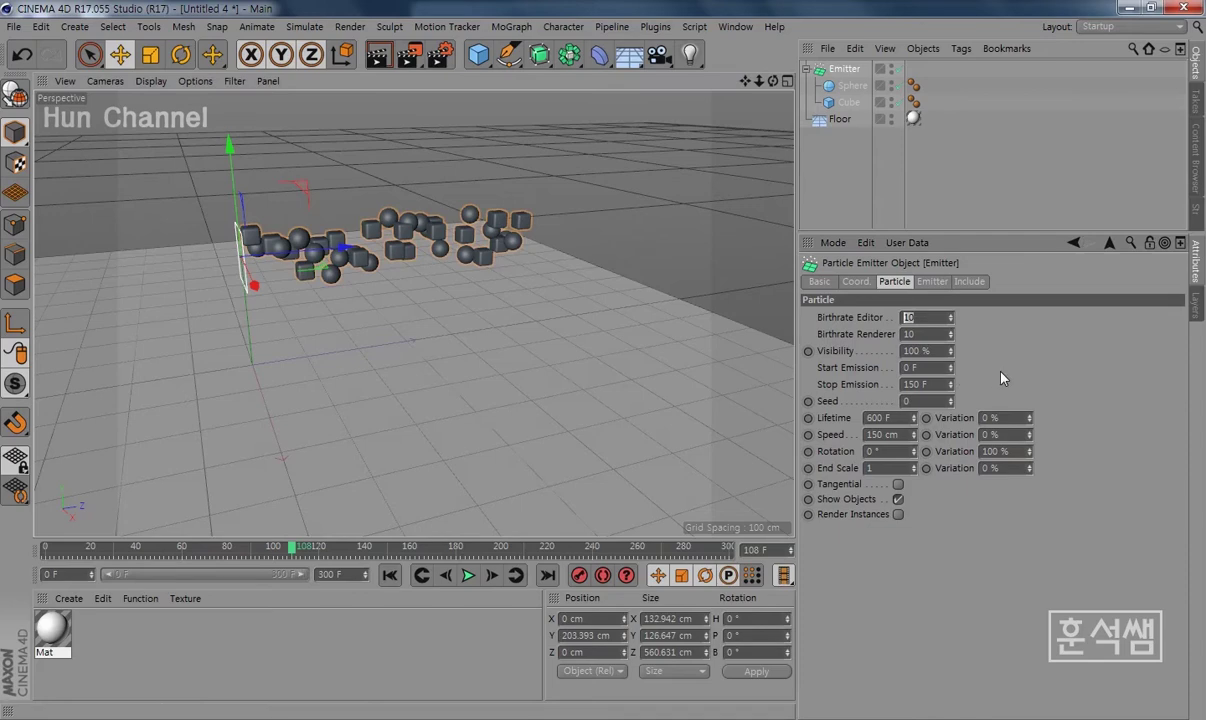
type("5")
key("Return")
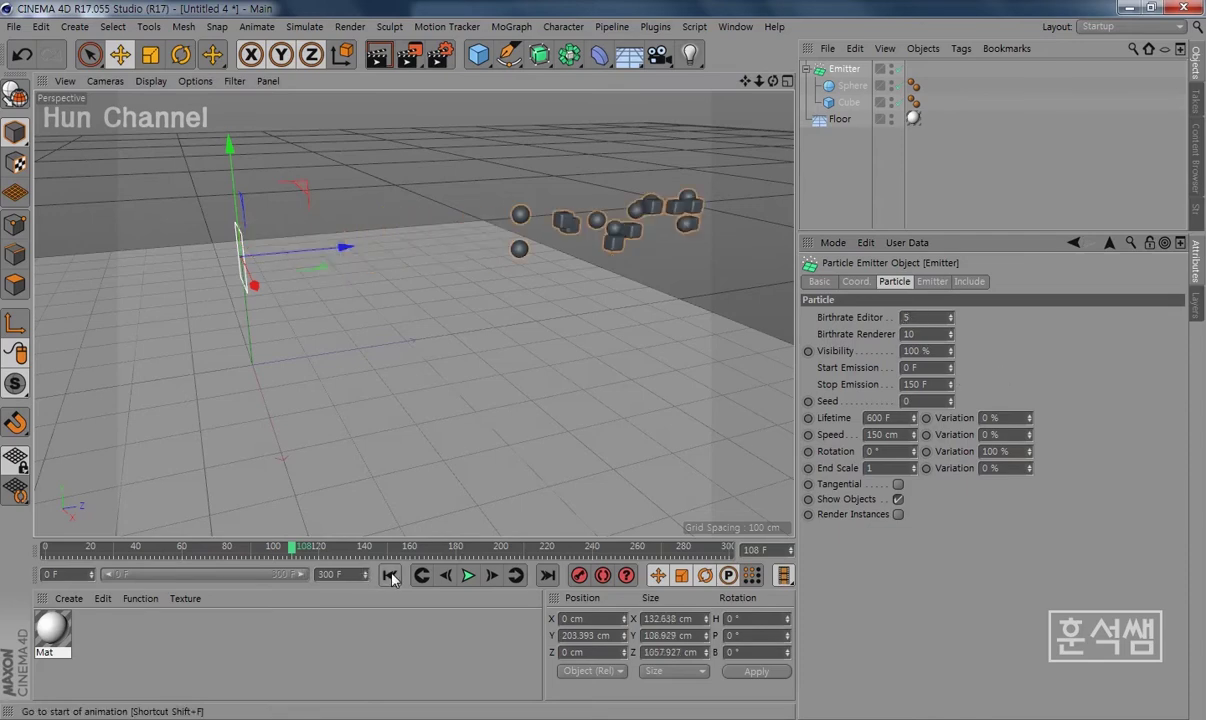
left_click(390, 575)
left_click(468, 575)
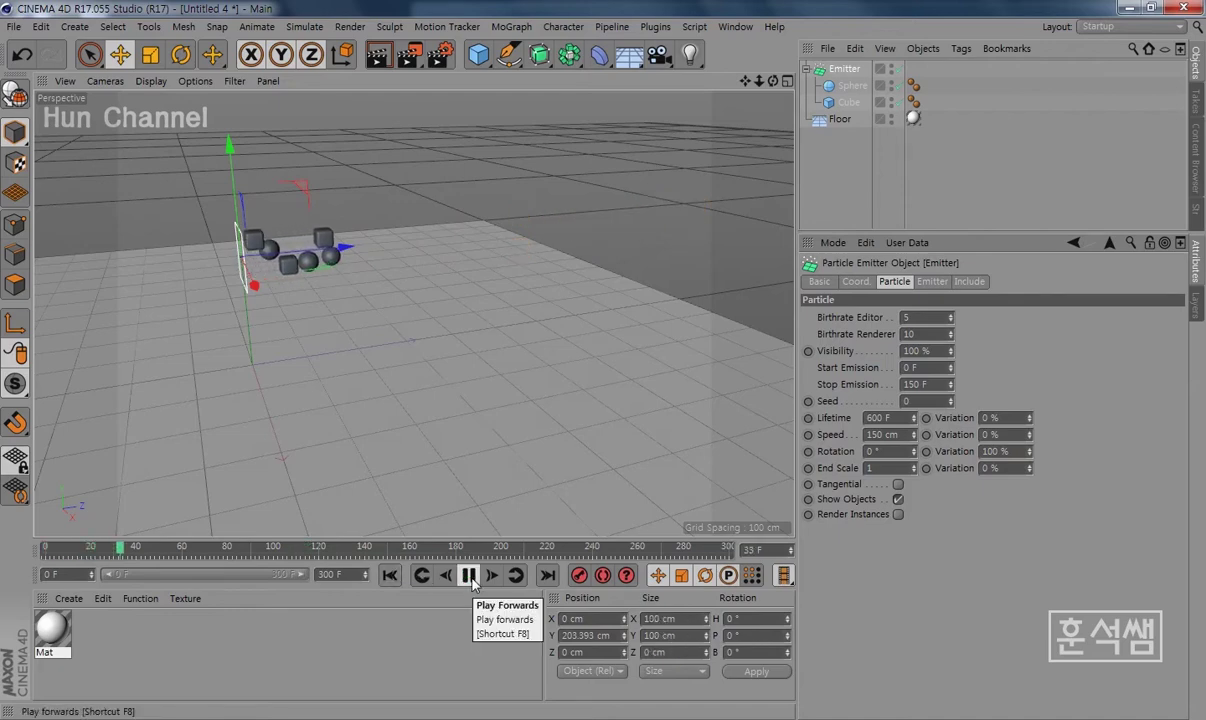
left_click(469, 576)
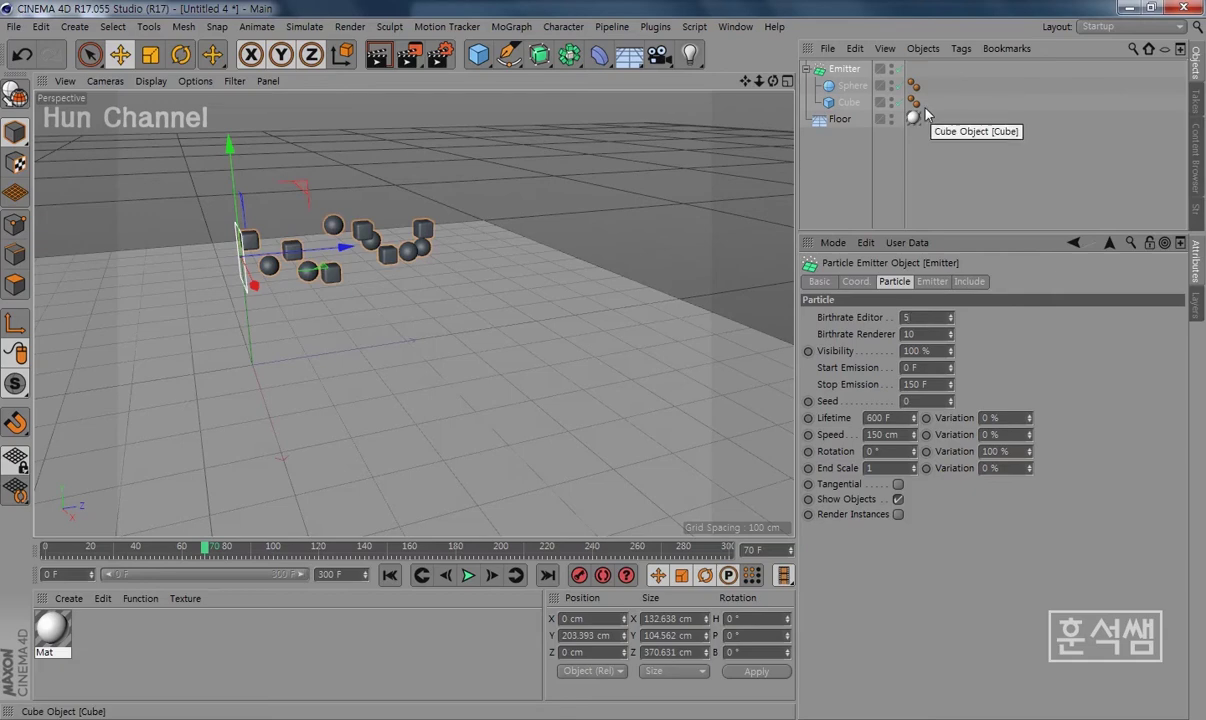
Step: Replay the particle animation from the start and pause at frame 97
key("F8")
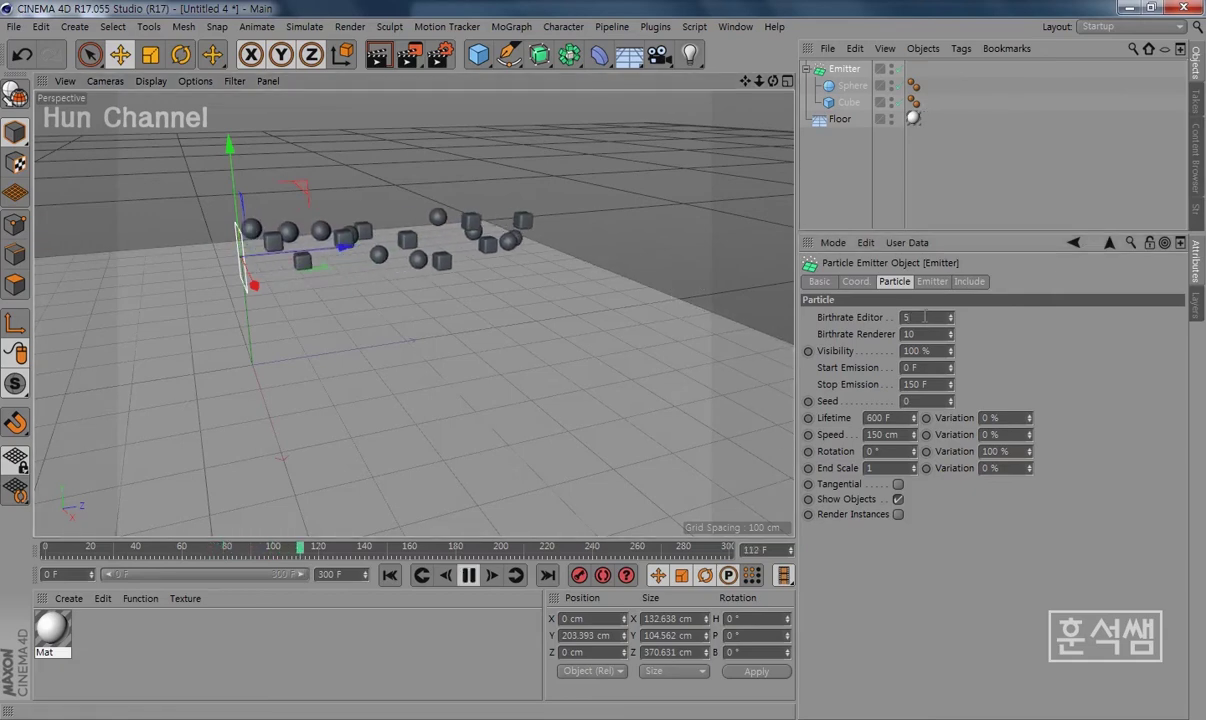
key("F8")
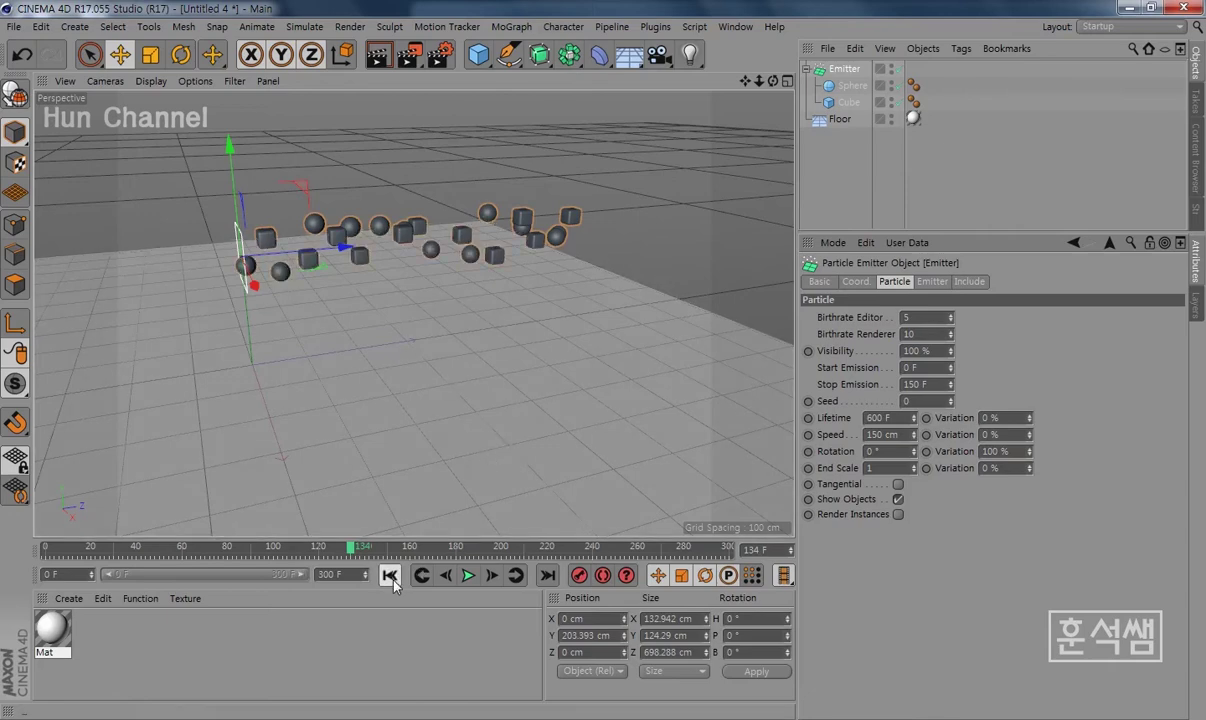
left_click(390, 575)
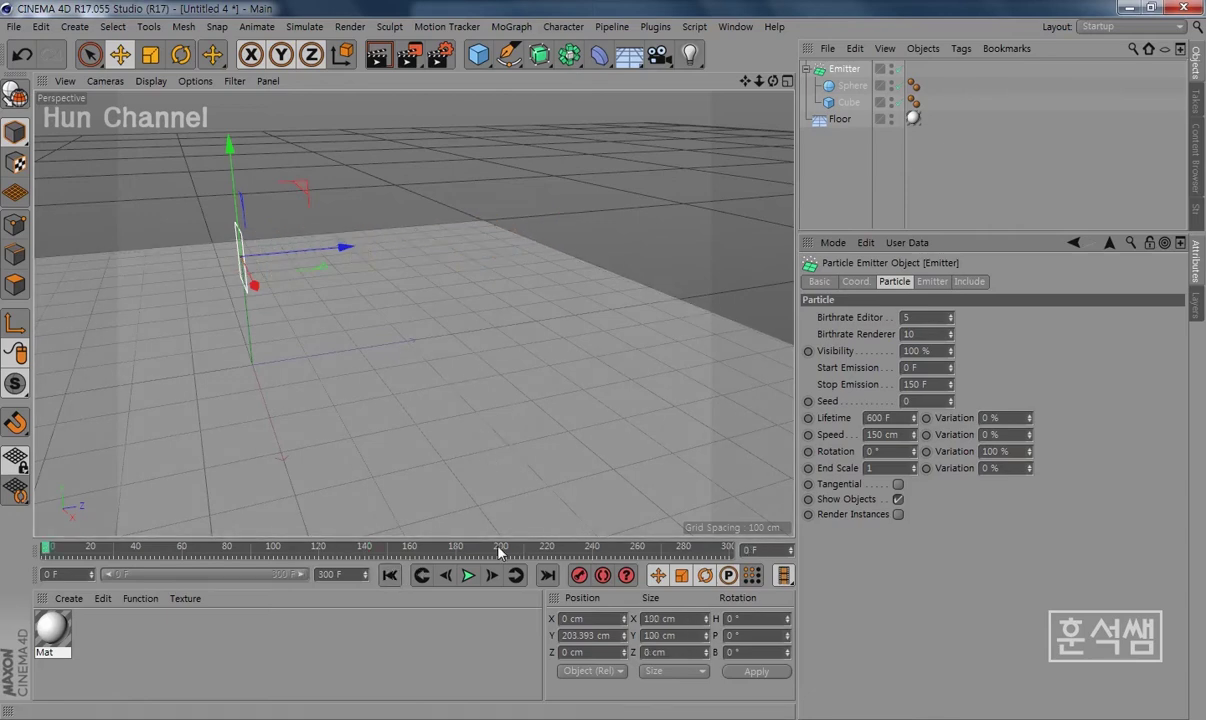
left_click(468, 575)
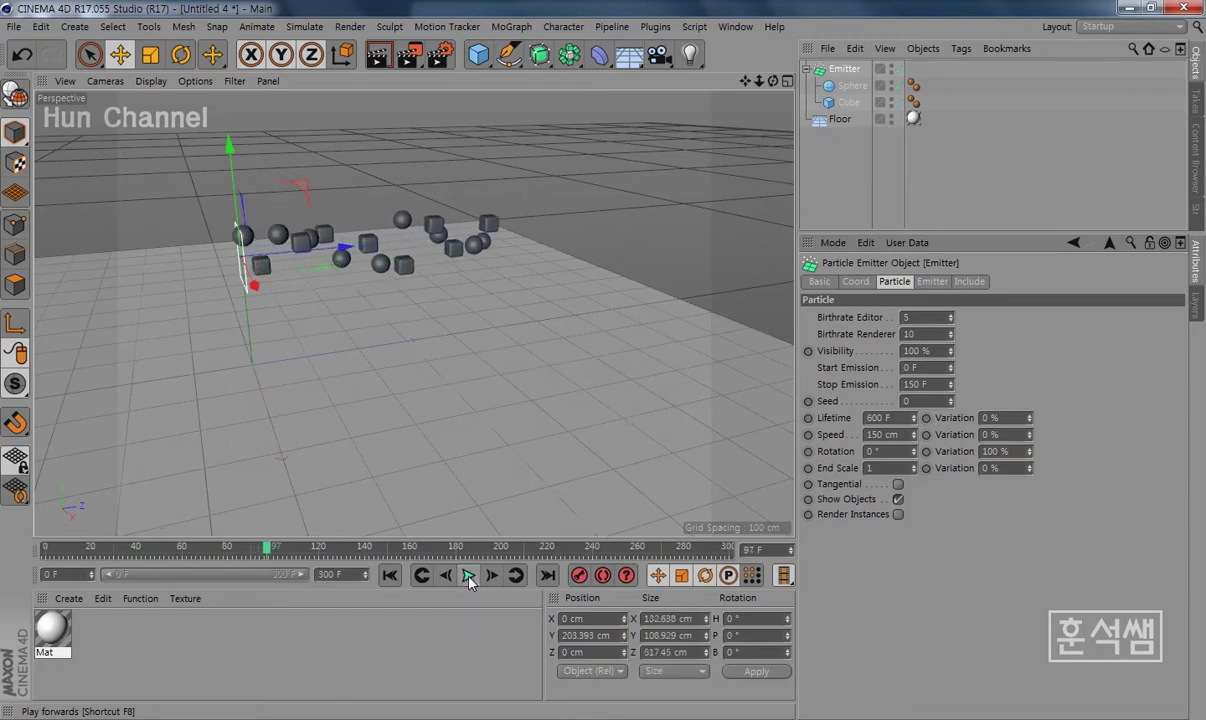
left_click(468, 575)
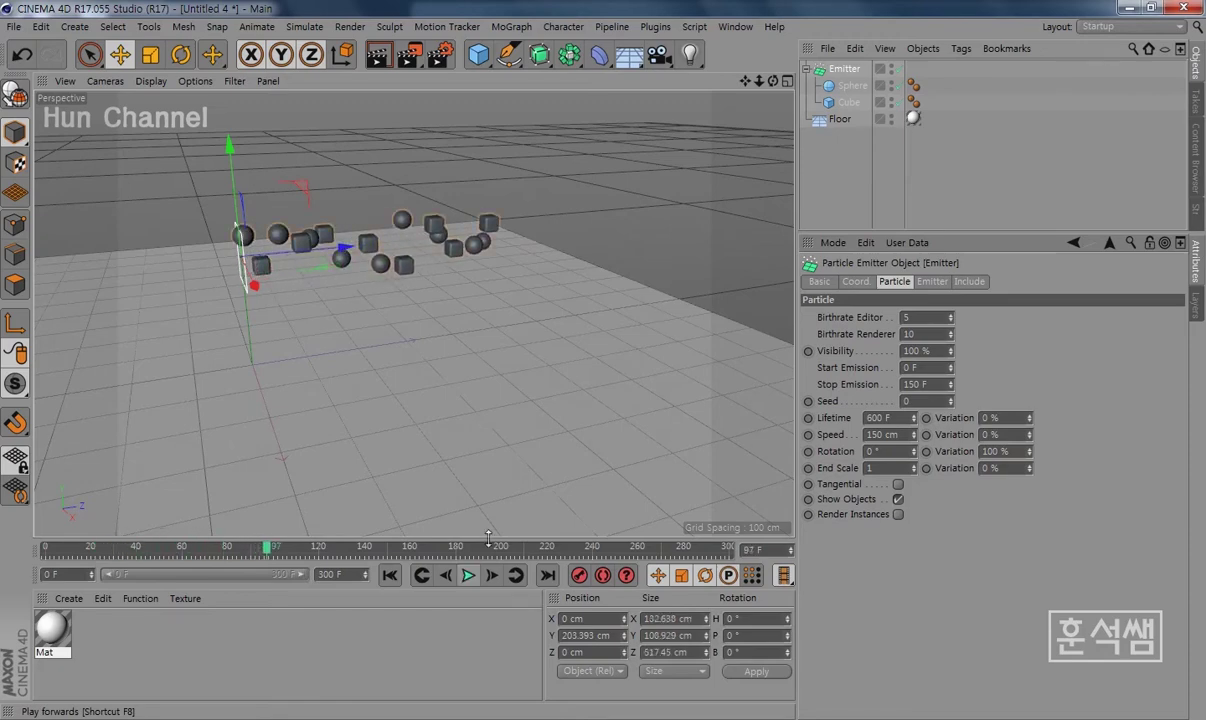
Step: Add Rigid Body tags to the Sphere and the Cube
left_click(857, 87)
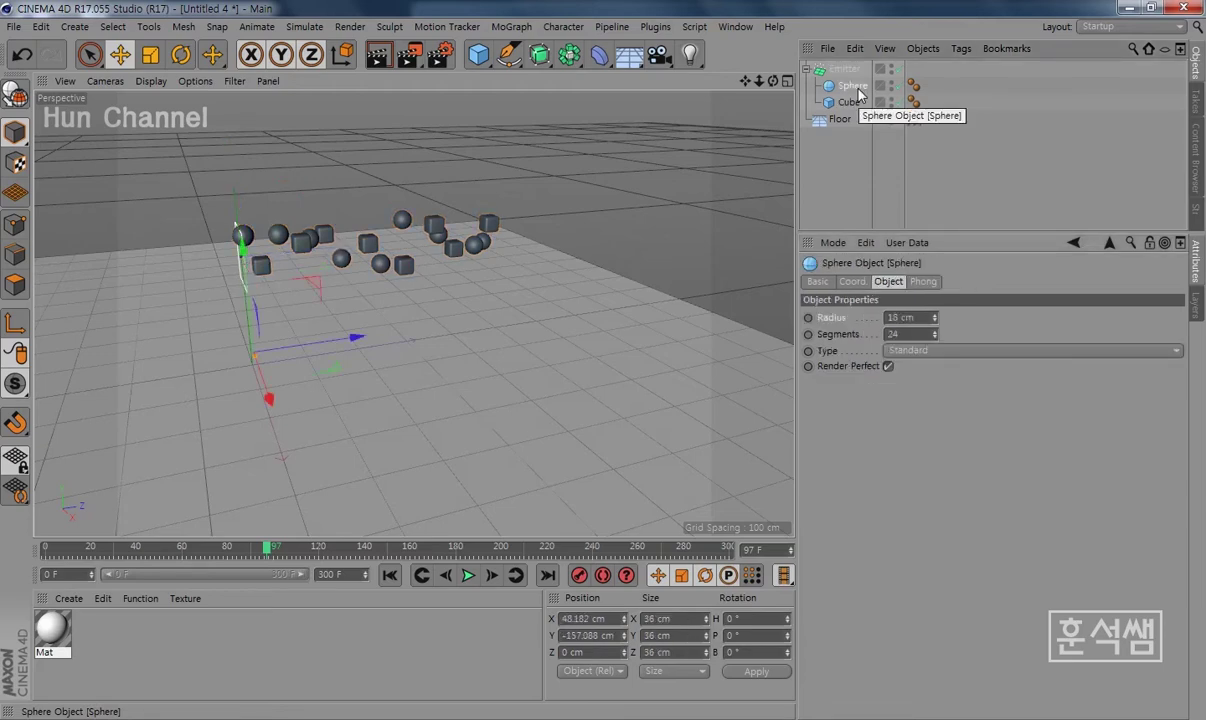
right_click(858, 94)
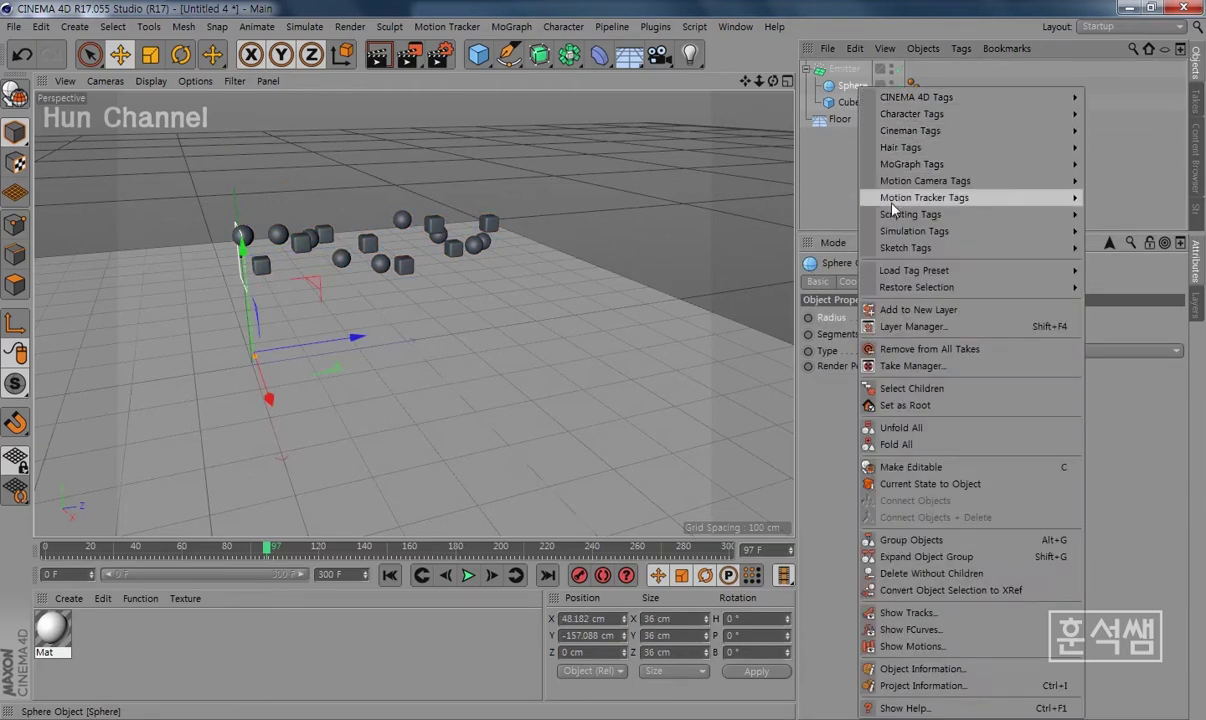
mouse_move(914, 231)
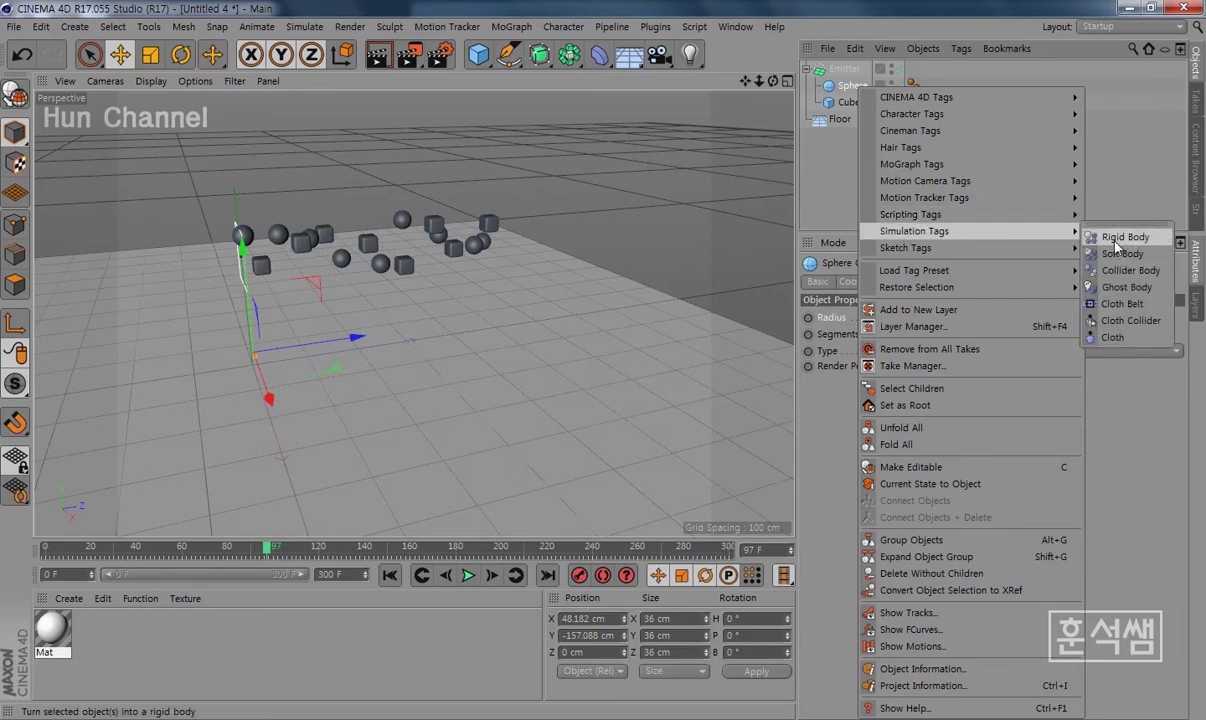
left_click(1116, 246)
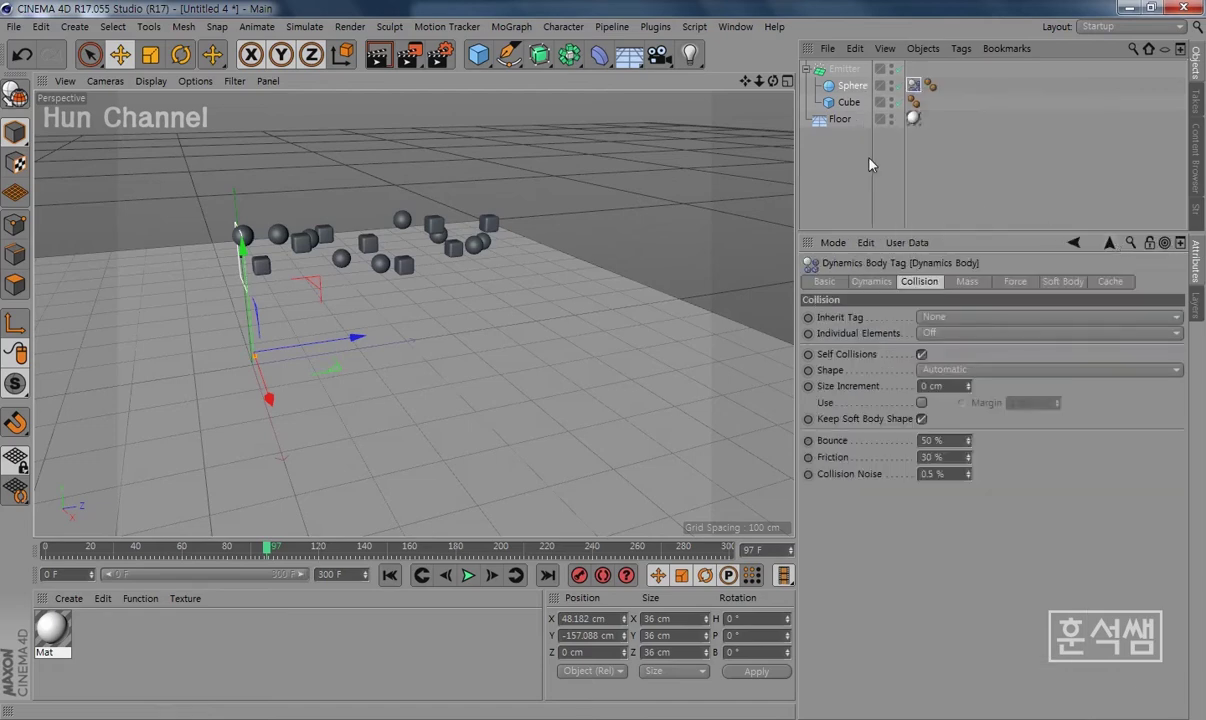
right_click(851, 108)
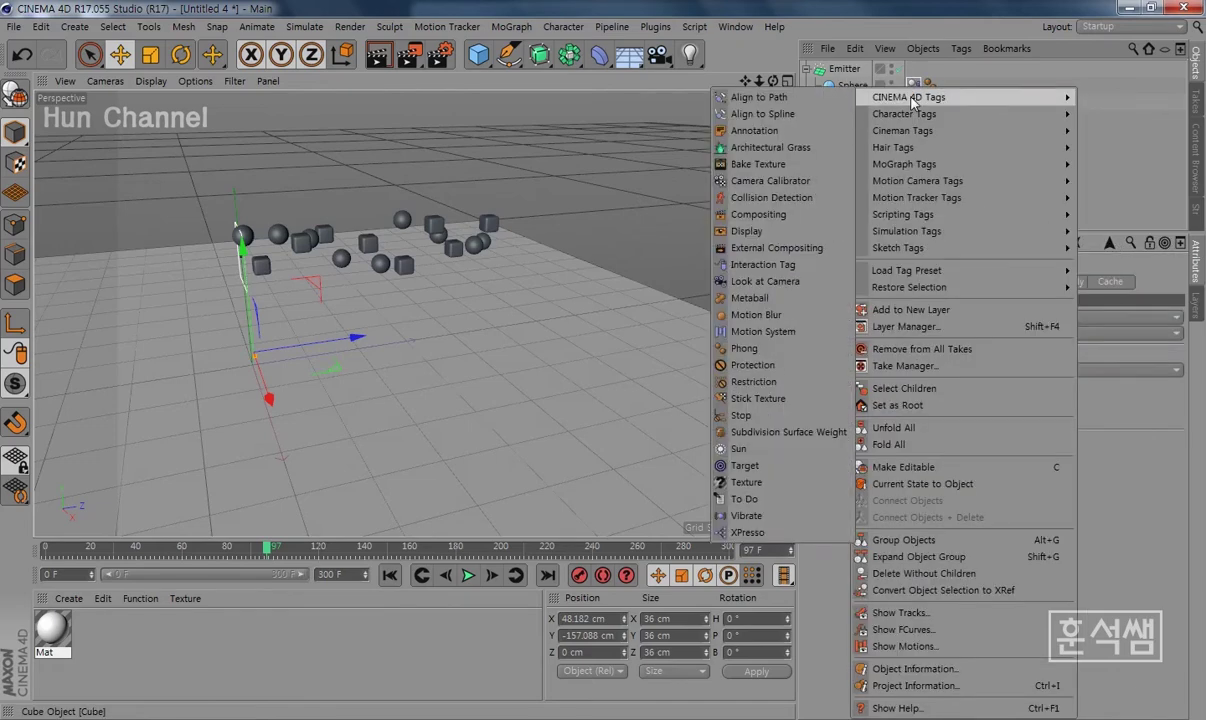
mouse_move(906, 231)
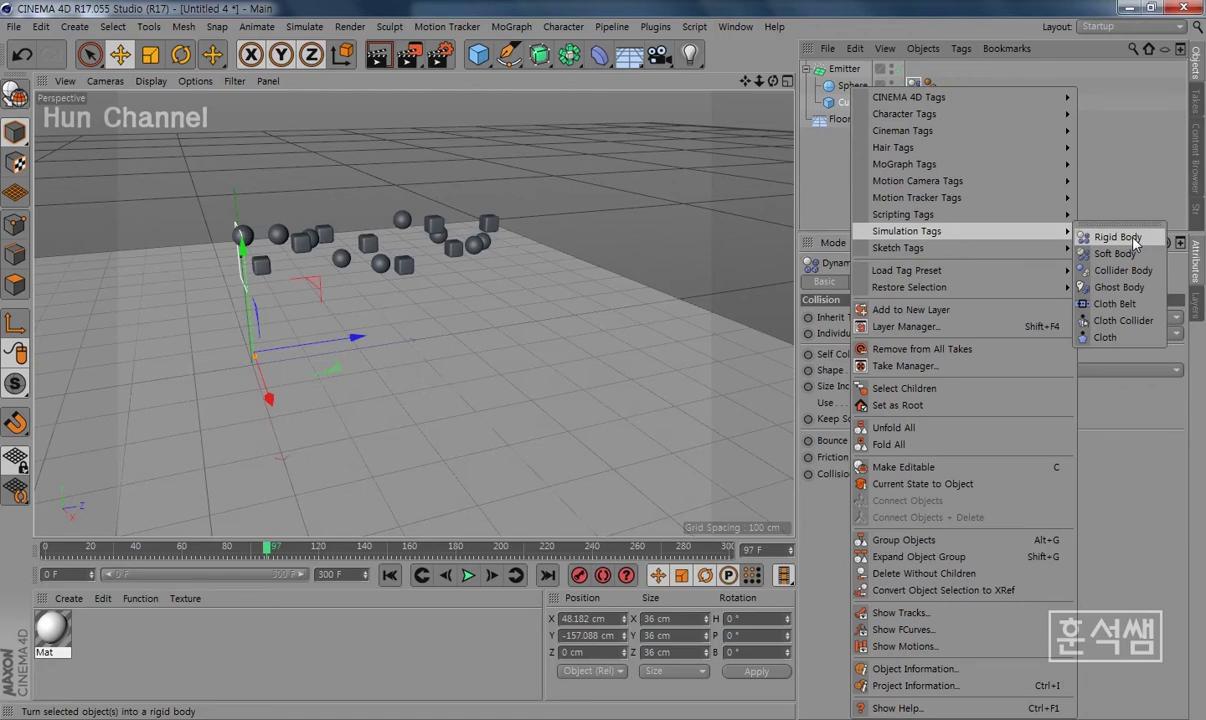
left_click(1135, 244)
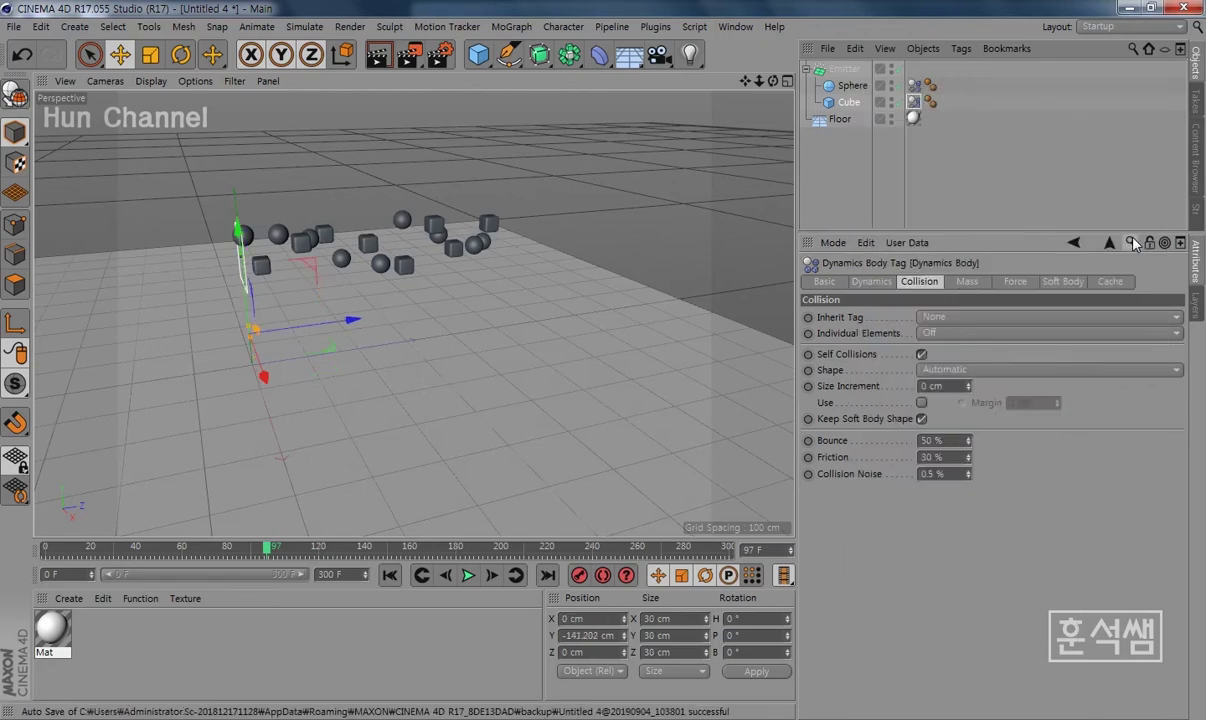
Step: Make the Floor a Collider Body and replay the simulation from the start
left_click(842, 119)
right_click(842, 119)
mouse_move(898, 231)
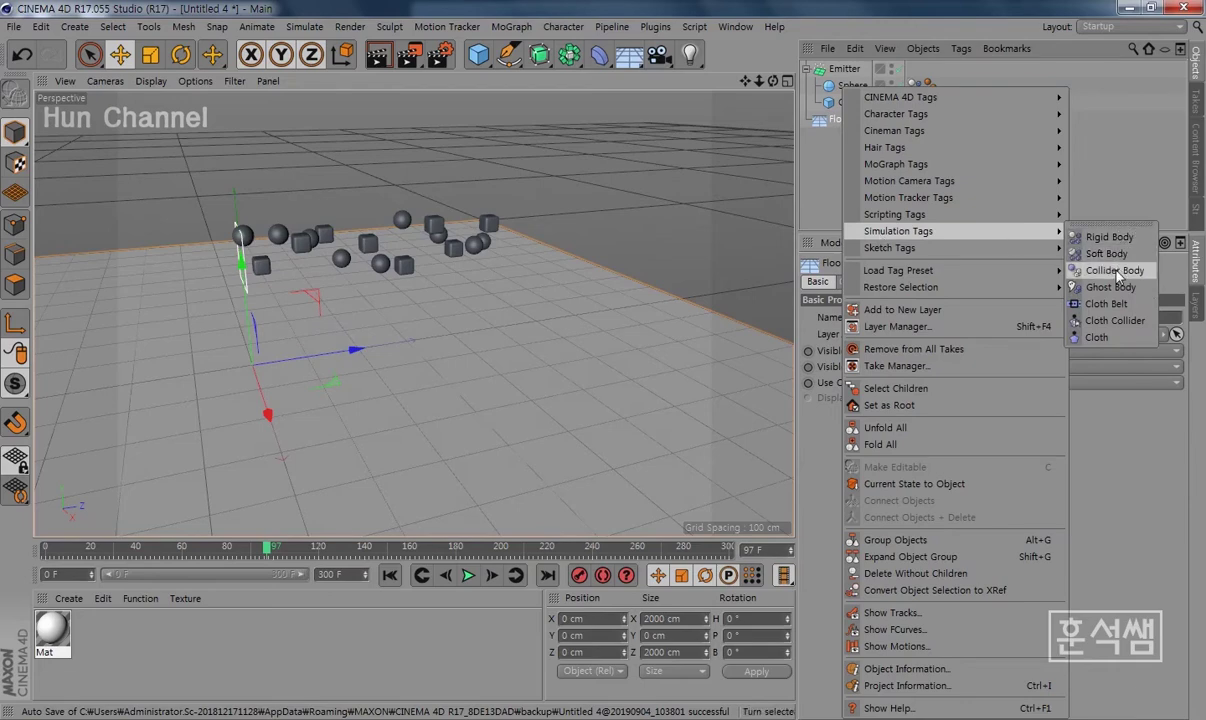
left_click(1114, 270)
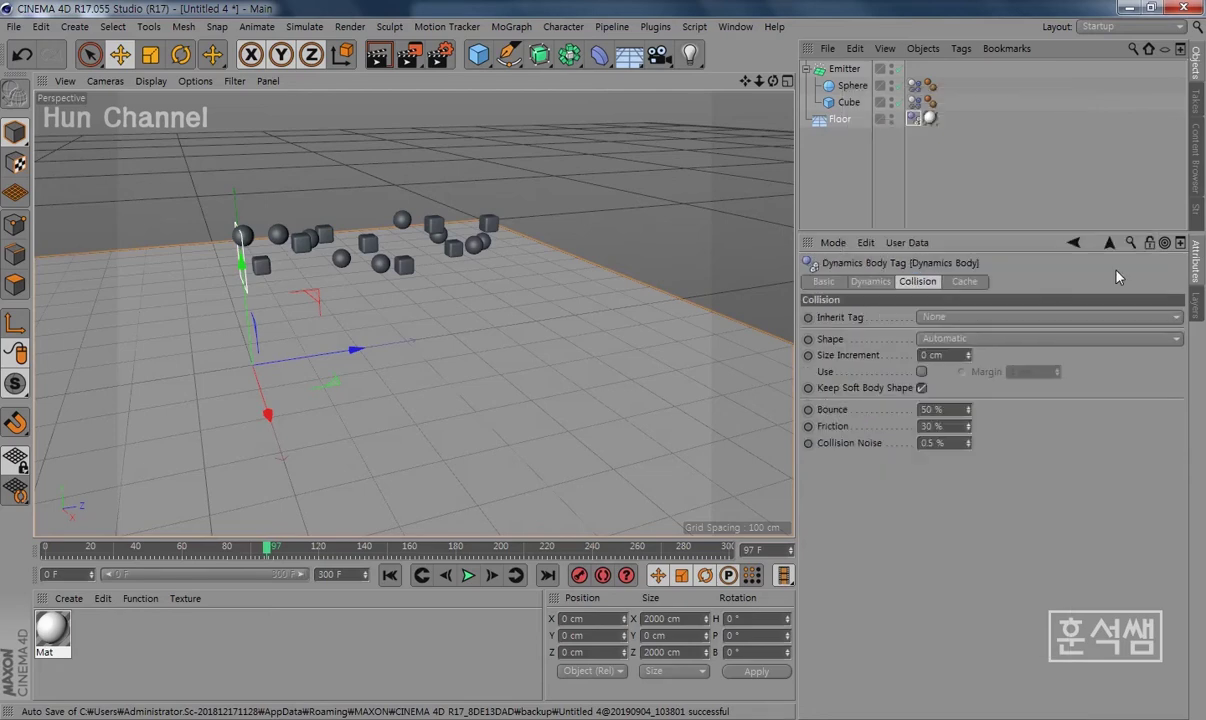
left_click(391, 575)
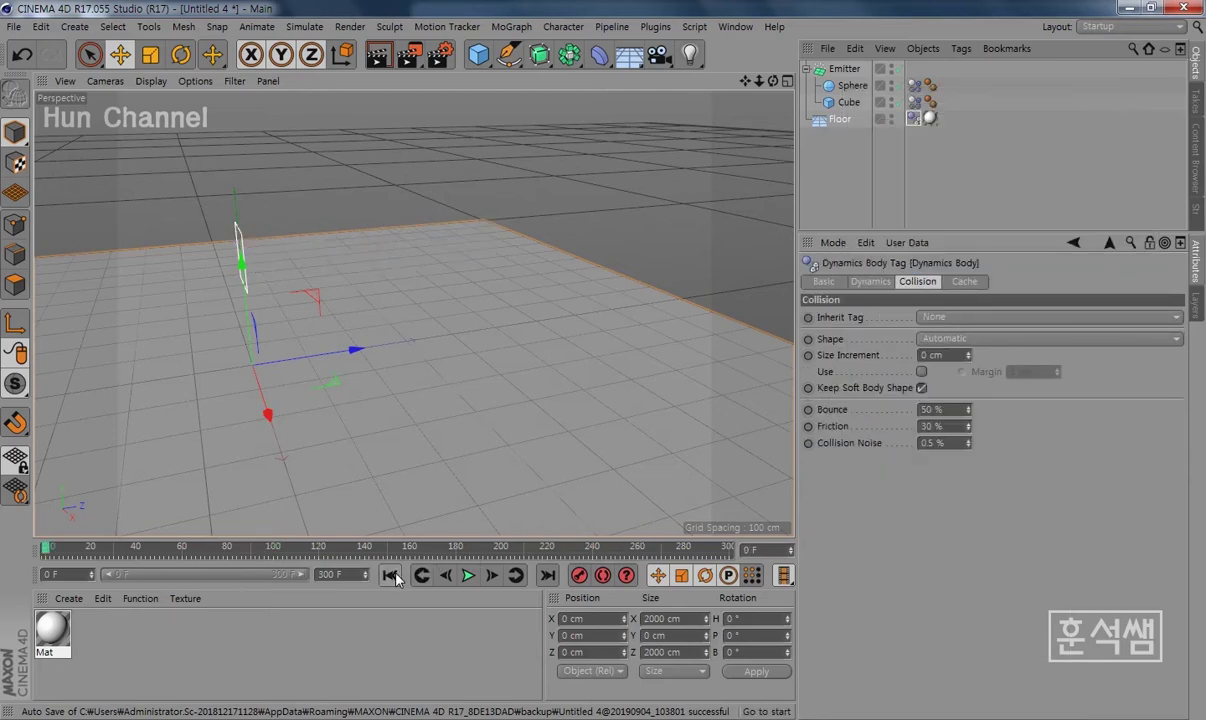
key("F8")
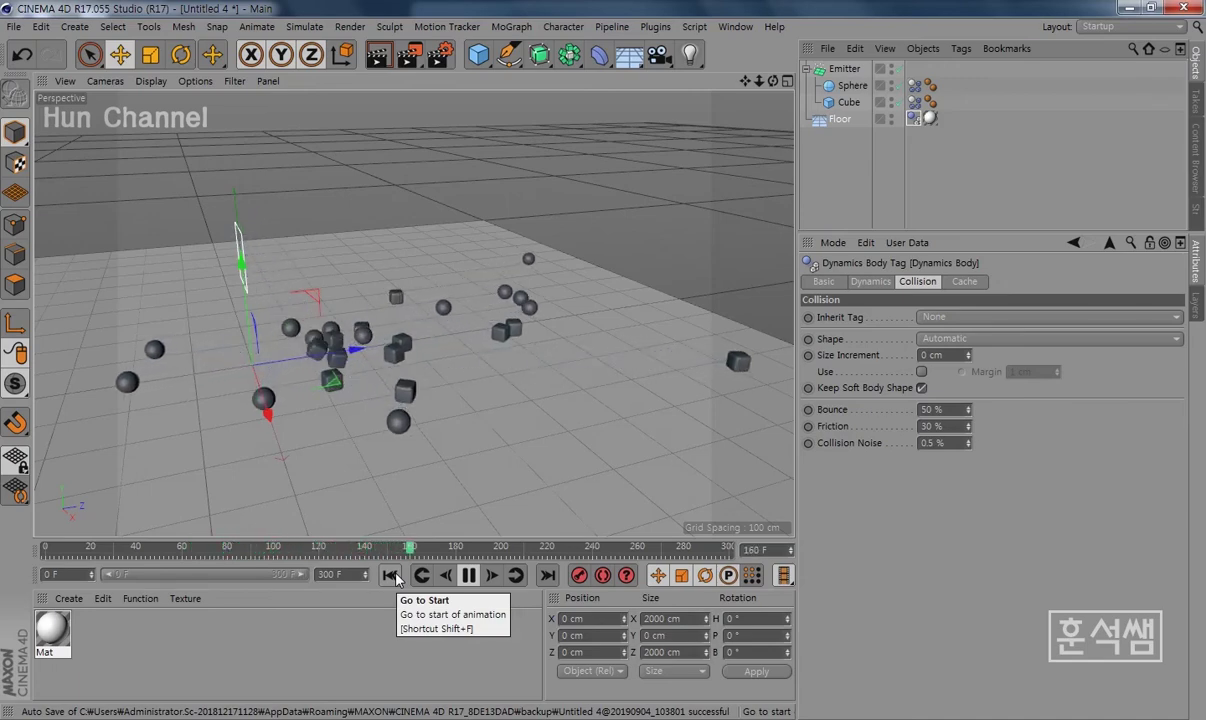
left_click(467, 578)
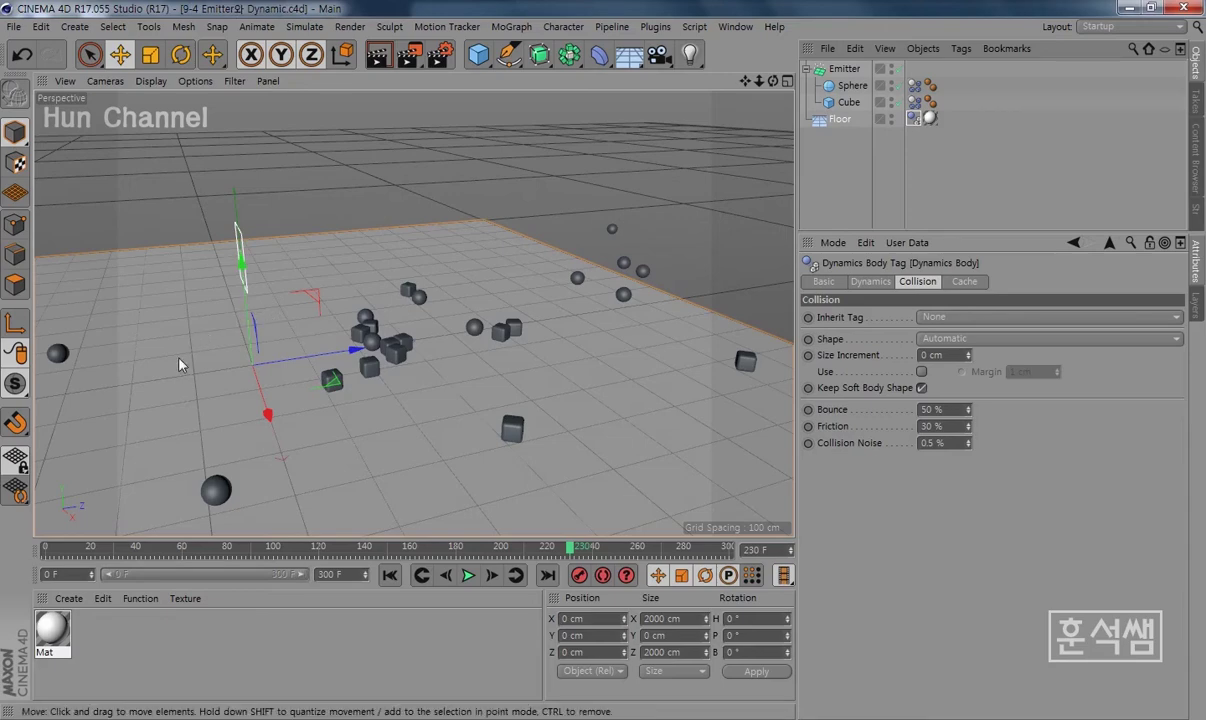
Step: Create a new material Mat.1 and tint it pink at hue 297°
double_click(112, 648)
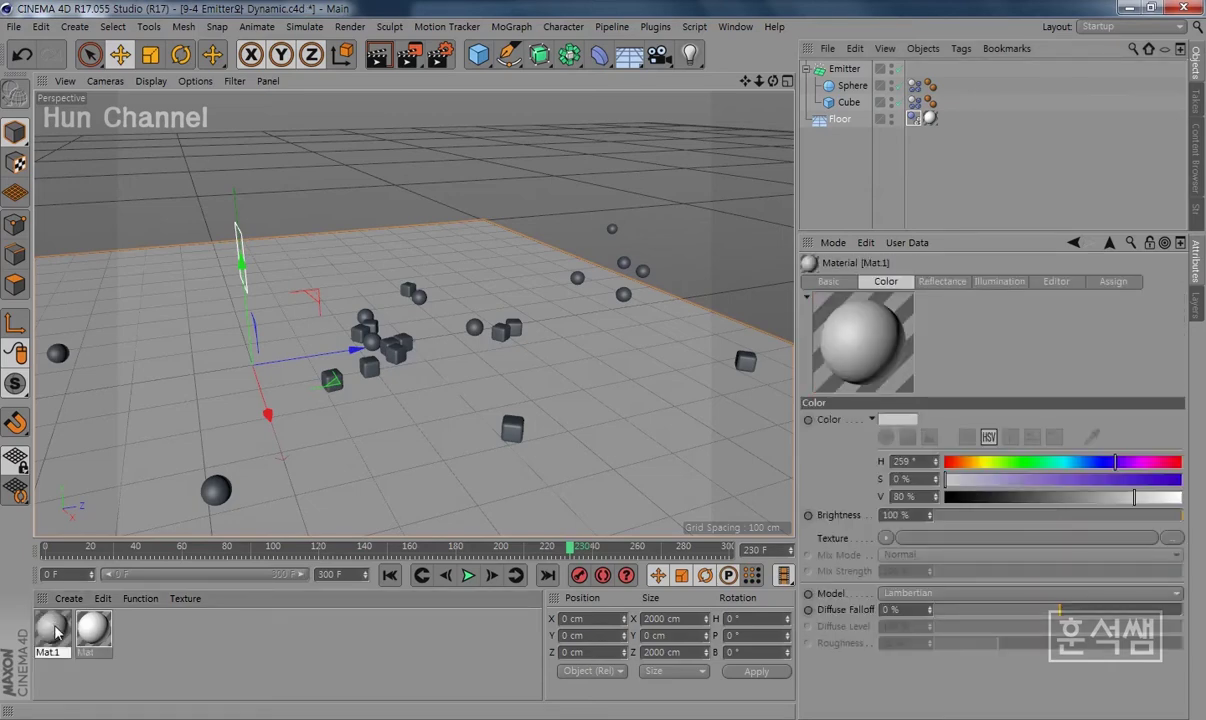
double_click(52, 628)
left_click_drag(438, 119, 714, 192)
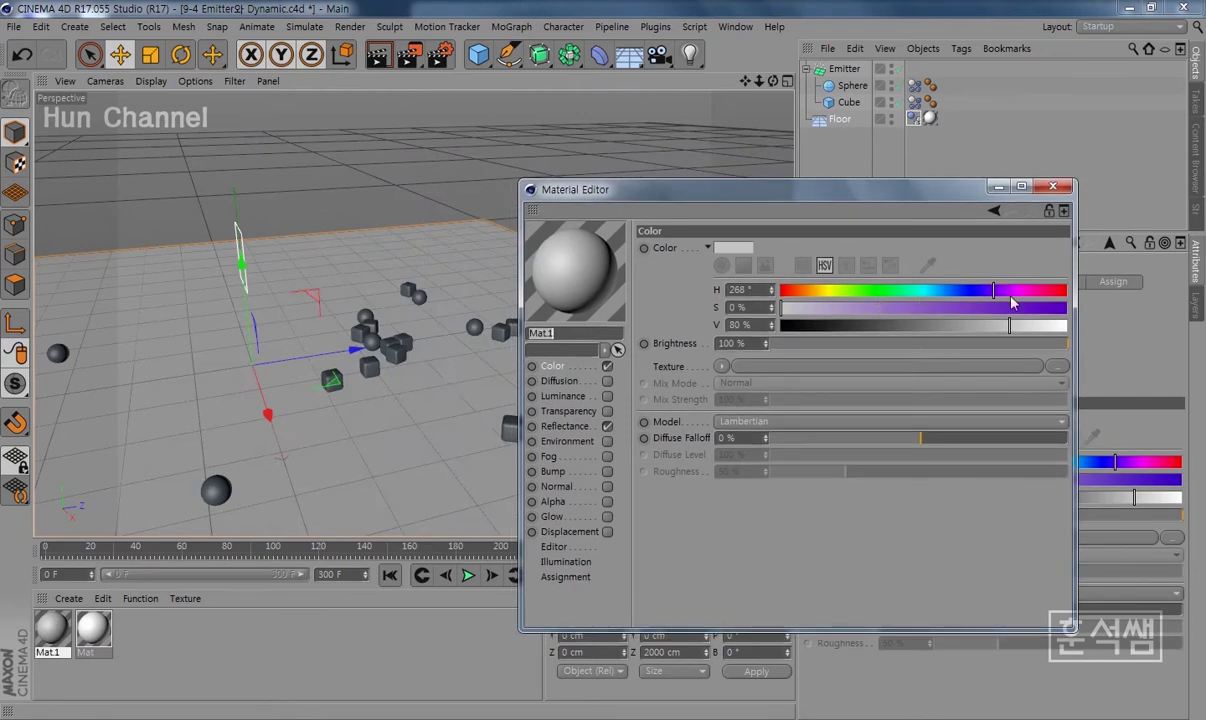
mouse_move(982, 288)
left_mouse_down()
mouse_move(1028, 292)
mouse_move(1068, 322)
left_mouse_up()
left_click(884, 308)
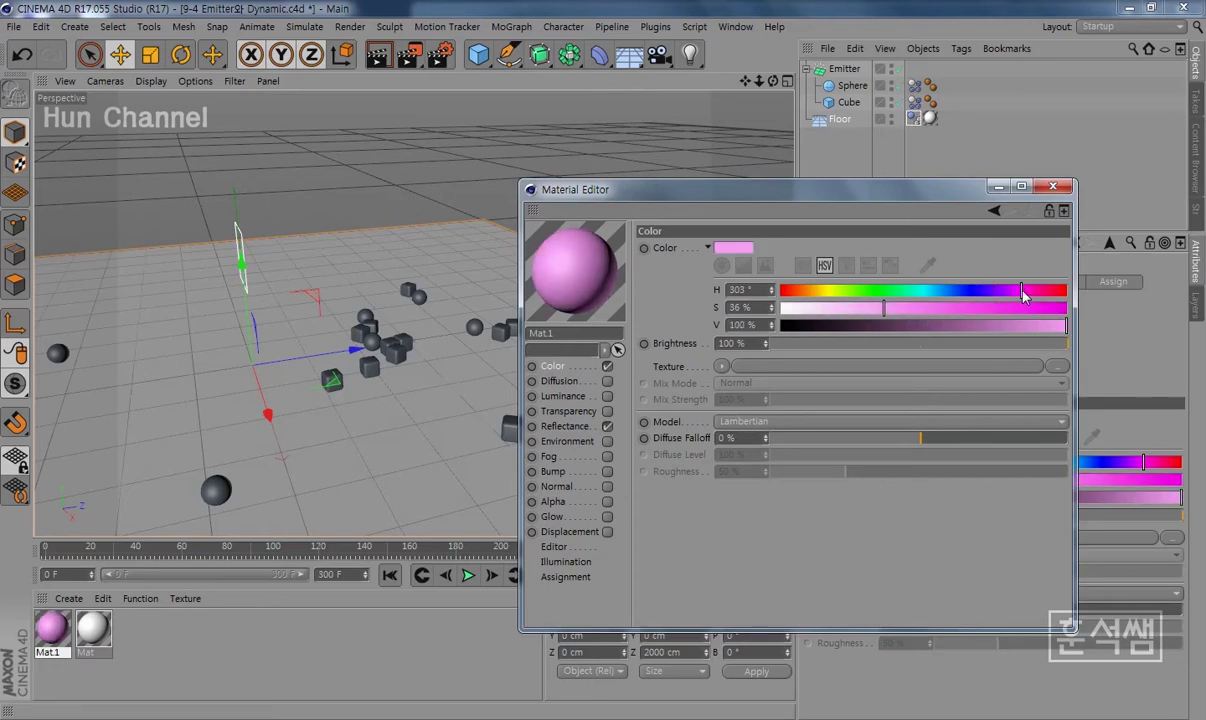
Step: Apply the pink Mat.1 to the Sphere, raise saturation to 50%, and duplicate it
left_click_drag(556, 240, 857, 88)
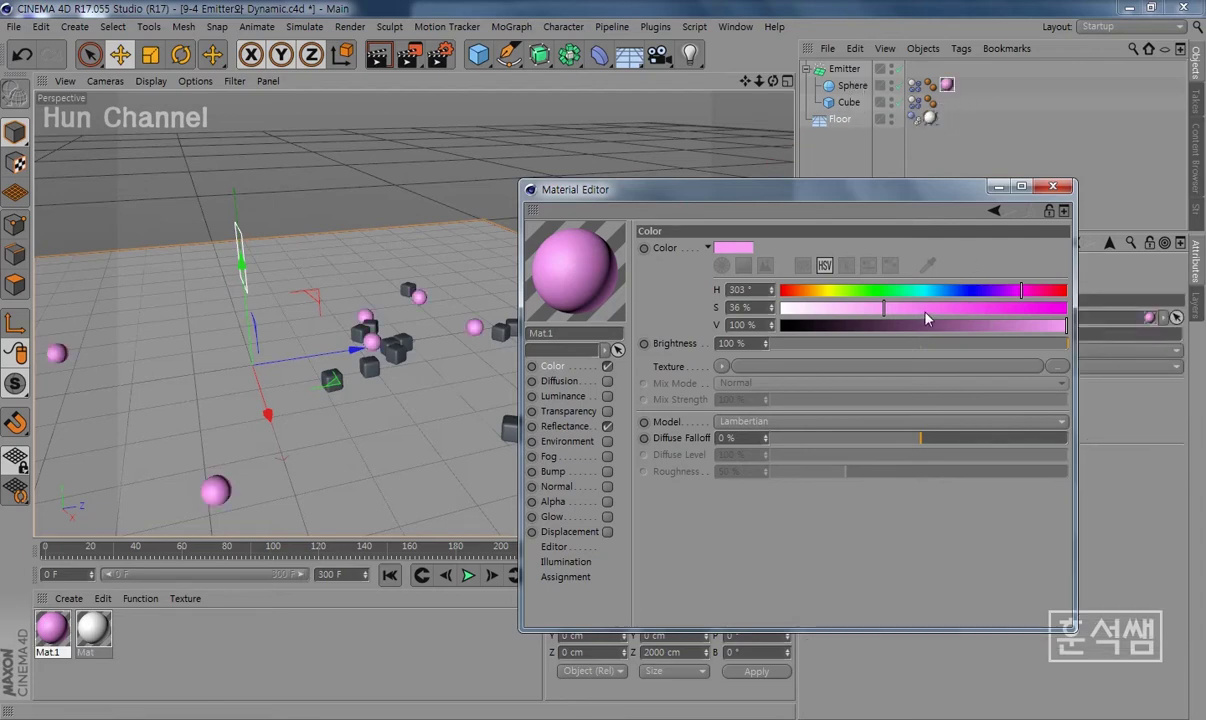
left_click_drag(925, 312, 946, 310)
left_click_drag(1021, 290, 1017, 290)
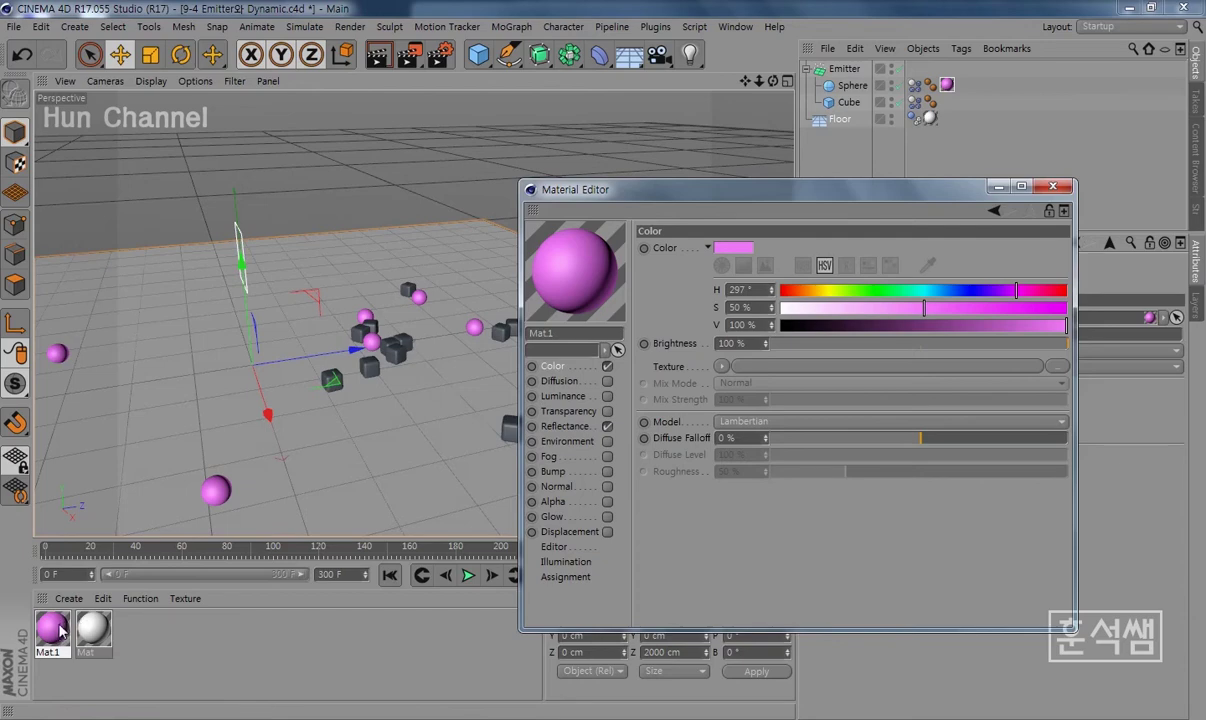
left_click_drag(60, 630, 100, 630, "ctrl")
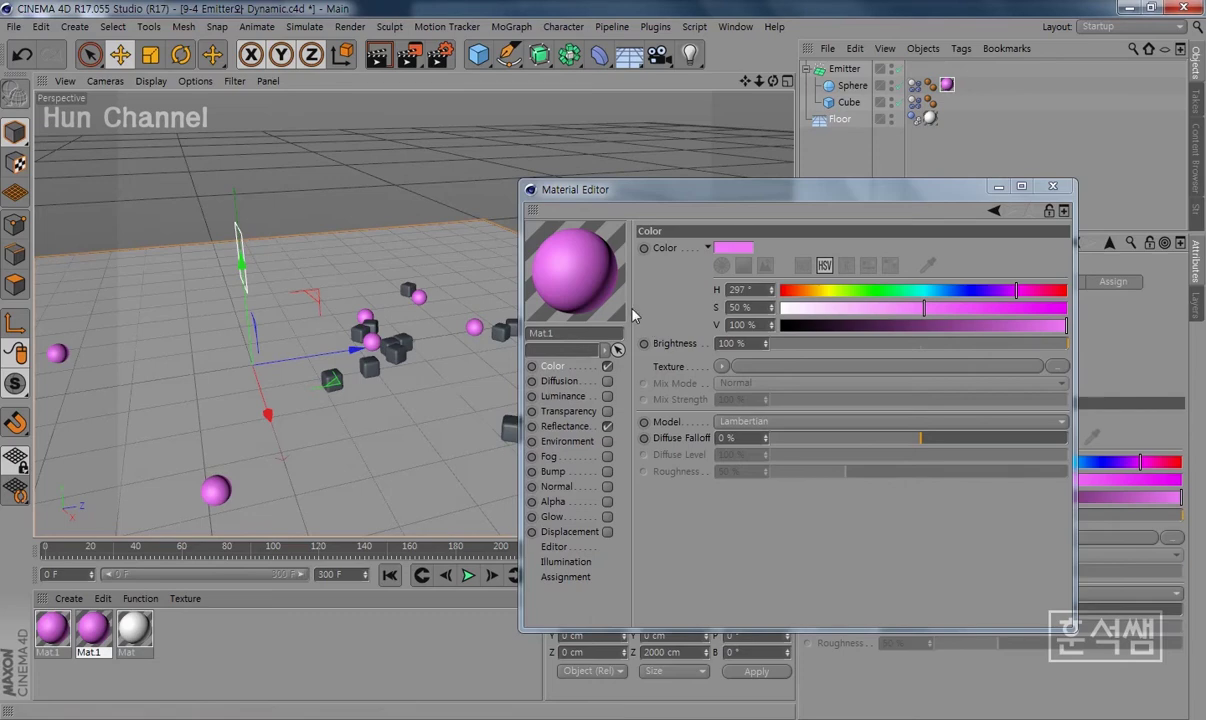
Step: Recolour the copied material light blue (H 225°, S 41%, V 92%) and apply it to Cube
left_click(963, 291)
left_click_drag(963, 291, 898, 311)
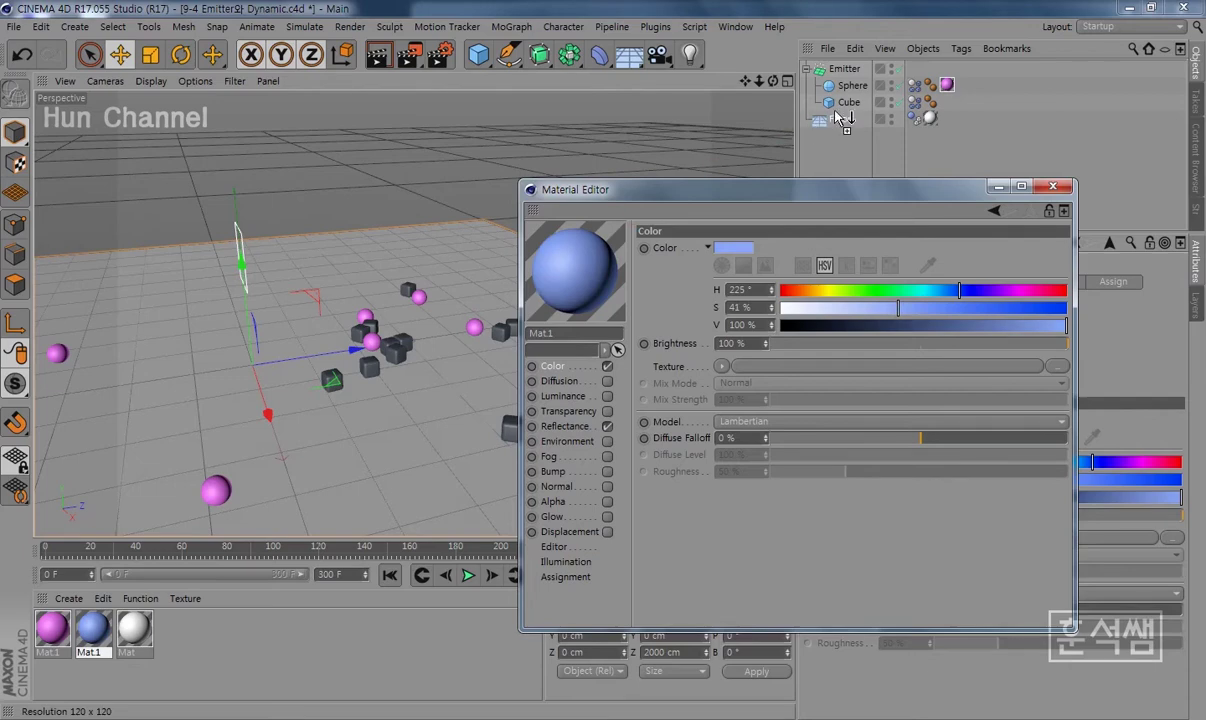
left_click_drag(853, 108, 851, 110)
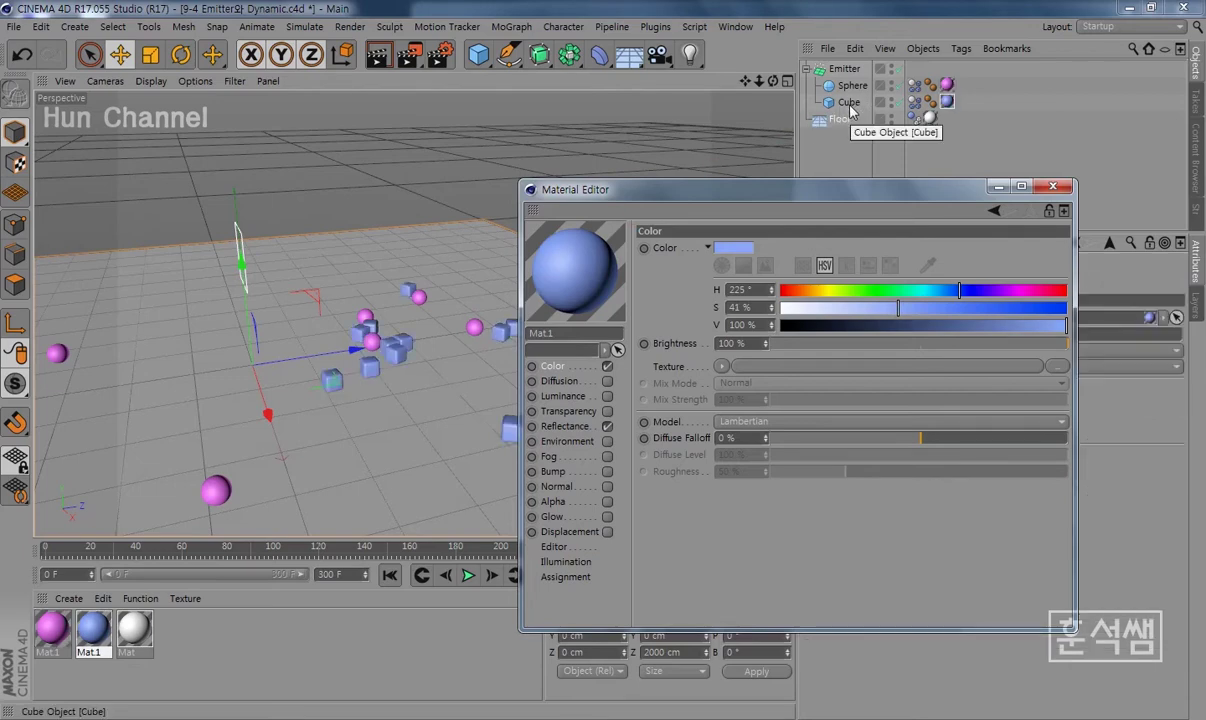
left_click_drag(1046, 325, 1038, 325)
left_click(1046, 327)
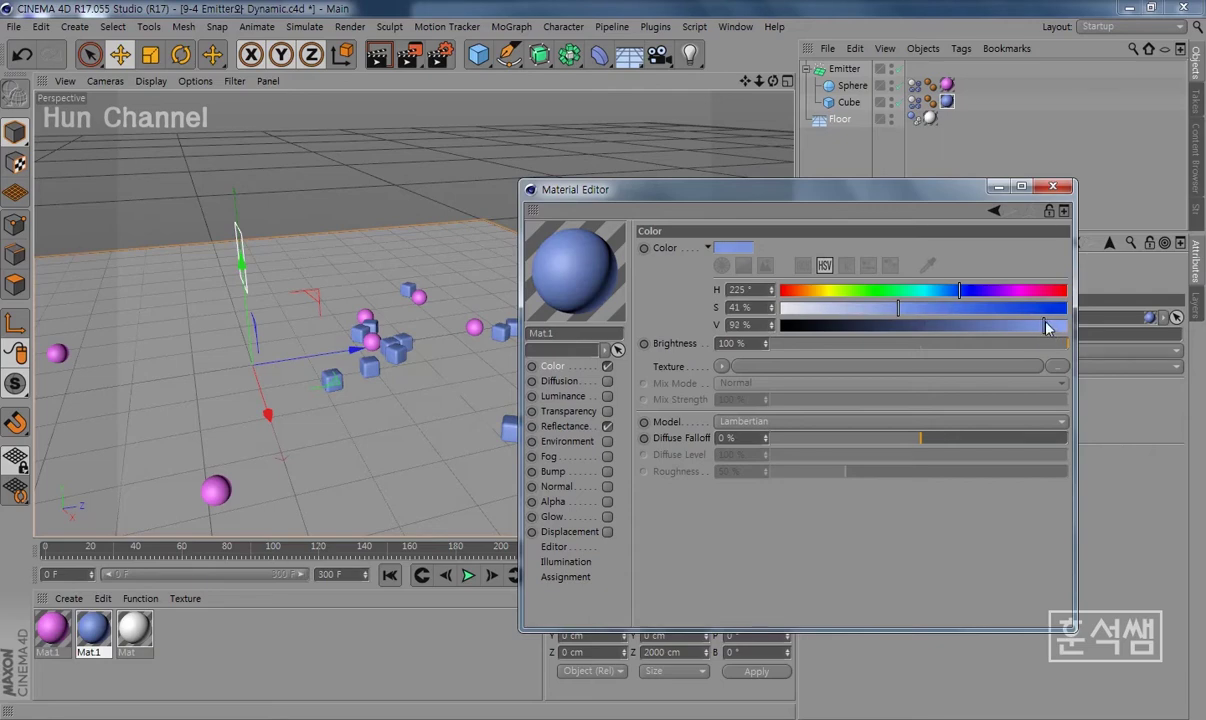
Step: Close the Material Editor and rewind the animation to frame 0
left_click_drag(961, 190, 1009, 397)
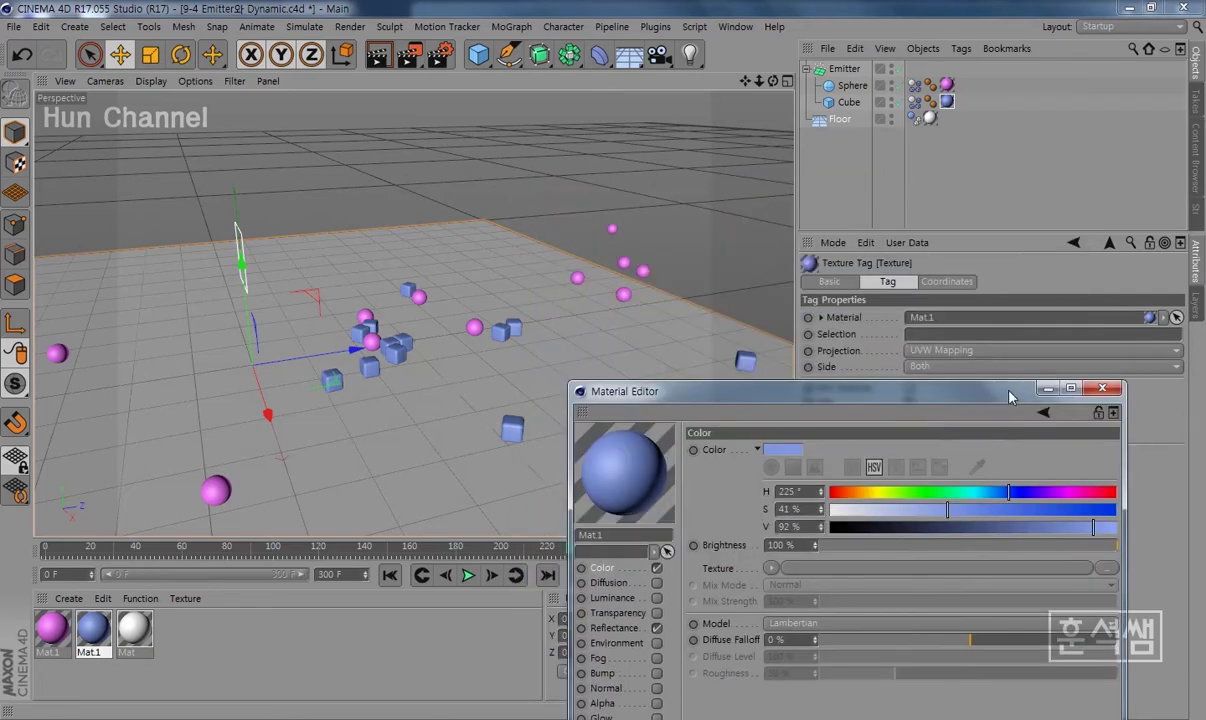
left_click(1102, 388)
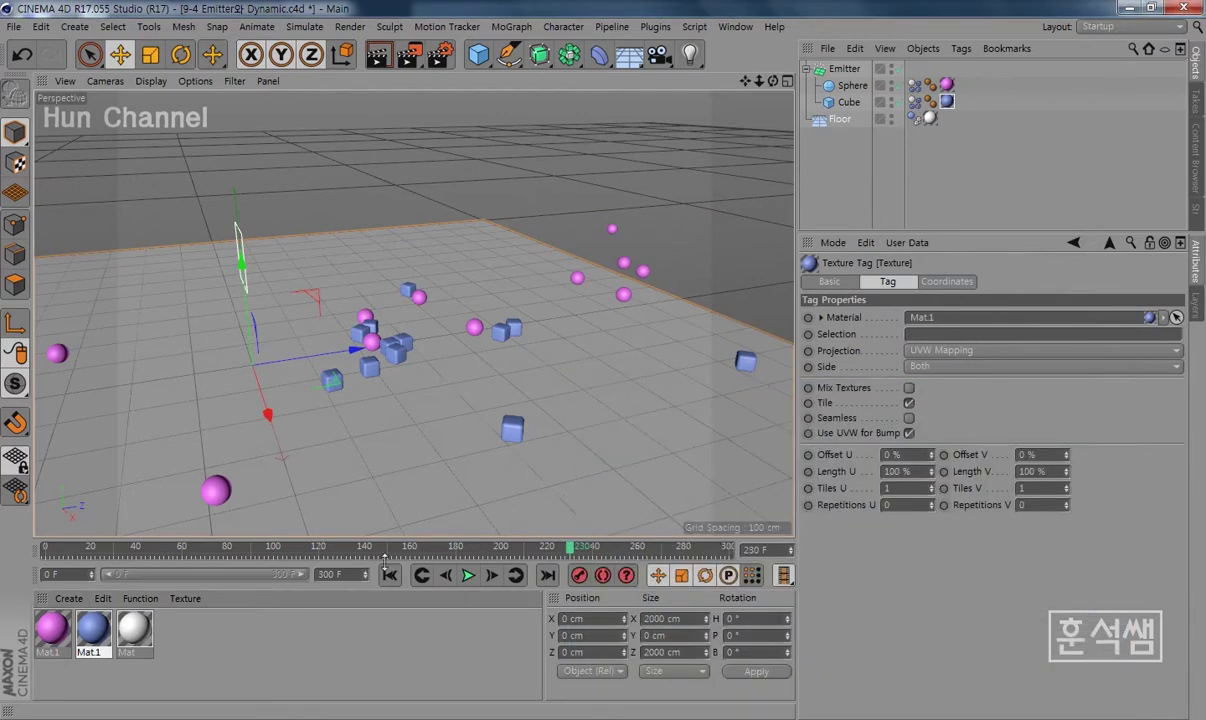
left_click(390, 575)
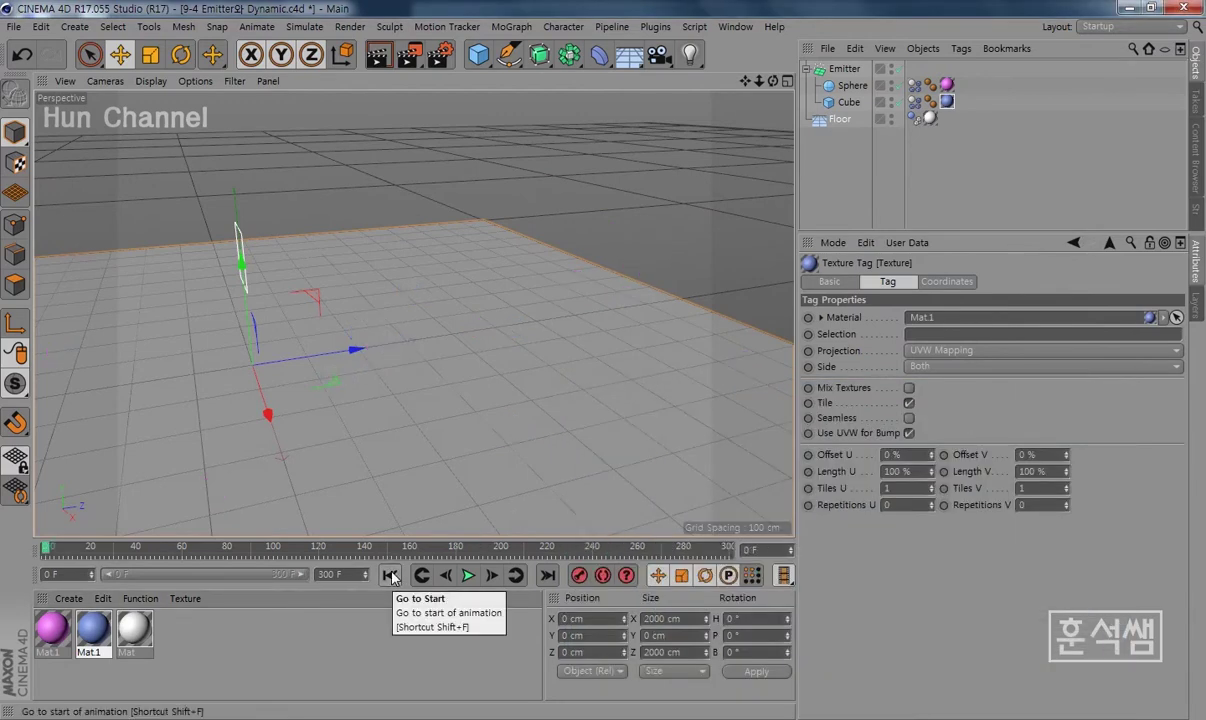
Step: Play the simulation to frame 151, then set the Emitter's Stop Emission frame to 27
key("F8")
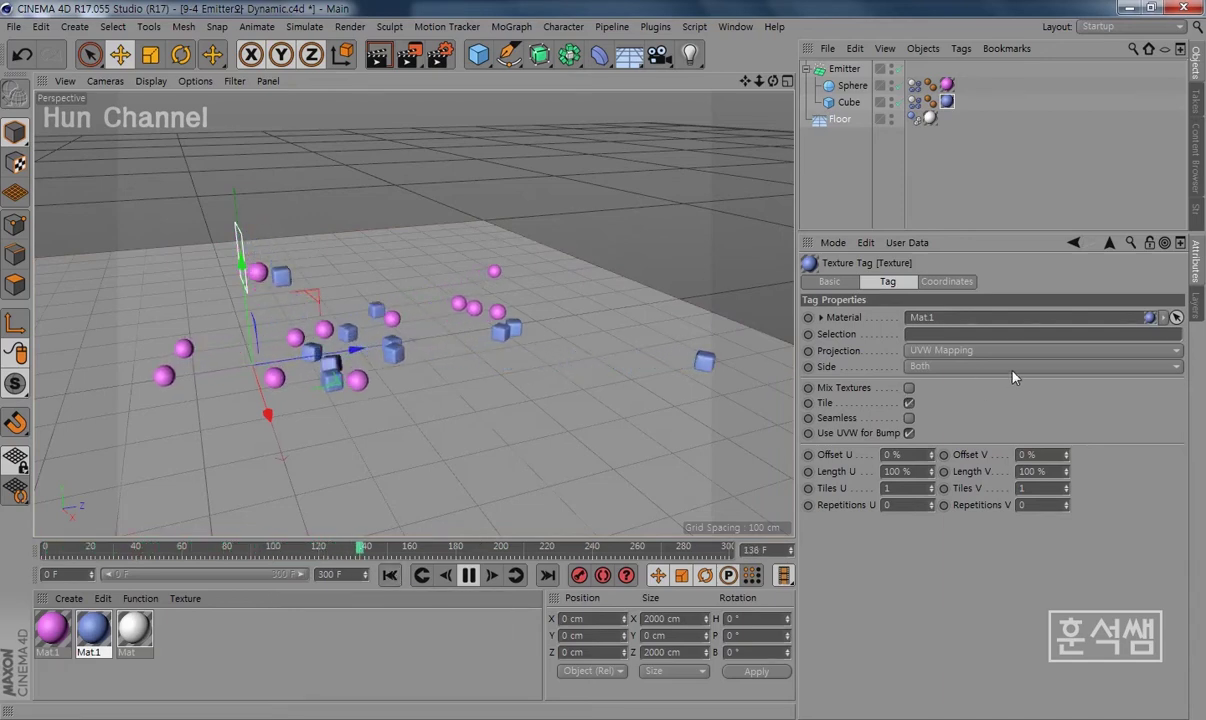
key("F8")
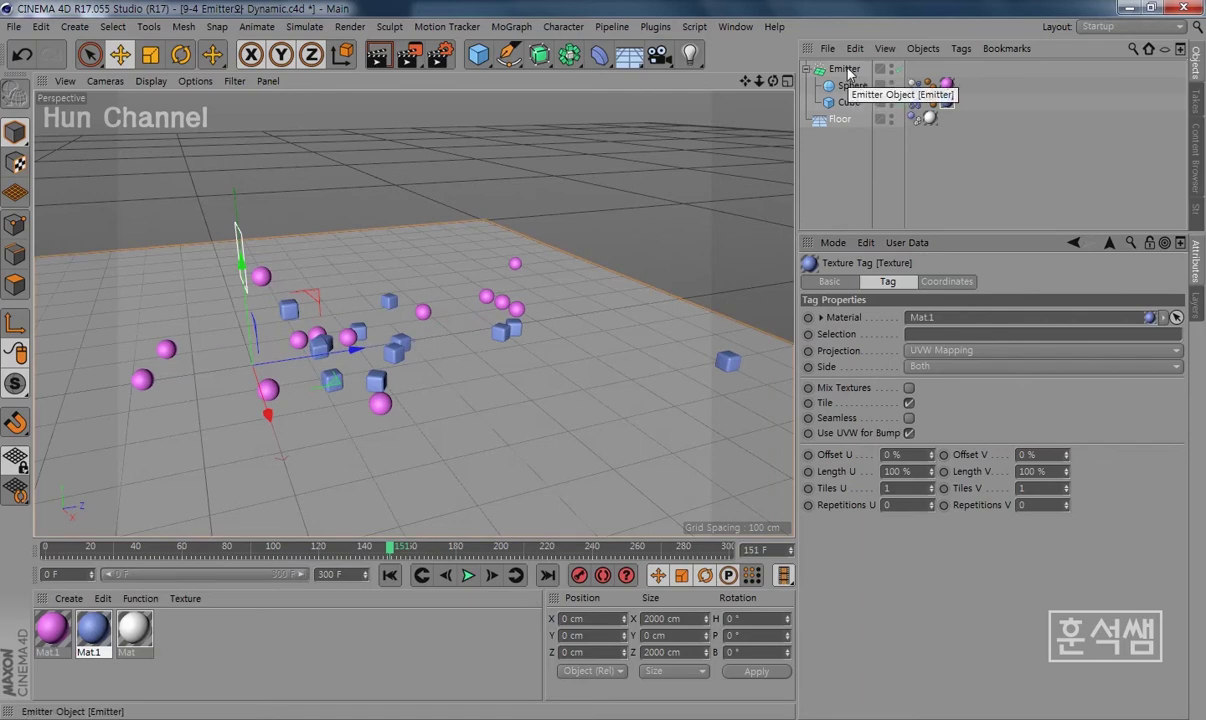
left_click(845, 70)
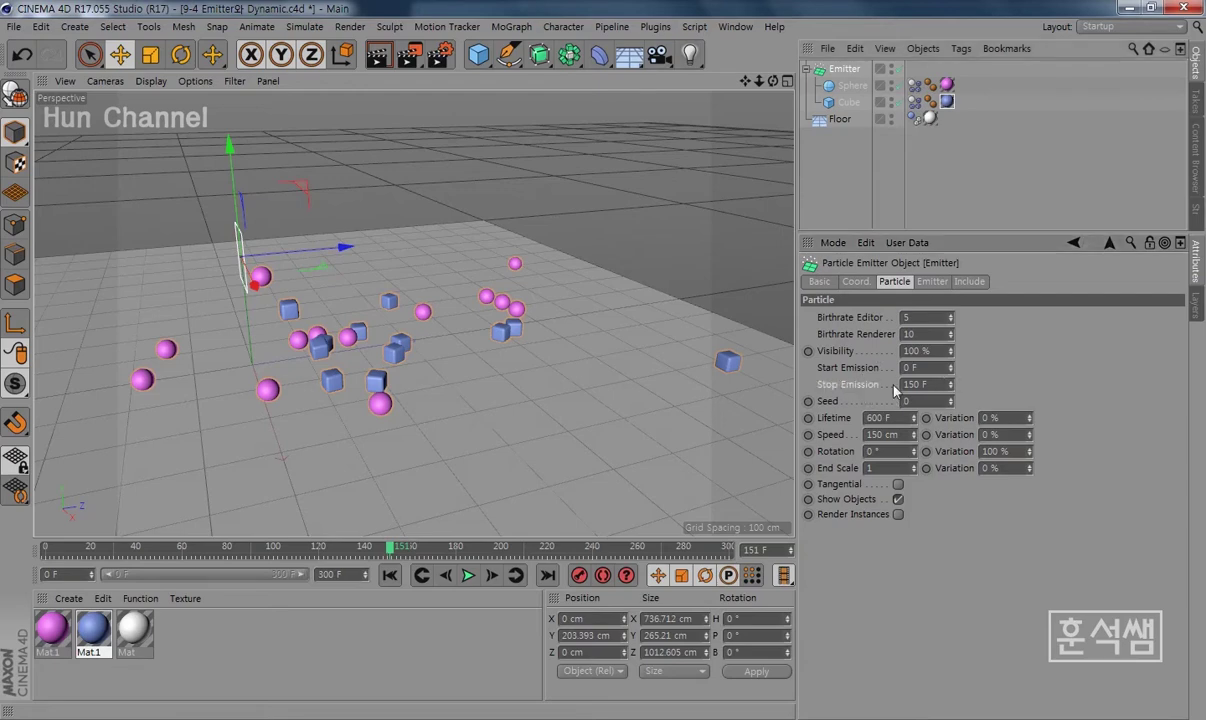
left_click(850, 385)
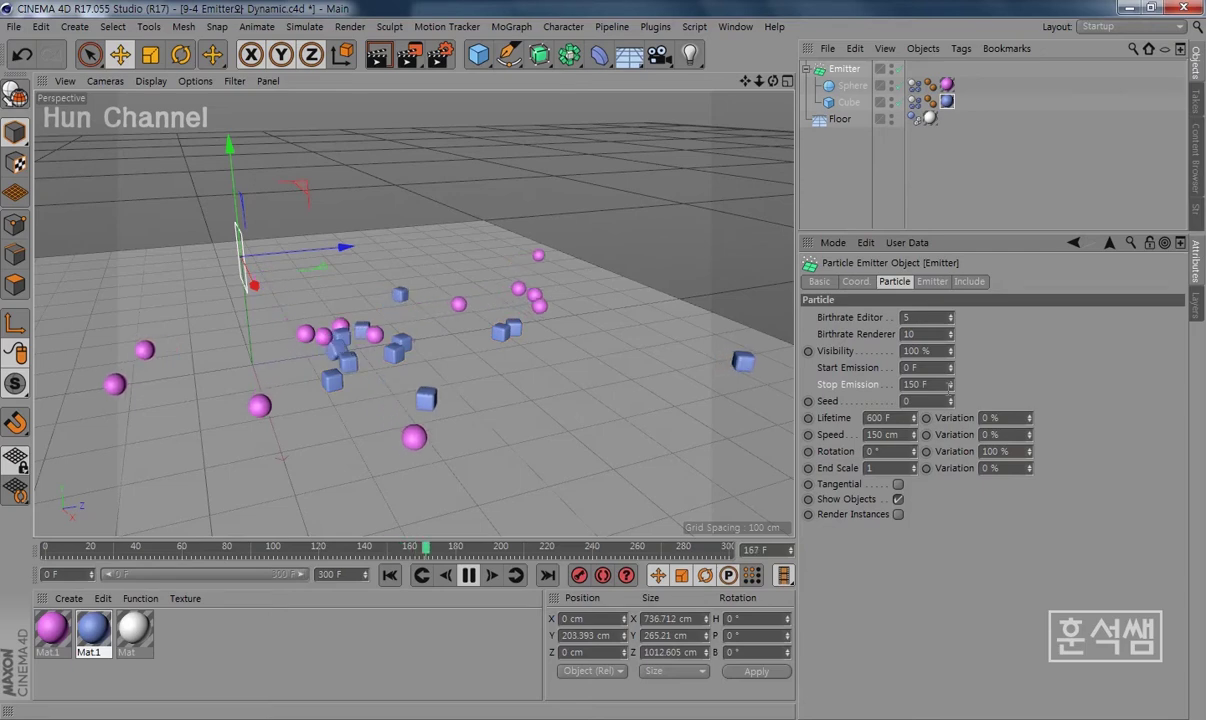
left_click(937, 384)
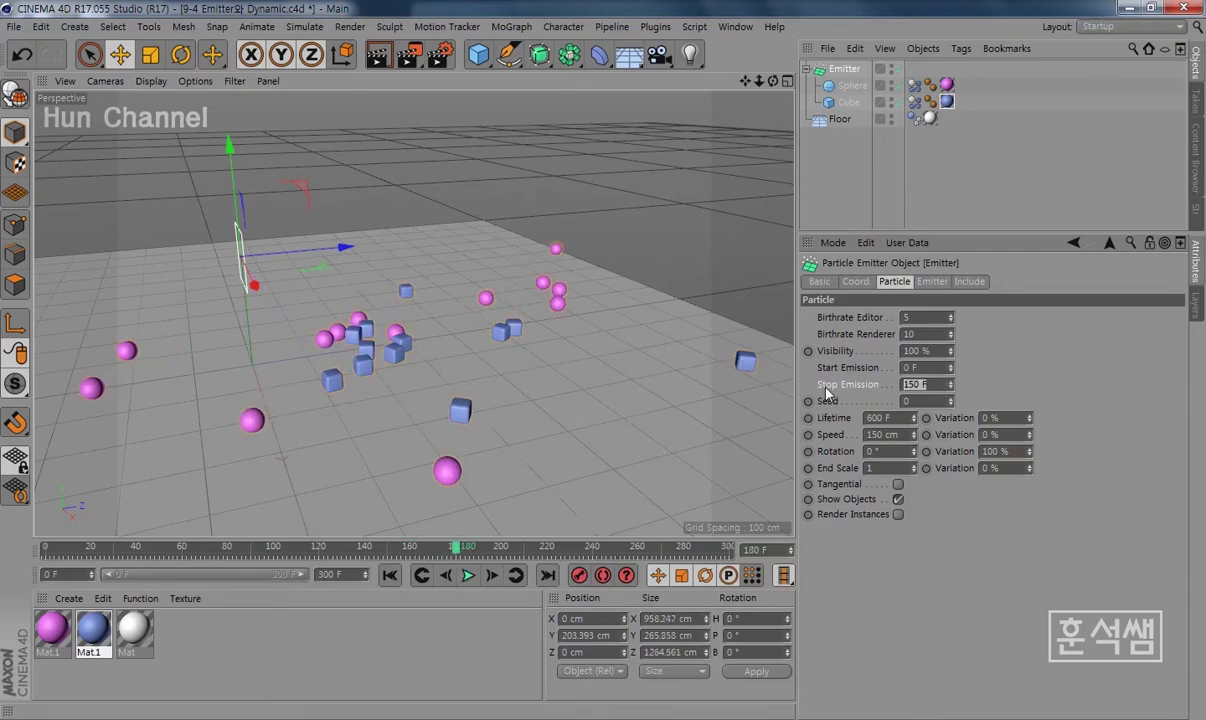
type("27")
Step: Replay the particle simulation from frame 0, then rewind to clear the particles
scroll(408, 438, "down", 3)
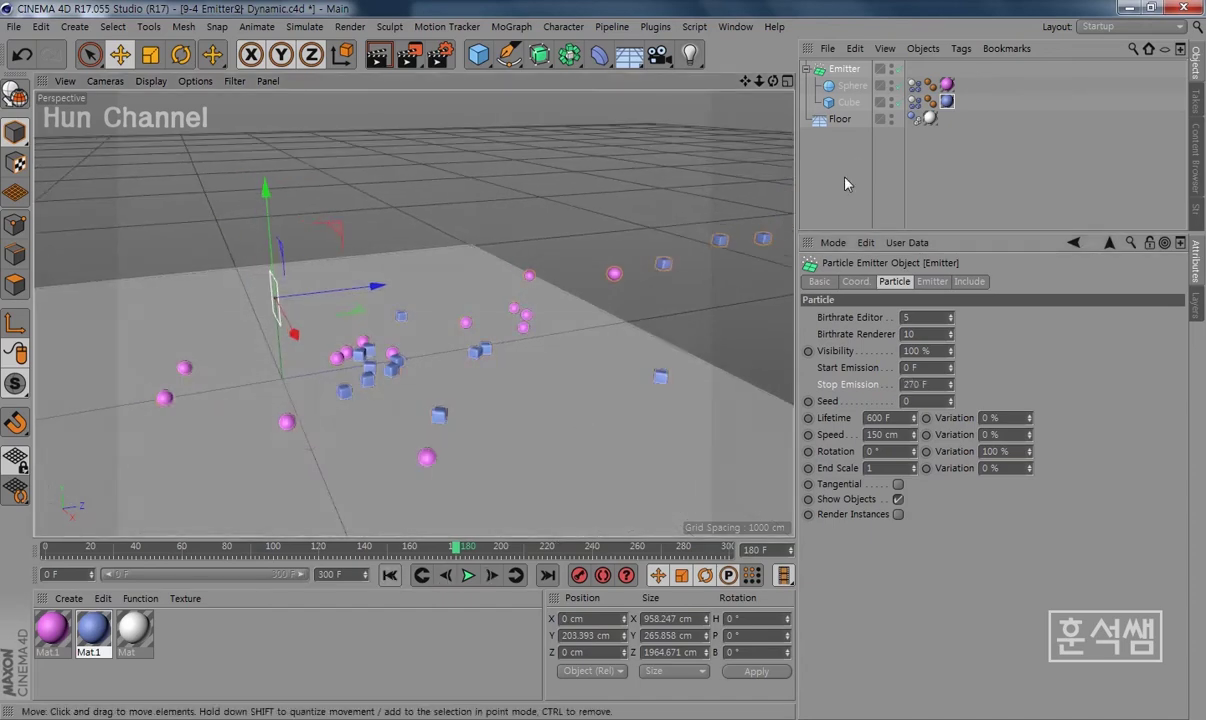
left_click(822, 118)
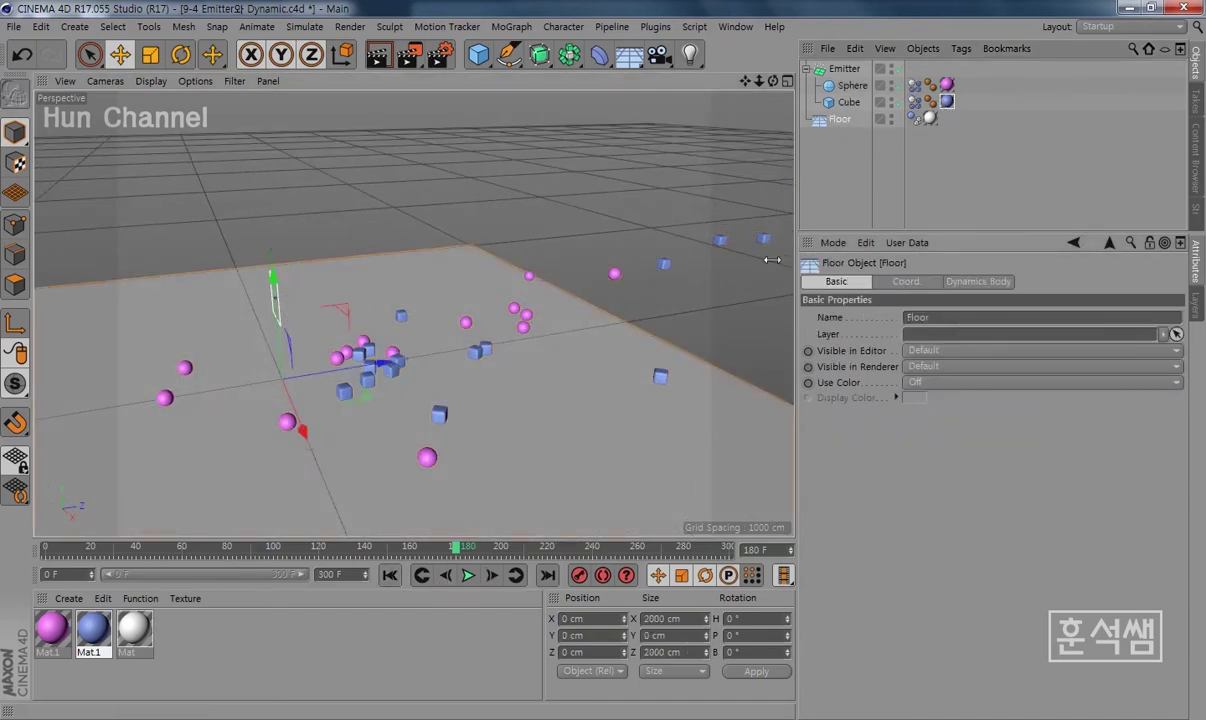
left_click(390, 575)
left_click(468, 576)
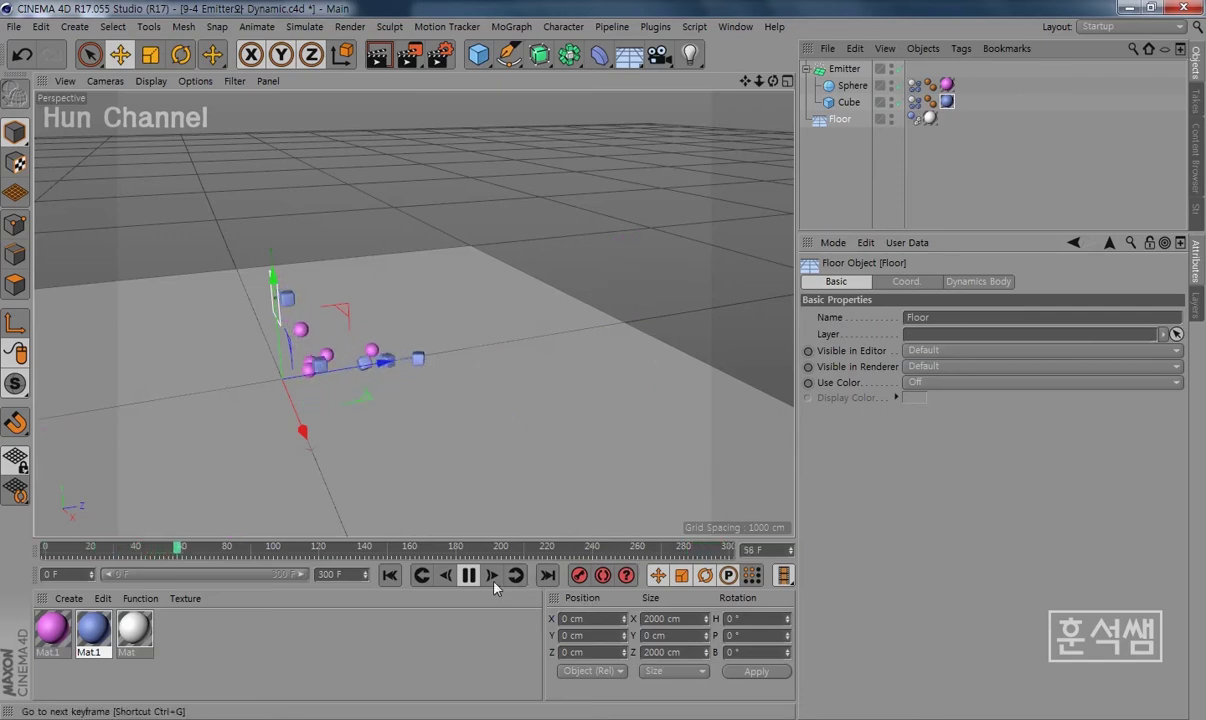
left_click(468, 575)
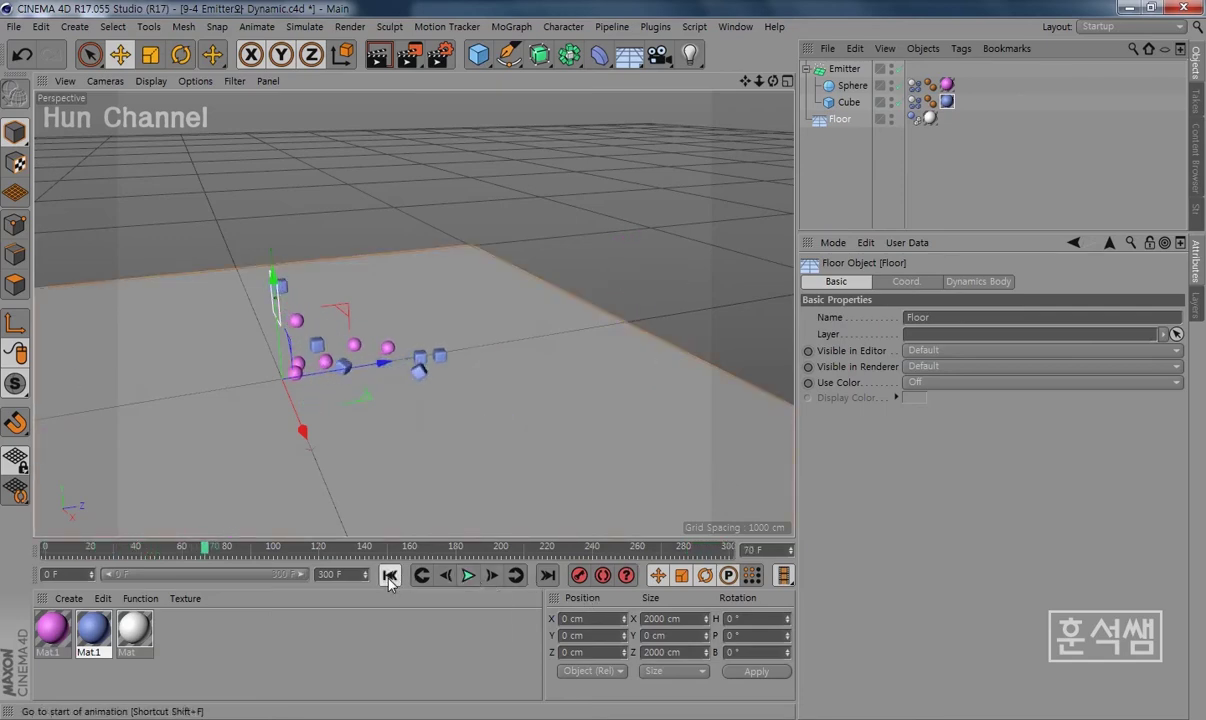
left_click(390, 576)
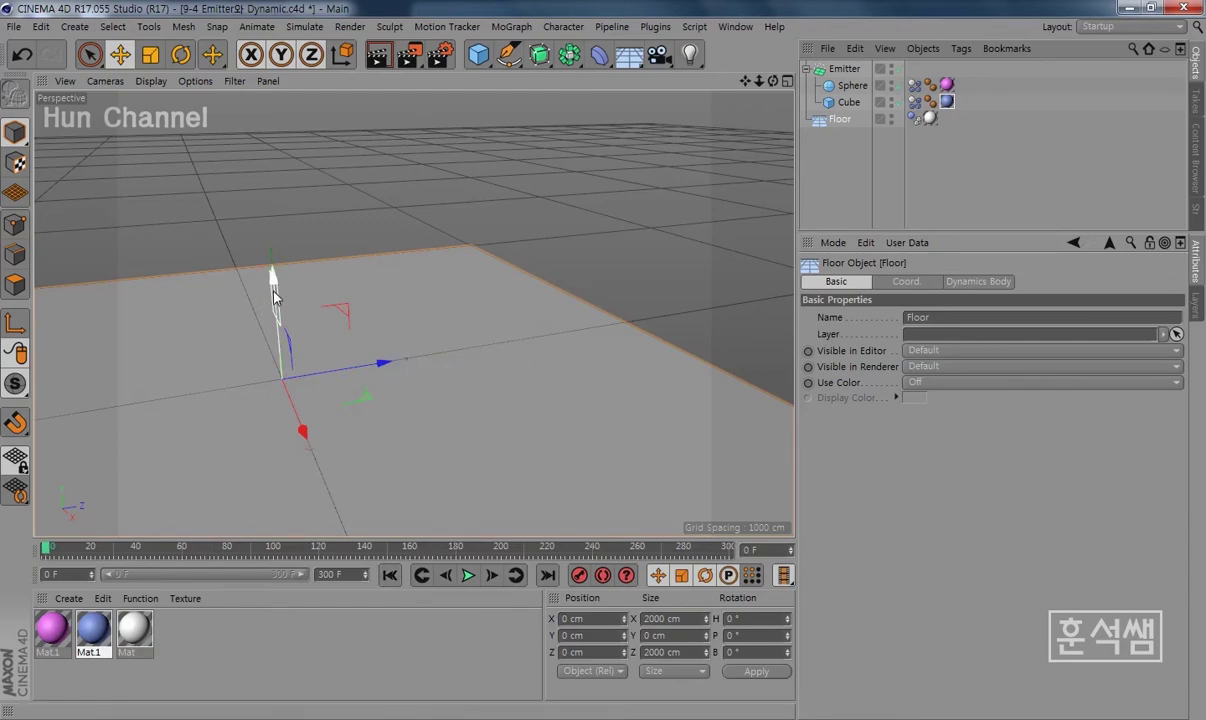
Step: Rotate the Emitter to a heading of -90° so it sprays sideways
left_click(845, 69)
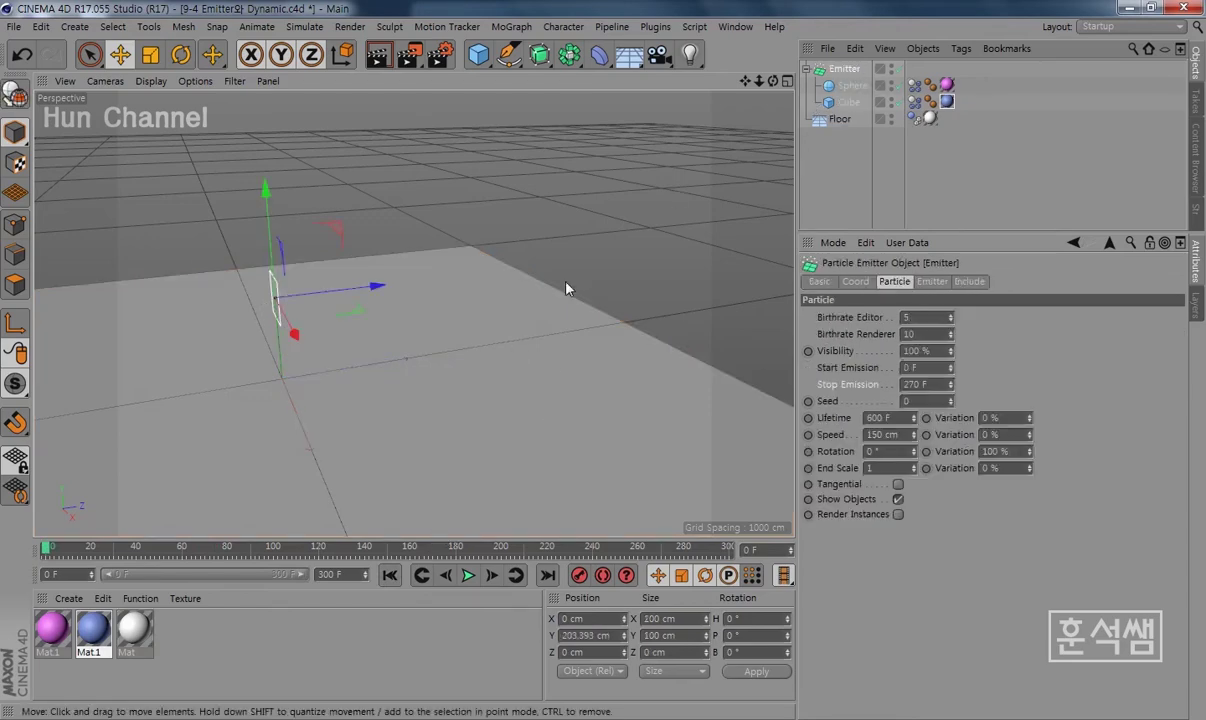
mouse_move(422, 371)
left_mouse_down("alt")
mouse_move(347, 420)
mouse_move(396, 444)
mouse_move(438, 398)
mouse_move(449, 438)
mouse_move(471, 412)
mouse_move(506, 431)
mouse_move(484, 433)
left_mouse_up("alt")
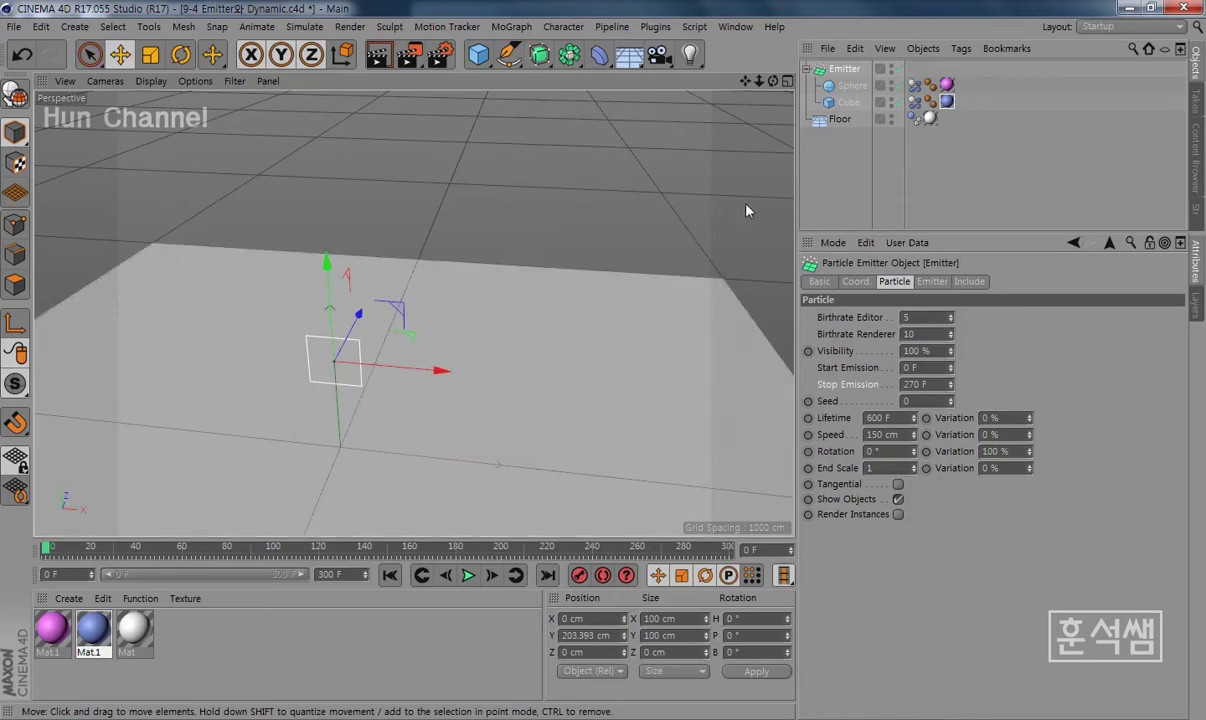
left_click(181, 57)
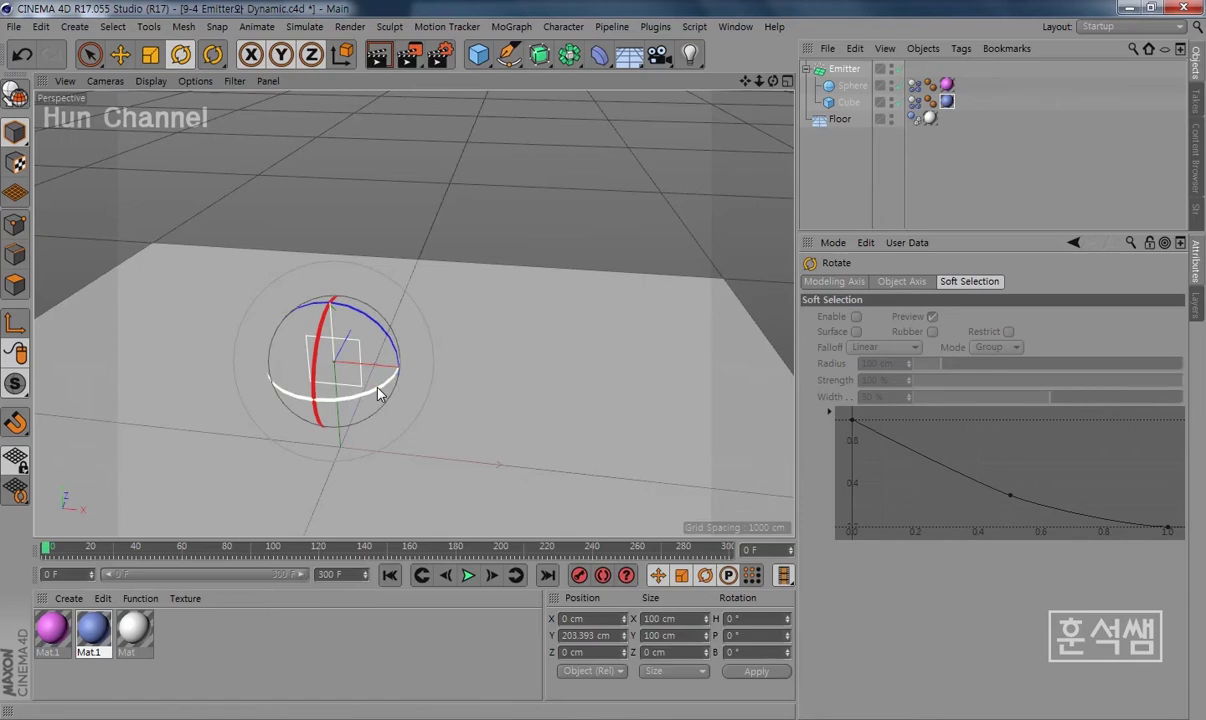
mouse_move(378, 389)
left_mouse_down()
mouse_move(299, 401)
mouse_move(271, 388)
left_mouse_up()
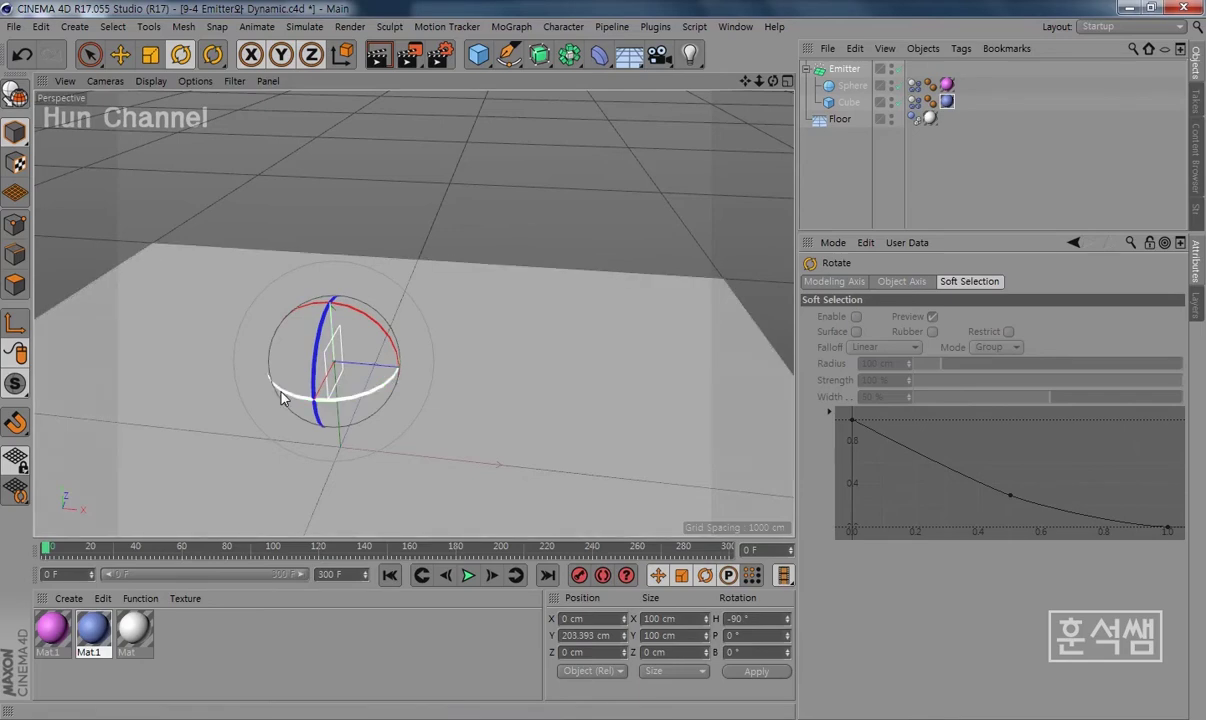
key("space")
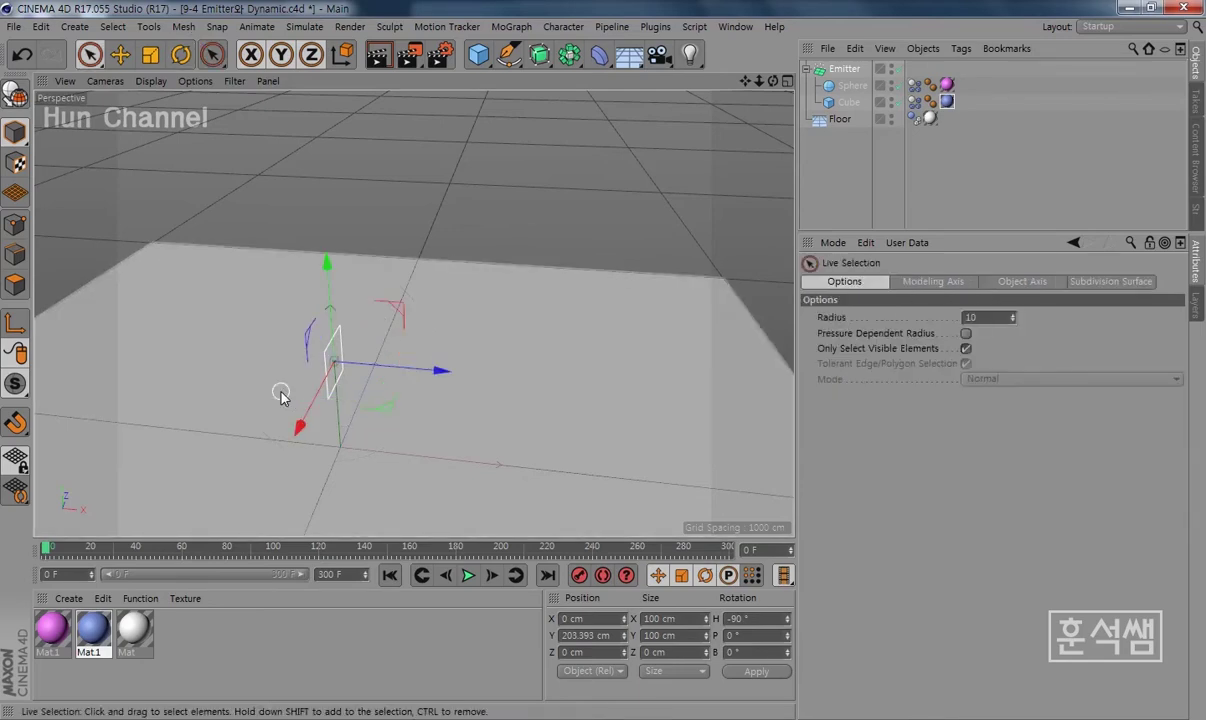
key("space")
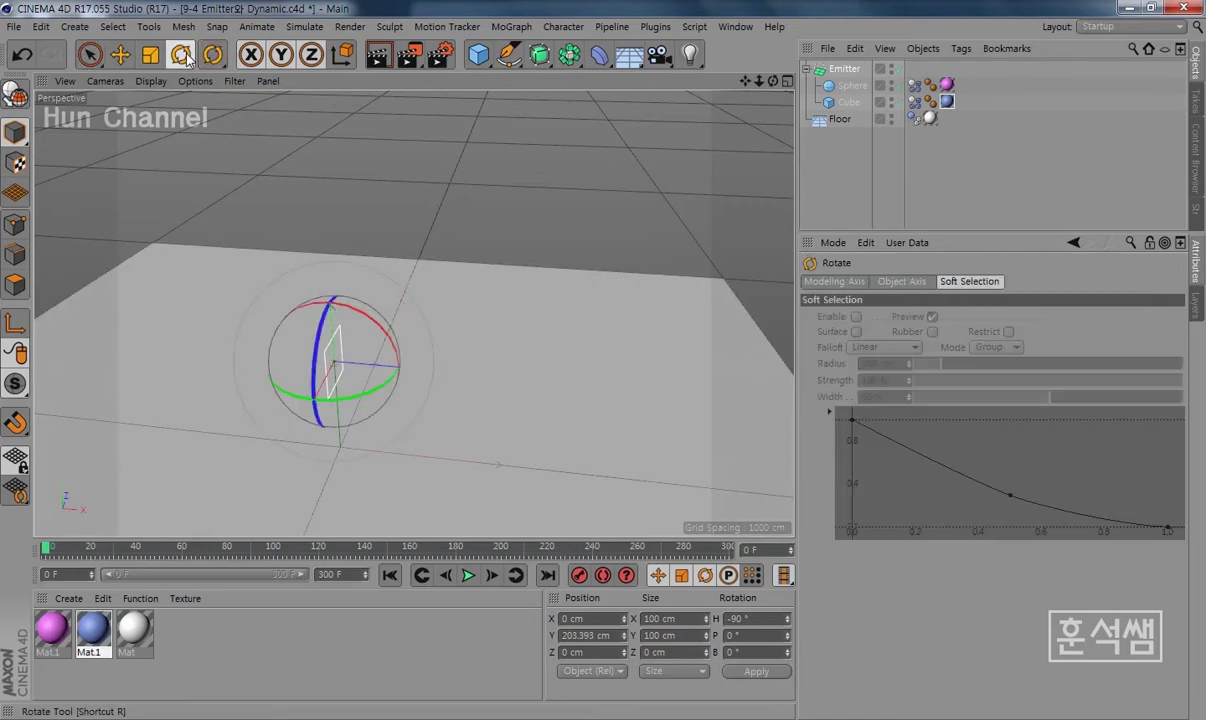
Step: Raise the Emitter to about Y 424 cm, move it to X -321 cm, and rewind
key("F8")
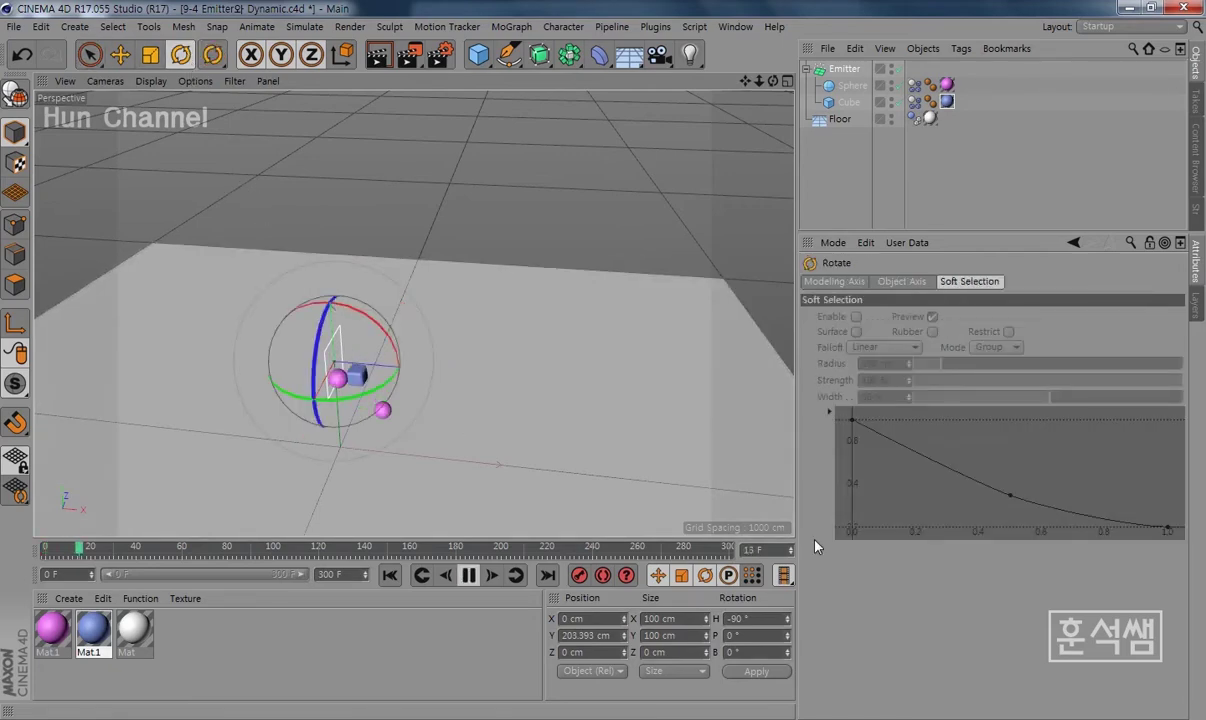
key("F8")
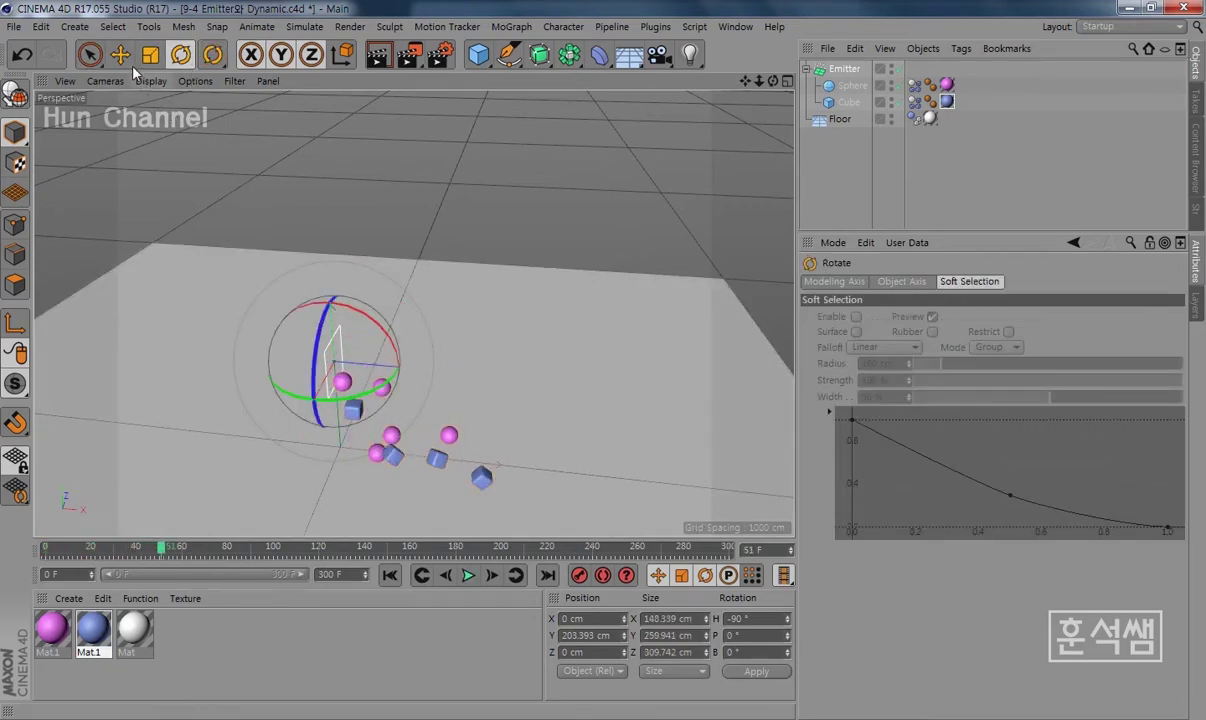
left_click(121, 56)
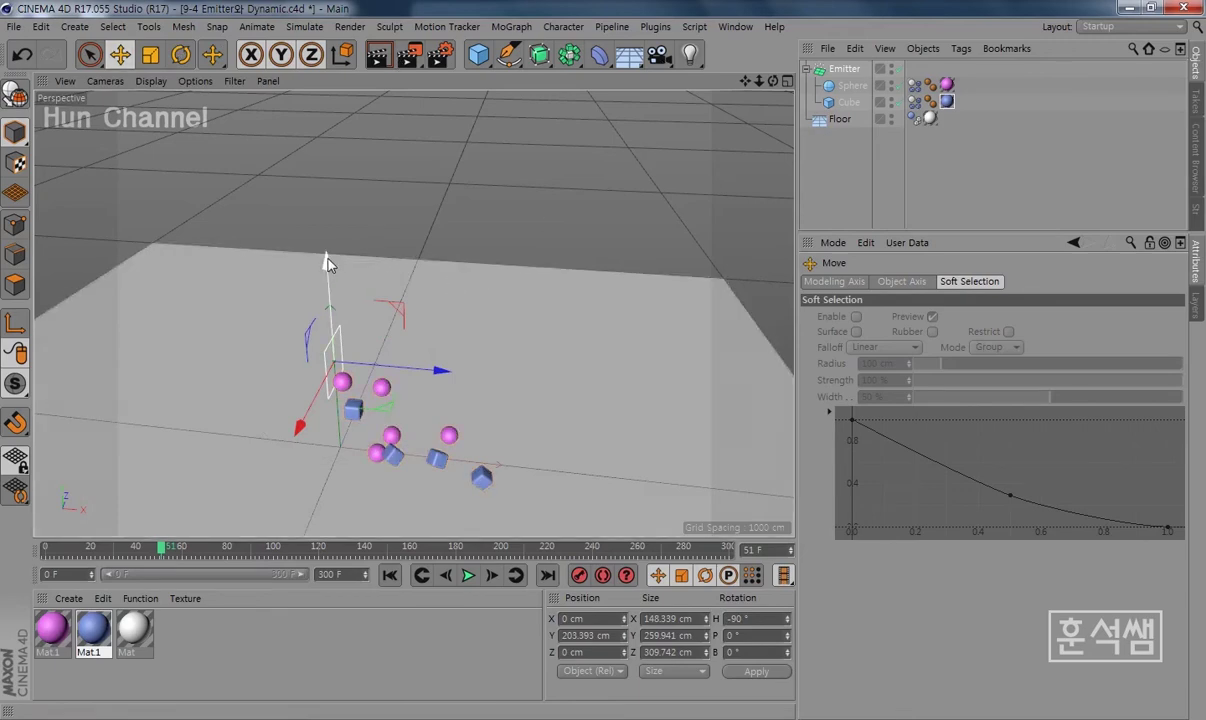
left_click_drag(326, 261, 320, 140)
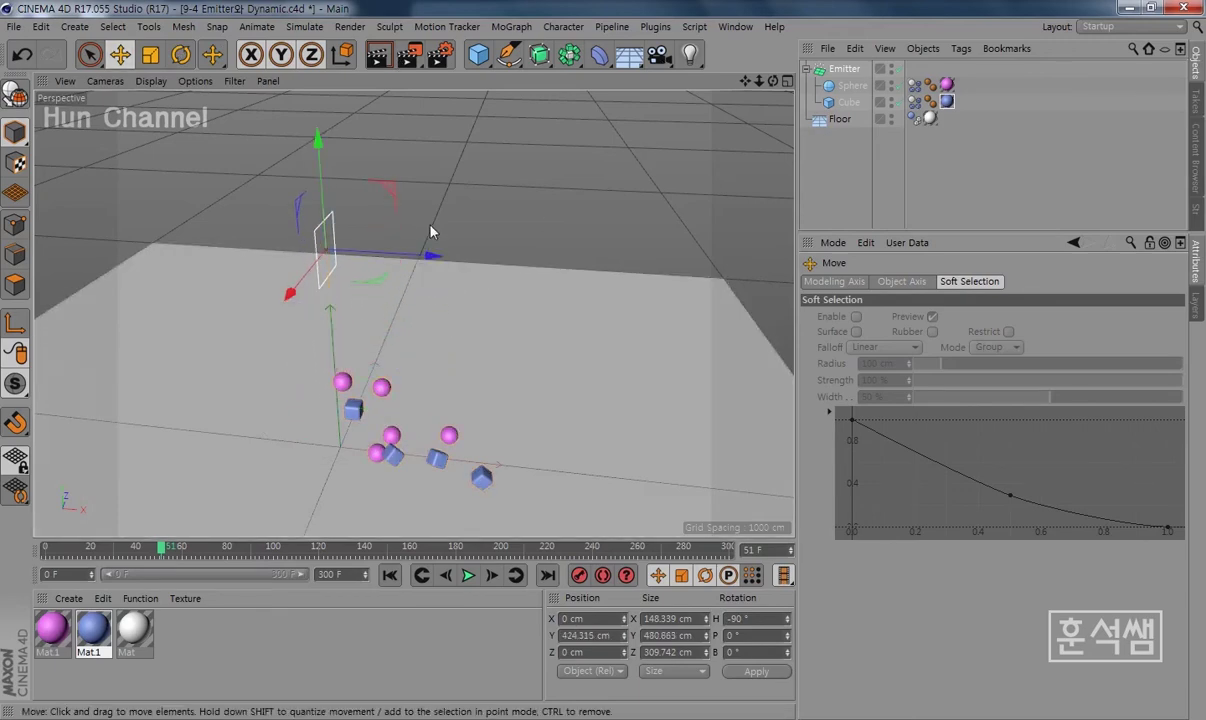
left_click_drag(430, 256, 247, 249)
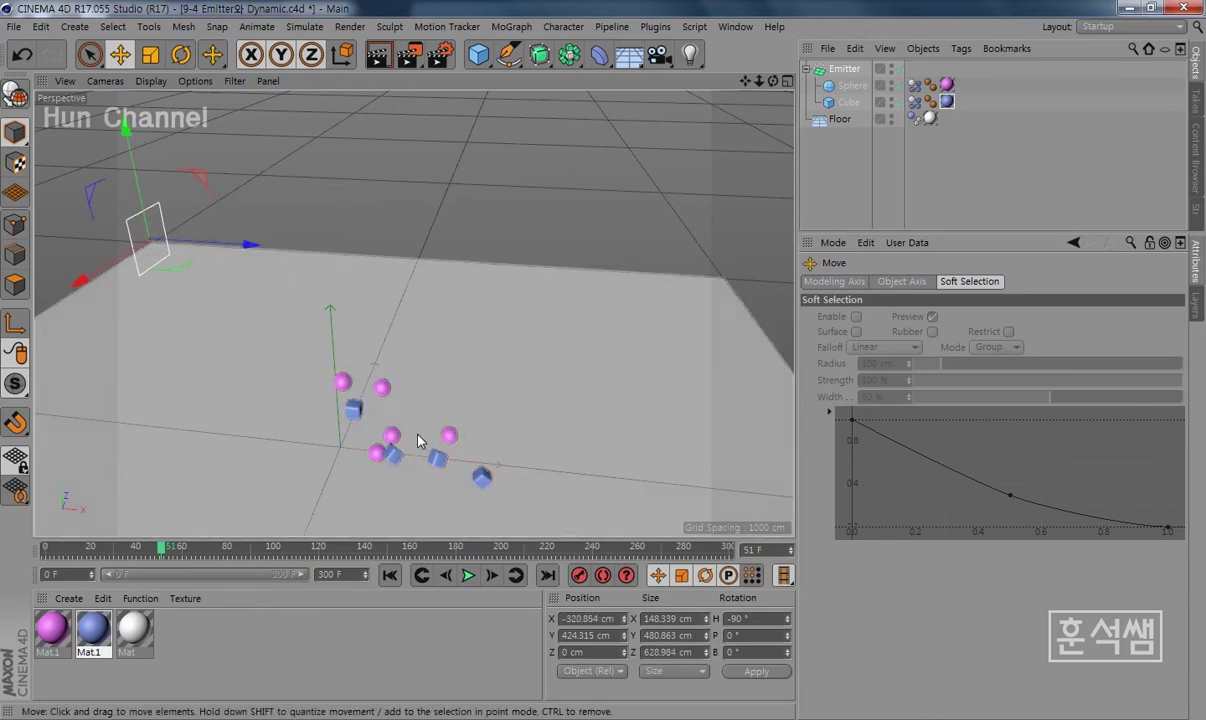
left_click(391, 575)
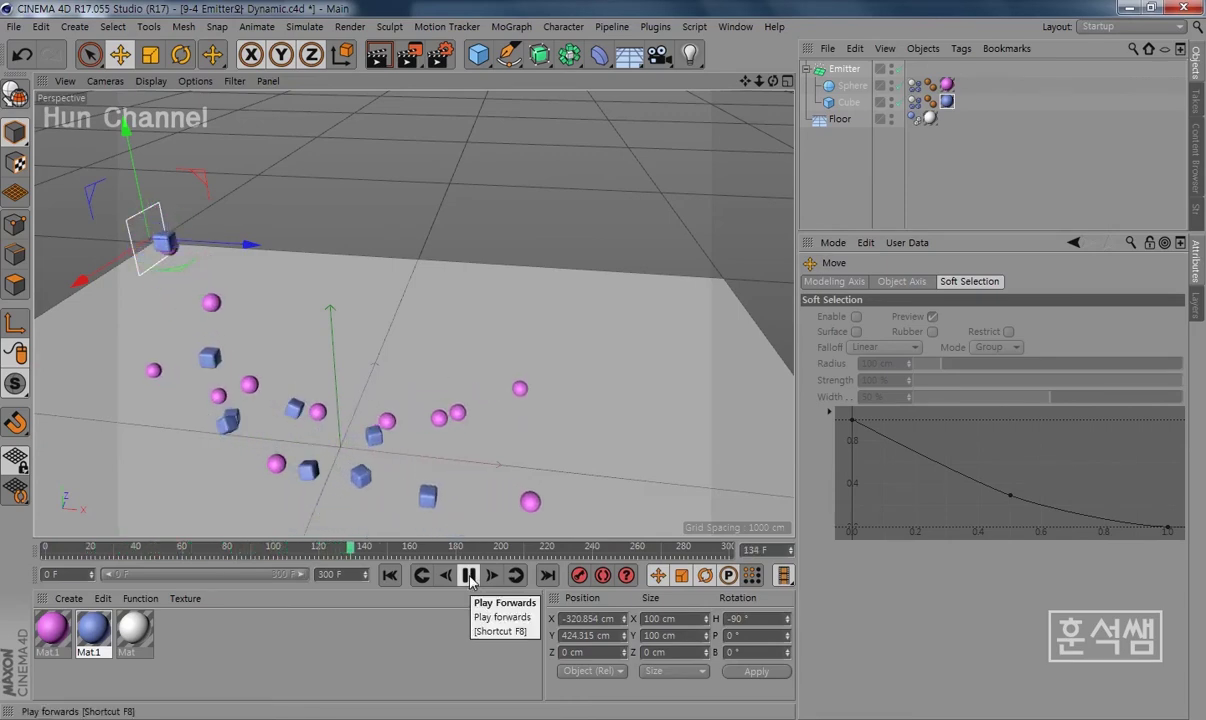
Step: Reposition the Emitter to about X -483 cm and Y 441 cm
left_click(470, 576)
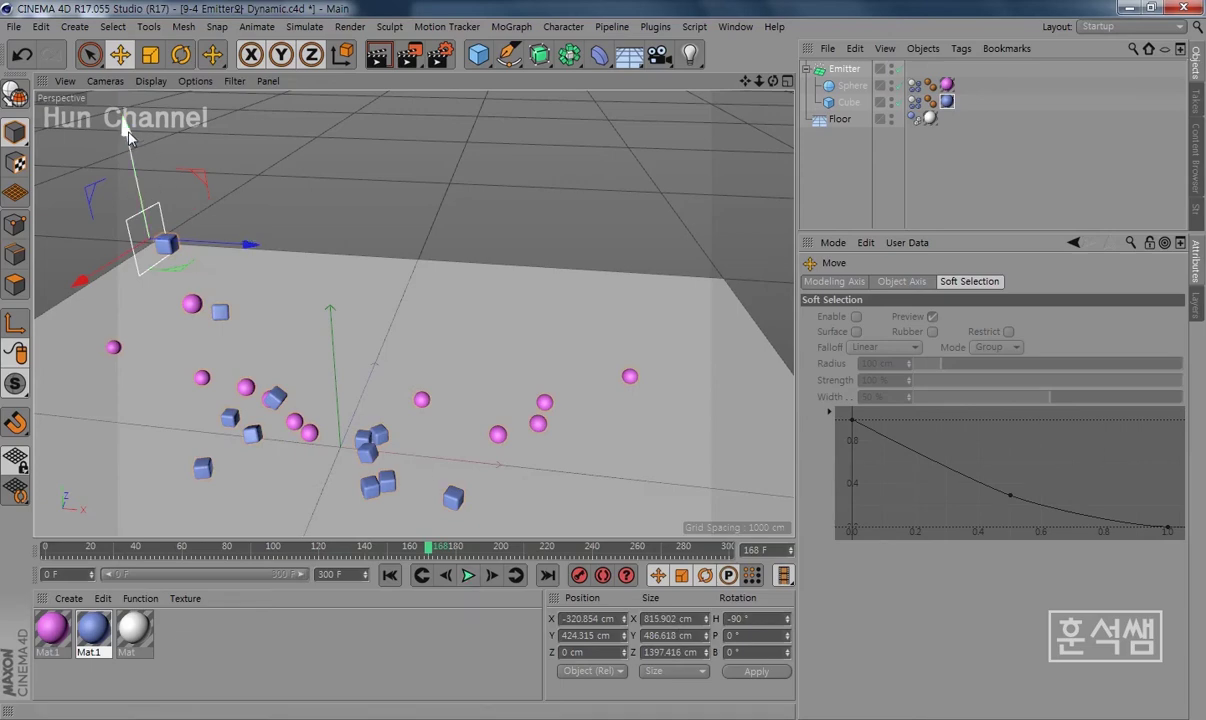
left_click_drag(127, 137, 128, 100)
left_click_drag(237, 202, 201, 205)
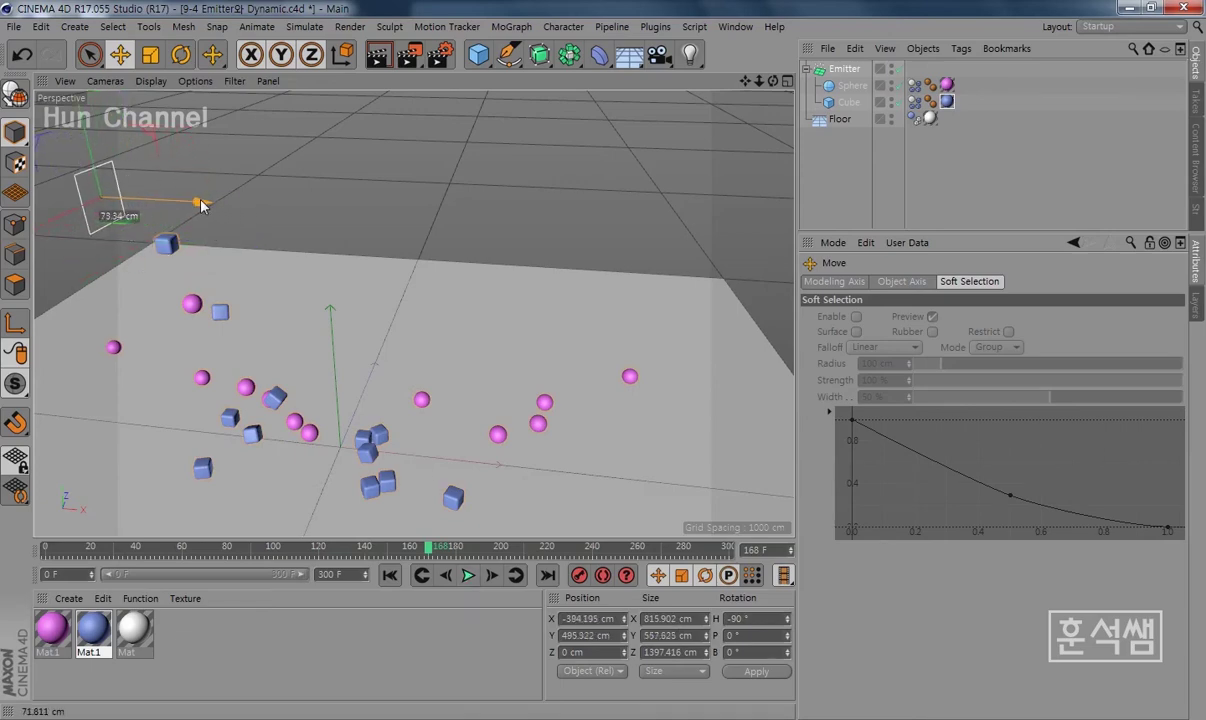
mouse_move(352, 285)
left_mouse_down("alt")
mouse_move(400, 318)
mouse_move(422, 261)
mouse_move(436, 269)
left_mouse_up("alt")
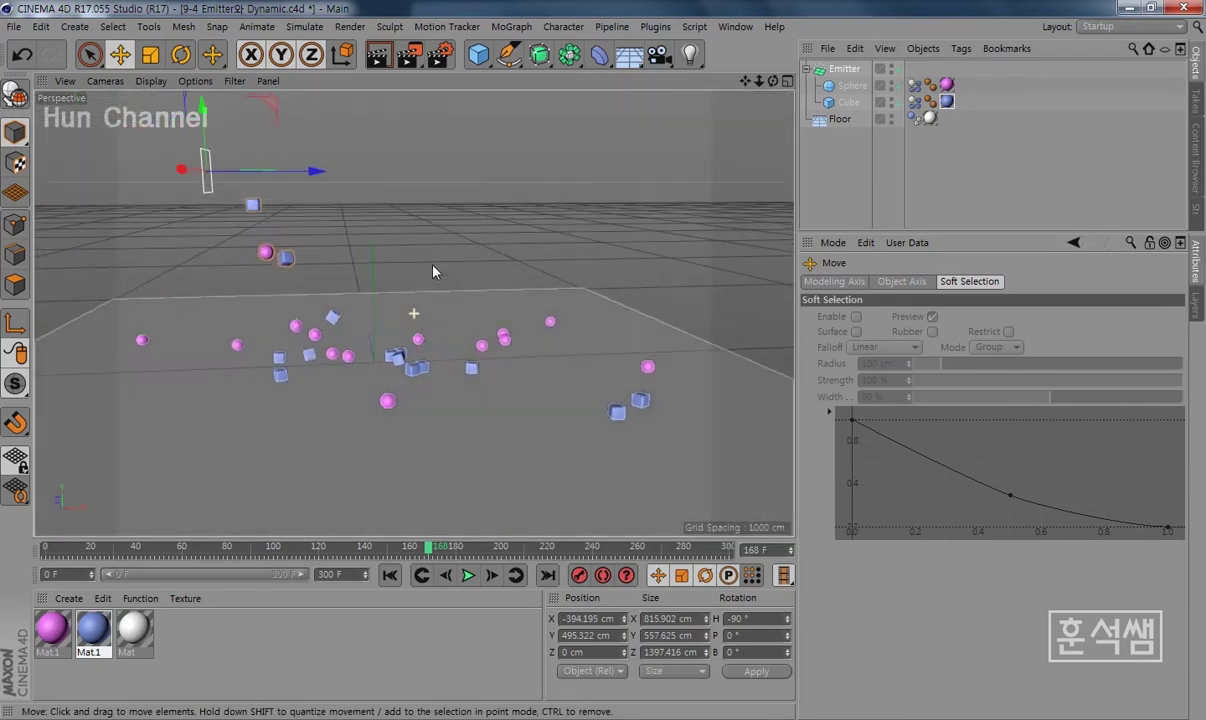
left_click_drag(313, 174, 272, 177)
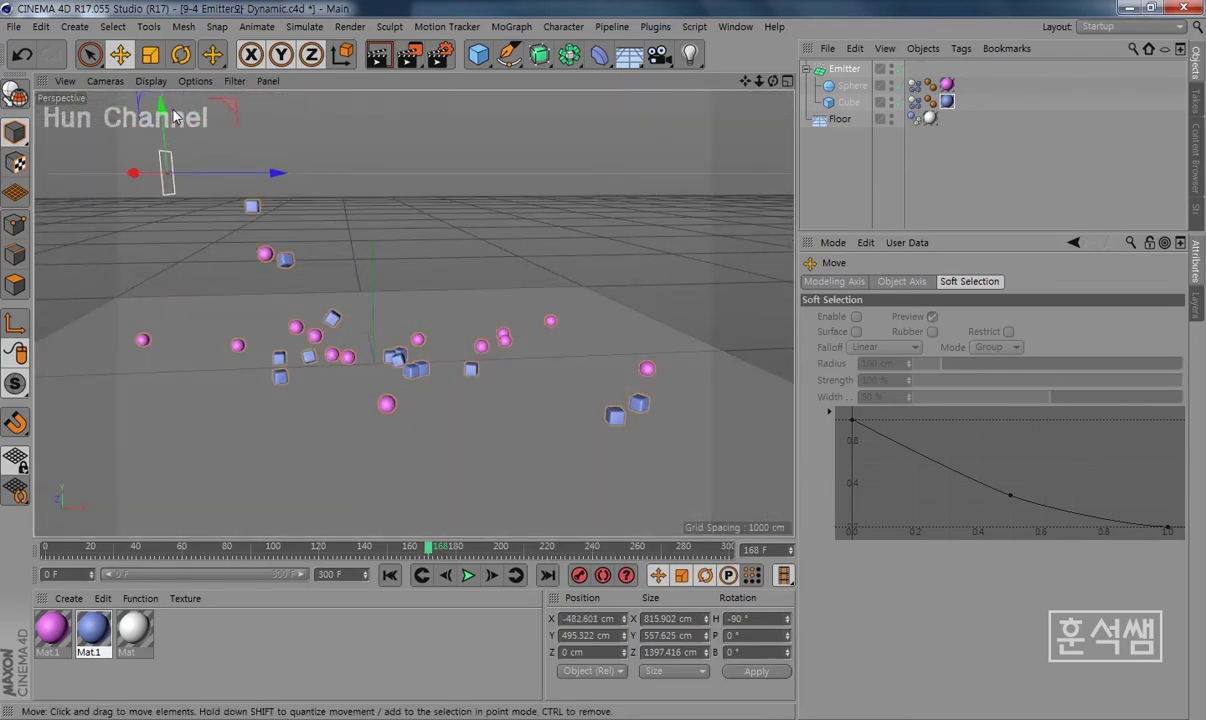
left_click_drag(160, 107, 162, 131)
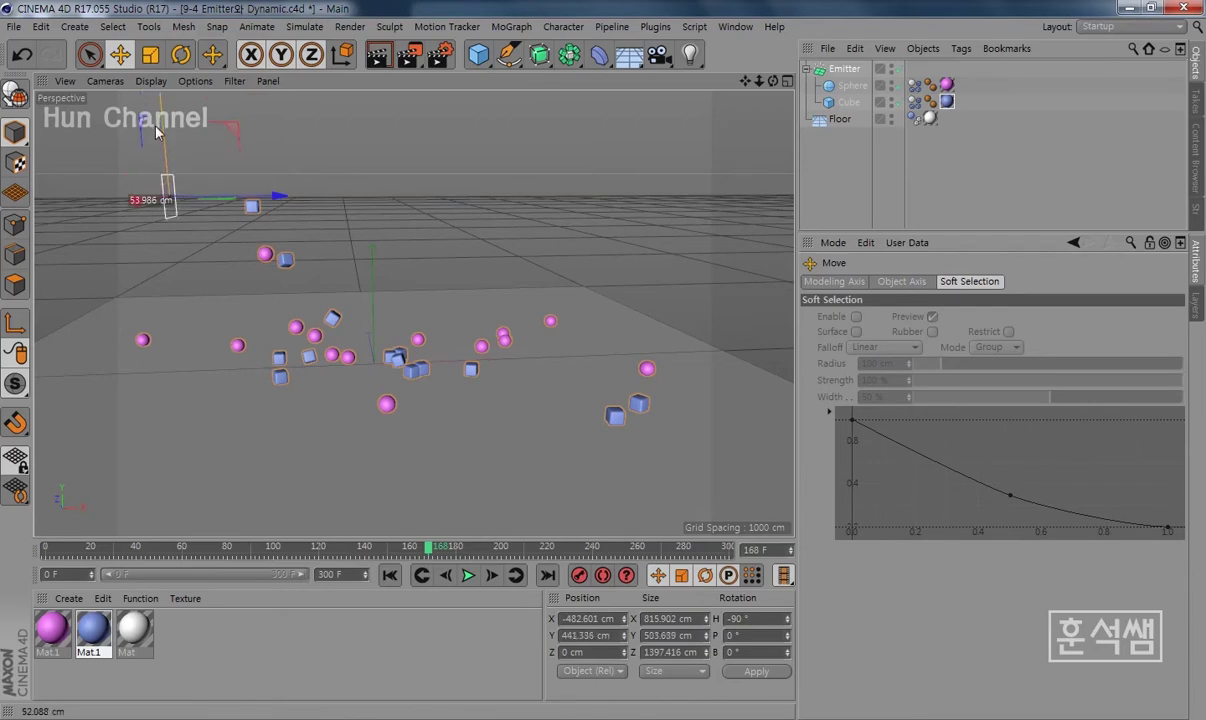
Step: Run the particles to frame 254 and view the floor from above
left_click(468, 576)
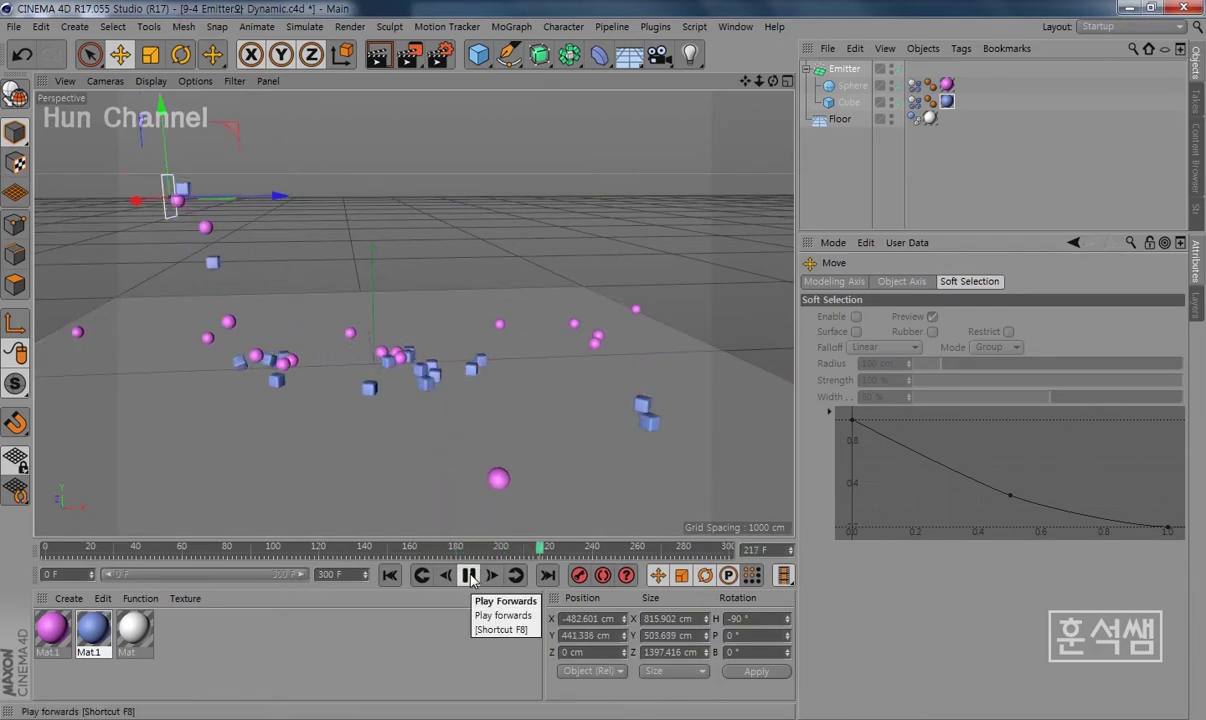
left_click(470, 576)
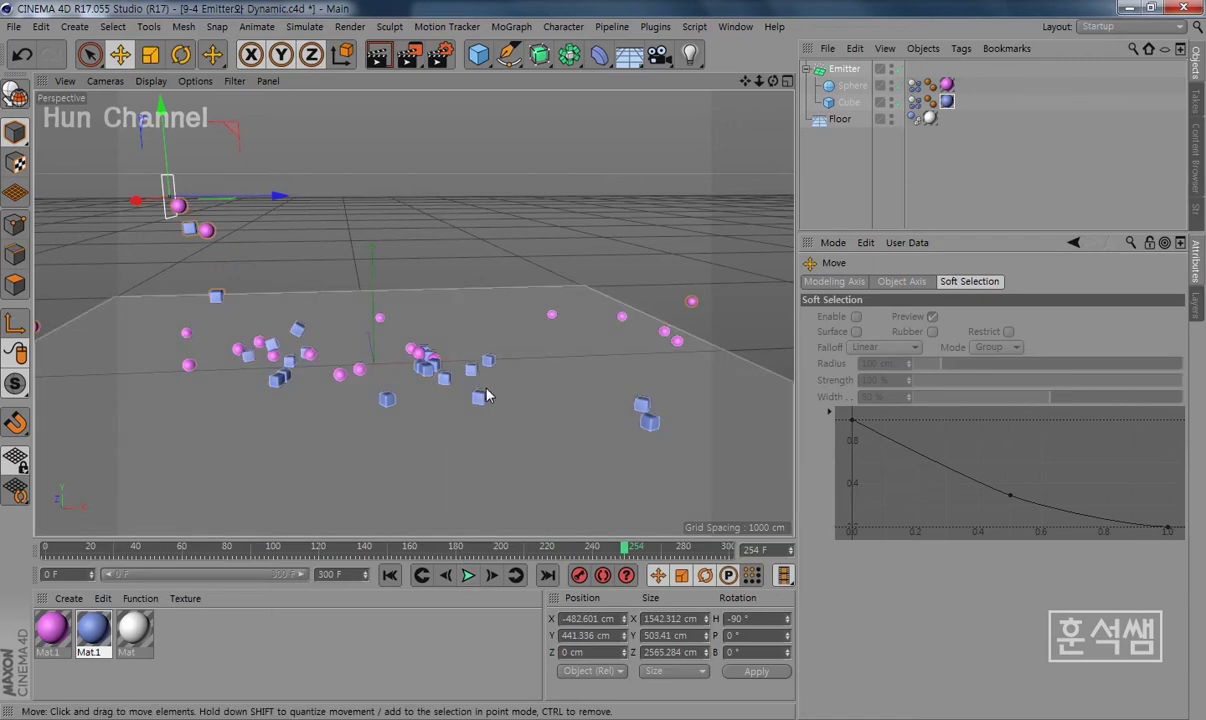
mouse_move(484, 395)
left_mouse_down("alt")
mouse_move(455, 455)
mouse_move(458, 431)
left_mouse_up("alt")
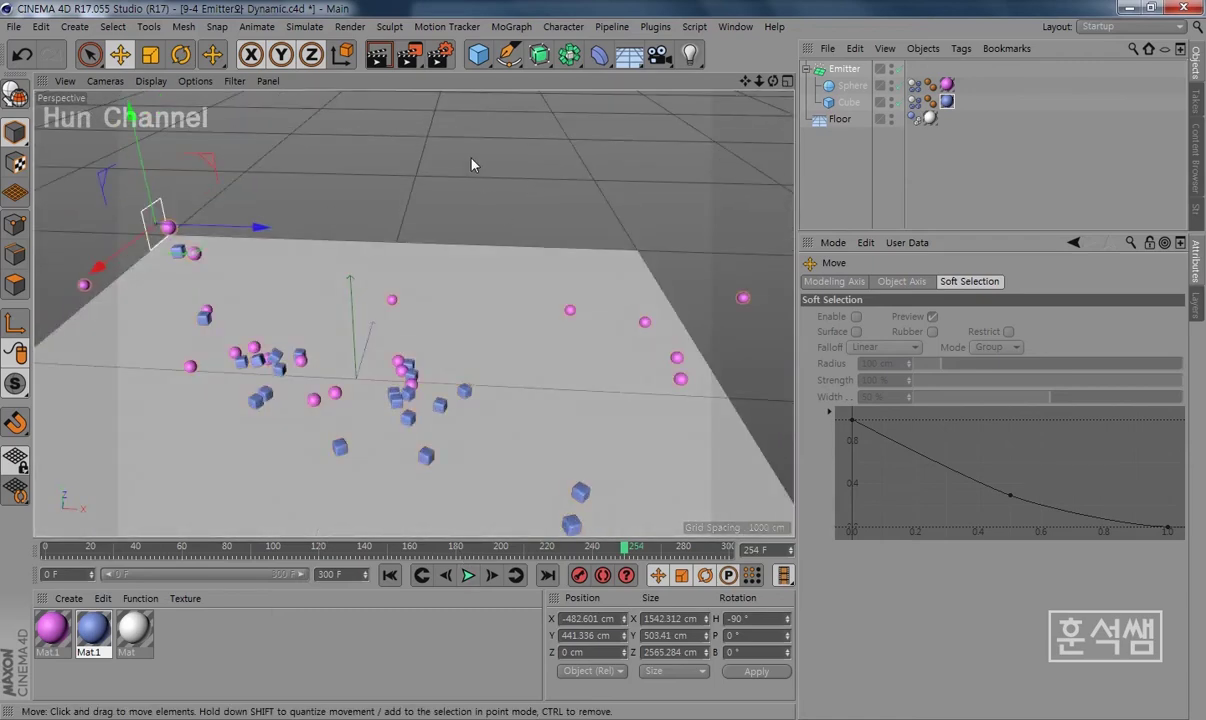
left_click(479, 54)
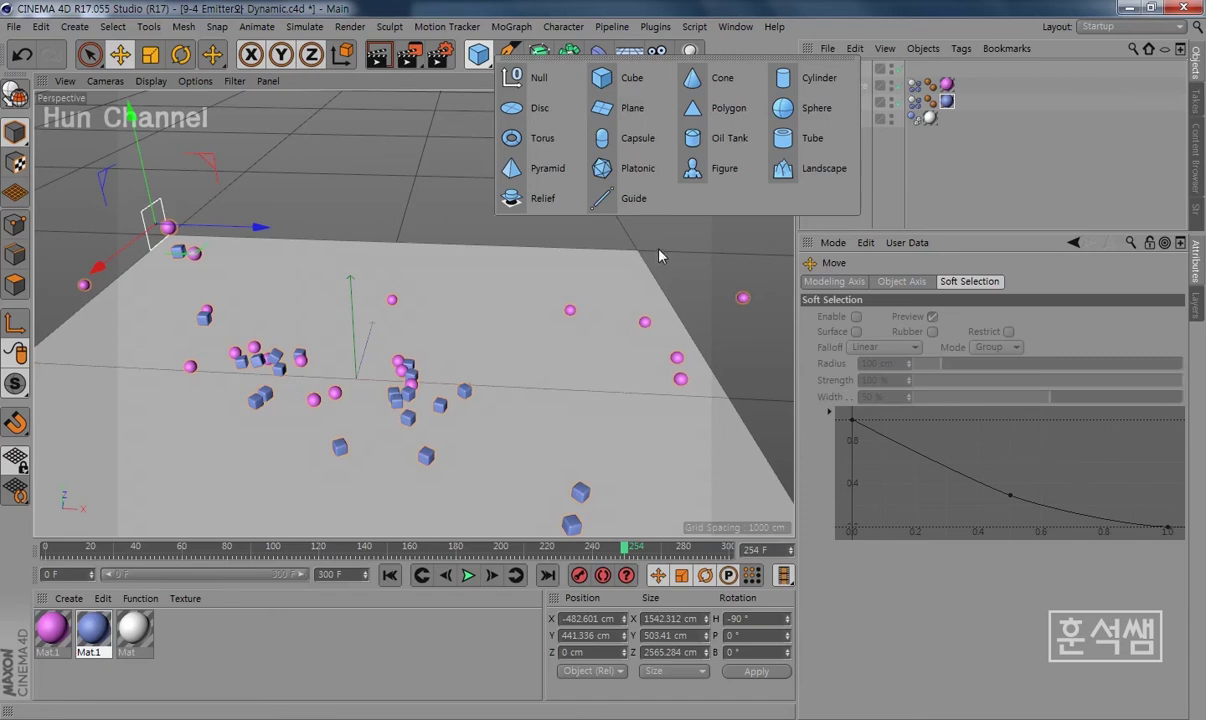
Step: Add an Arc spline and set its type to Ring (200 cm radius, 100 cm inner radius)
left_click(509, 58)
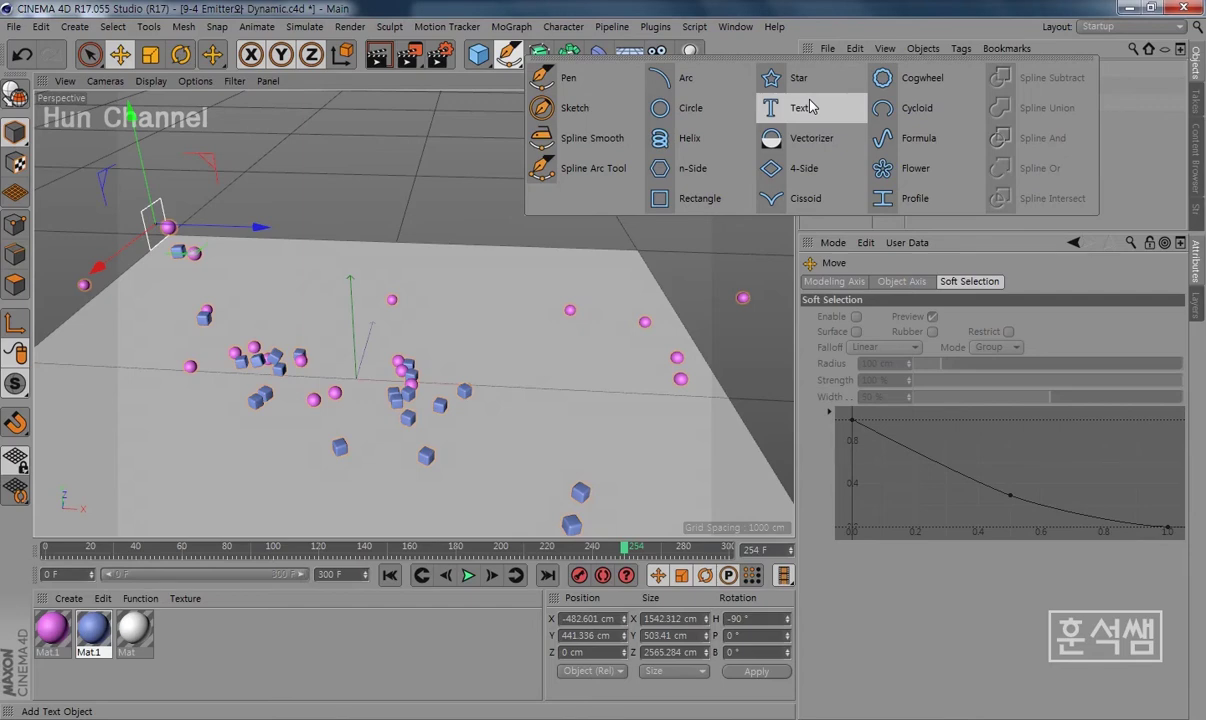
left_click(673, 86)
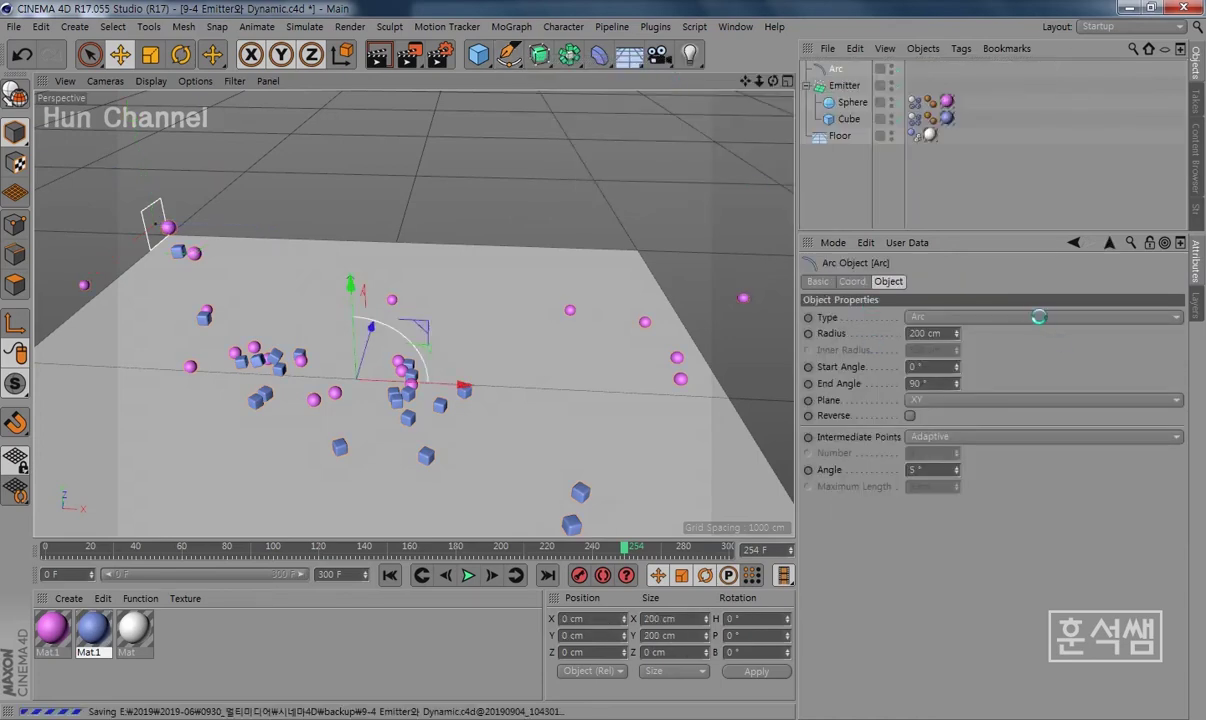
left_click(966, 318)
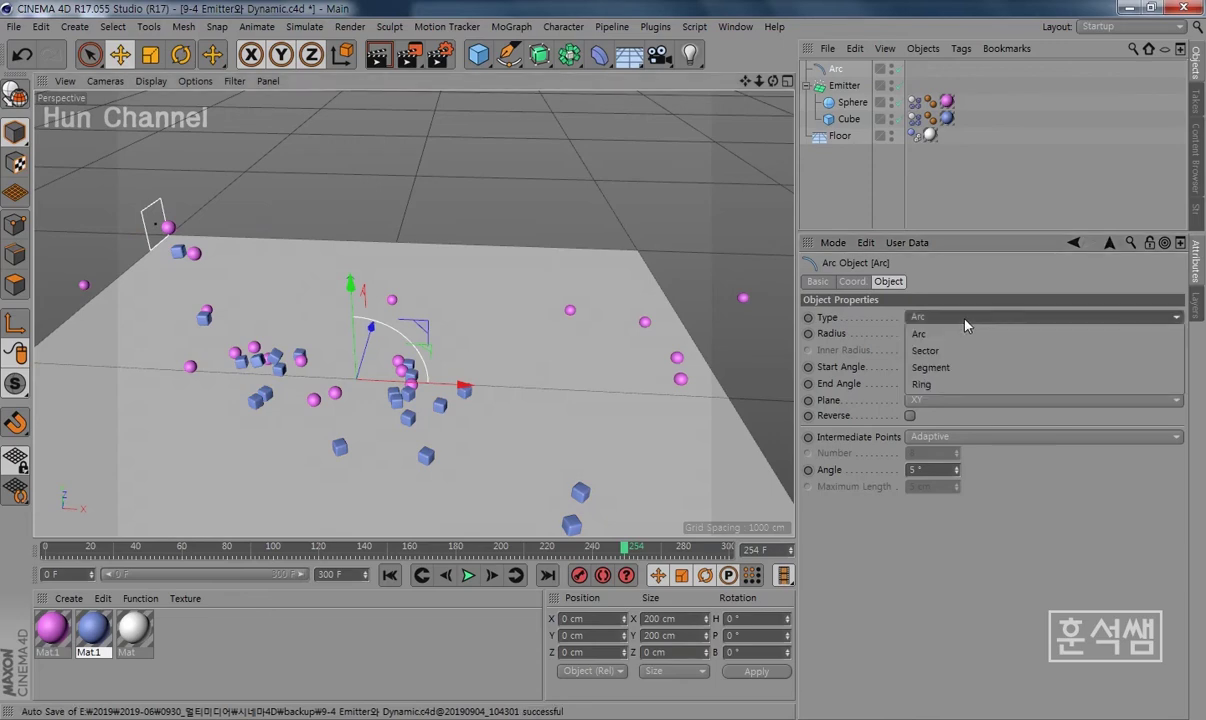
left_click(947, 368)
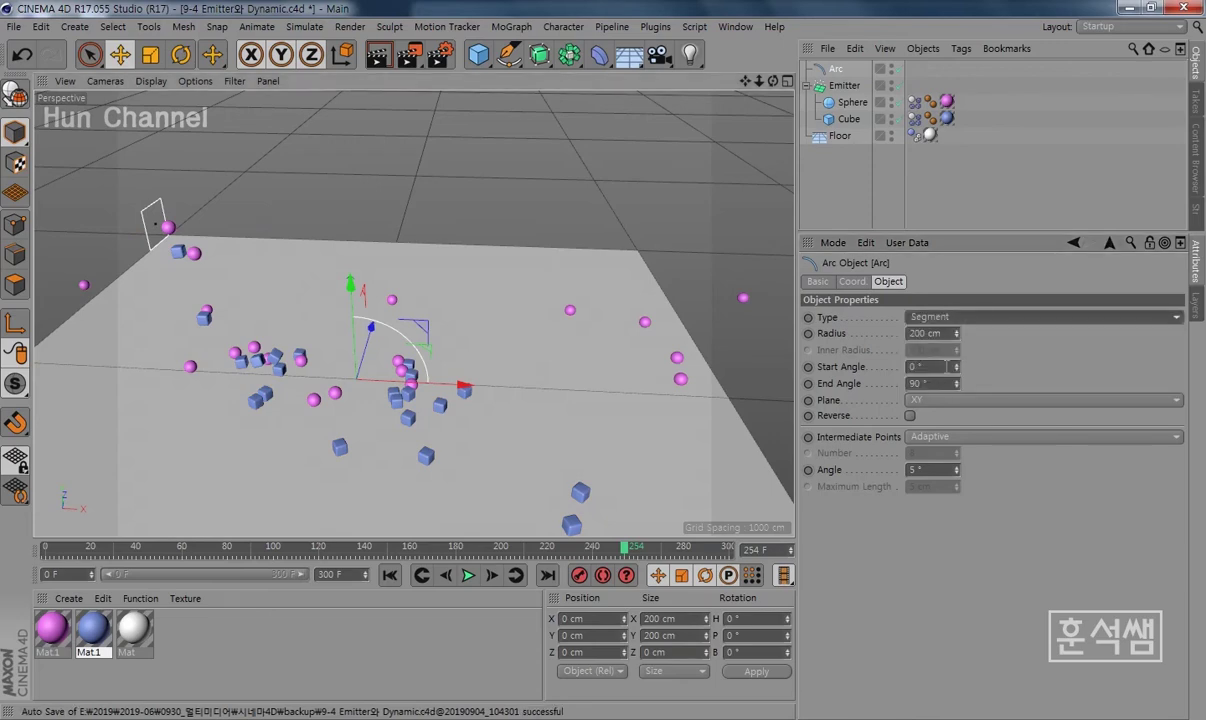
left_click(960, 318)
left_click(924, 383)
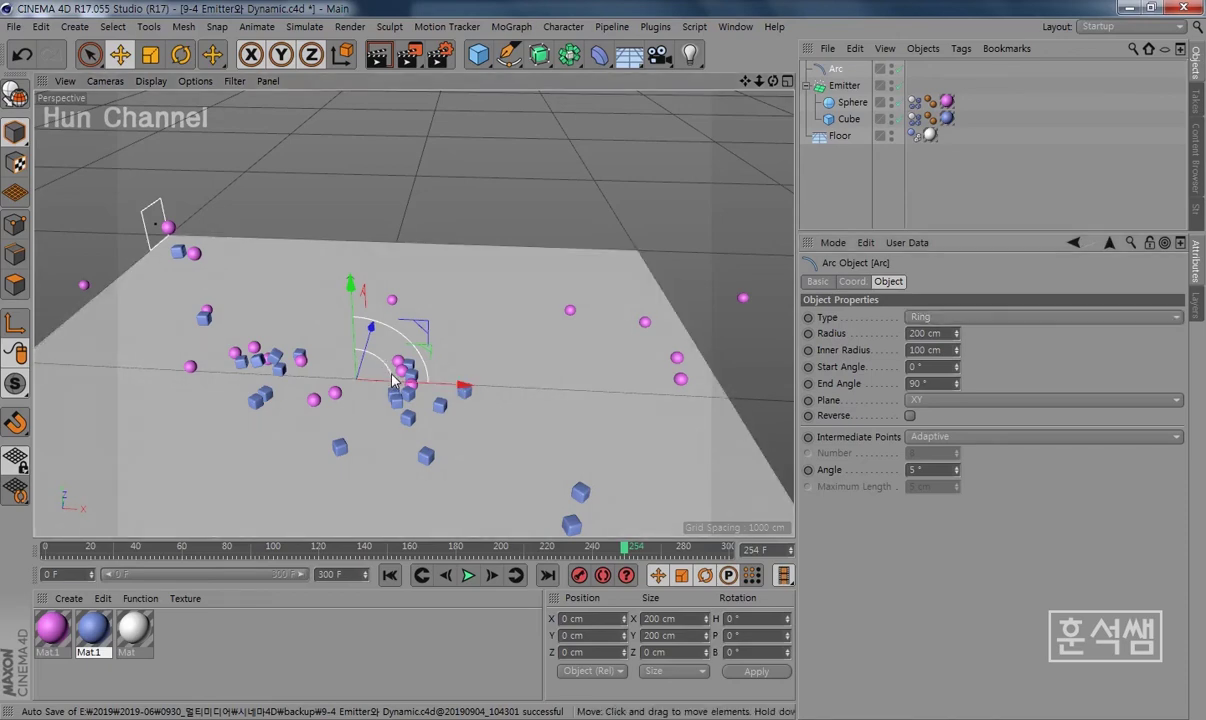
scroll(408, 318, "up", 5)
scroll(408, 318, "up", 1)
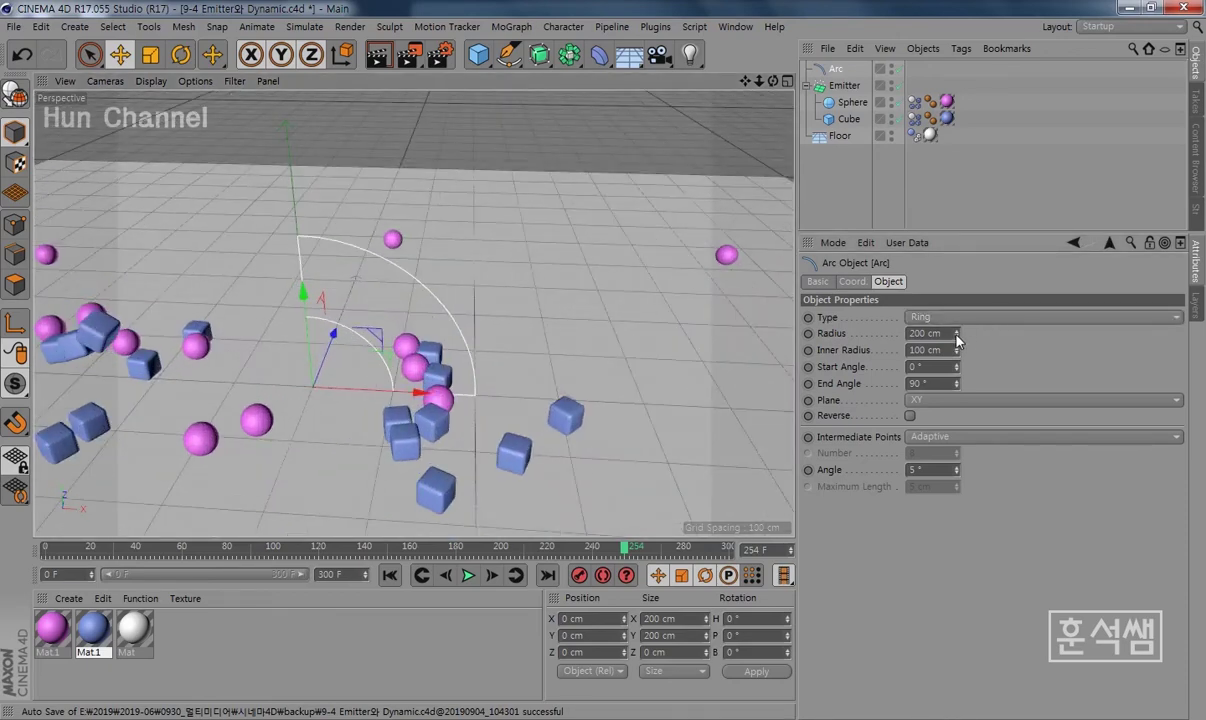
Step: Set the Arc ring's outer radius to 150 cm
left_click_drag(957, 340, 957, 400)
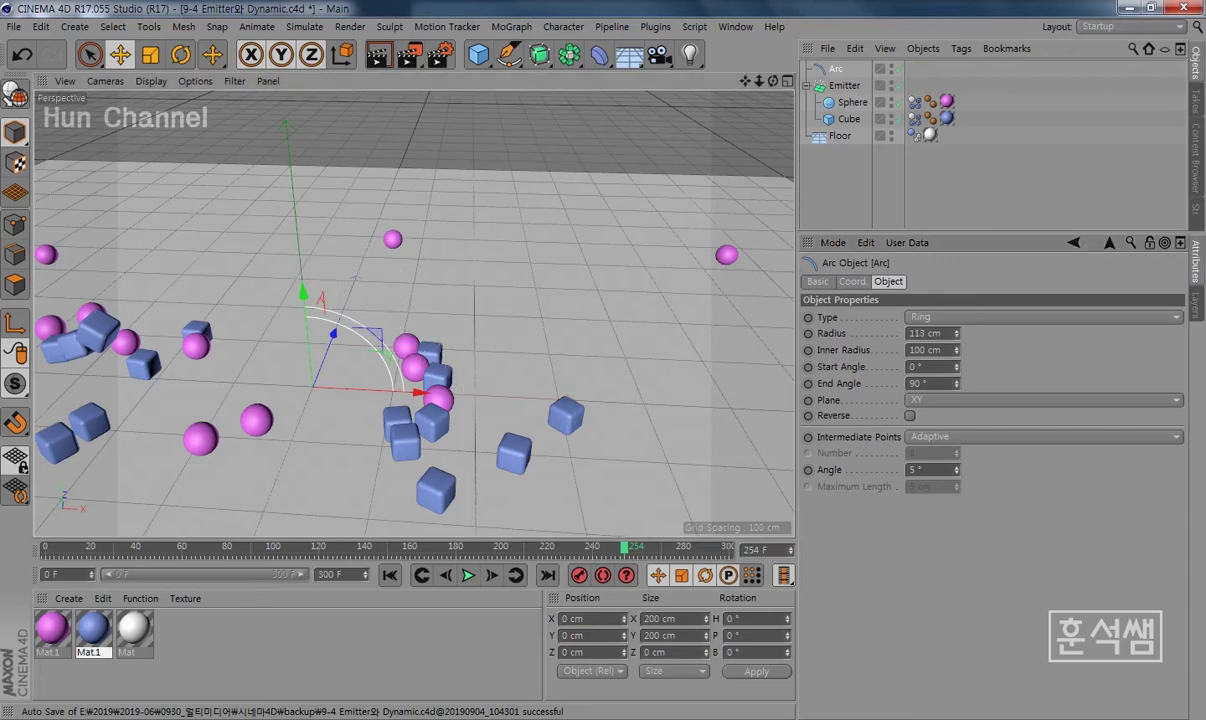
left_click_drag(957, 333, 957, 300)
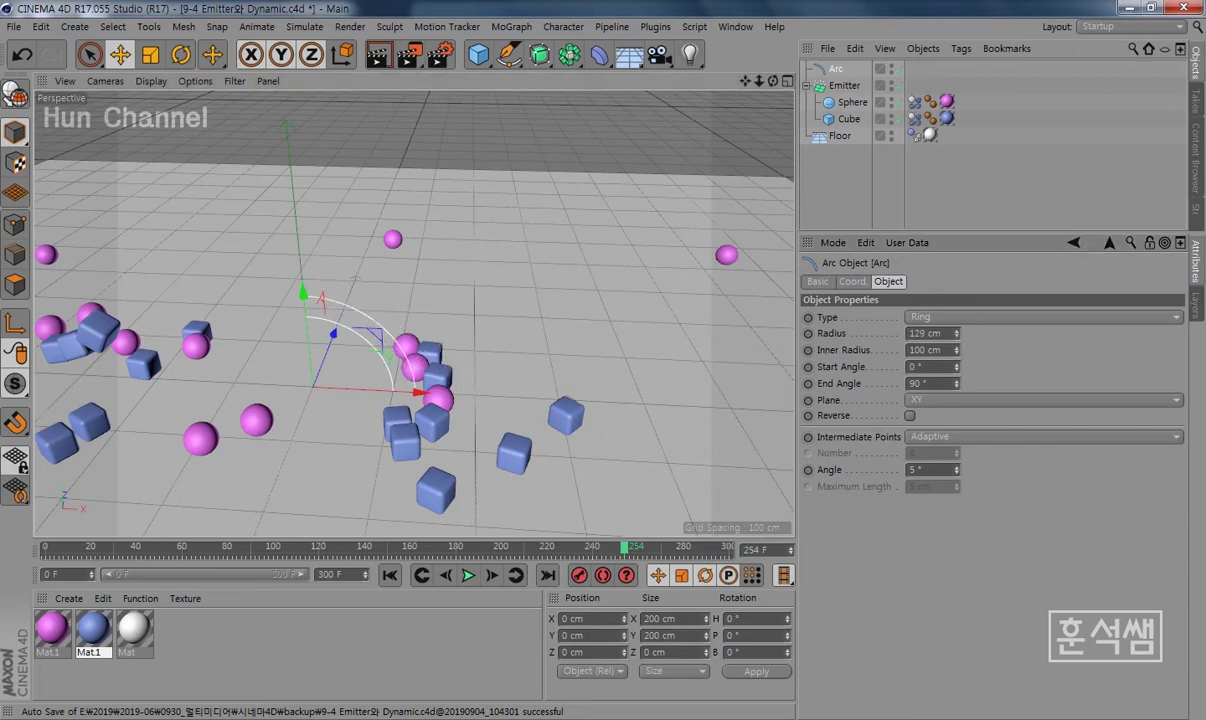
double_click(925, 333)
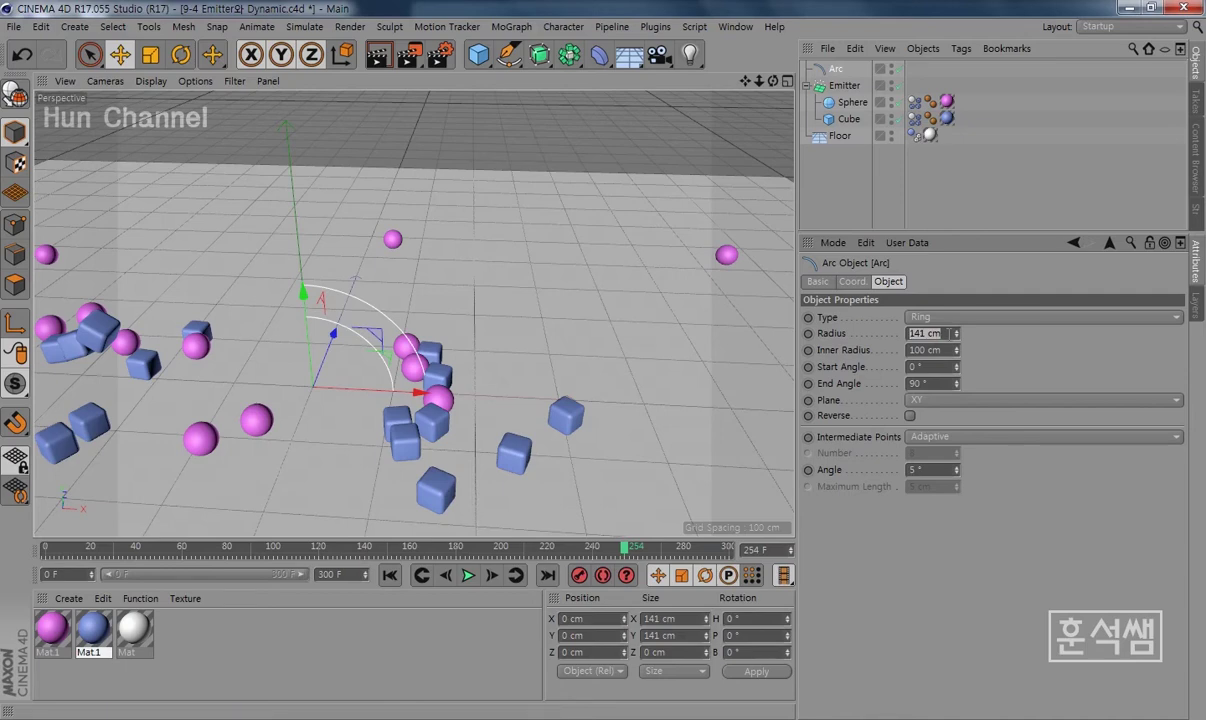
type("150")
key("Return")
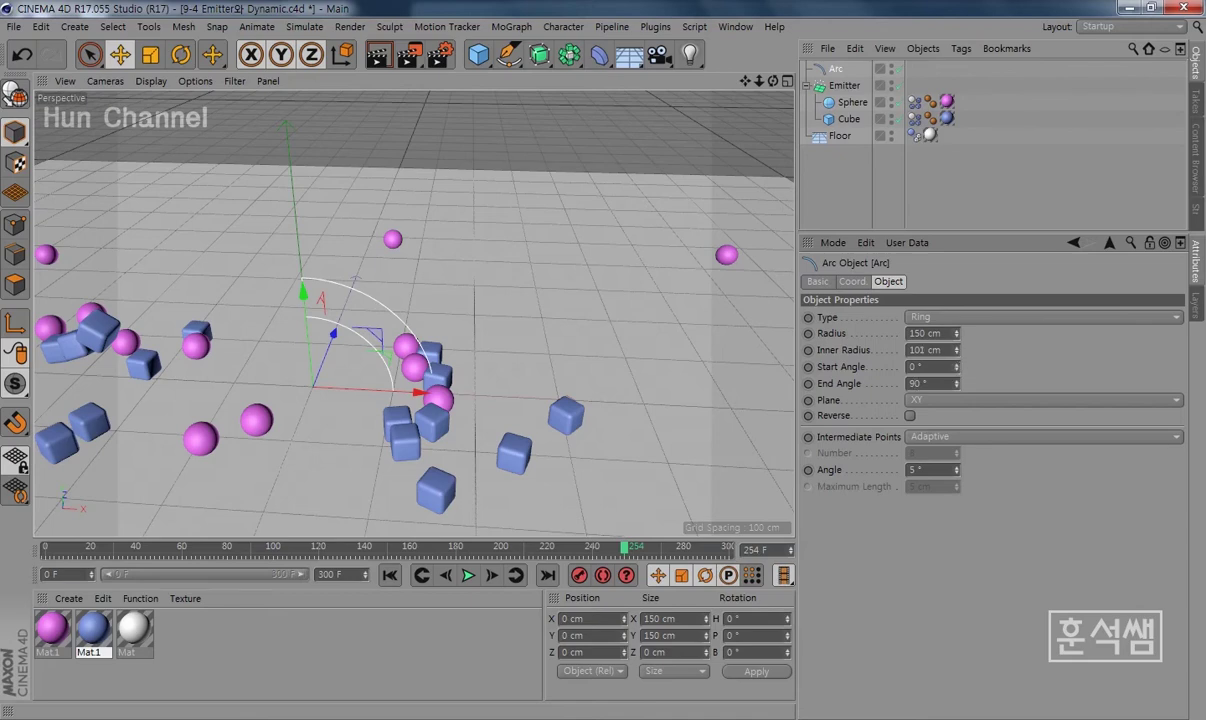
Step: Give the ring a 130 cm inner radius, 14° start angle and 157° end angle
left_click_drag(956, 350, 956, 323)
double_click(930, 350)
type("130")
key("Return")
mouse_move(956, 367)
left_mouse_down()
mouse_move(957, 388)
mouse_move(958, 335)
left_mouse_up()
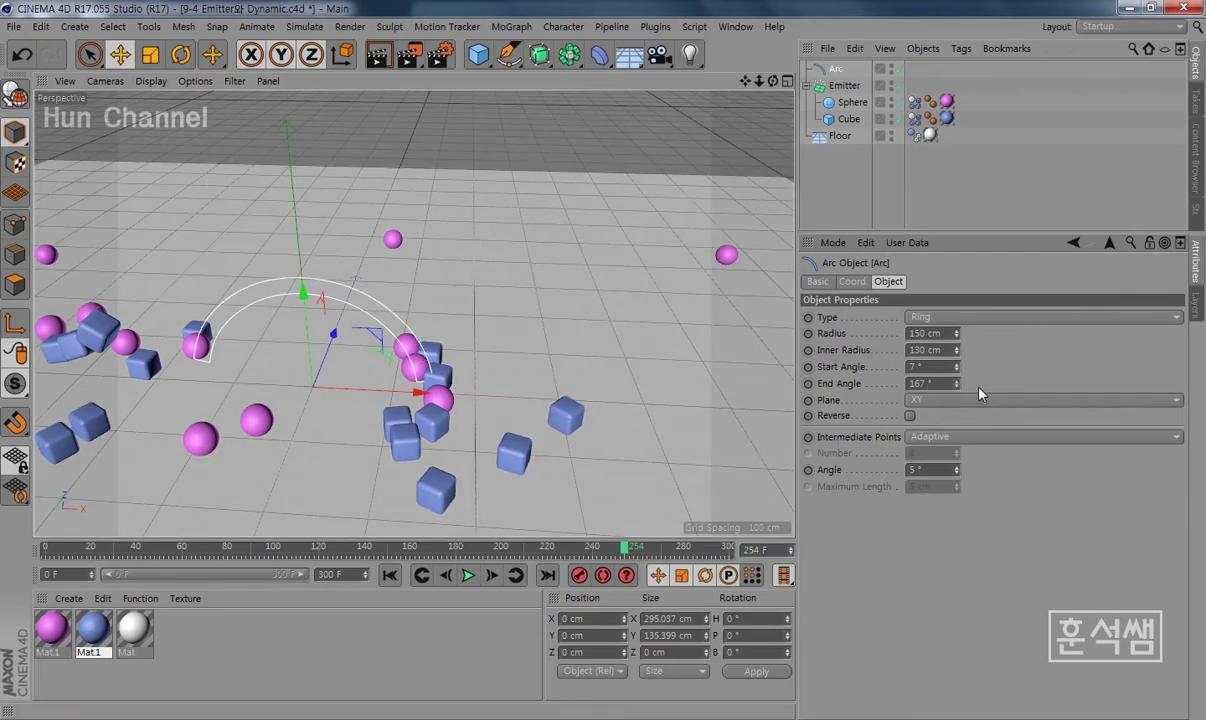
mouse_move(957, 386)
left_mouse_down()
mouse_move(957, 396)
mouse_move(957, 353)
left_mouse_up()
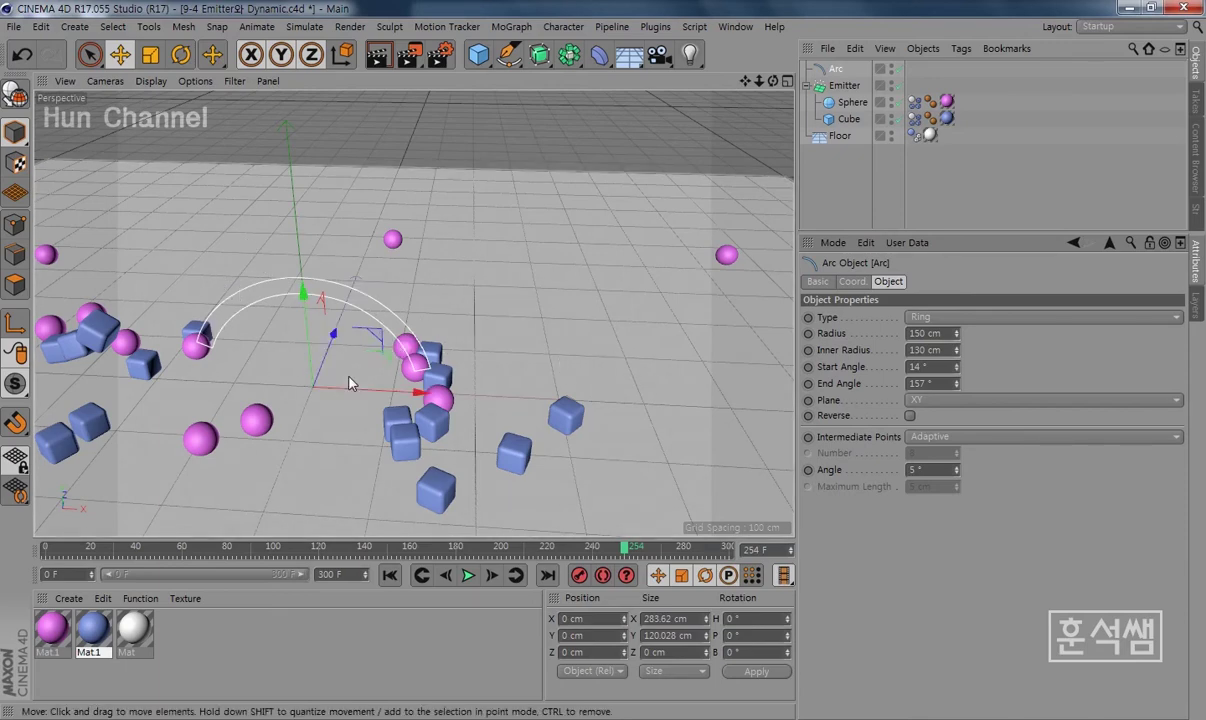
scroll(342, 410, "down", 3)
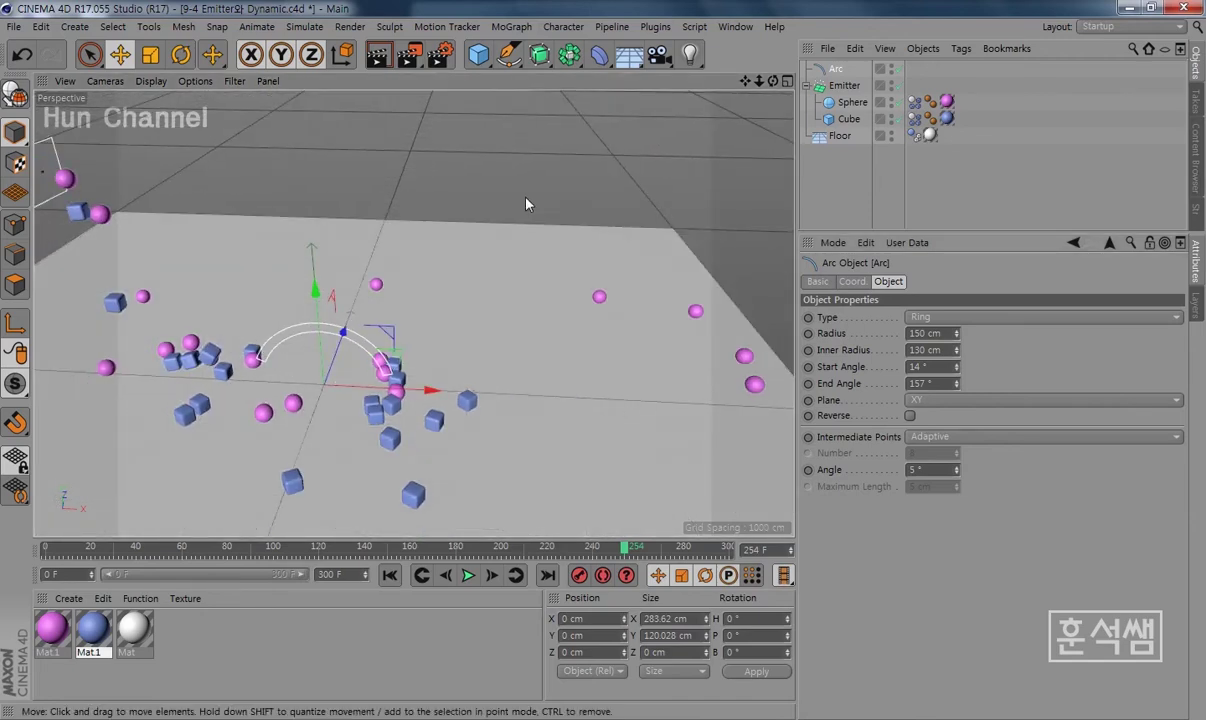
Step: Activate the Pen tool, maximise the Top view and rewind to frame 0
left_click(507, 58)
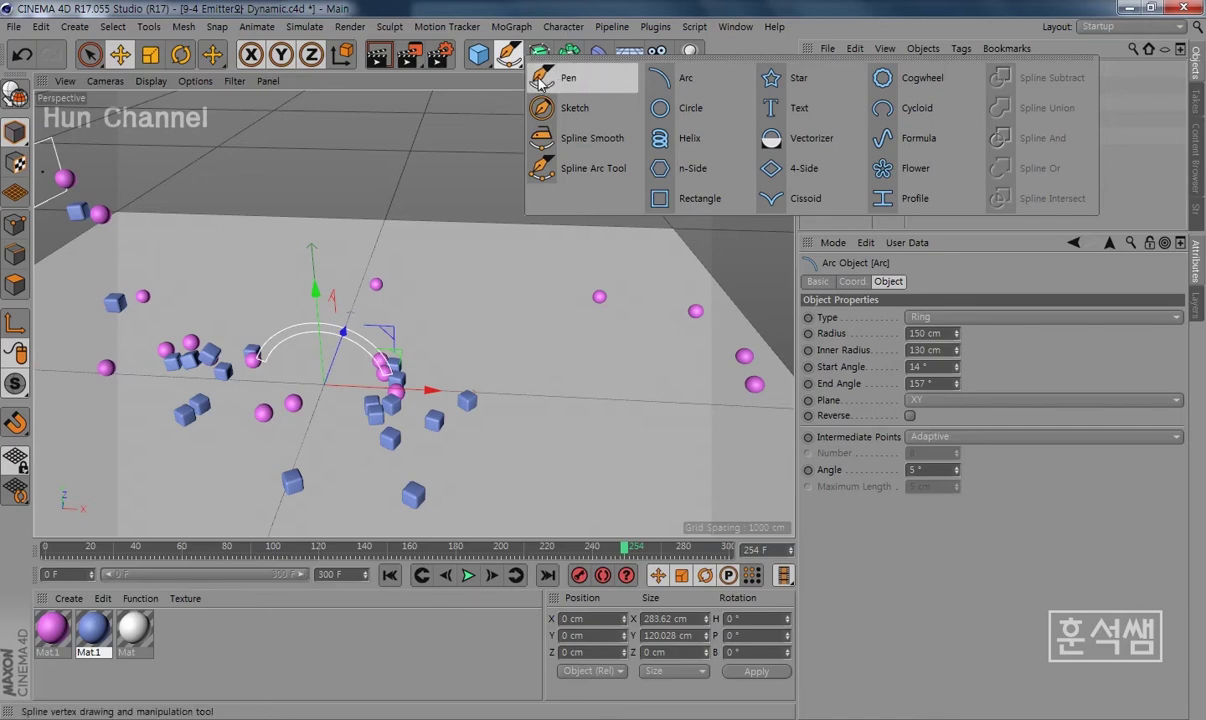
left_click(540, 80)
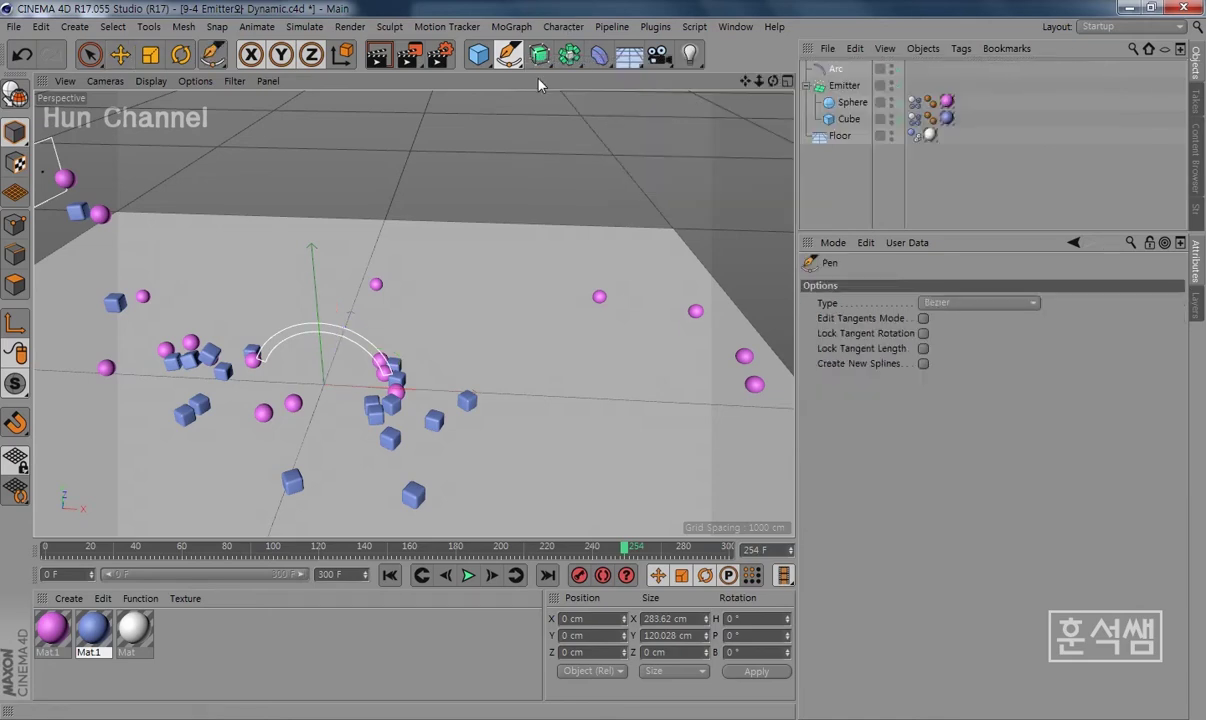
left_click(788, 82)
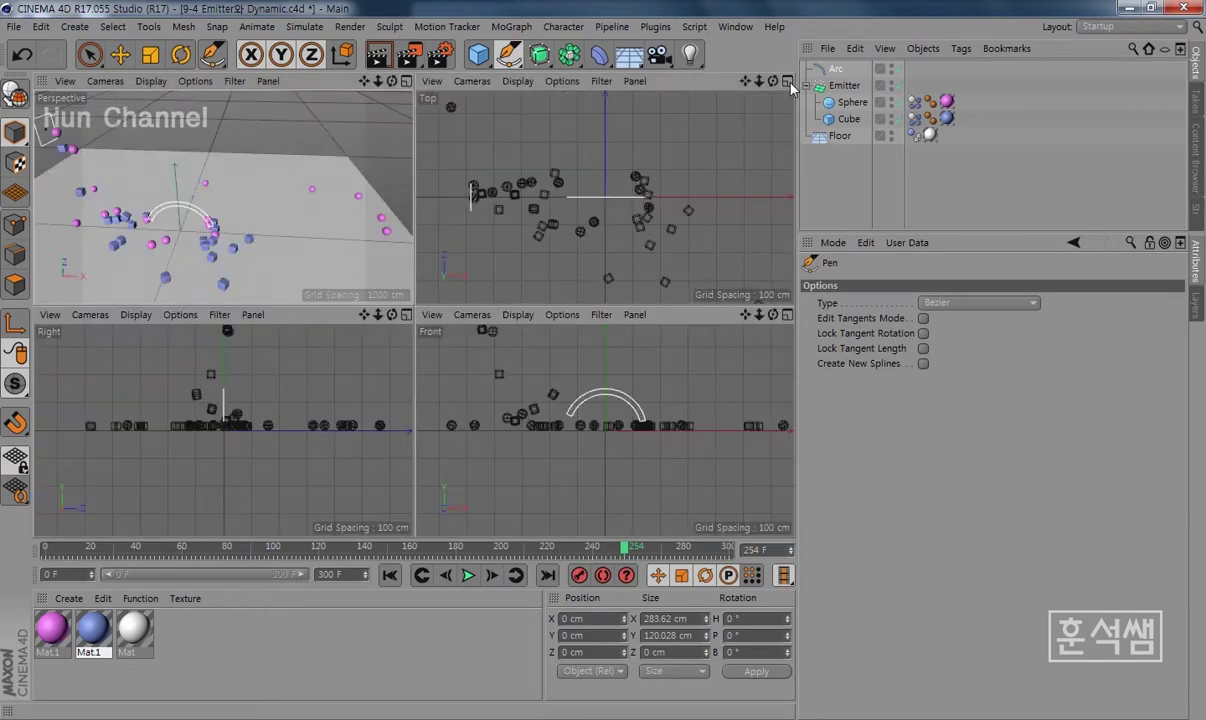
left_click(788, 82)
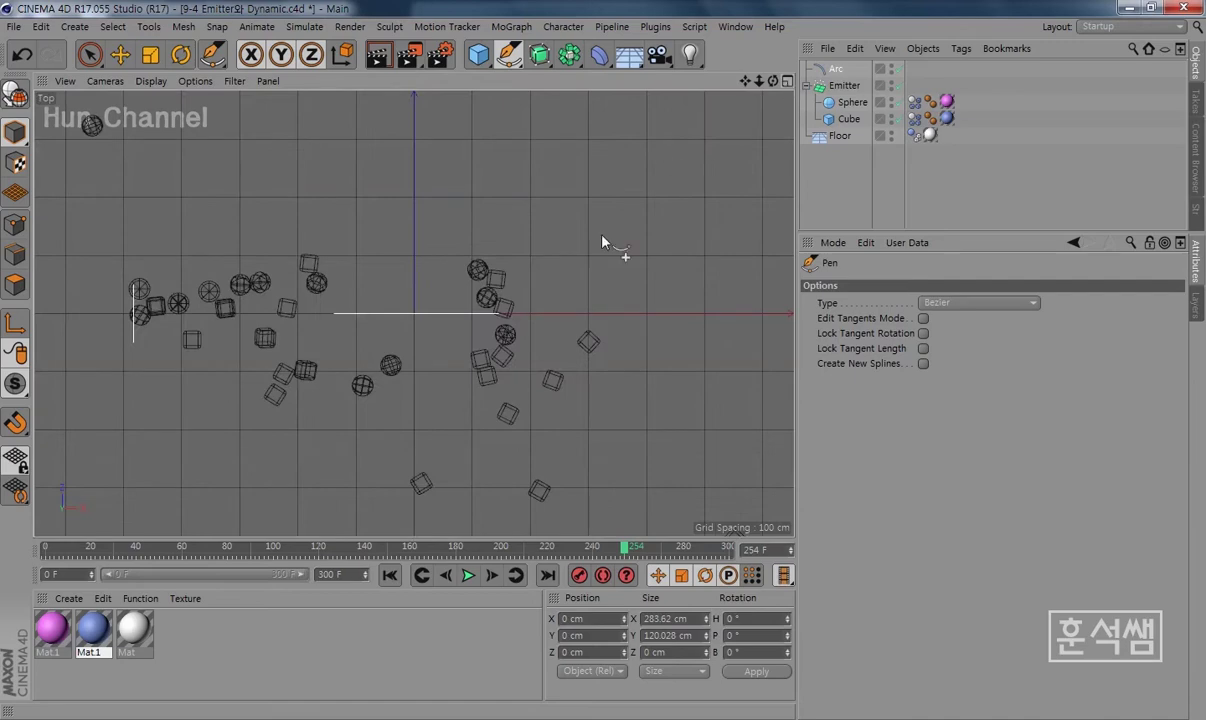
left_click(390, 575)
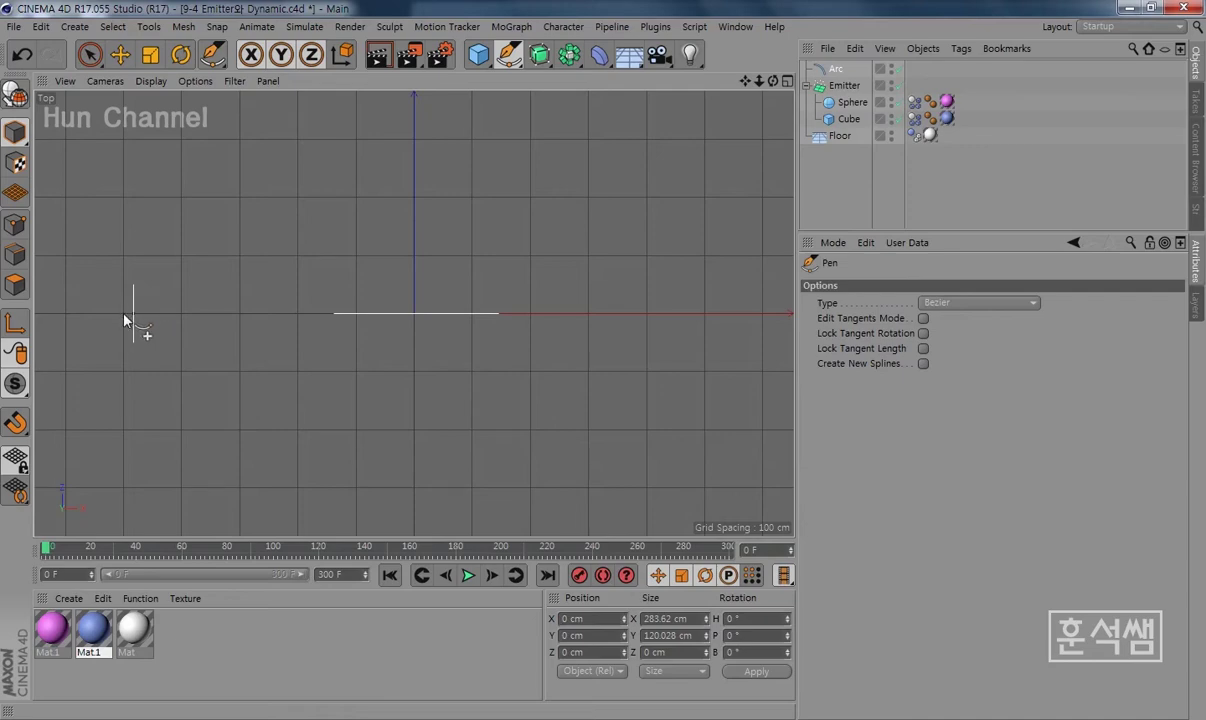
Step: Draw a seven-point B-Spline path with one crest and one trough along X in Top view
left_click(124, 314)
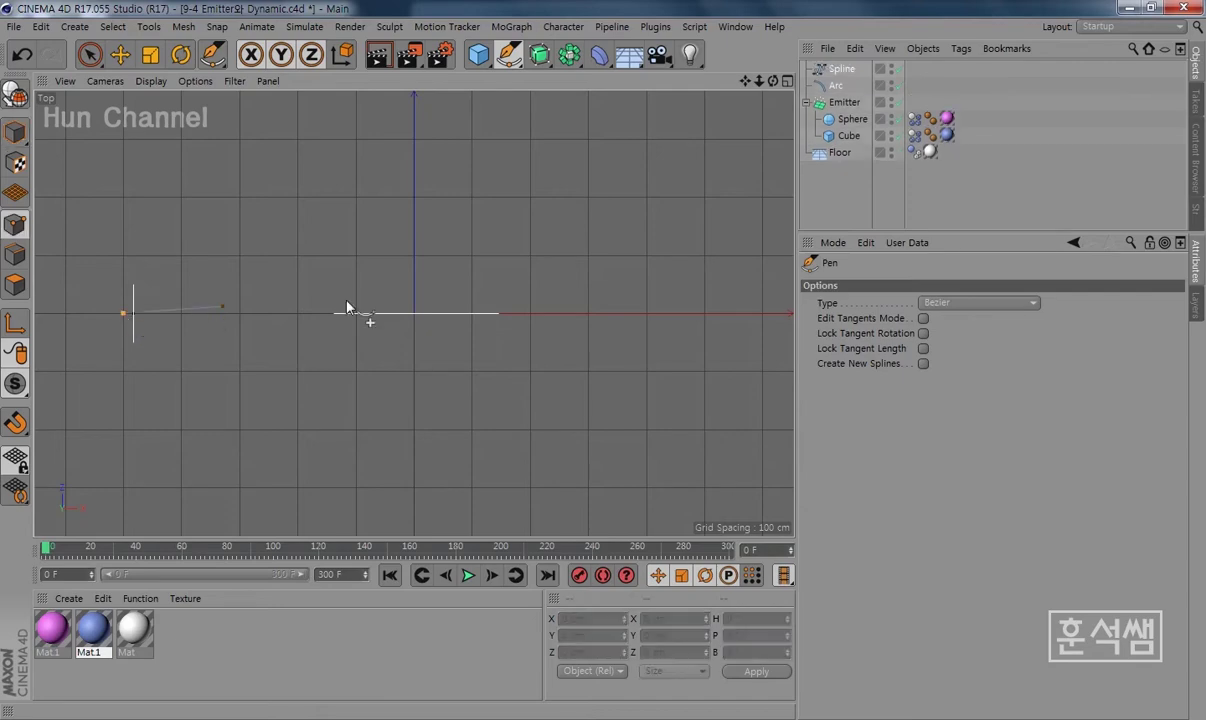
left_click(1028, 303)
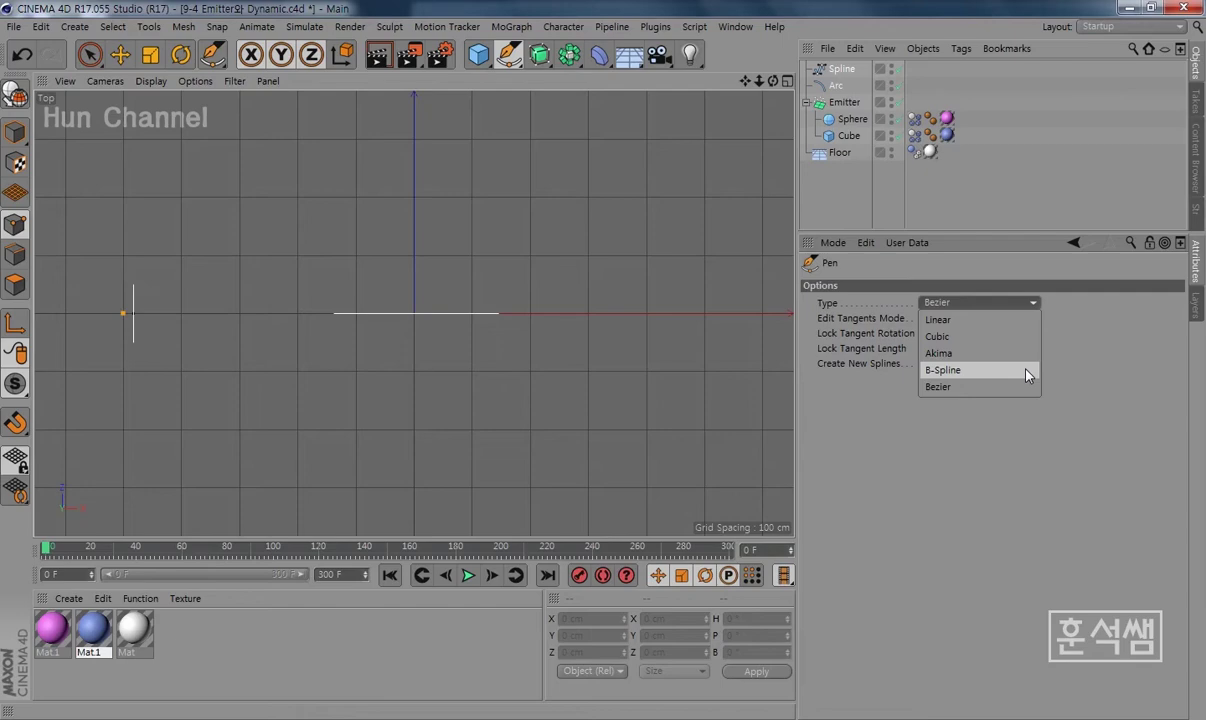
left_click(1027, 372)
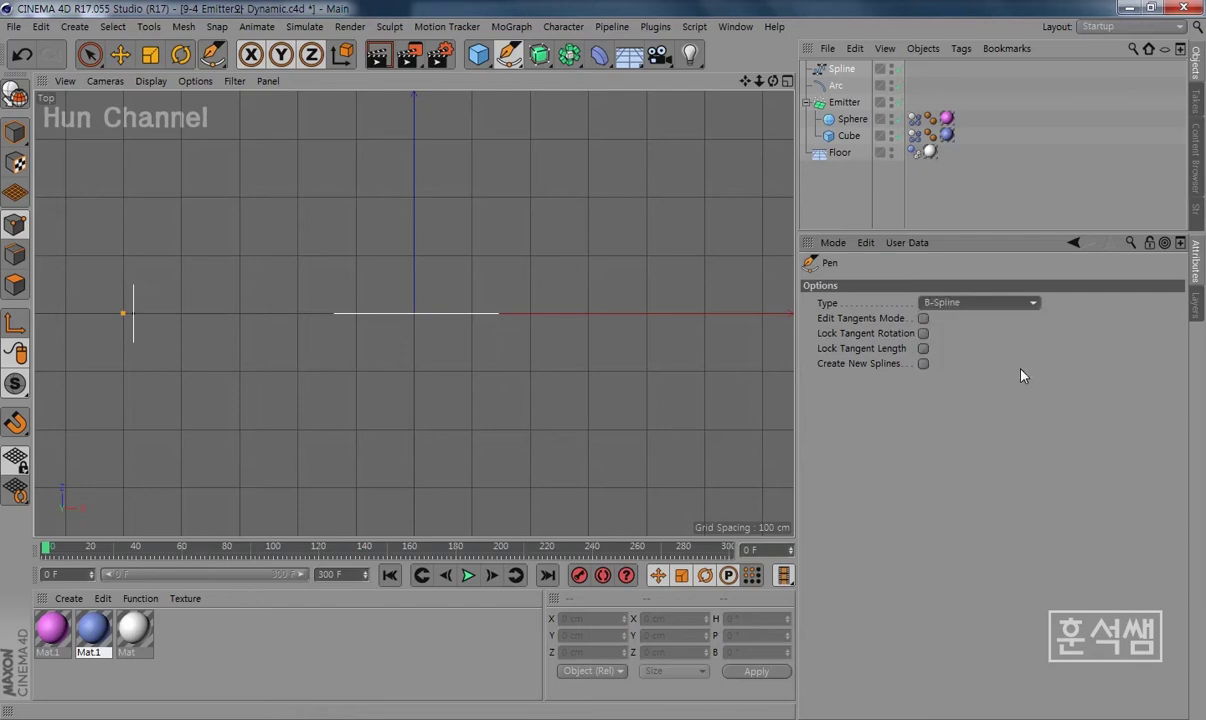
left_click(181, 313)
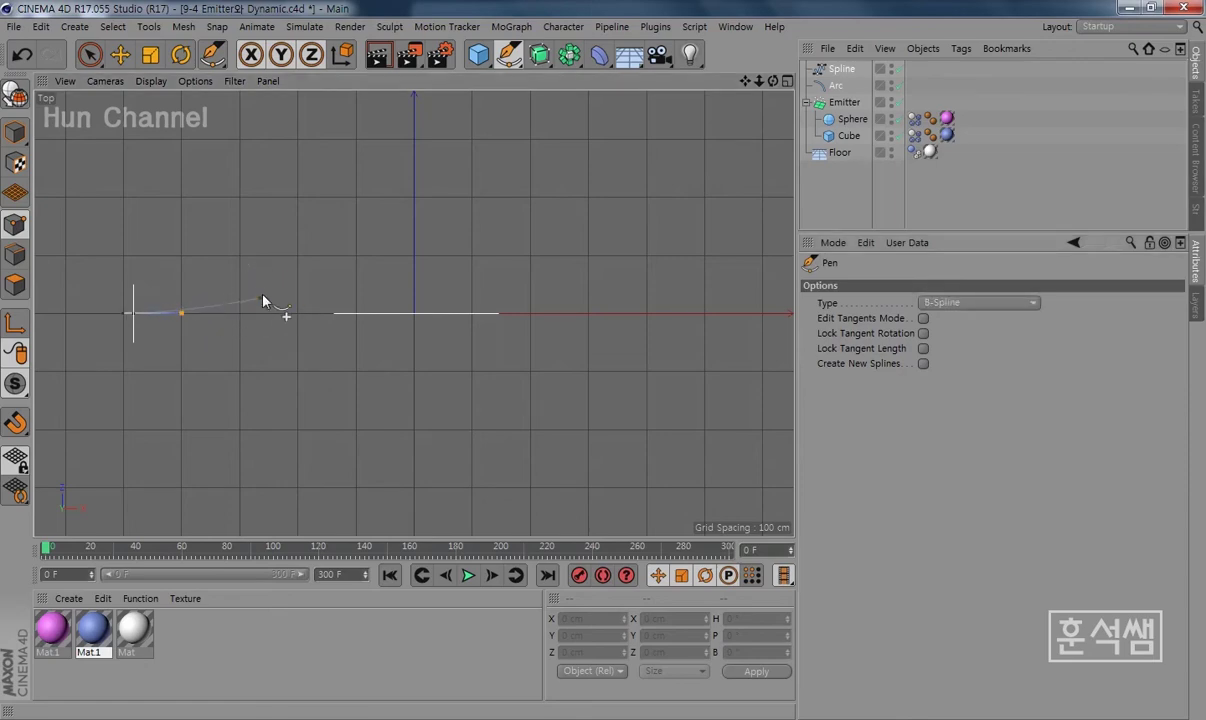
left_click(298, 258)
left_click(415, 375)
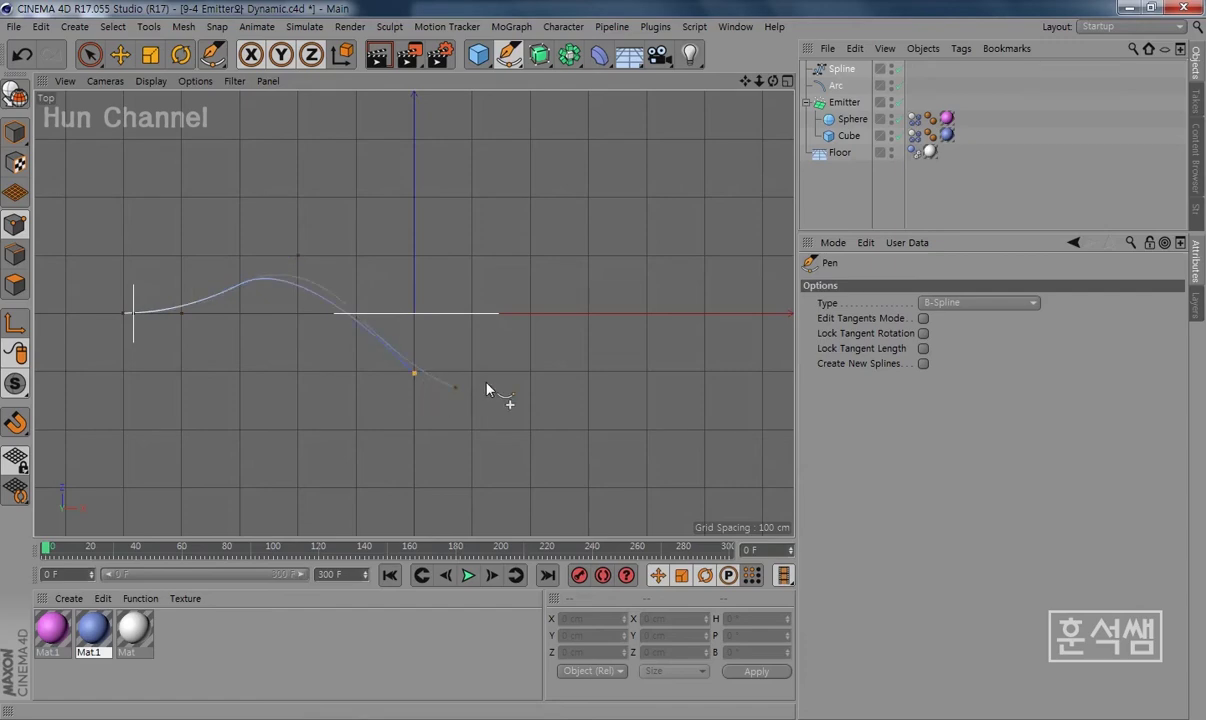
left_click(531, 314)
left_click(592, 314)
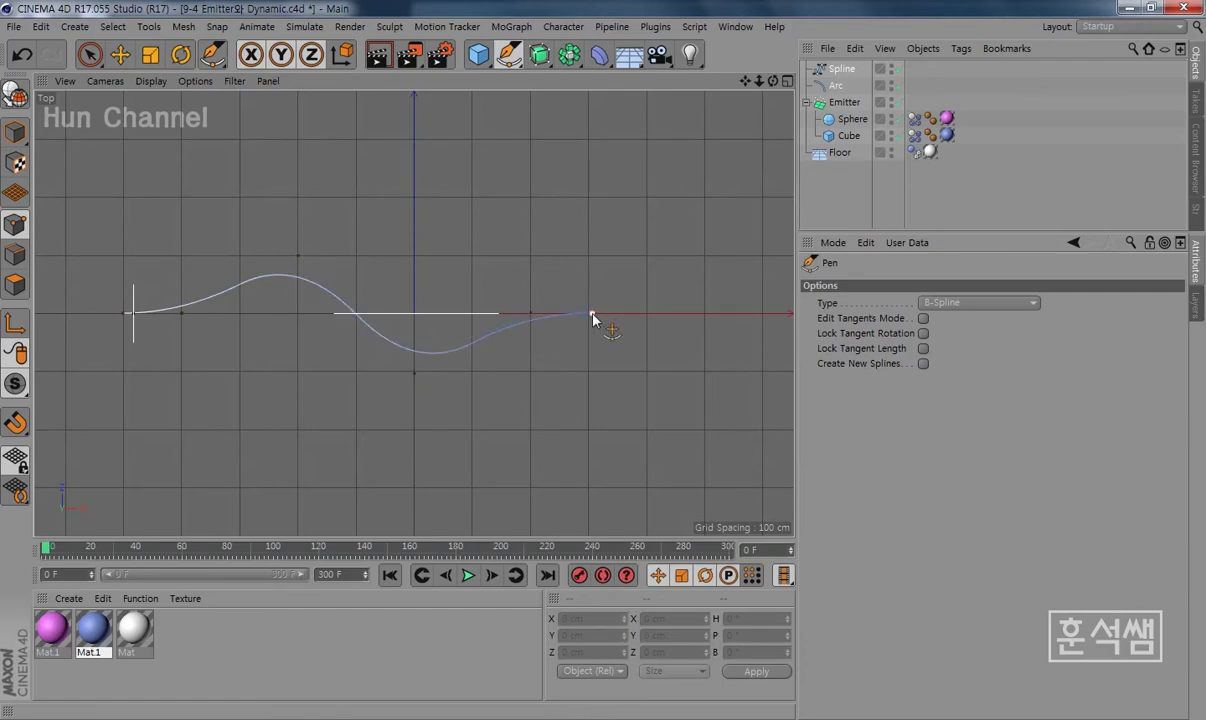
left_click(650, 314)
Step: Adjust the wavy path's trough and crest points to refine the waves
left_click(127, 52)
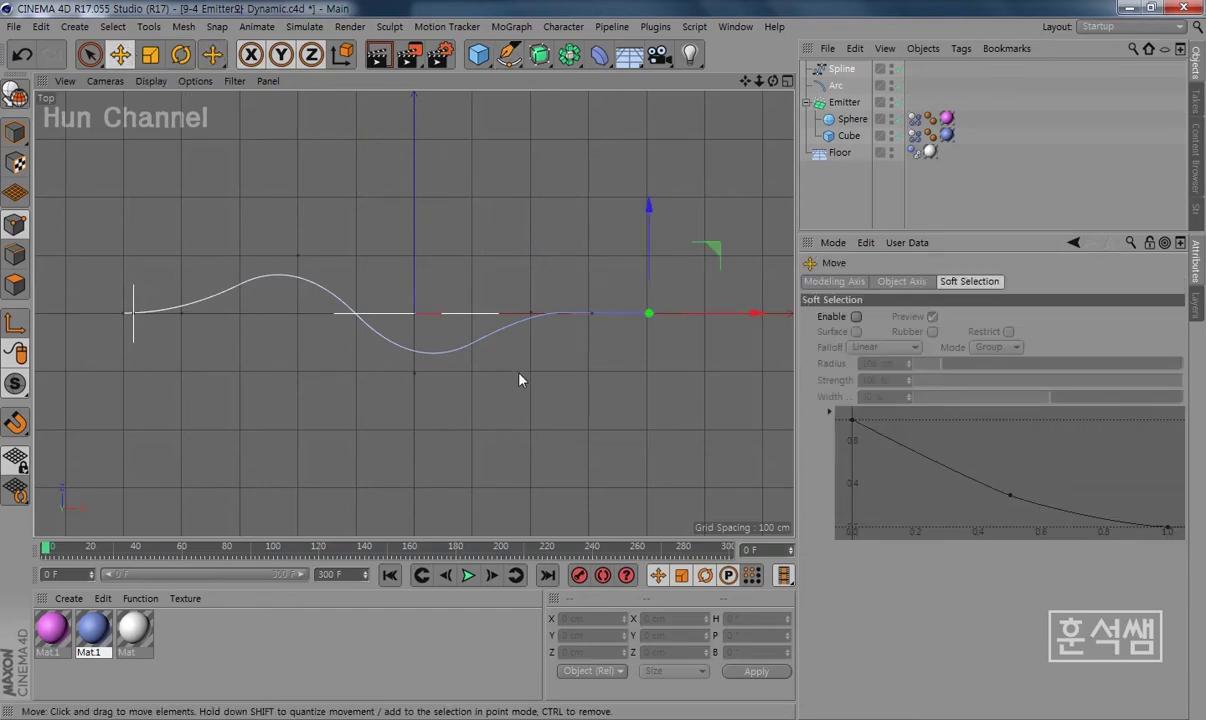
left_click(414, 374)
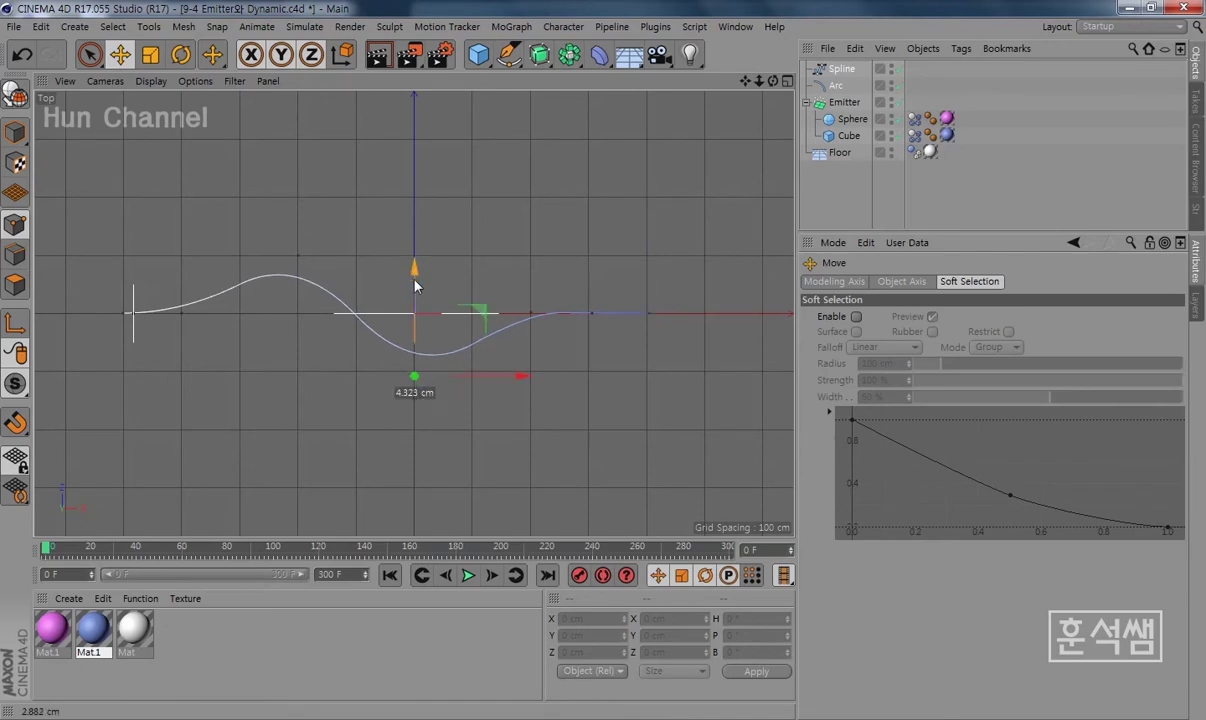
left_click_drag(412, 264, 412, 276)
left_click_drag(514, 389, 527, 386)
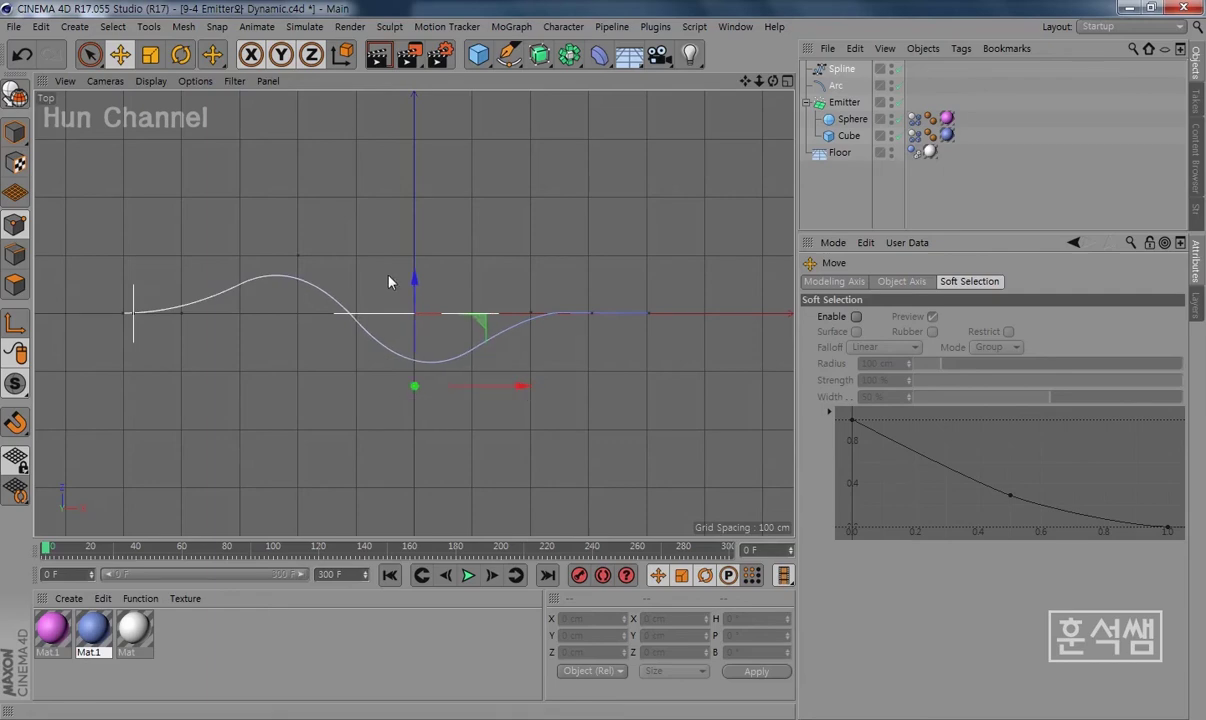
left_click(298, 253)
left_click_drag(297, 147, 297, 128)
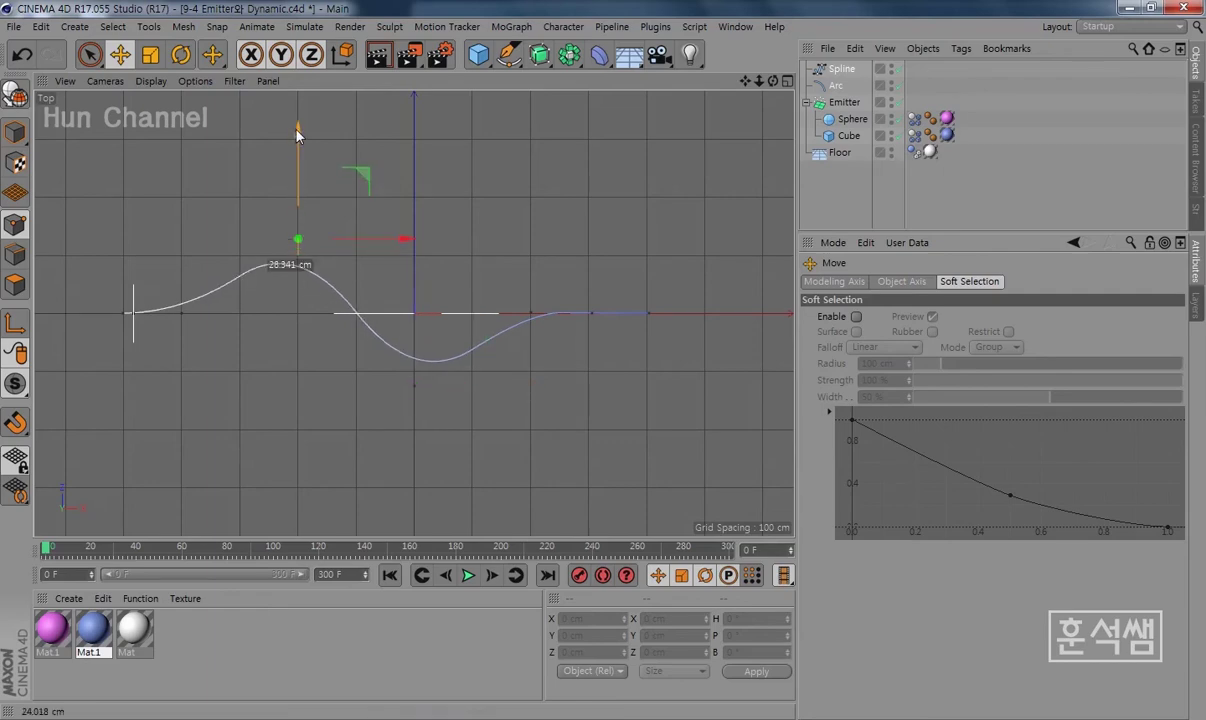
left_click_drag(407, 245, 418, 243)
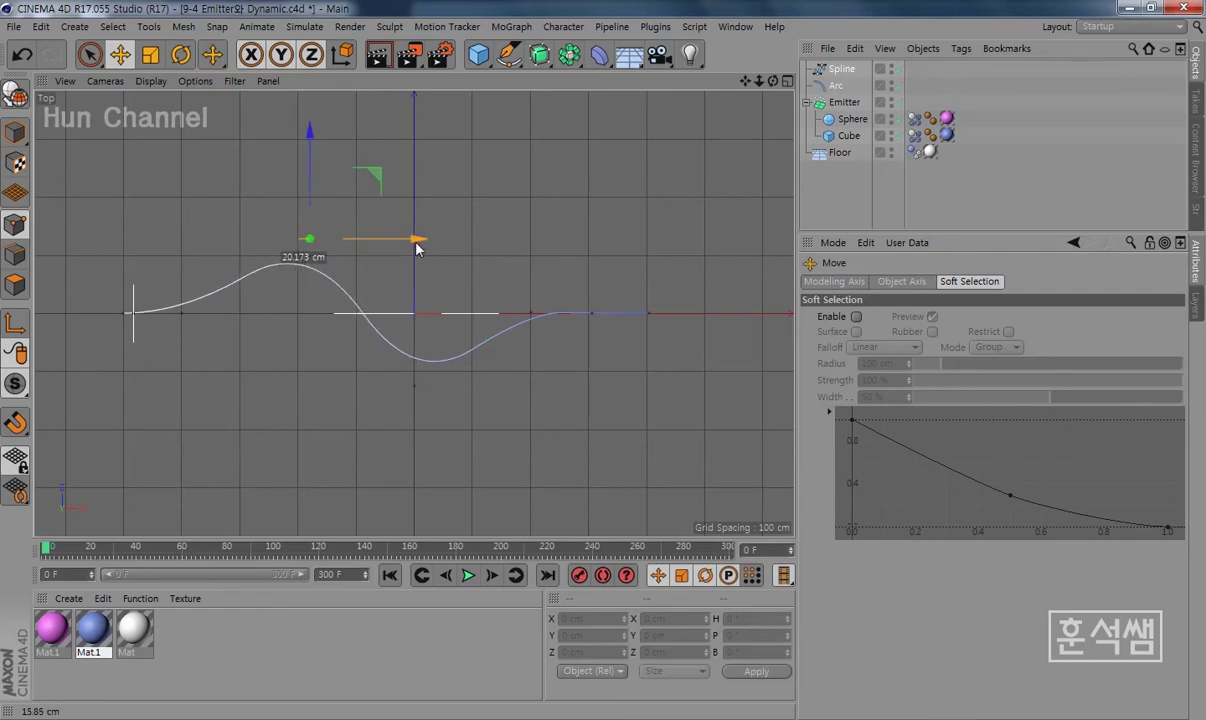
left_click_drag(309, 135, 309, 140)
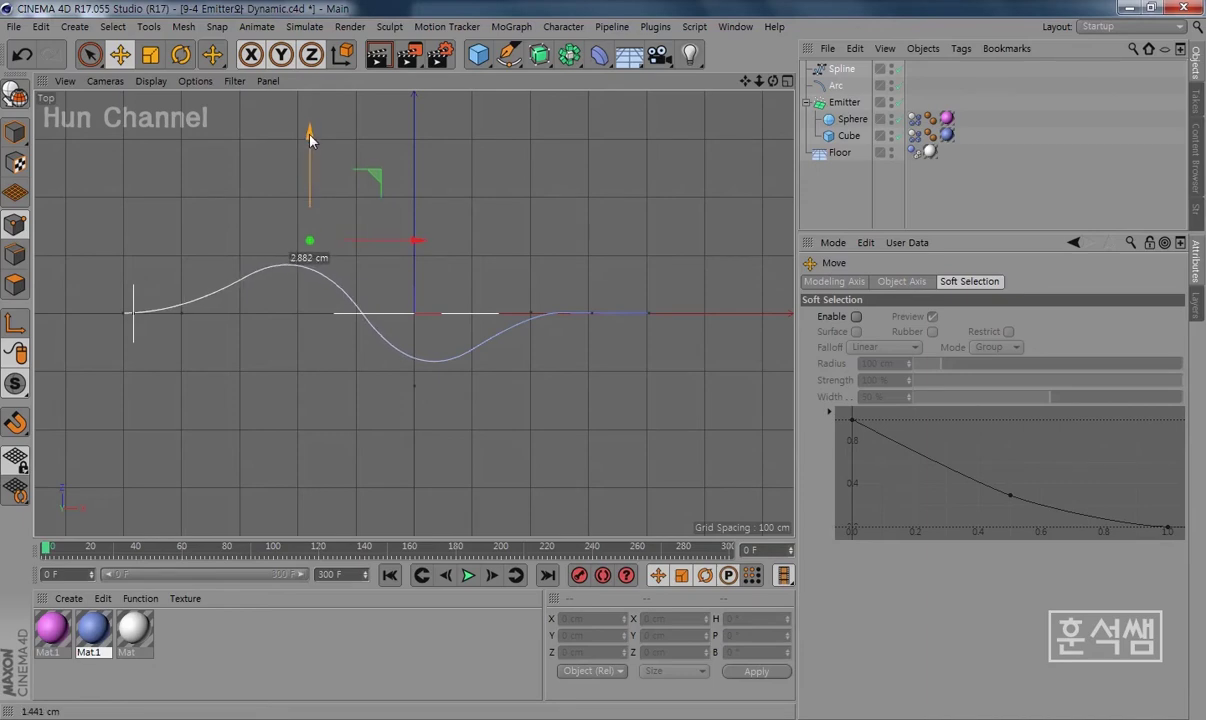
Step: Reshape the left-end and origin points of the path, then save the scene
left_click(181, 313)
left_click_drag(183, 267, 182, 204)
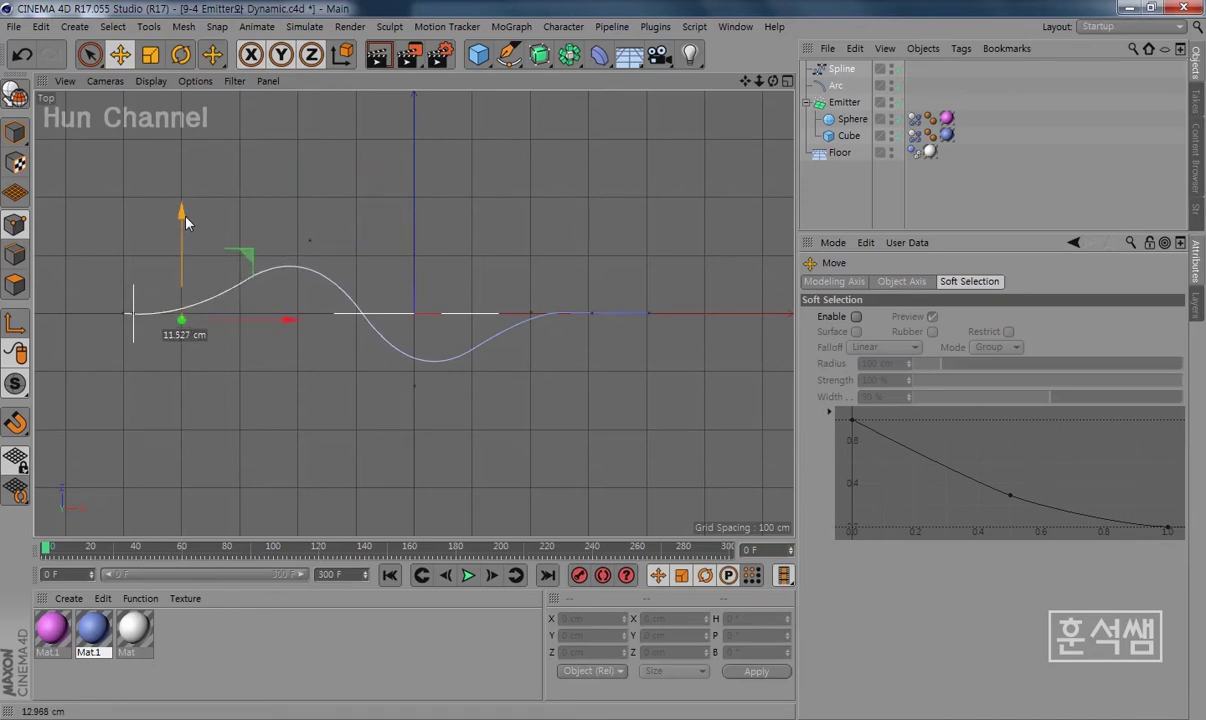
left_click_drag(276, 330, 298, 327)
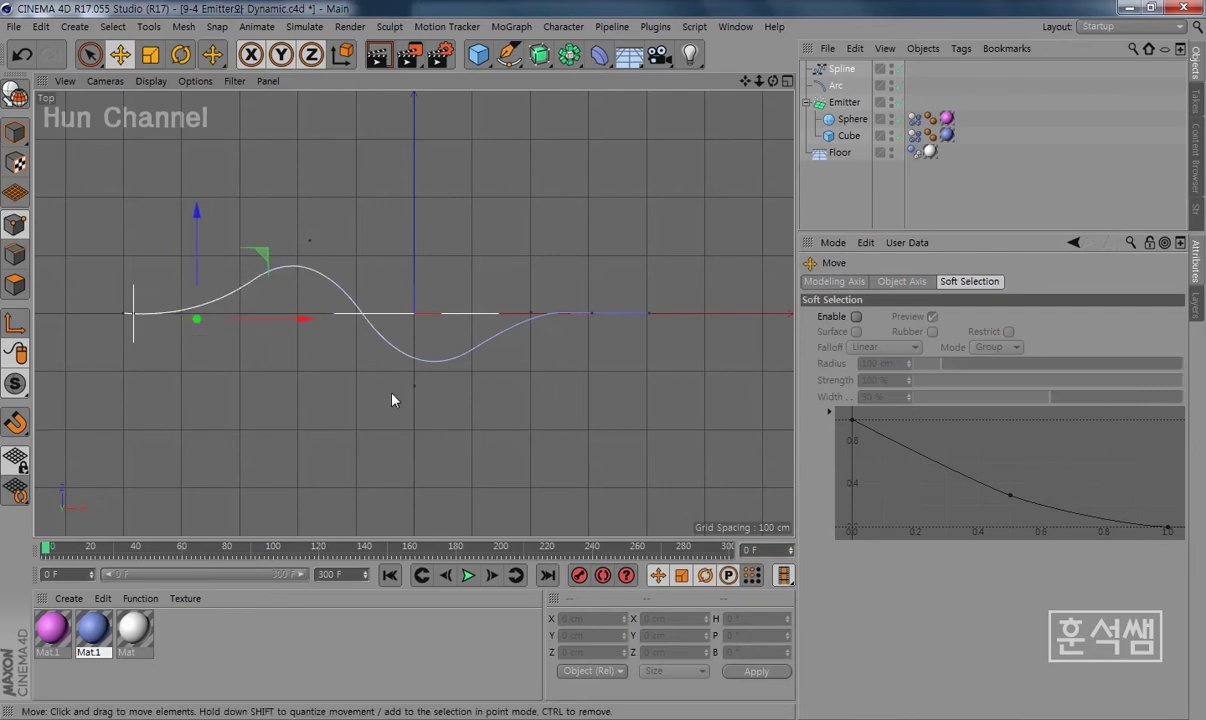
left_click(416, 391)
left_click_drag(520, 386, 506, 391)
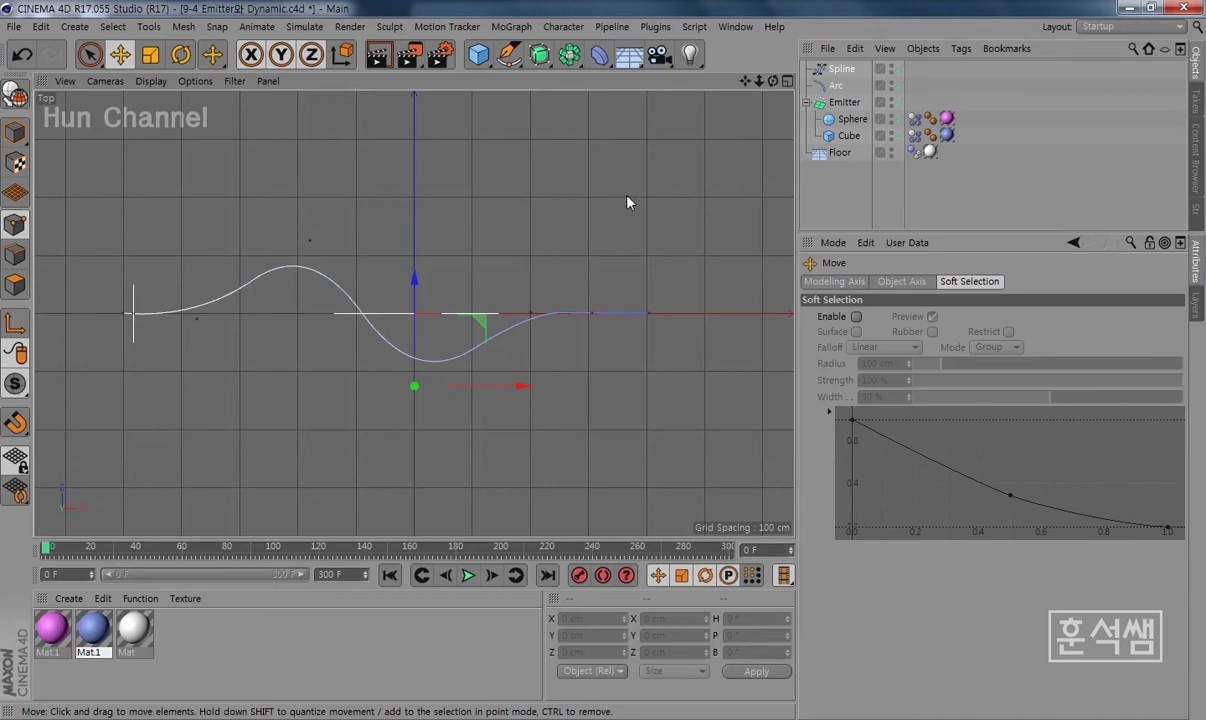
key("ctrl+s")
Step: Return to a maximized, low-angle Perspective view of the arc and bring up the Generators list
left_click(787, 80)
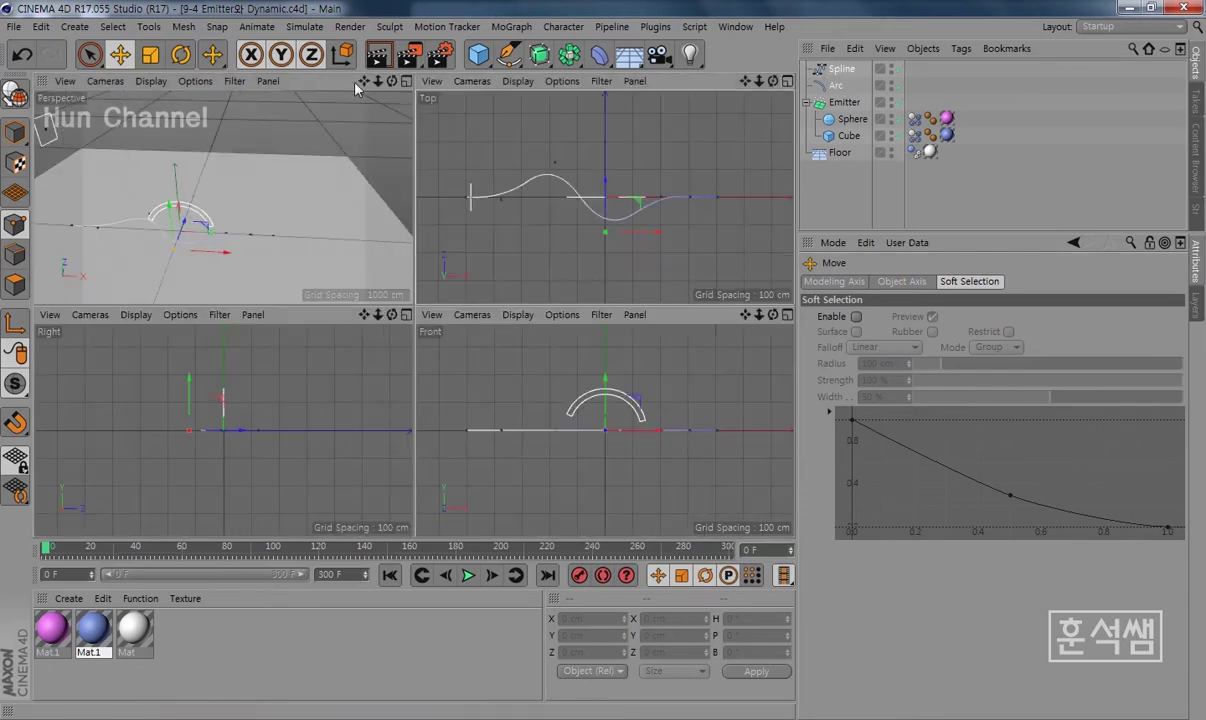
left_click(403, 81)
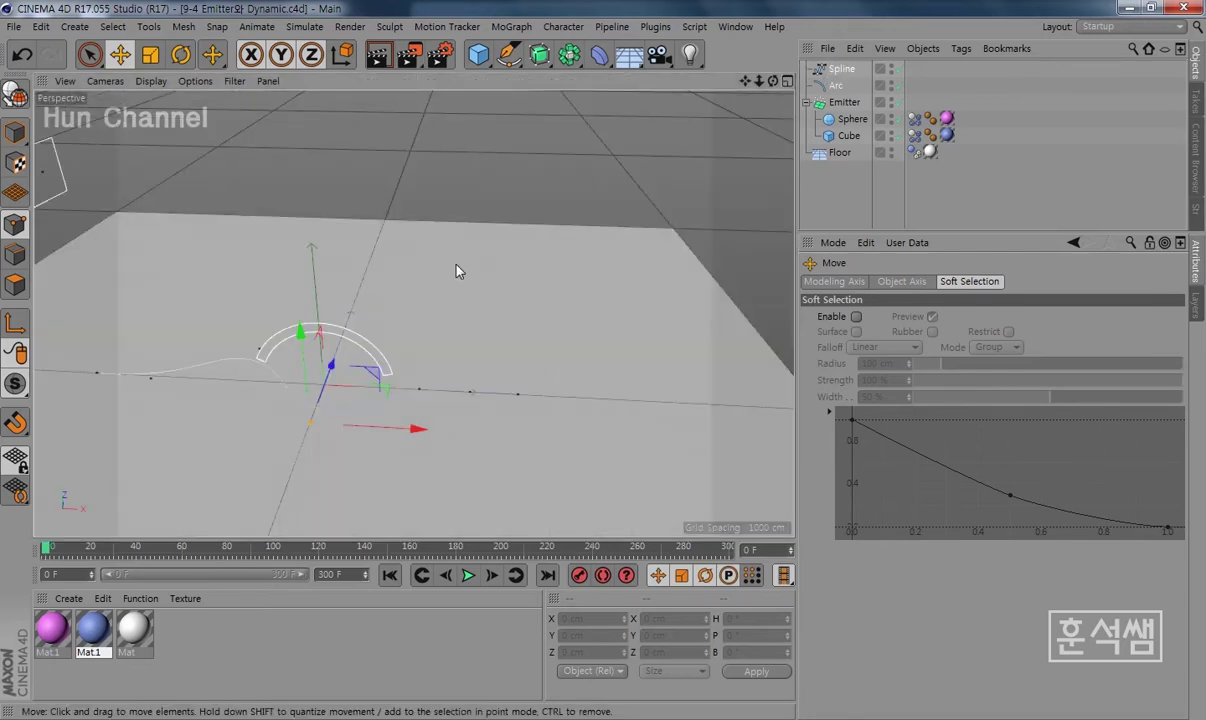
mouse_move(527, 316)
left_mouse_down("alt")
mouse_move(500, 383)
mouse_move(479, 299)
mouse_move(484, 326)
mouse_move(506, 336)
mouse_move(565, 151)
left_mouse_up("alt")
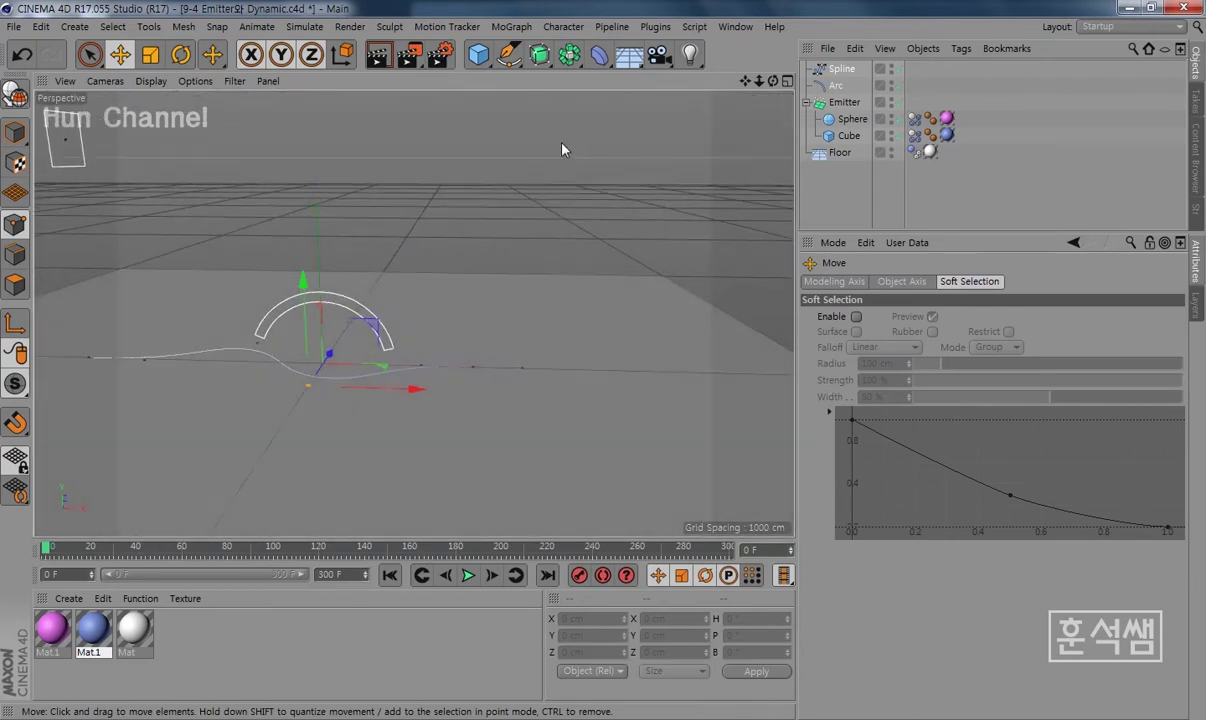
left_click(539, 54)
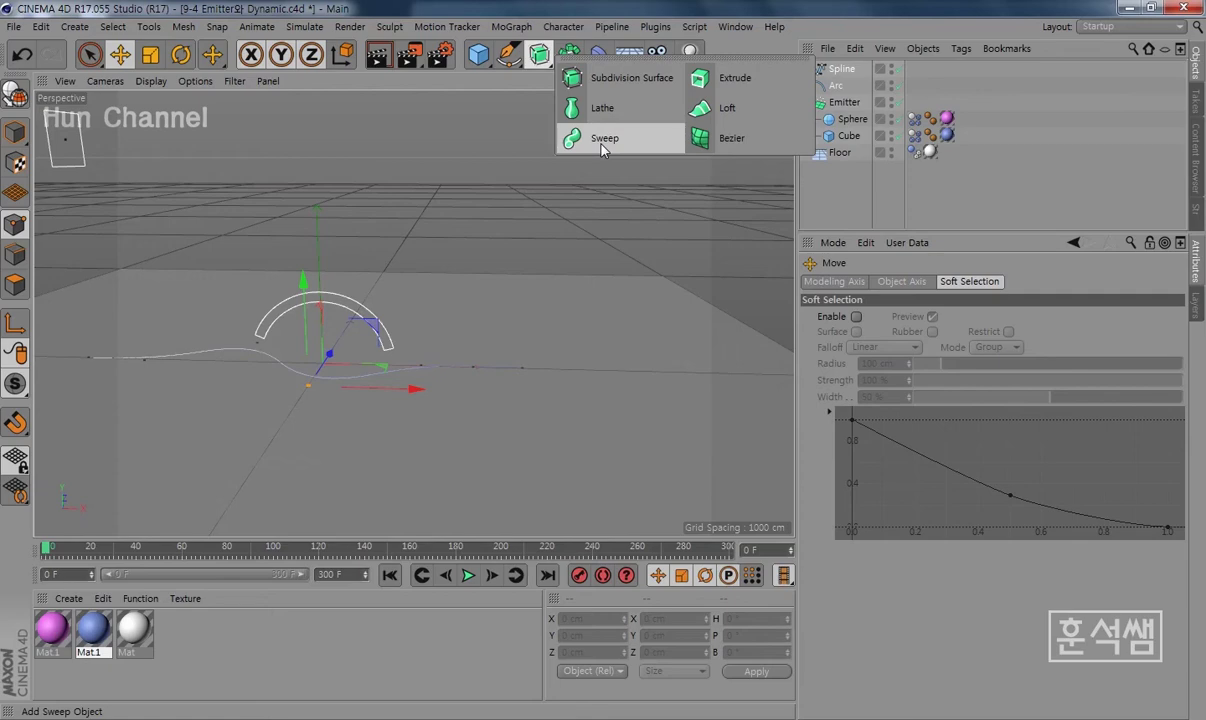
Step: Add a Sweep and nest the Arc profile above the Spline path beneath it
left_click(603, 139)
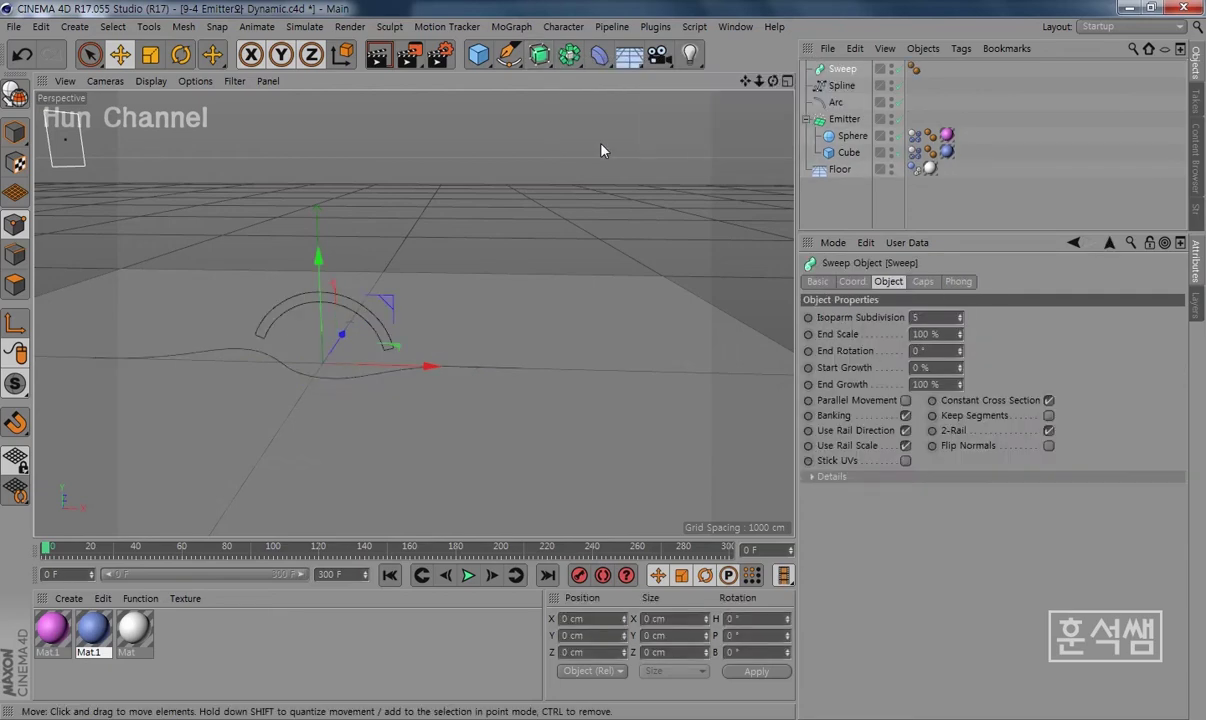
left_click(842, 86)
left_click(838, 102, "shift")
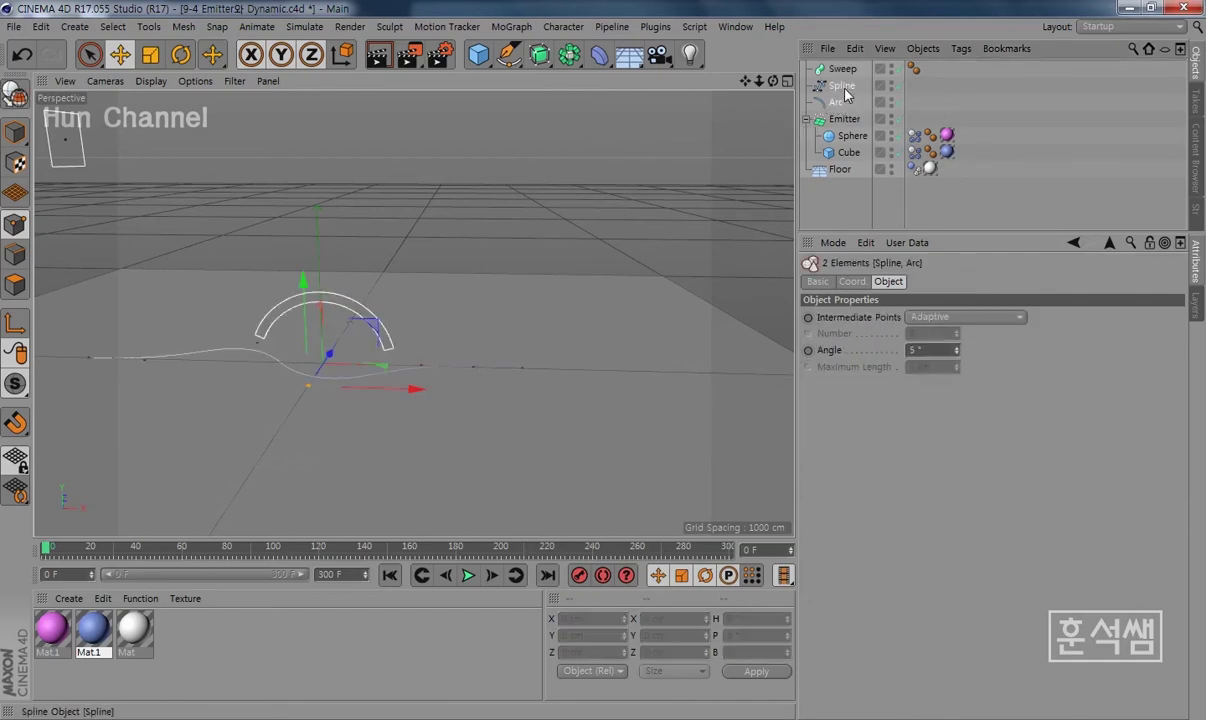
left_click_drag(842, 86, 850, 72)
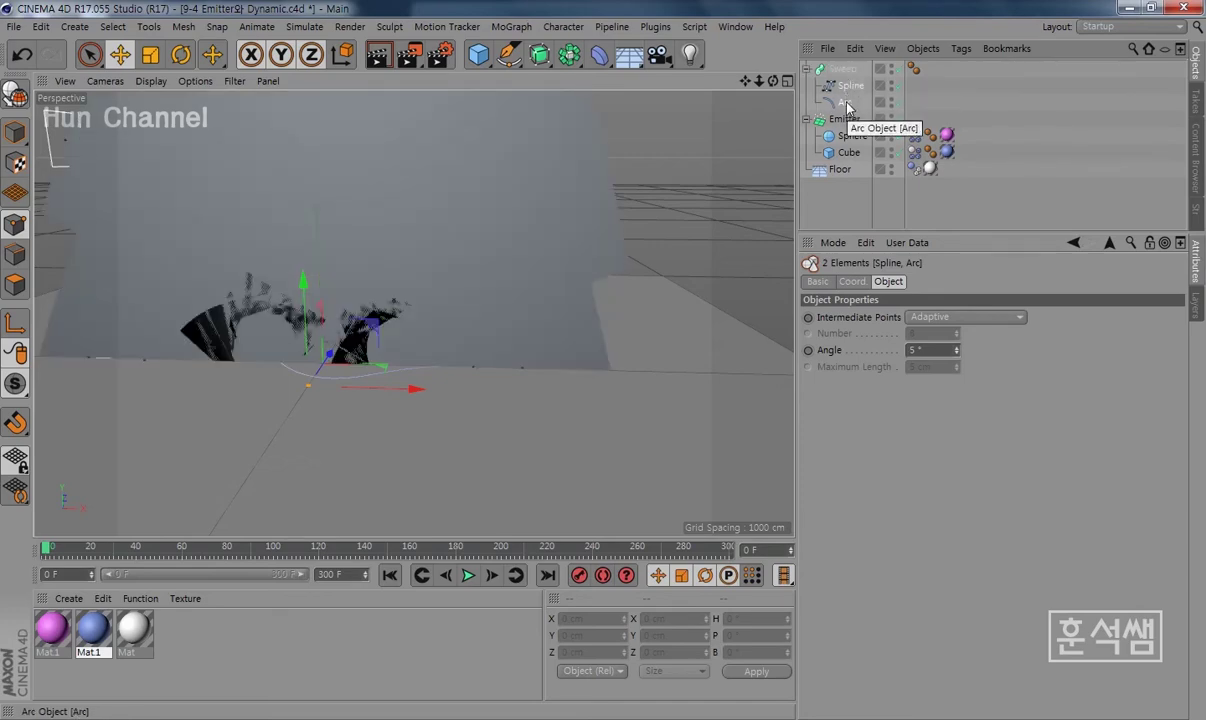
left_click(844, 104)
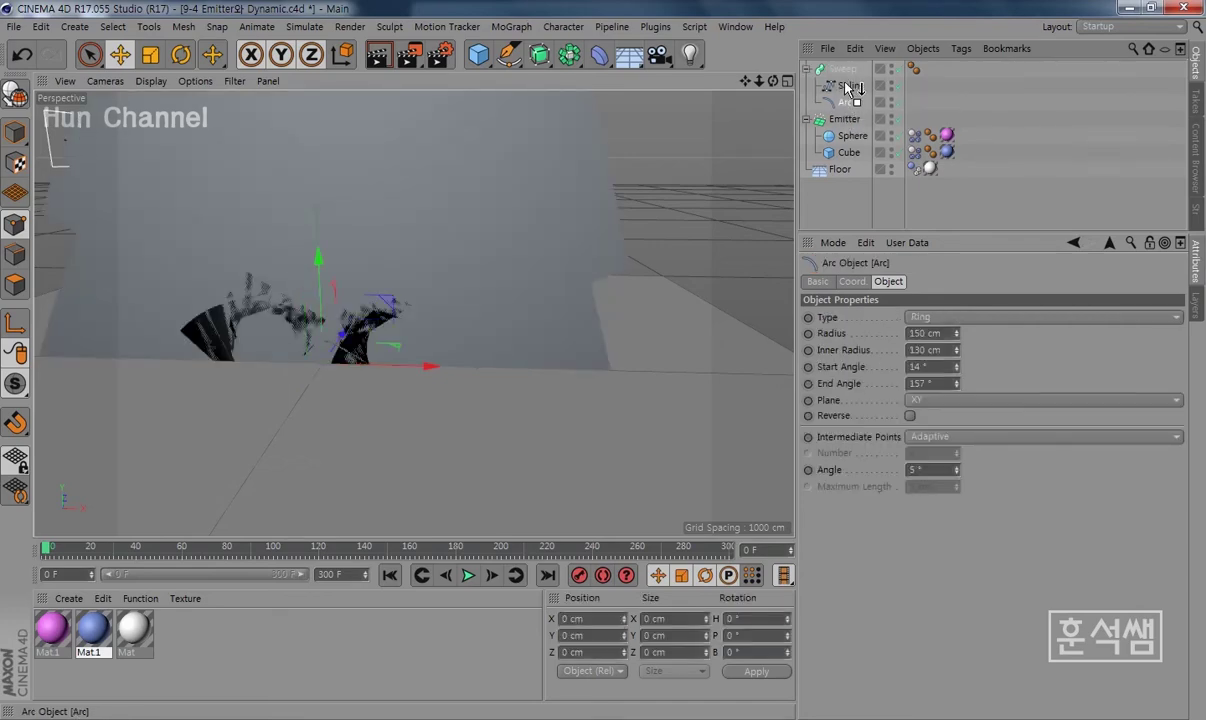
left_click_drag(844, 104, 841, 86)
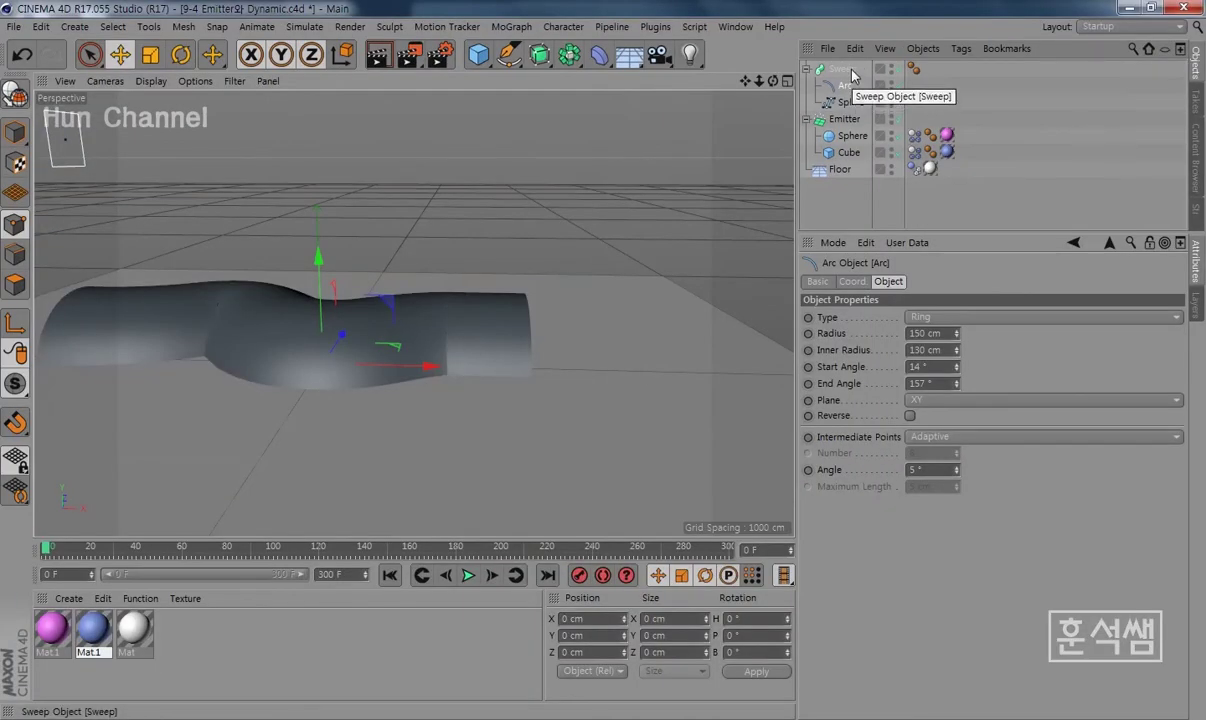
Step: Raise the Sweep tube higher above the floor
left_click(851, 71)
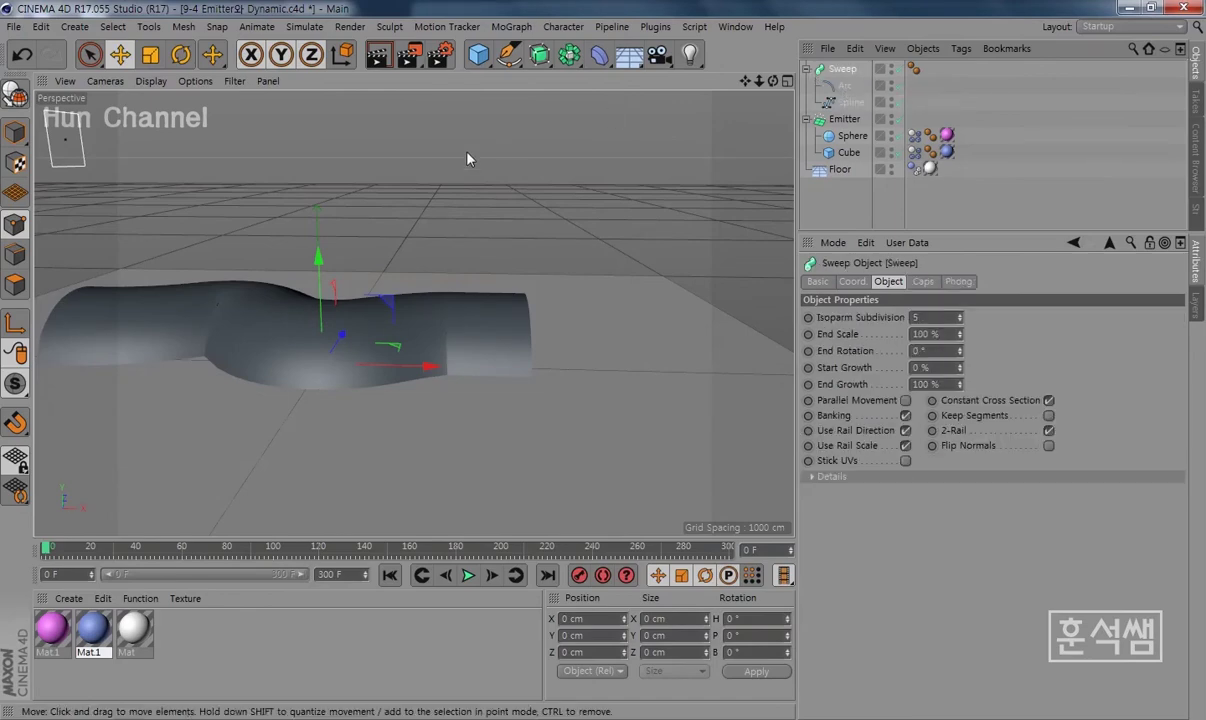
left_click_drag(318, 260, 315, 135)
mouse_move(439, 261)
left_mouse_down("alt")
mouse_move(340, 278)
mouse_move(194, 272)
mouse_move(389, 273)
mouse_move(468, 363)
mouse_move(457, 334)
left_mouse_up("alt")
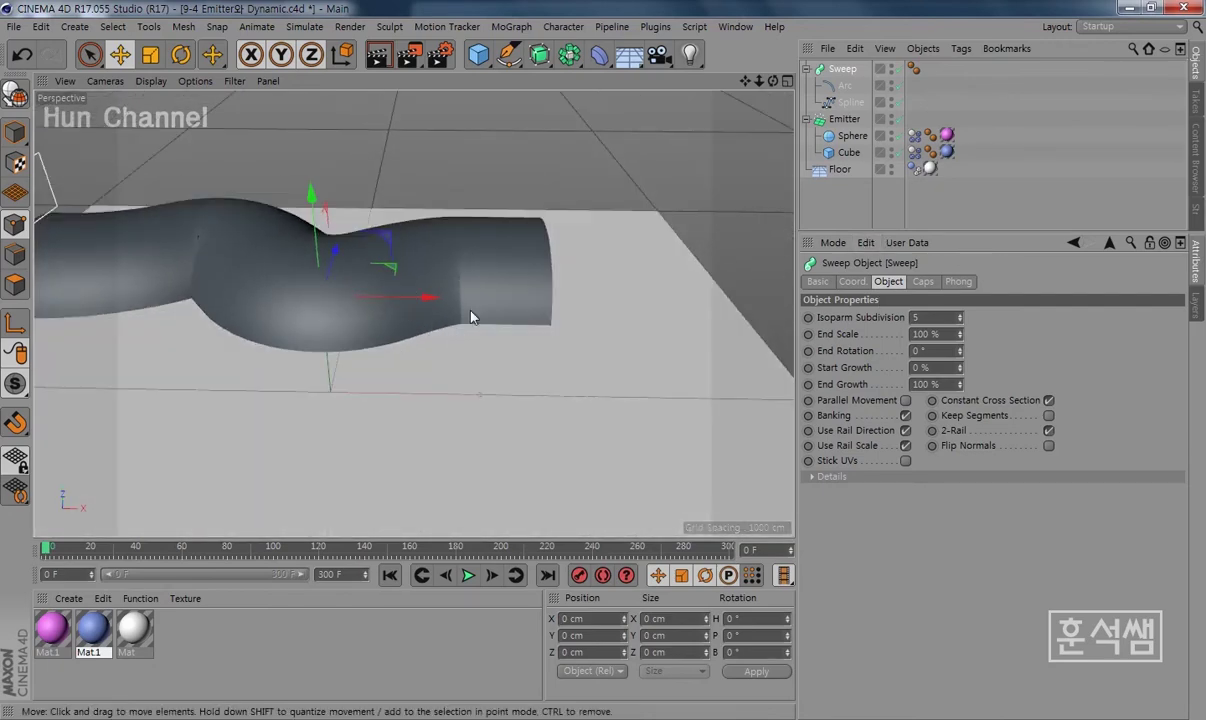
Step: Adjust the Arc profile's angles to 58° start and 355° end to slot the tube
left_click(845, 87)
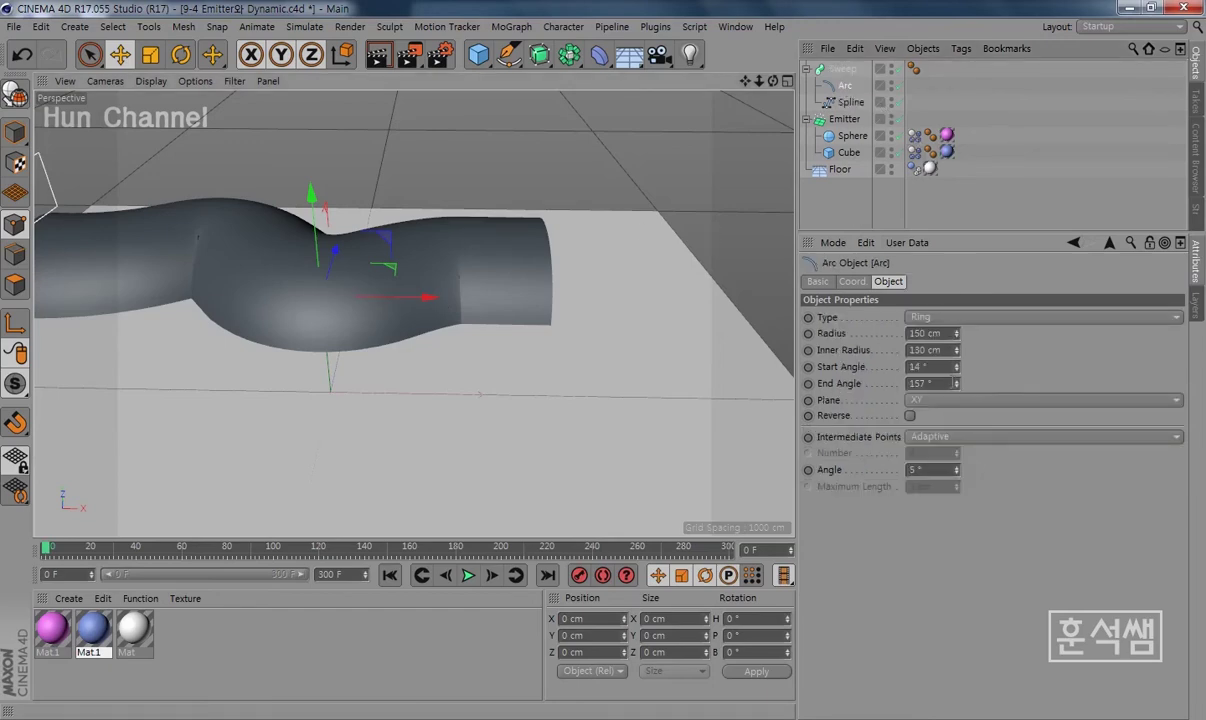
left_click(957, 382)
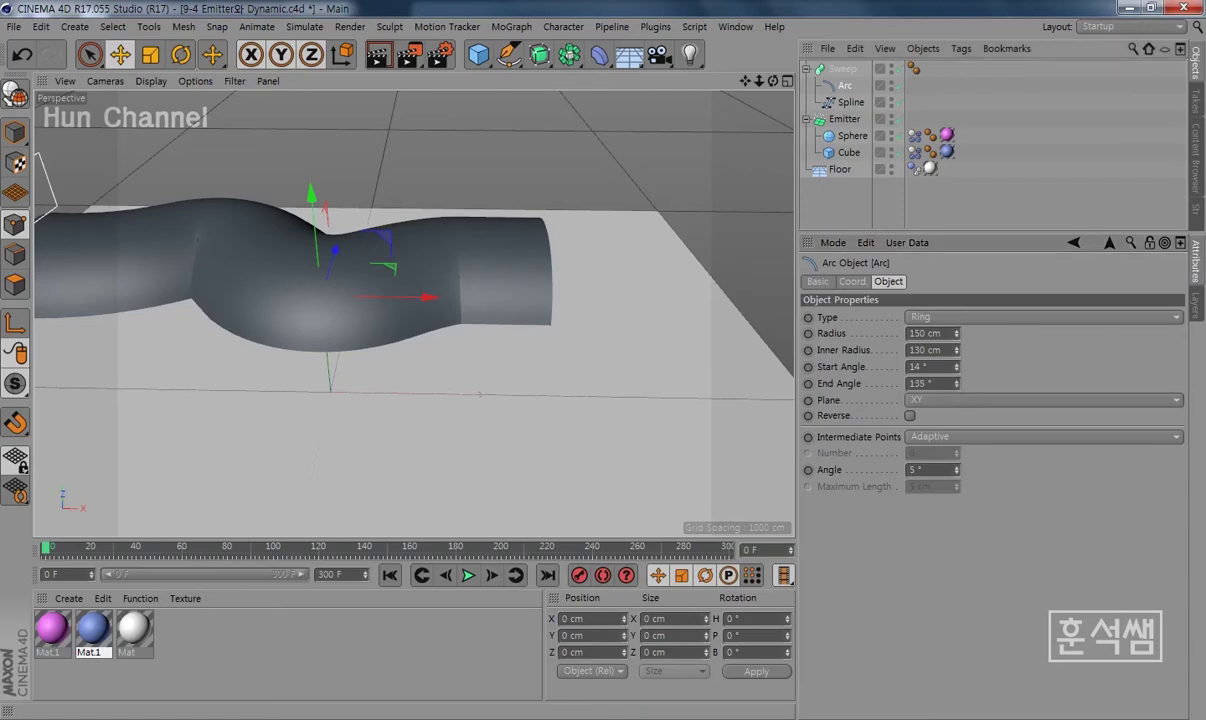
mouse_move(957, 383)
left_mouse_down()
mouse_move(957, 330)
mouse_move(957, 362)
mouse_move(957, 340)
left_mouse_up()
left_click(956, 370)
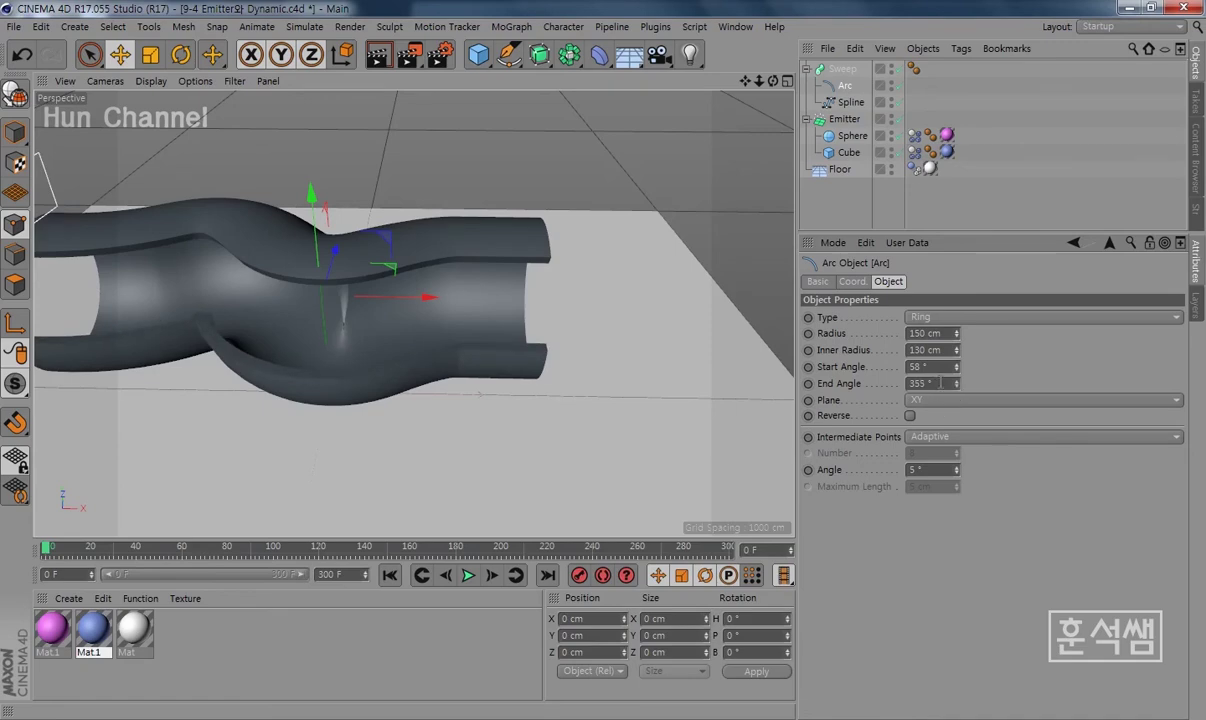
Step: Set the Arc's End Angle to 360° and Start Angle to 180°
left_click(941, 383)
type("360")
key("Return")
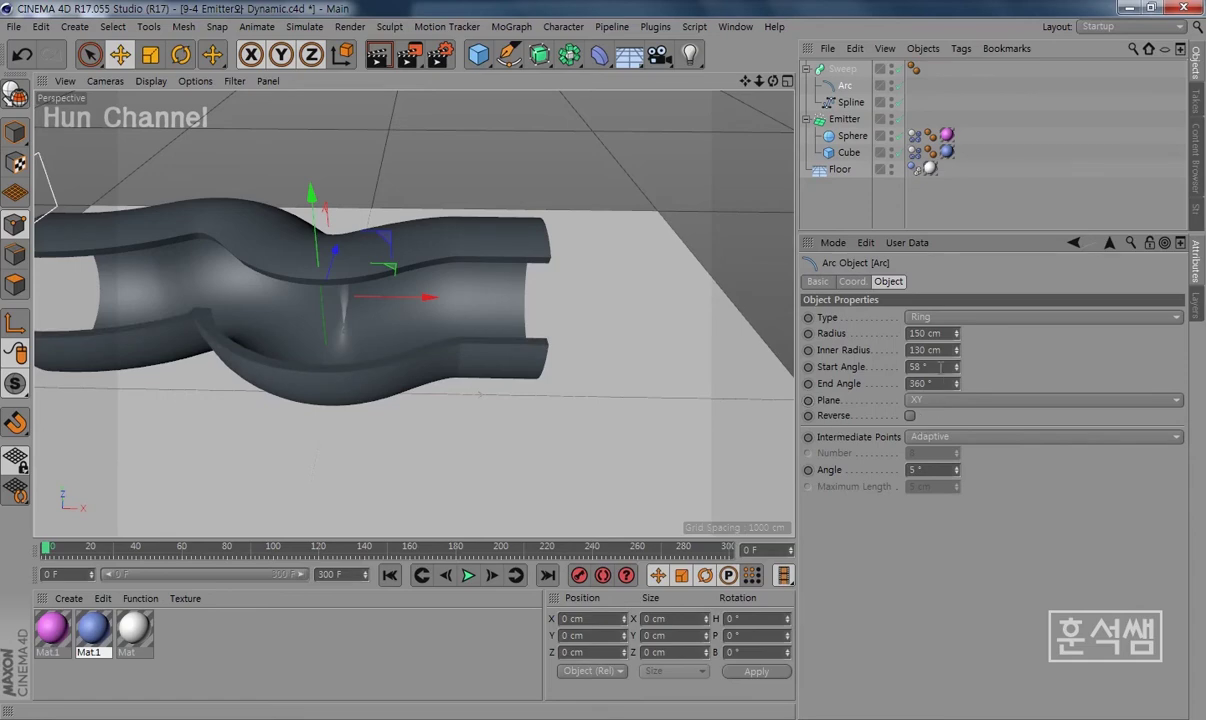
left_click(940, 367)
type("0")
key("Return")
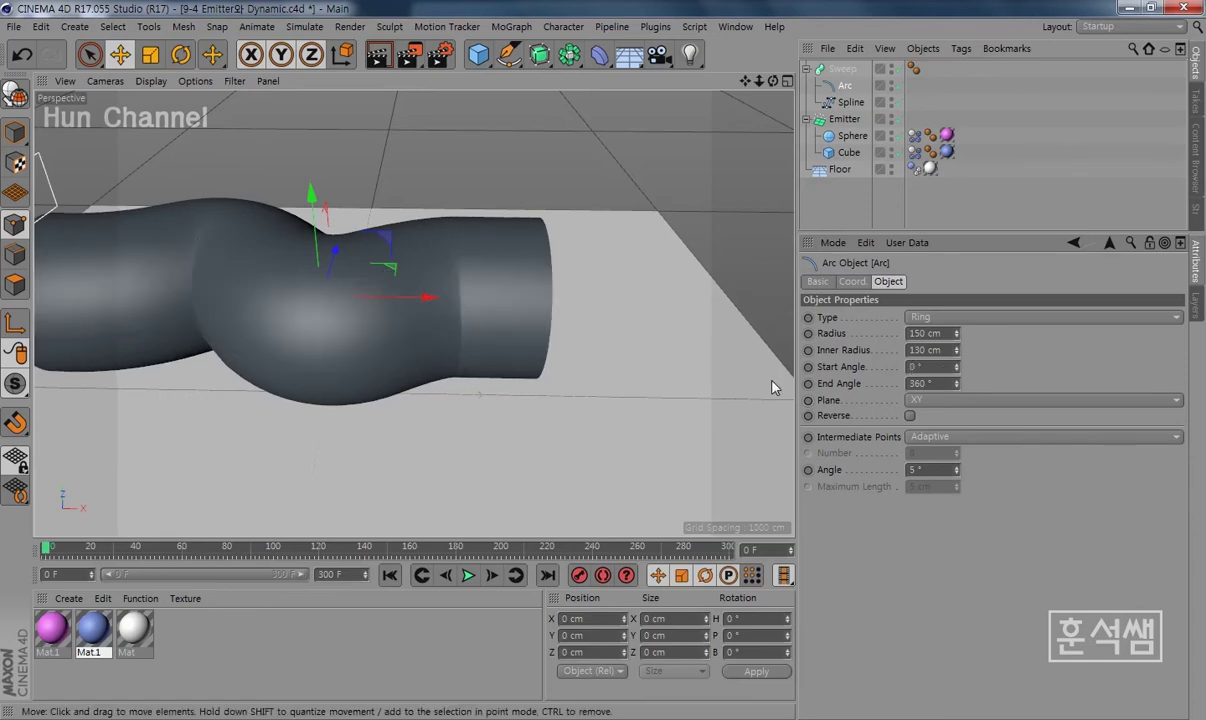
type("180")
key("Return")
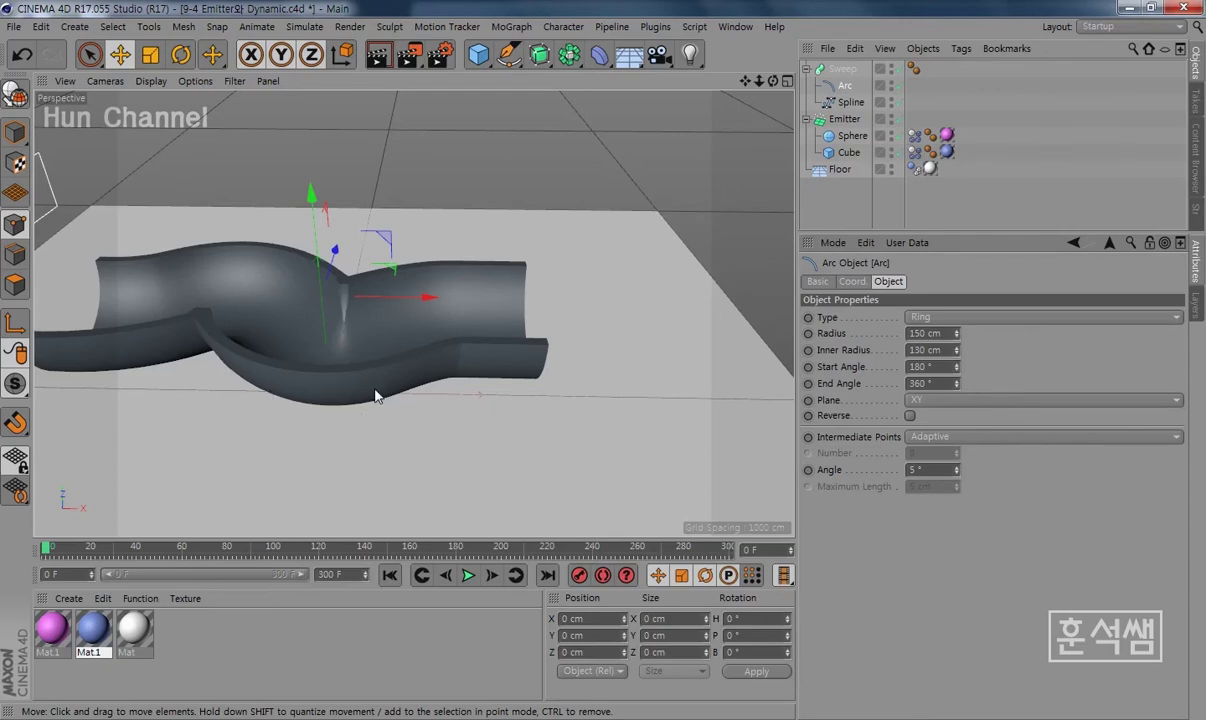
Step: Orbit and zoom around the open half-pipe channel to inspect it
left_click_drag(377, 396, 349, 388, "alt")
scroll(340, 378, "up", 5)
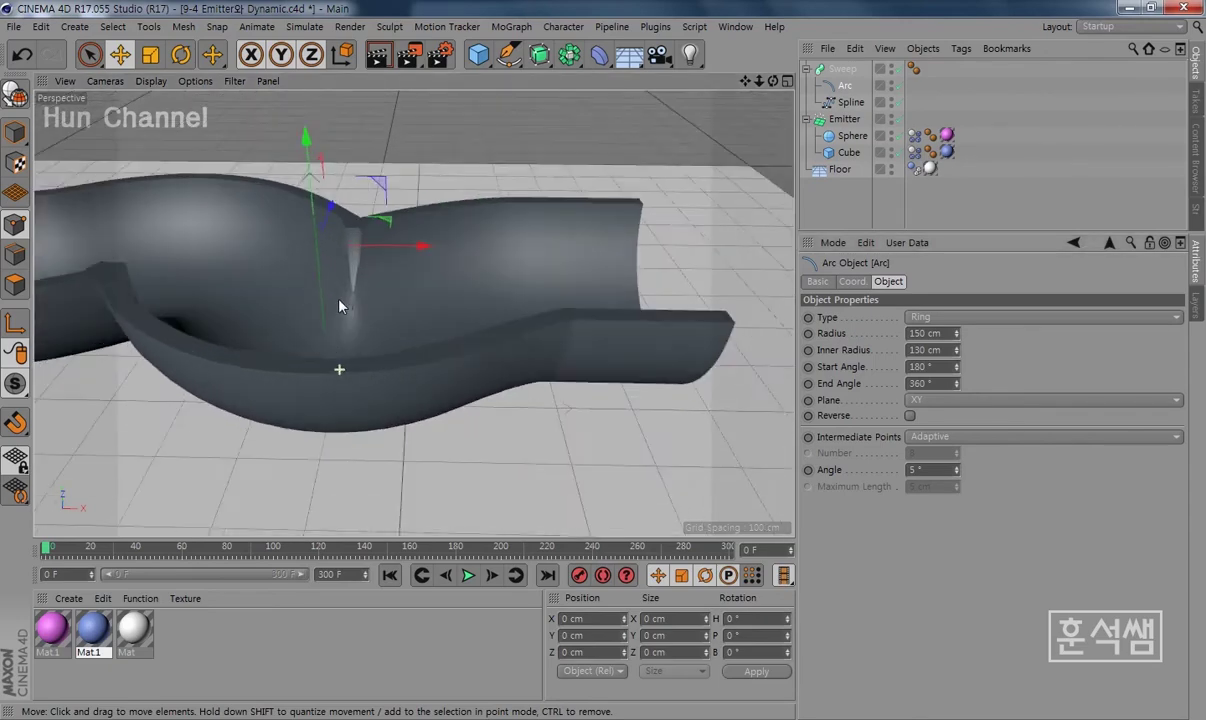
scroll(396, 310, "up", 3)
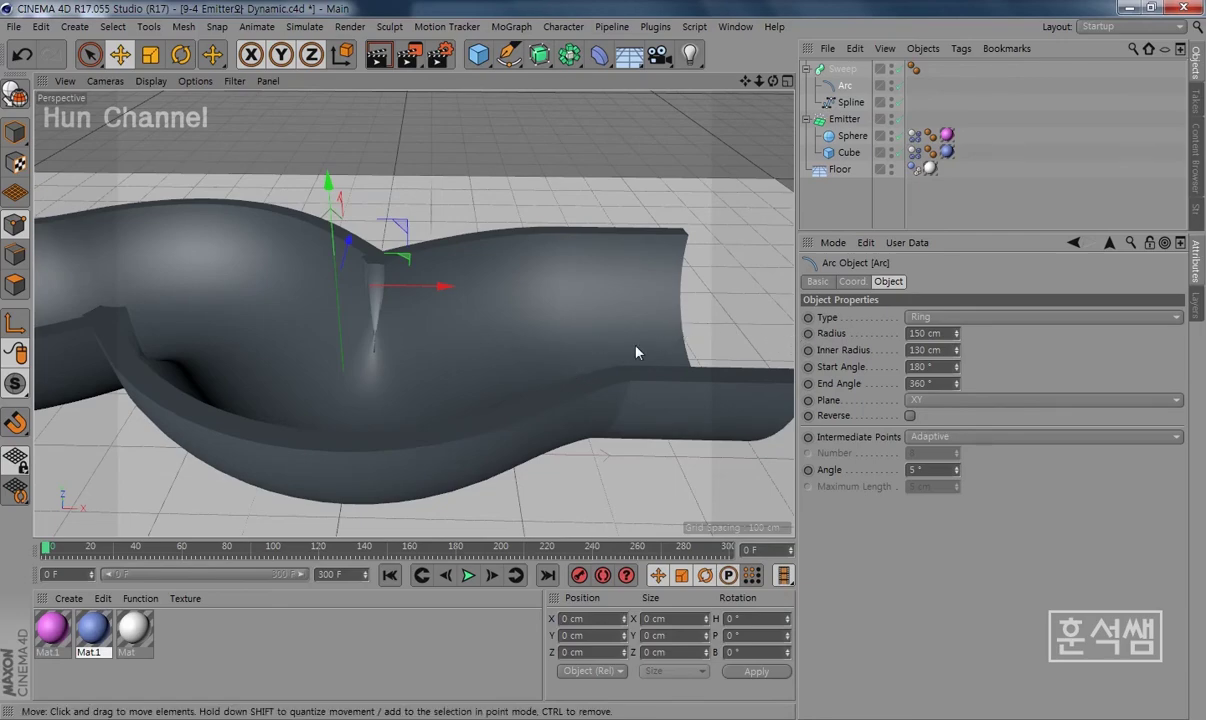
mouse_move(636, 352)
left_mouse_down("alt")
mouse_move(551, 393)
mouse_move(412, 317)
left_mouse_up("alt")
scroll(317, 358, "down", 3)
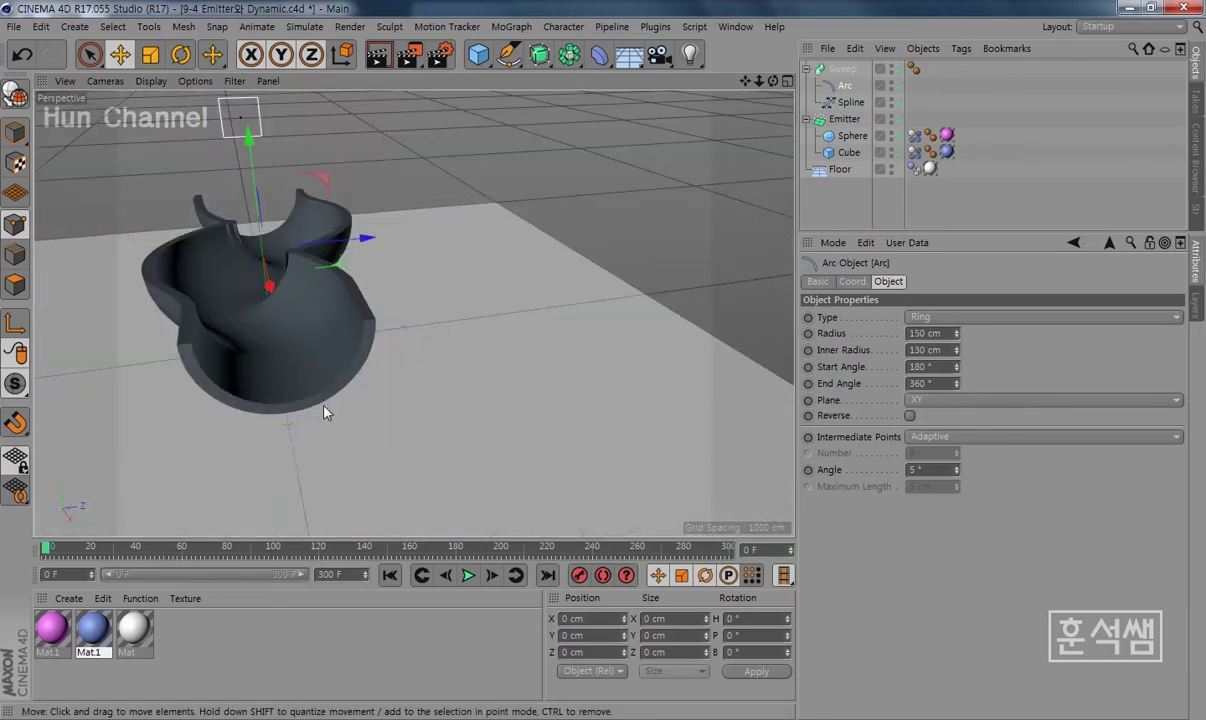
mouse_move(323, 411)
left_mouse_down("alt")
mouse_move(377, 418)
mouse_move(358, 431)
mouse_move(345, 288)
mouse_move(340, 345)
mouse_move(453, 365)
left_mouse_up("alt")
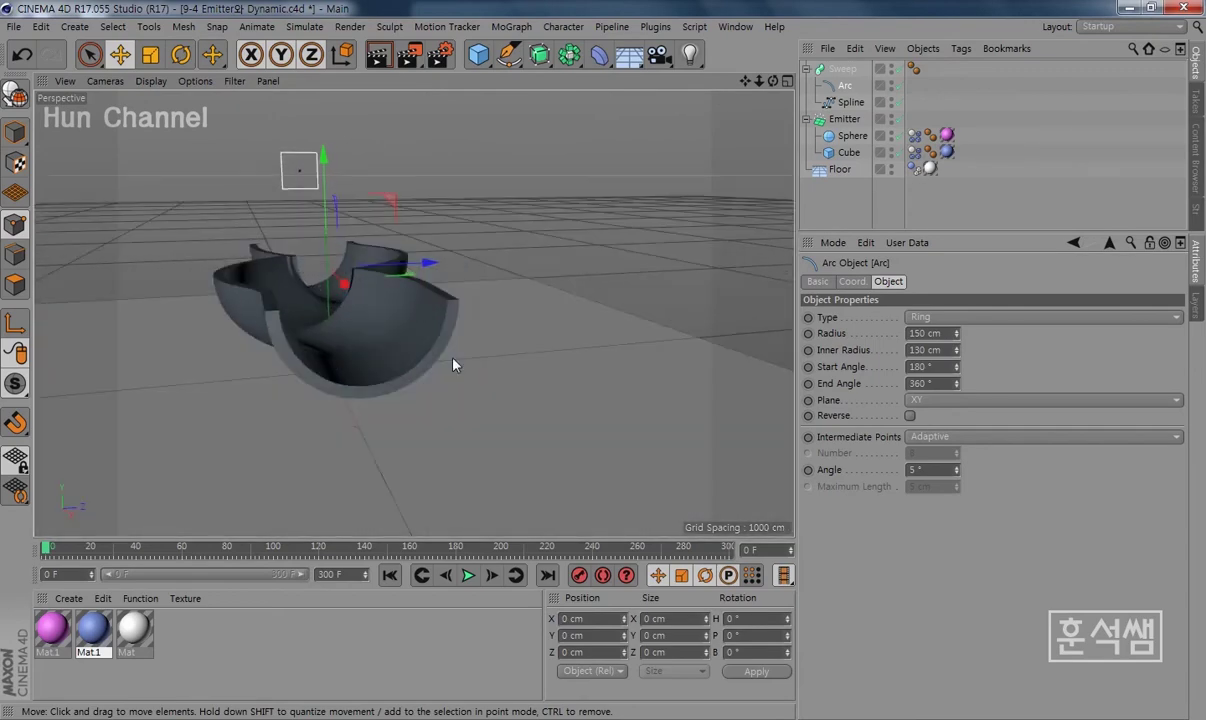
Step: Try an Arc inner radius of 119 cm, then lower it and reduce the radius toward 100 cm
left_click(948, 350)
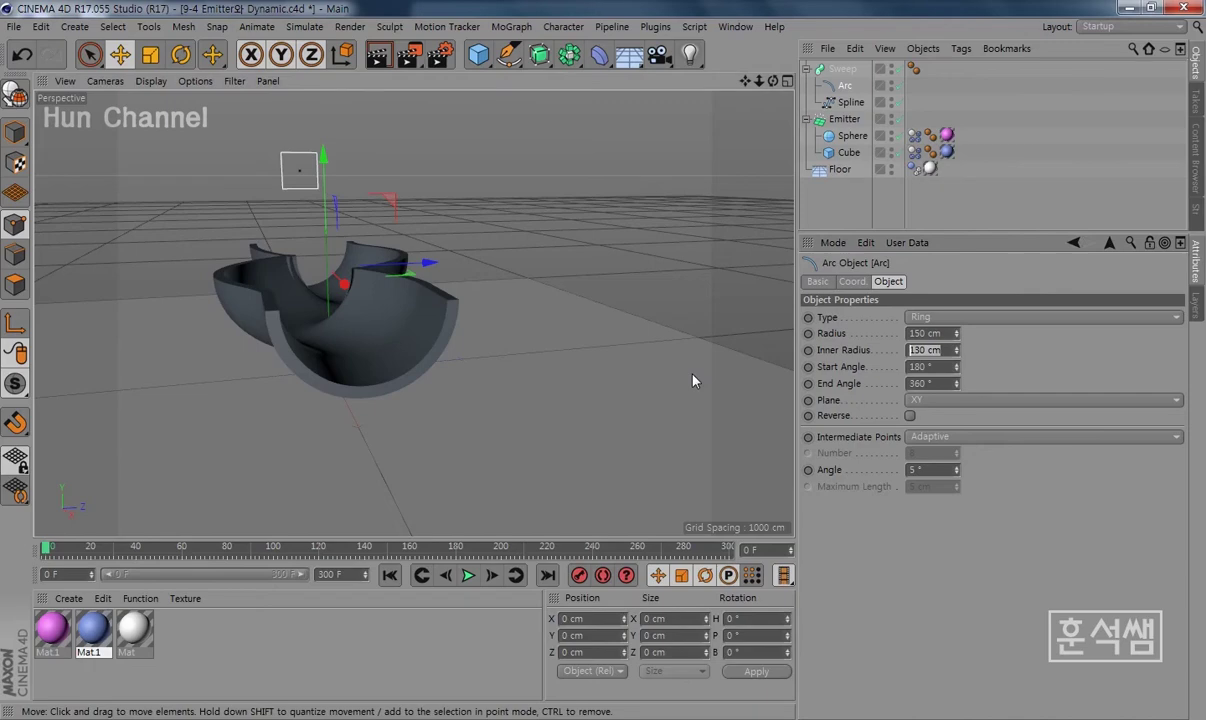
type("119")
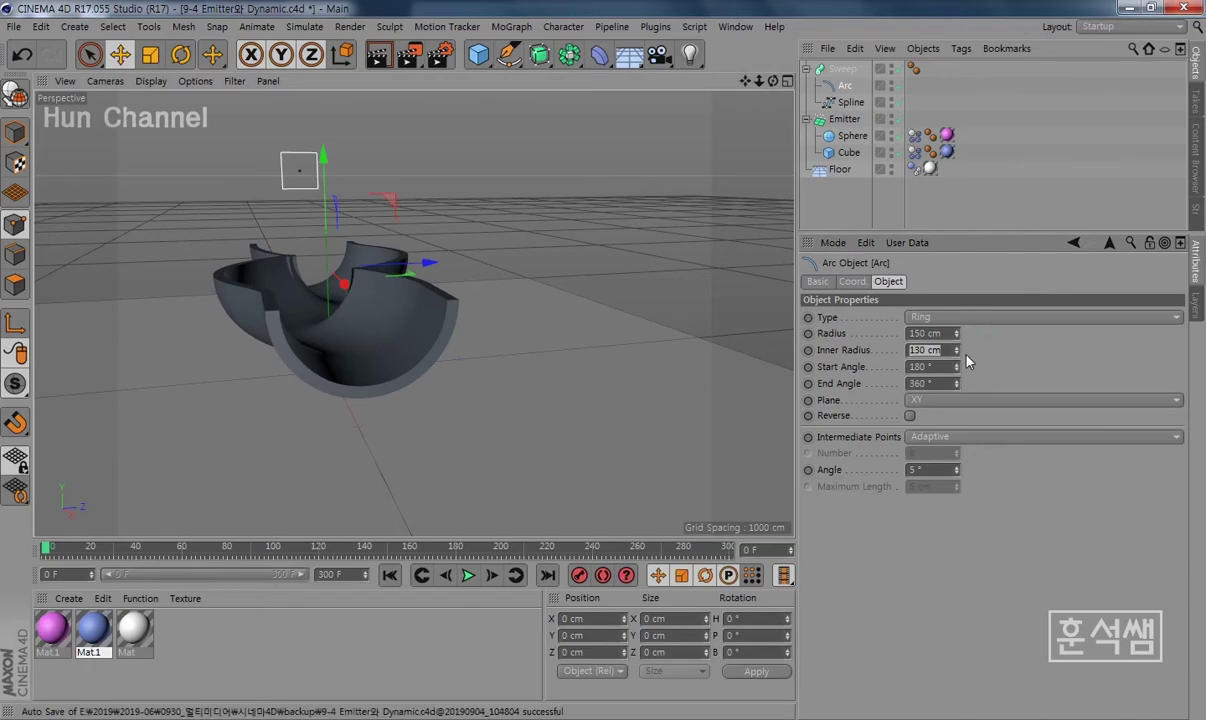
key("Return")
left_click_drag(956, 350, 956, 380)
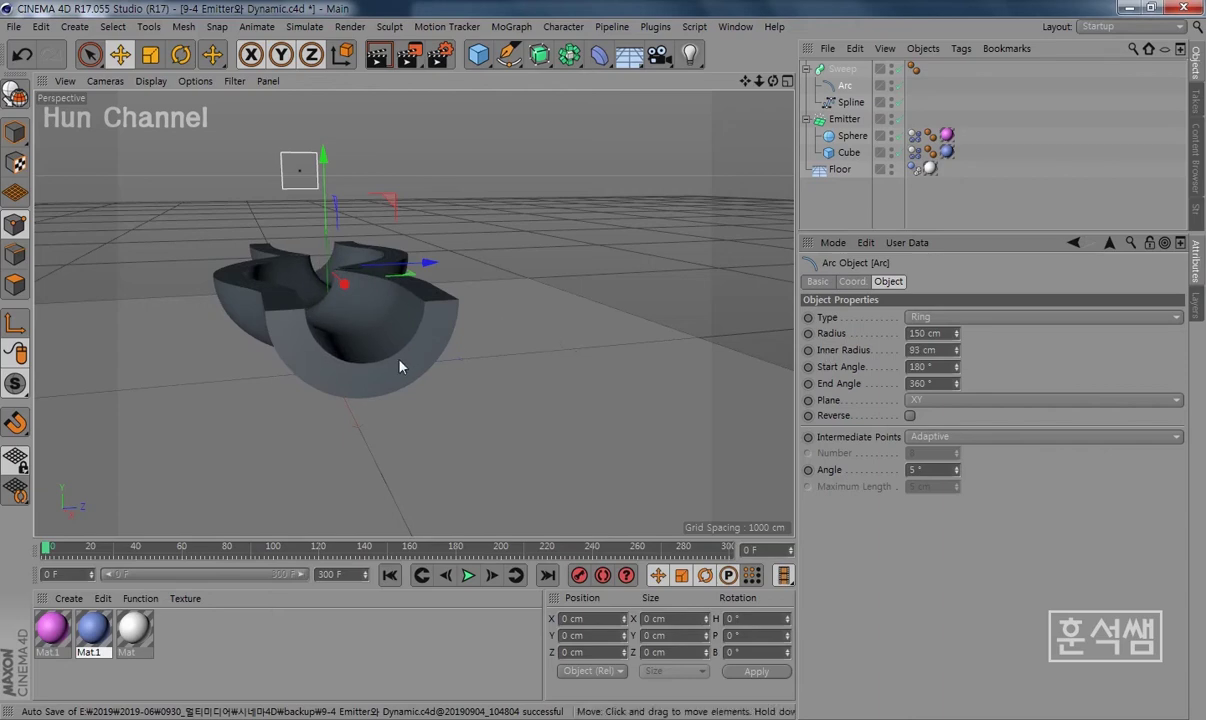
left_click_drag(398, 363, 401, 457, "alt")
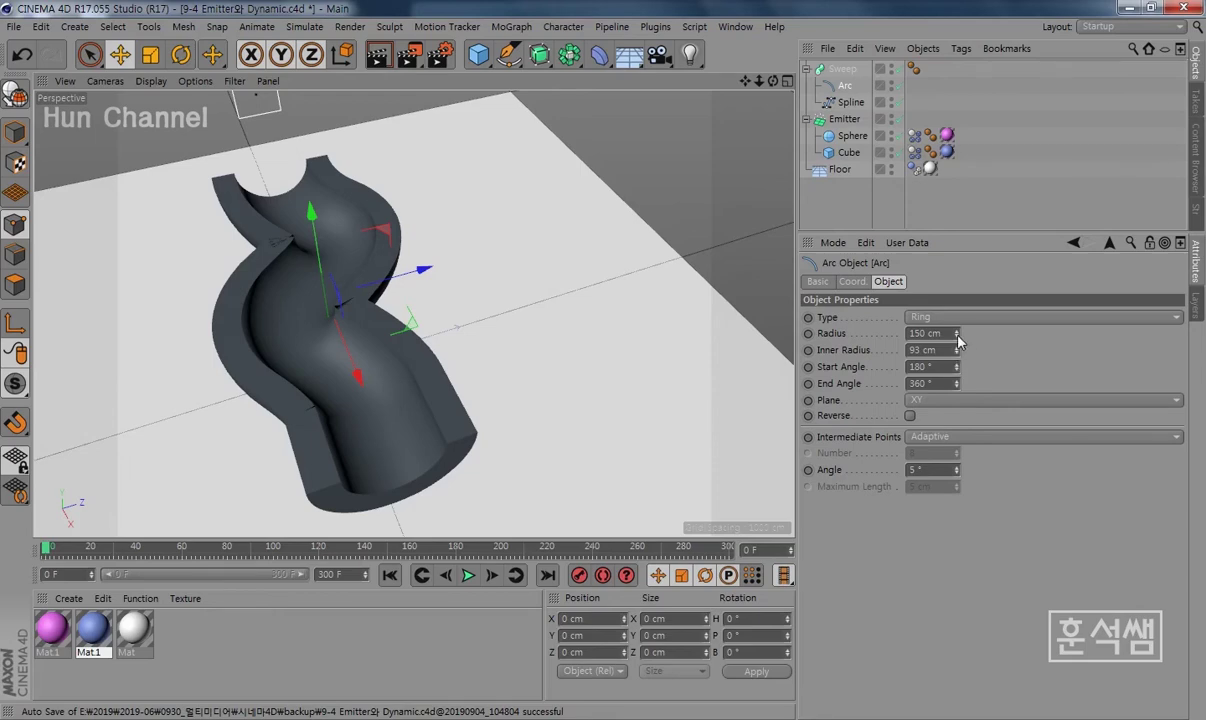
mouse_move(957, 338)
left_mouse_down()
mouse_move(957, 370)
mouse_move(957, 355)
left_mouse_up()
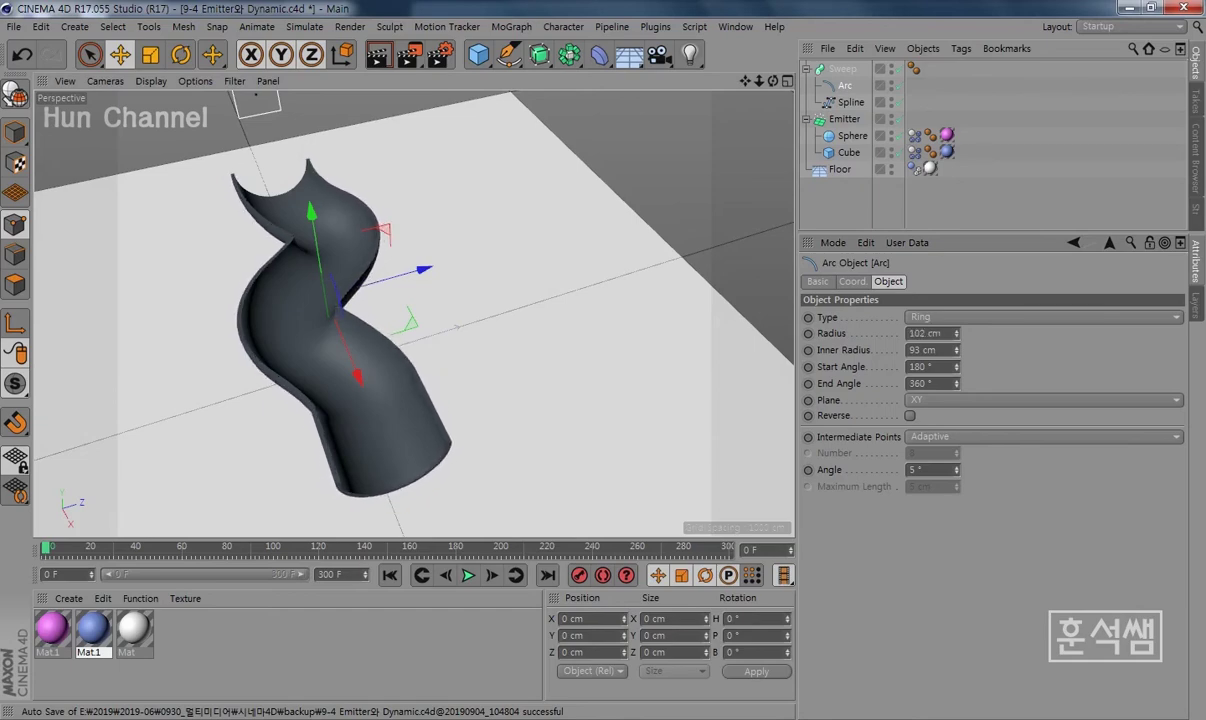
left_click_drag(957, 333, 957, 332)
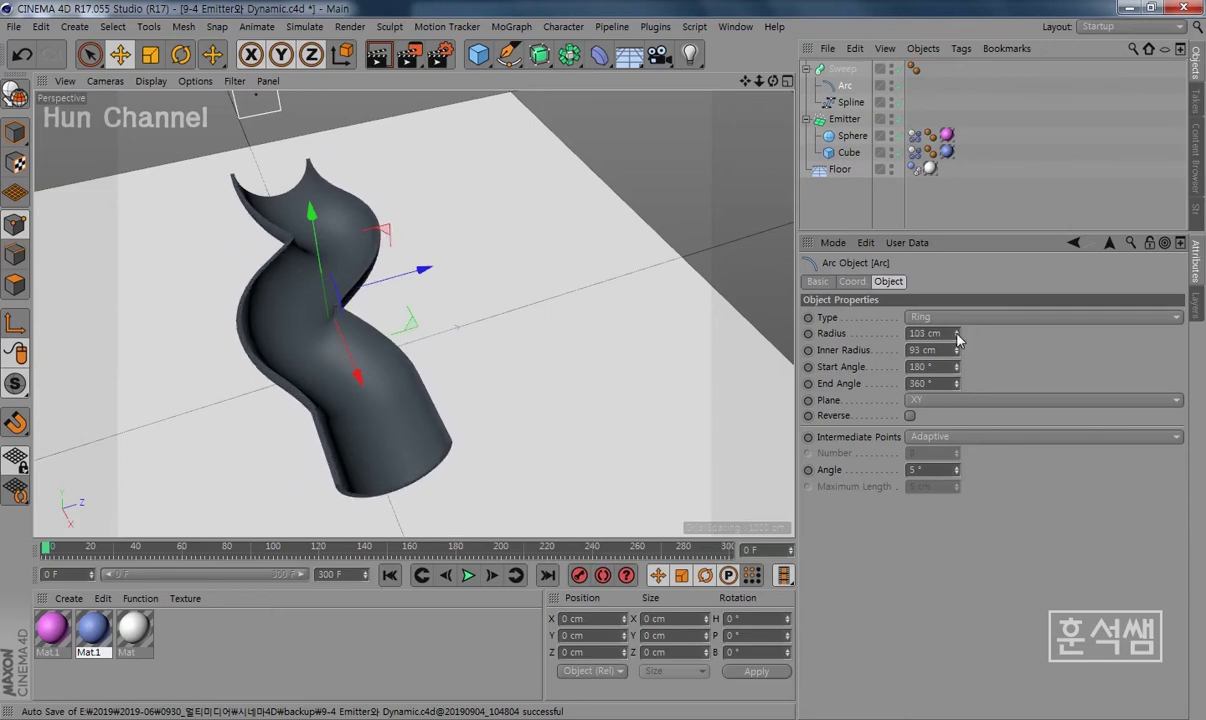
mouse_move(476, 304)
left_mouse_down("alt")
mouse_move(343, 388)
mouse_move(310, 304)
mouse_move(450, 296)
mouse_move(412, 301)
mouse_move(437, 334)
left_mouse_up("alt")
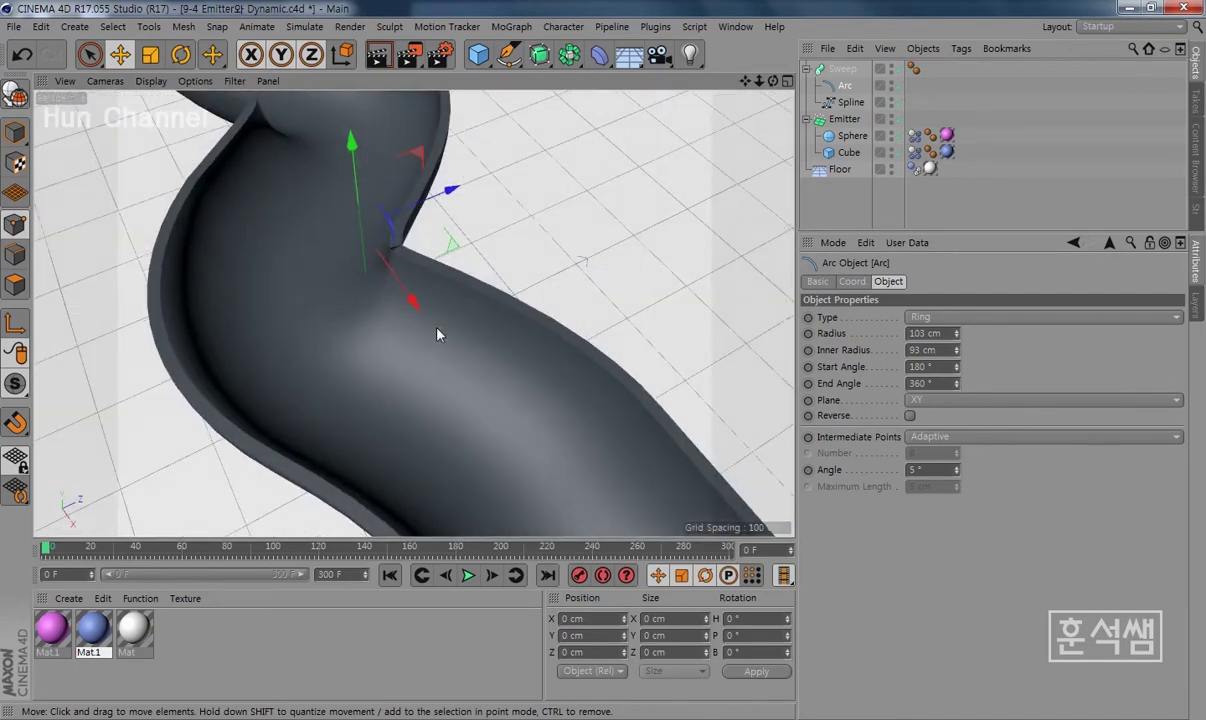
Step: Set the Arc's Inner Radius to exactly 90 cm and Radius to 100 cm
left_click(944, 349)
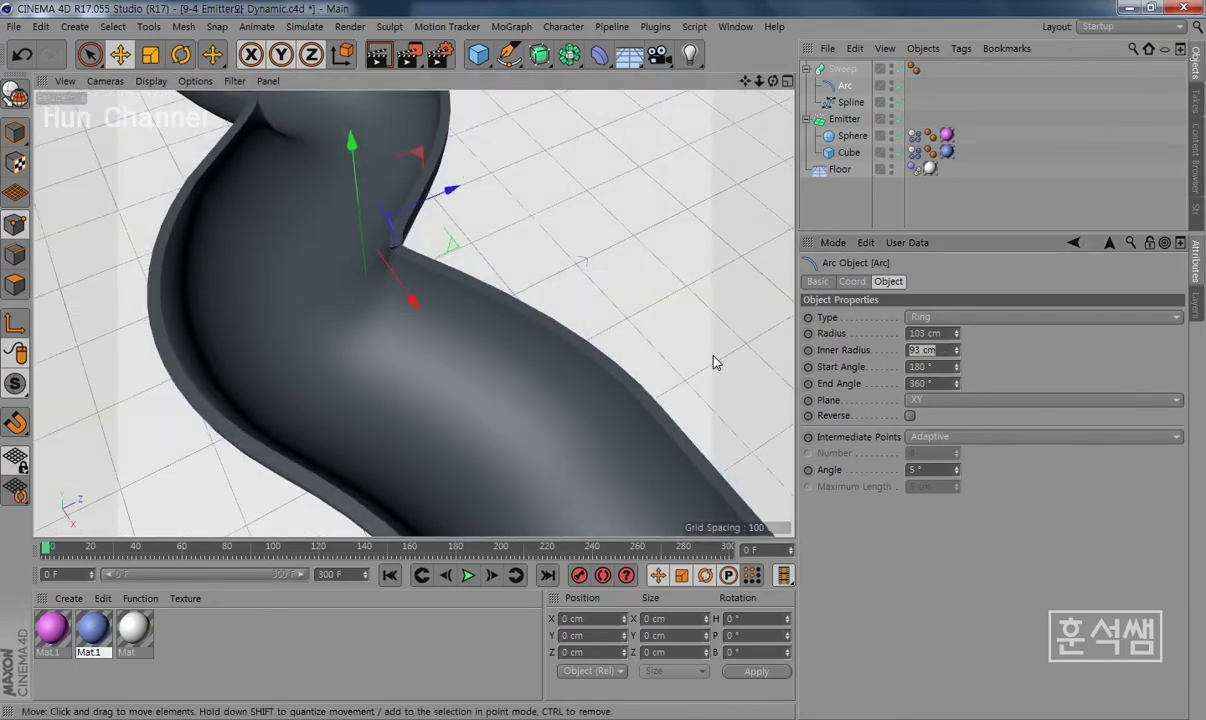
type("90")
key("Return")
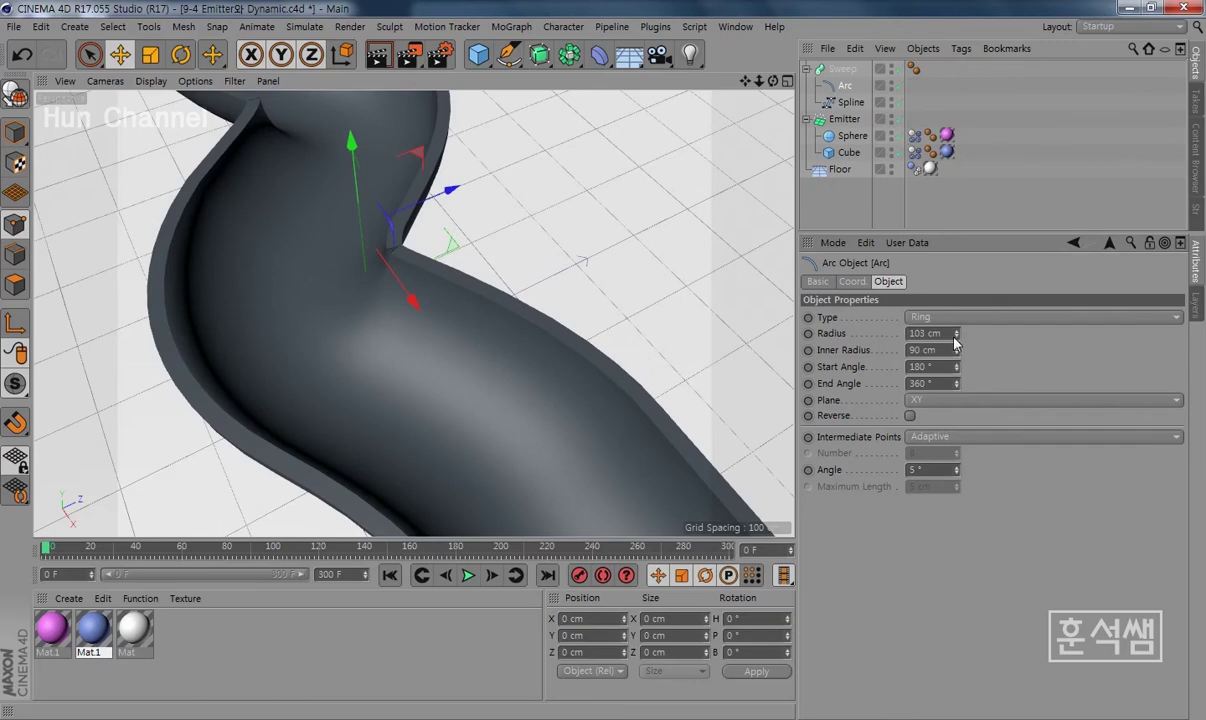
left_click(950, 334)
type("100")
key("Return")
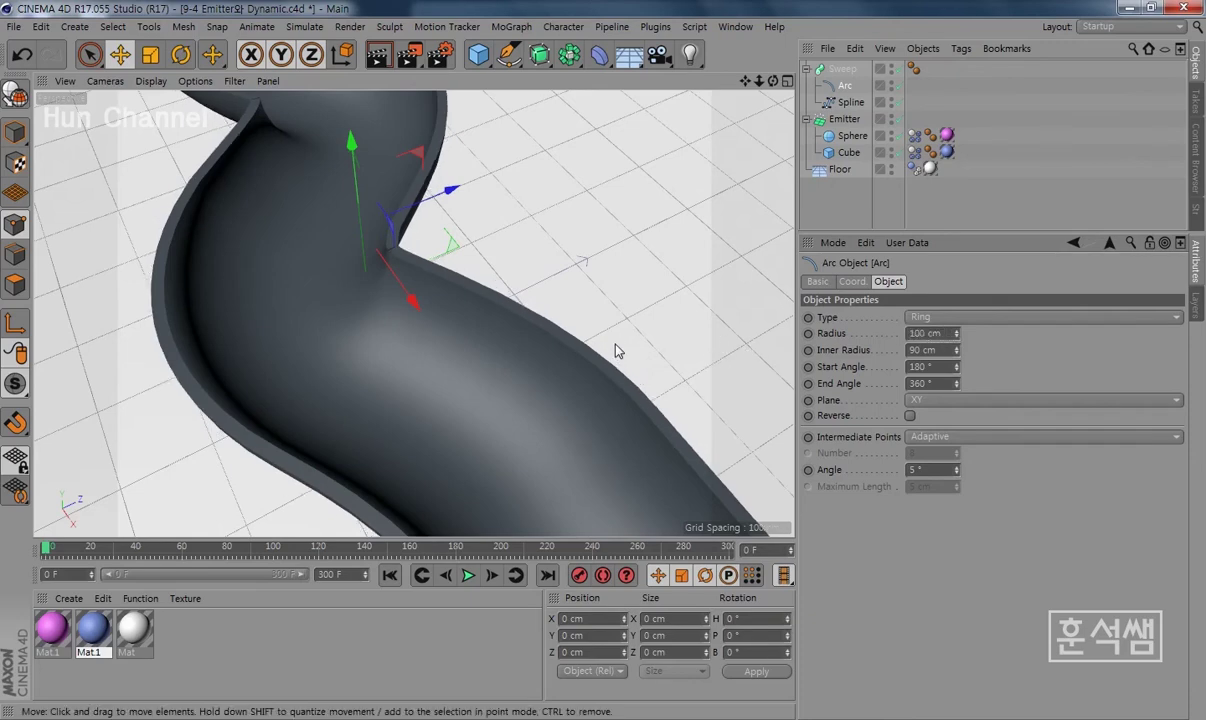
scroll(398, 358, "down", 5)
mouse_move(415, 500)
left_mouse_down("alt")
mouse_move(467, 355)
mouse_move(528, 398)
left_mouse_up("alt")
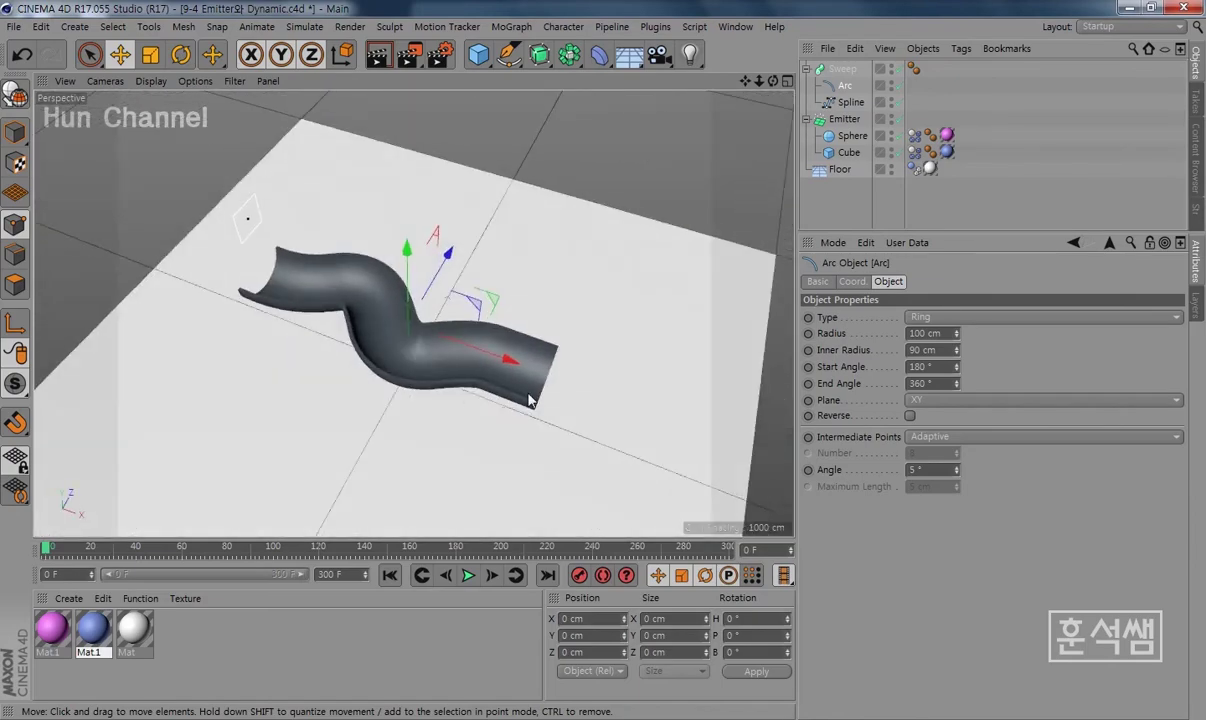
Step: Set the Arc's Inner Radius to 70 cm and Radius to 80 cm
scroll(462, 320, "up", 3)
scroll(462, 320, "up", 3)
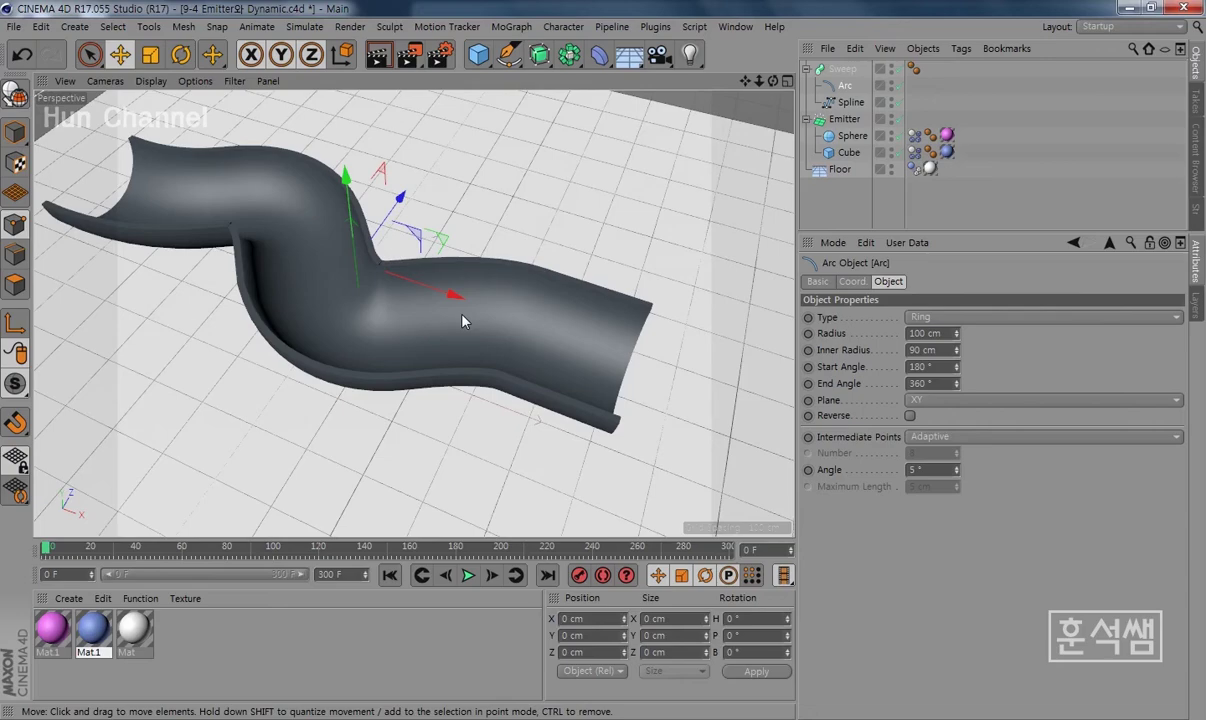
mouse_move(493, 336)
left_mouse_down("alt")
mouse_move(439, 353)
mouse_move(479, 256)
mouse_move(522, 226)
mouse_move(487, 264)
mouse_move(487, 366)
mouse_move(474, 358)
left_mouse_up("alt")
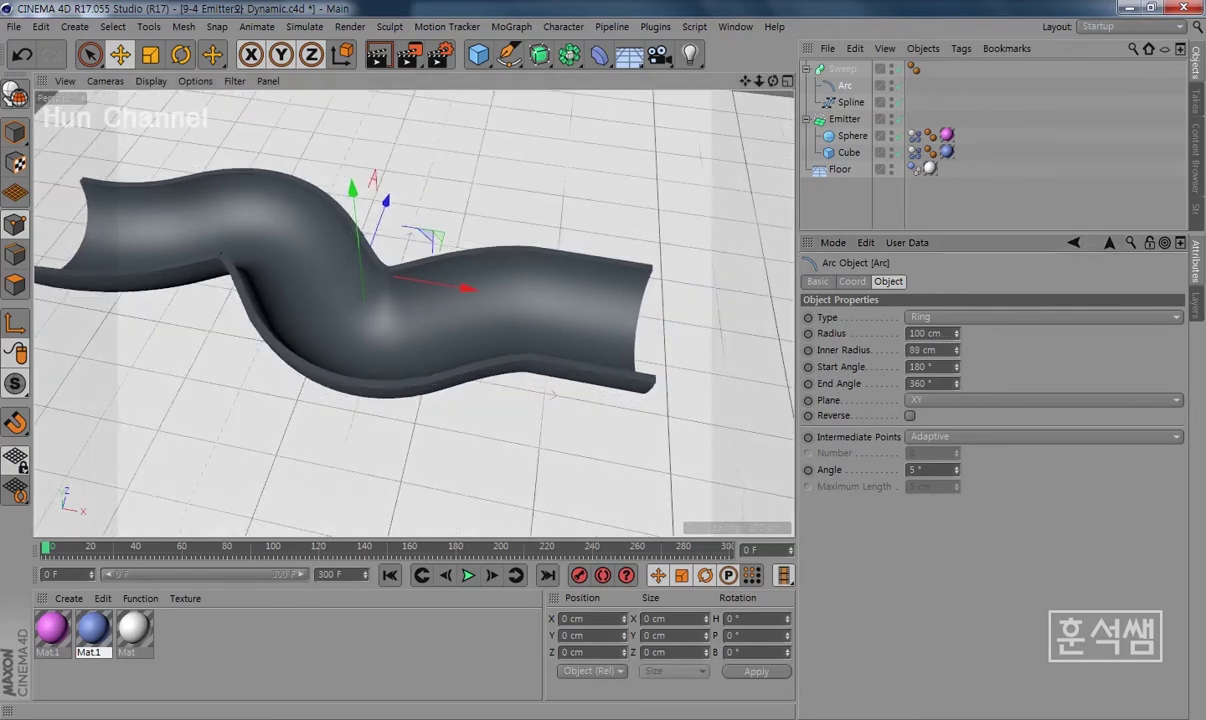
mouse_move(956, 350)
left_mouse_down()
mouse_move(956, 338)
mouse_move(956, 355)
left_mouse_up()
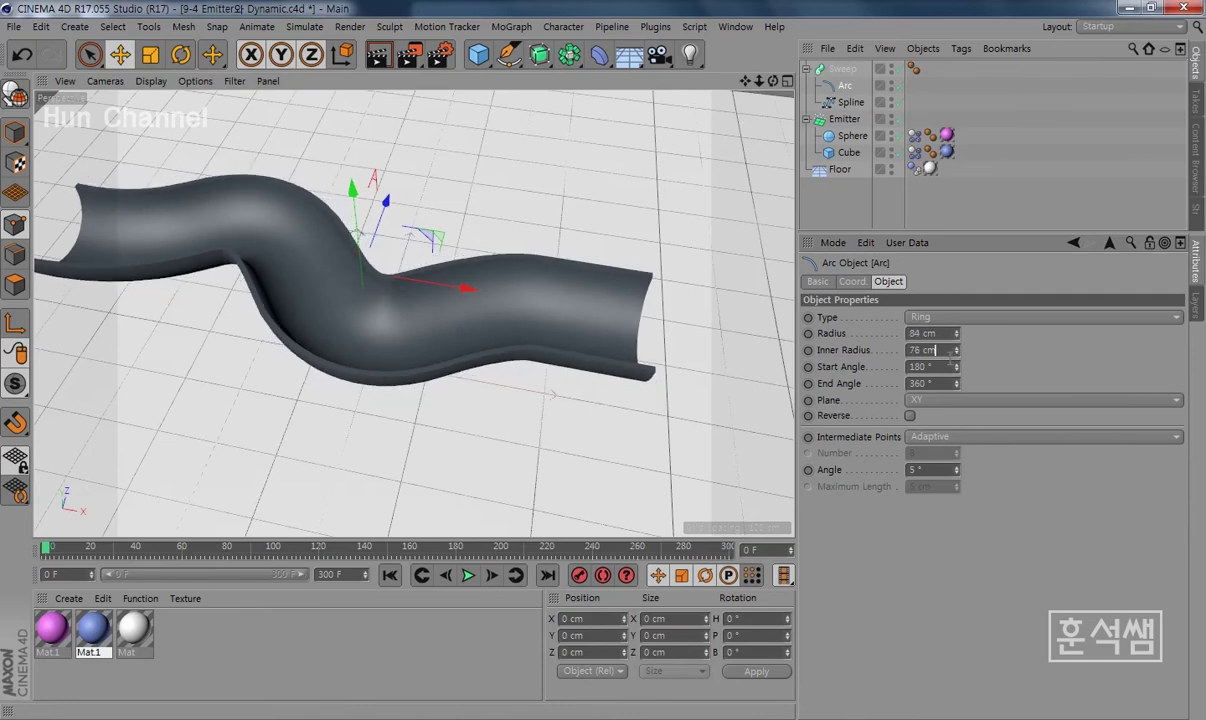
type("70")
key("Return")
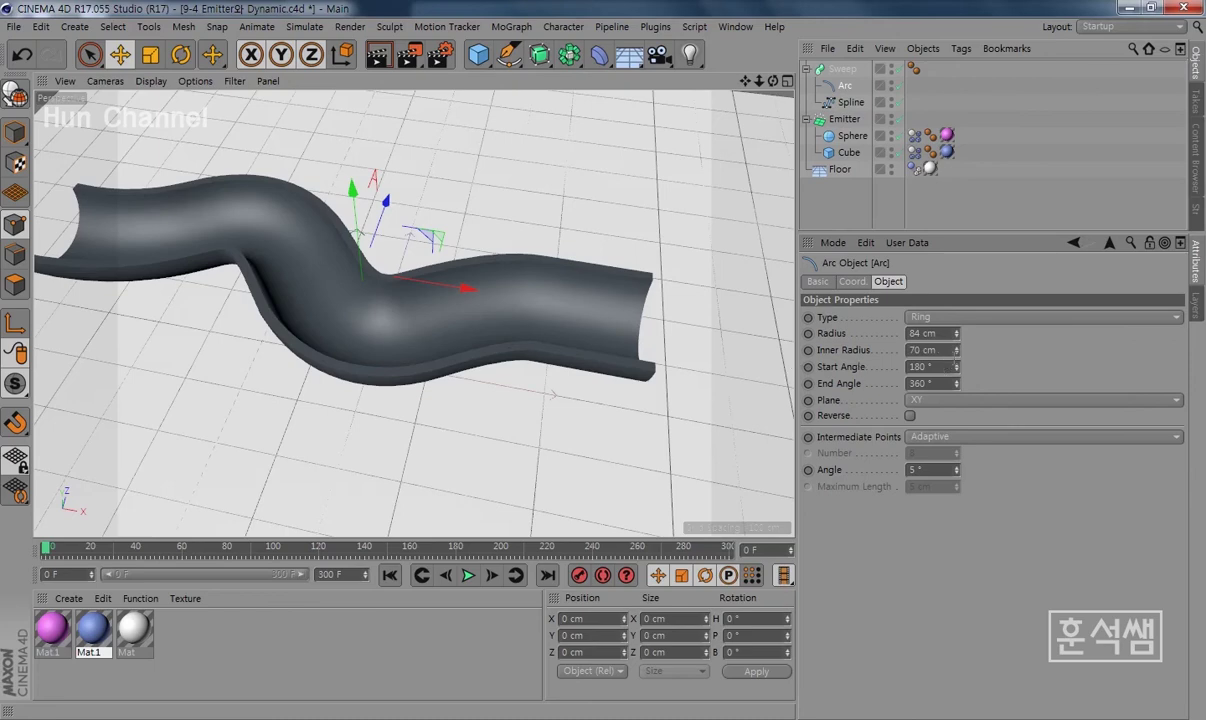
type("80")
key("Return")
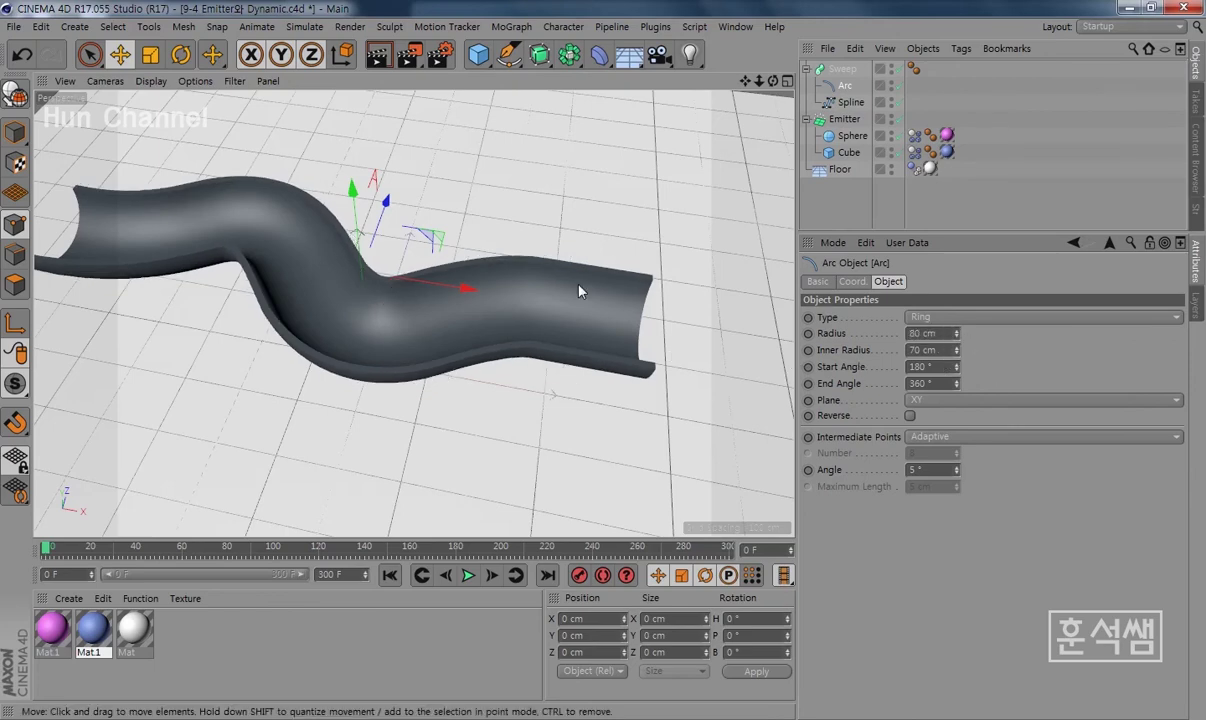
Step: Inspect the narrower chute from a low side angle, then show four views
scroll(380, 290, "up", 2)
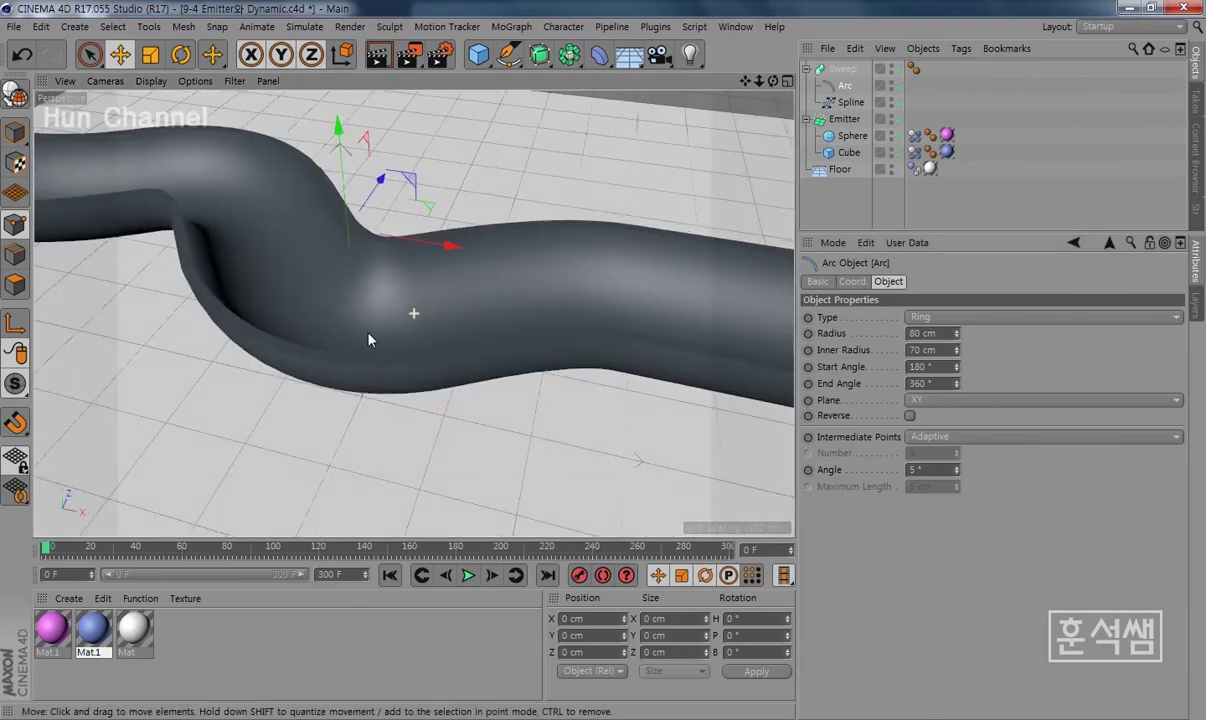
scroll(375, 370, "down", 4)
mouse_move(377, 403)
left_mouse_down("alt")
mouse_move(404, 247)
mouse_move(353, 345)
left_mouse_up("alt")
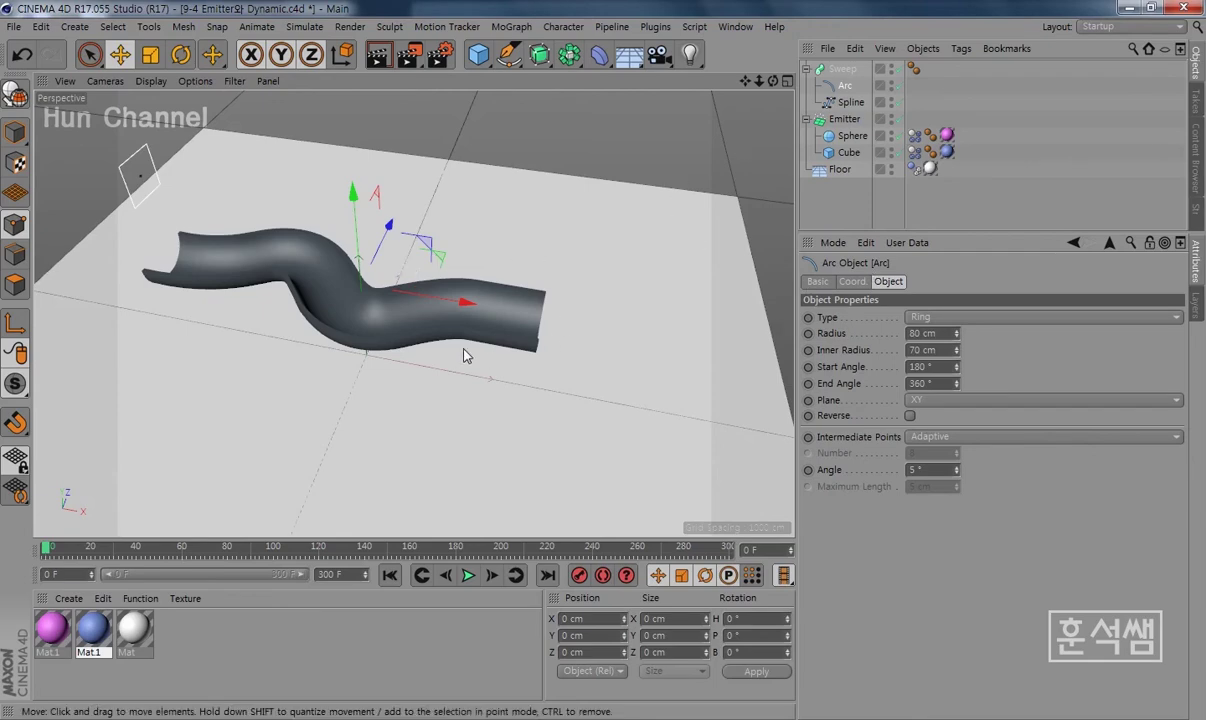
left_click(788, 83)
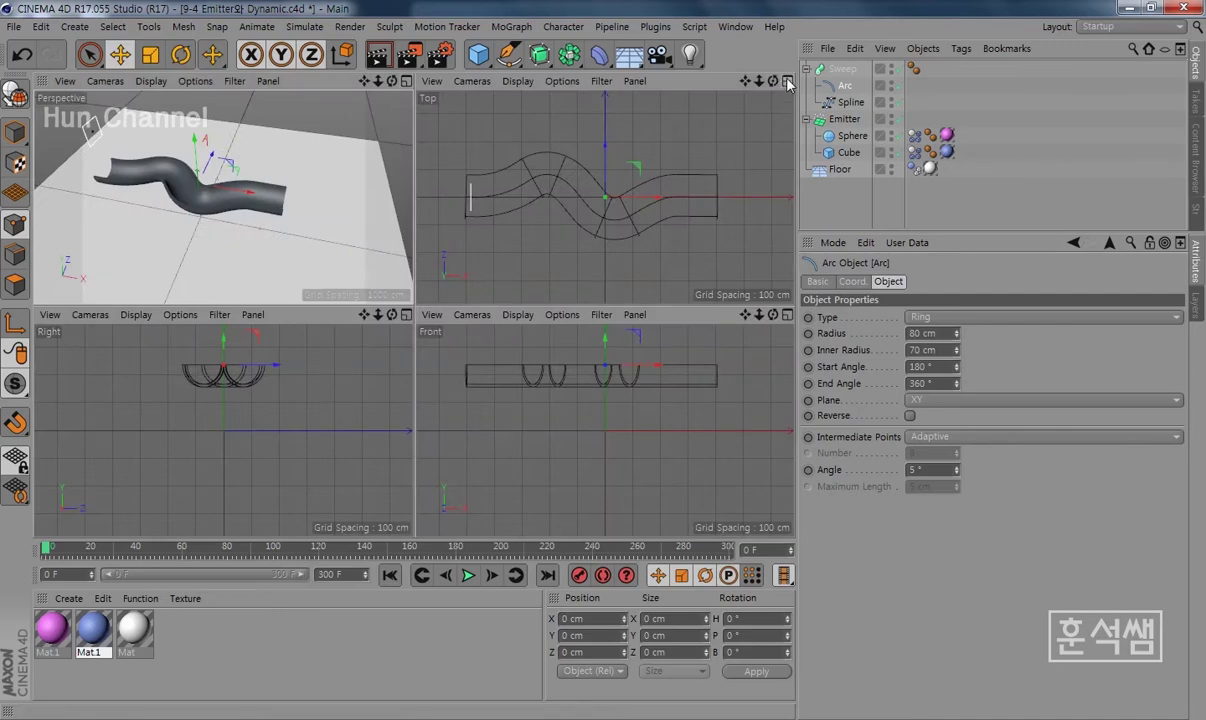
Step: In the Top view, shift the Spline's three straight-end points to the right
left_click(788, 83)
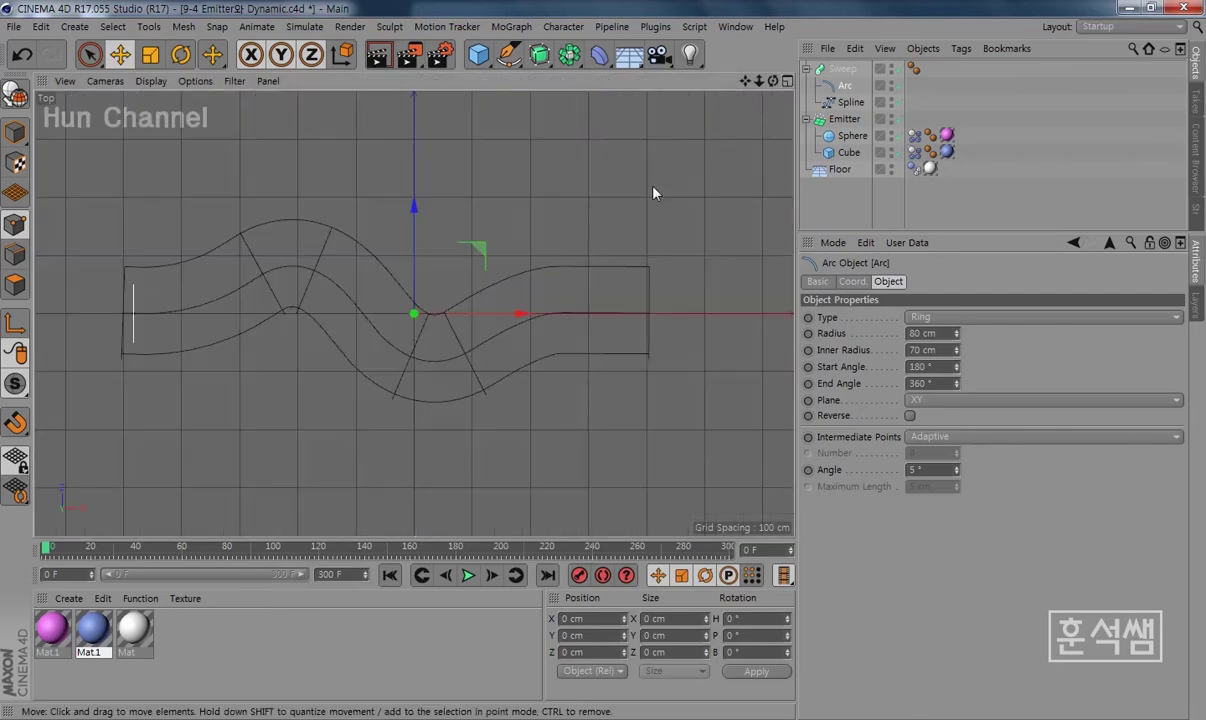
left_click(849, 103)
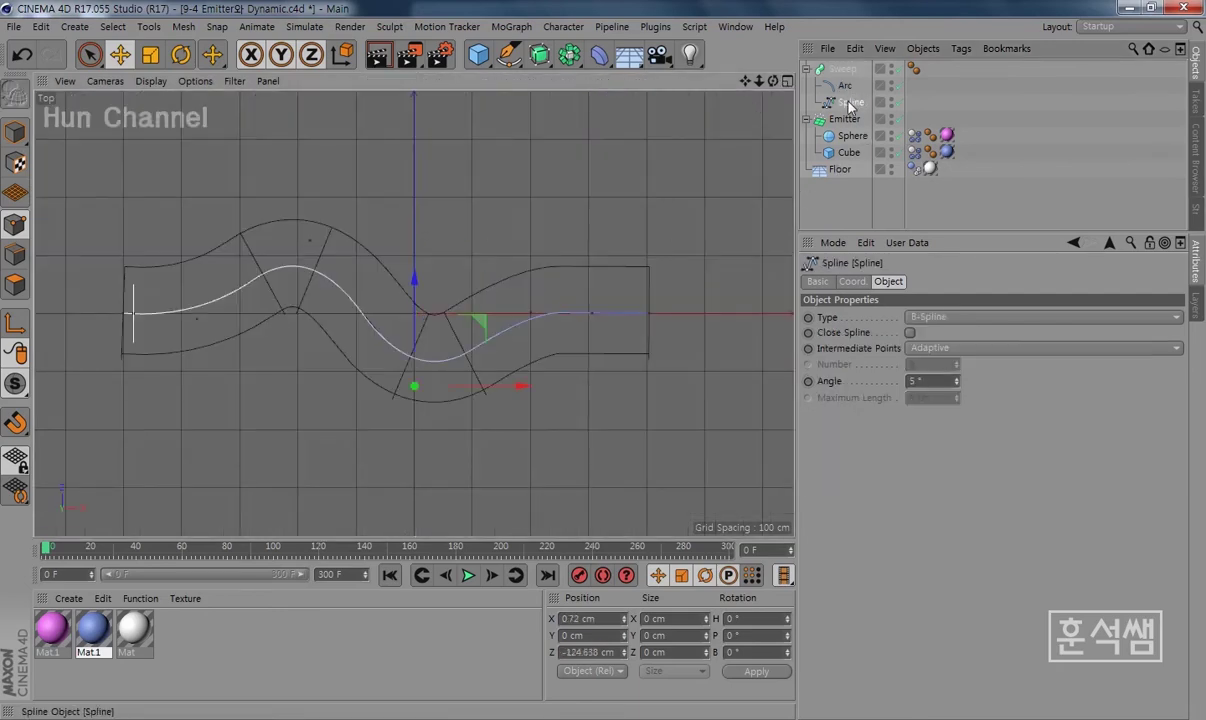
left_click(649, 314)
left_click_drag(745, 315, 808, 318)
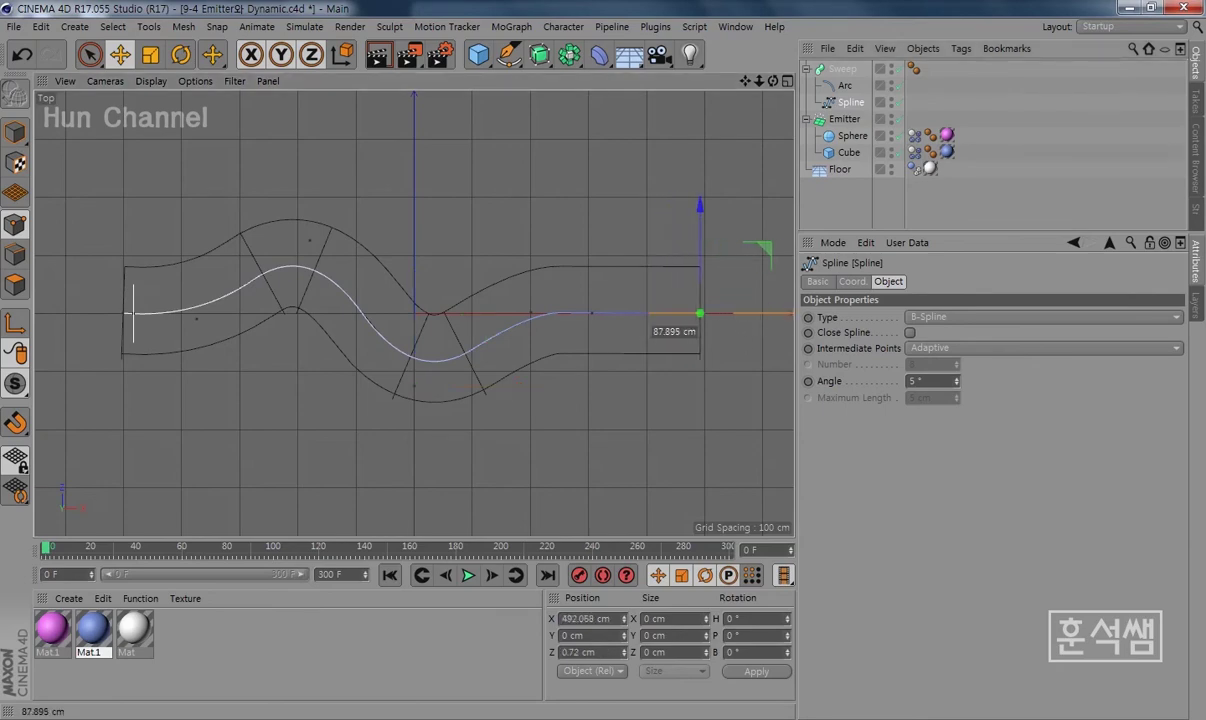
left_click(591, 317)
left_click_drag(695, 315, 727, 318)
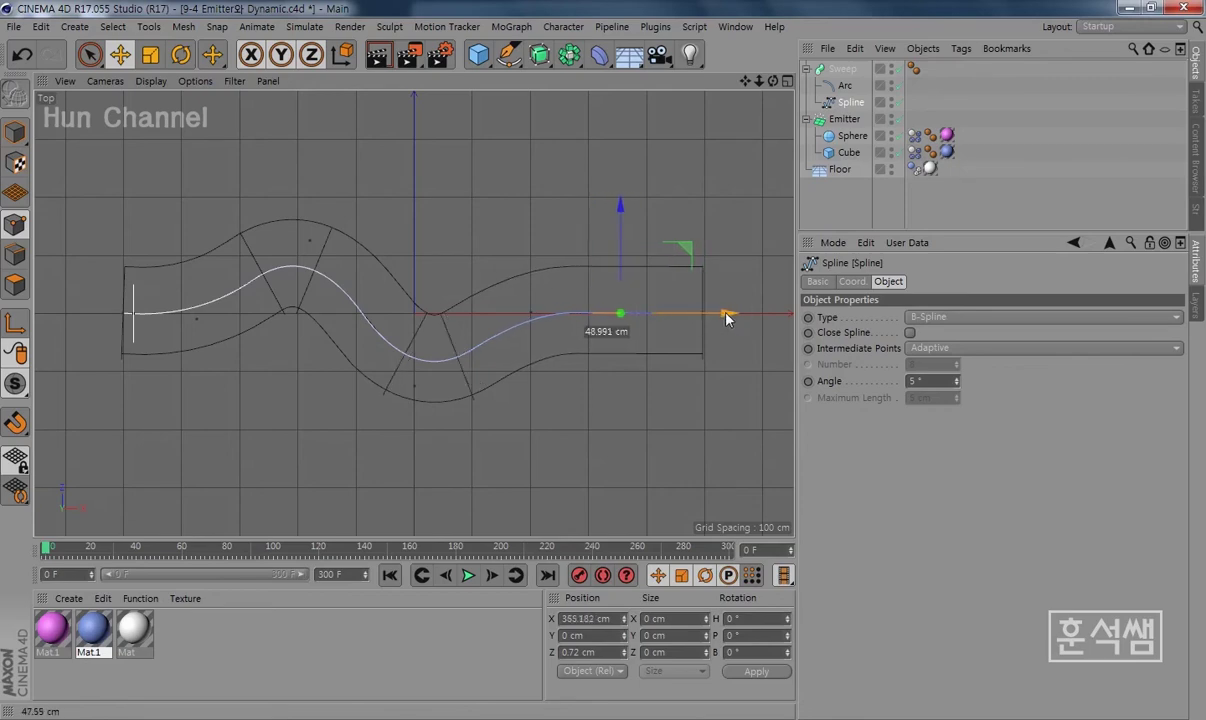
left_click(532, 315)
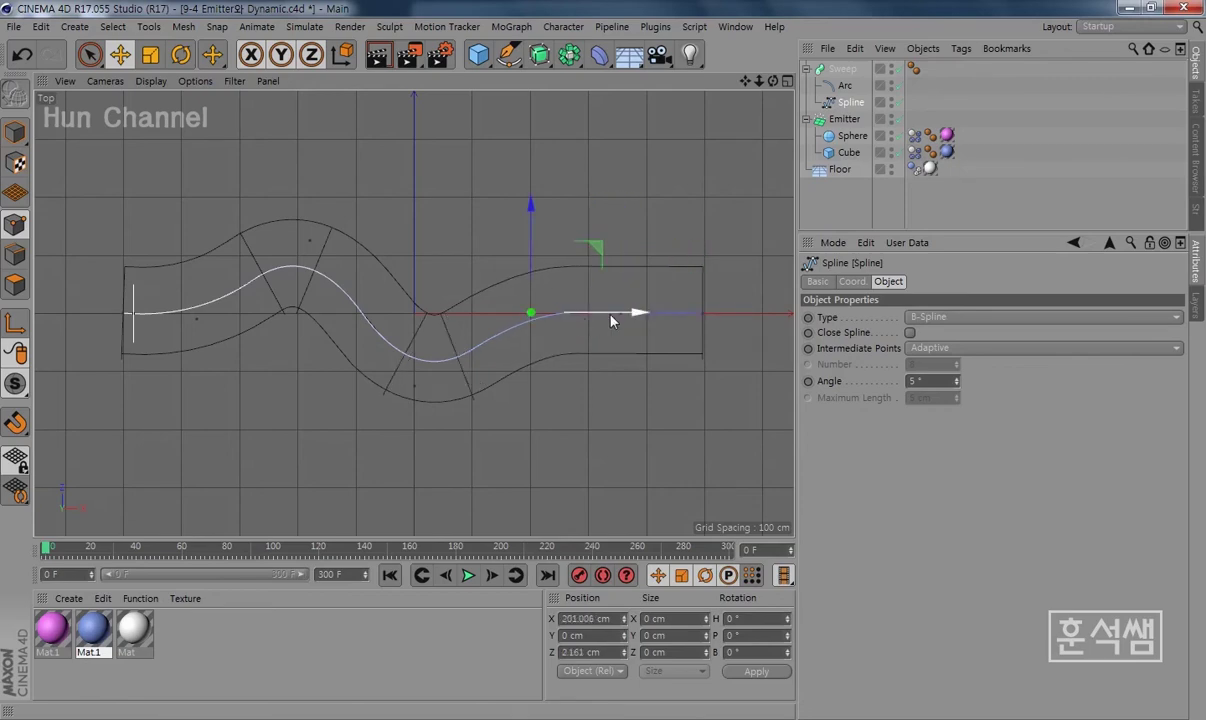
left_click_drag(612, 320, 657, 328)
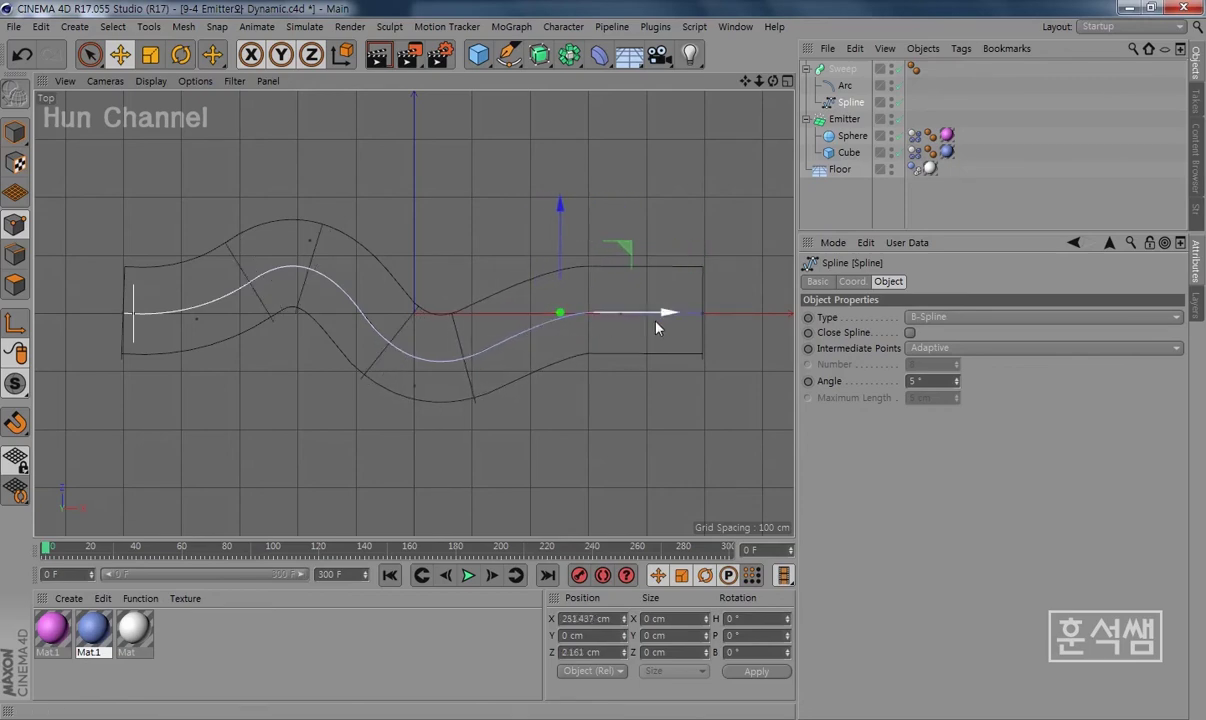
Step: Move the bottom bend right and deeper, and the upper bend slightly right
left_click(310, 240)
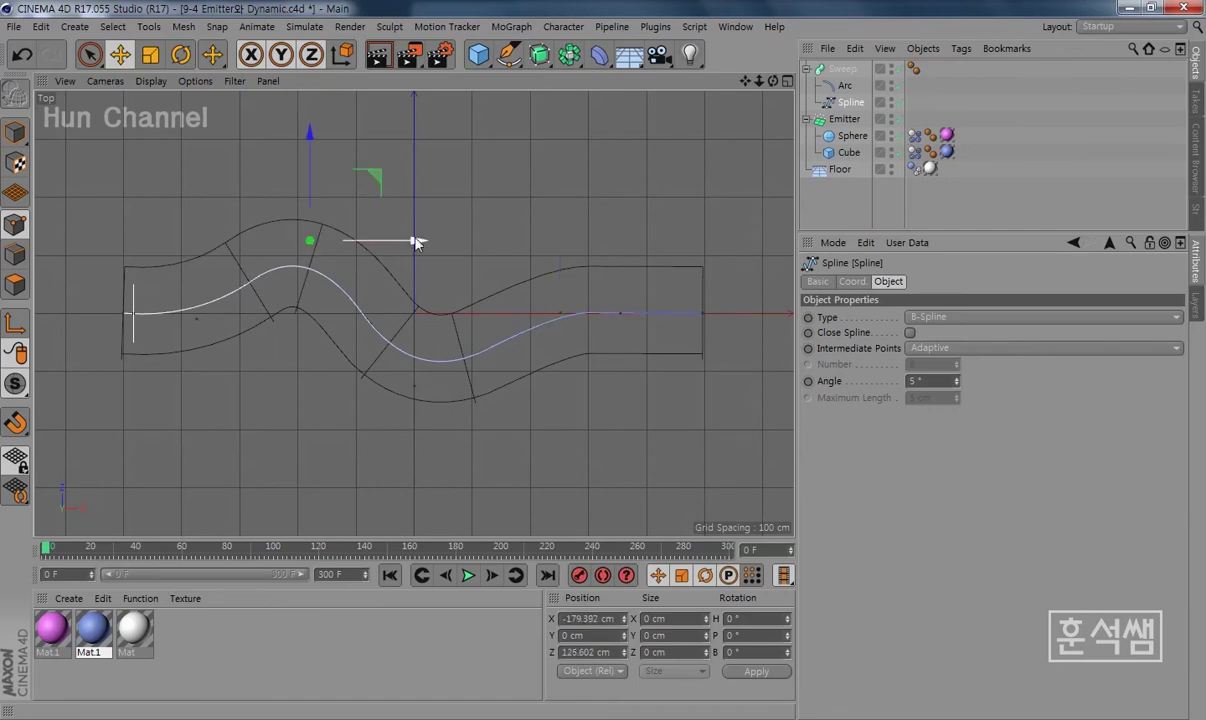
left_click(414, 386)
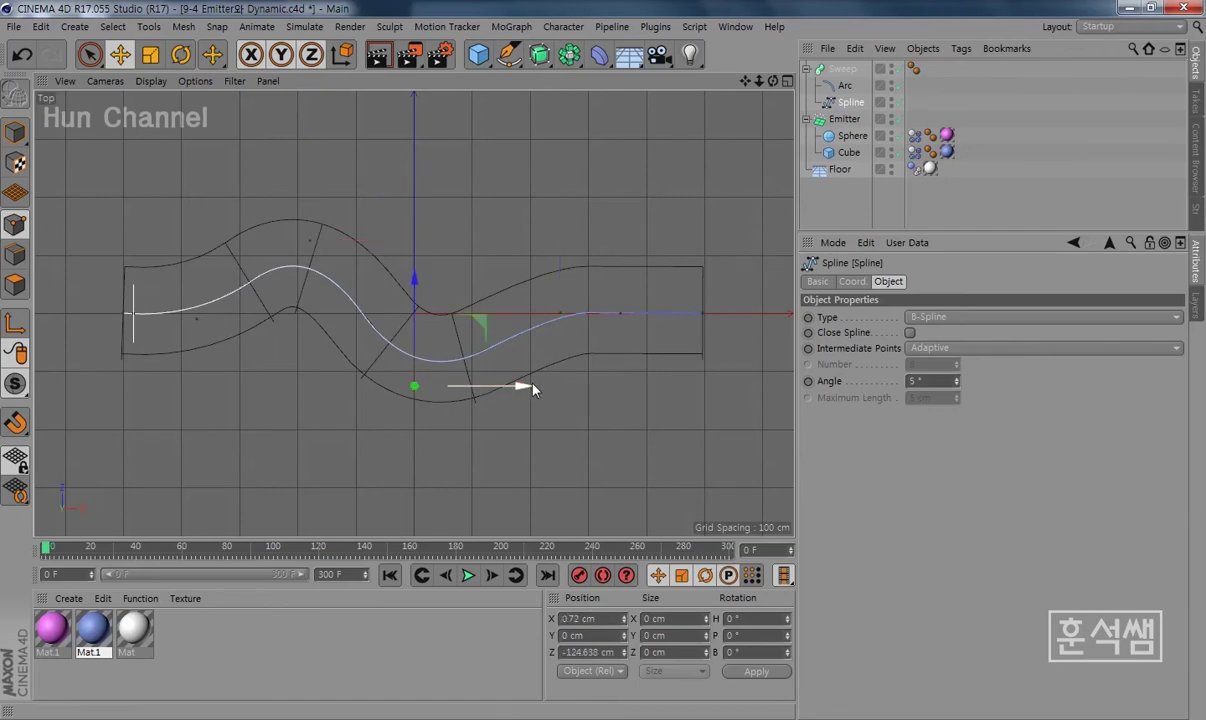
mouse_move(530, 385)
left_mouse_down()
mouse_move(559, 393)
mouse_move(556, 403)
left_mouse_up()
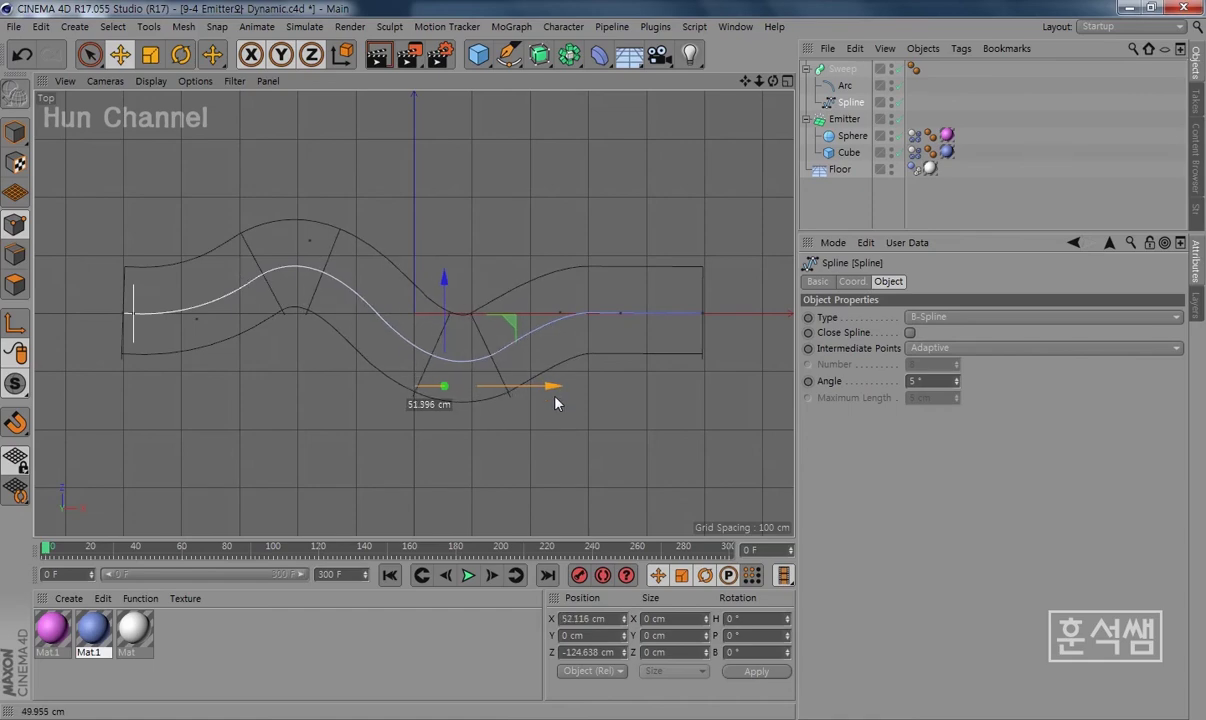
left_click_drag(444, 277, 442, 287)
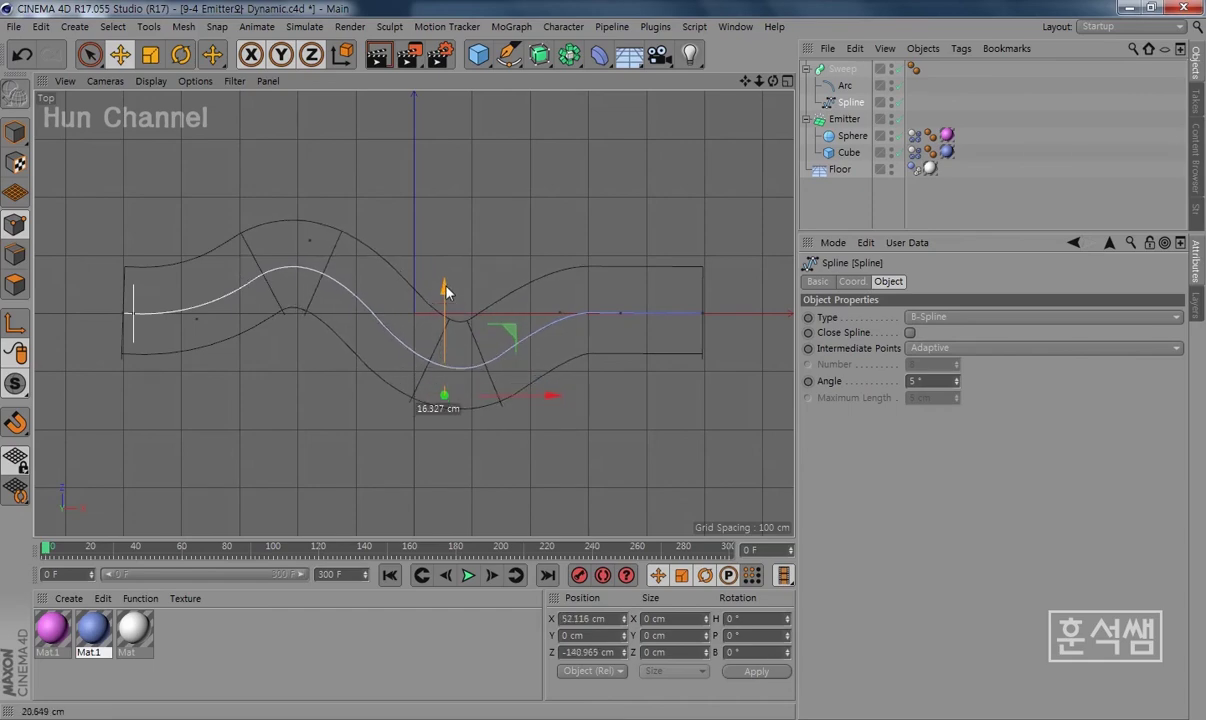
left_click(312, 240)
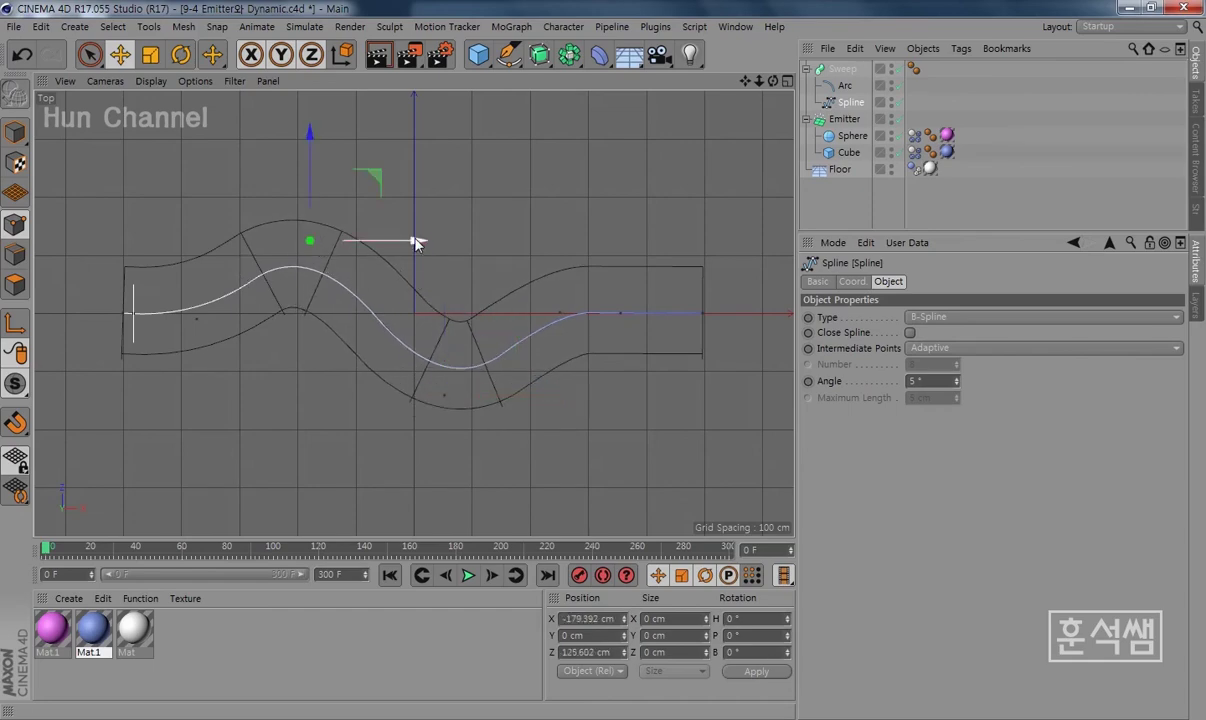
left_click_drag(417, 242, 423, 246)
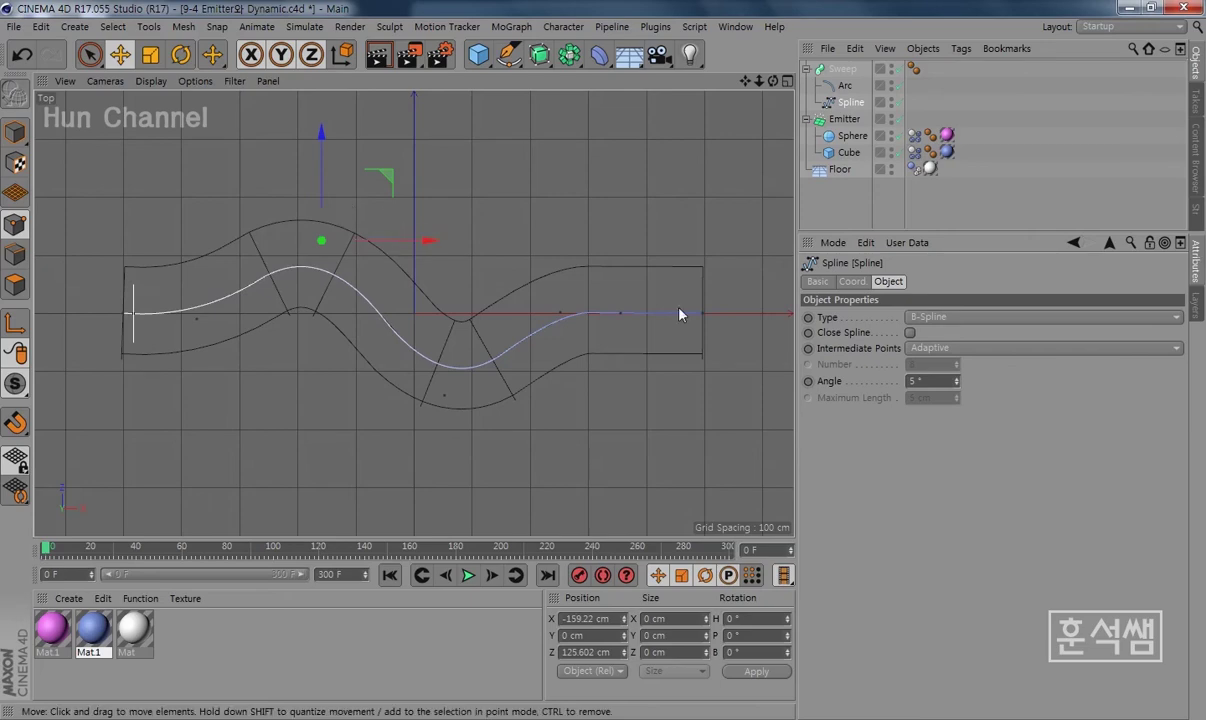
Step: Push another straight point and the end point right to about X 499 cm, back in four views
left_click(619, 314)
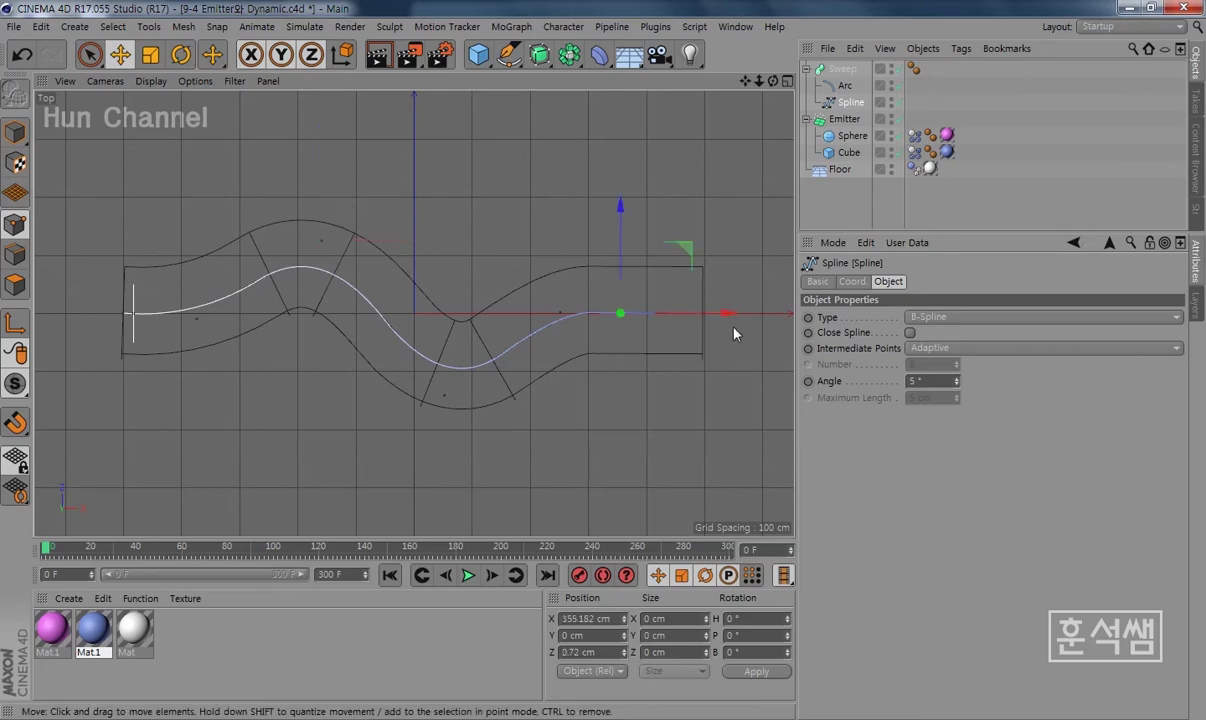
mouse_move(733, 314)
left_mouse_down()
mouse_move(742, 320)
mouse_move(721, 321)
mouse_move(755, 333)
left_mouse_up()
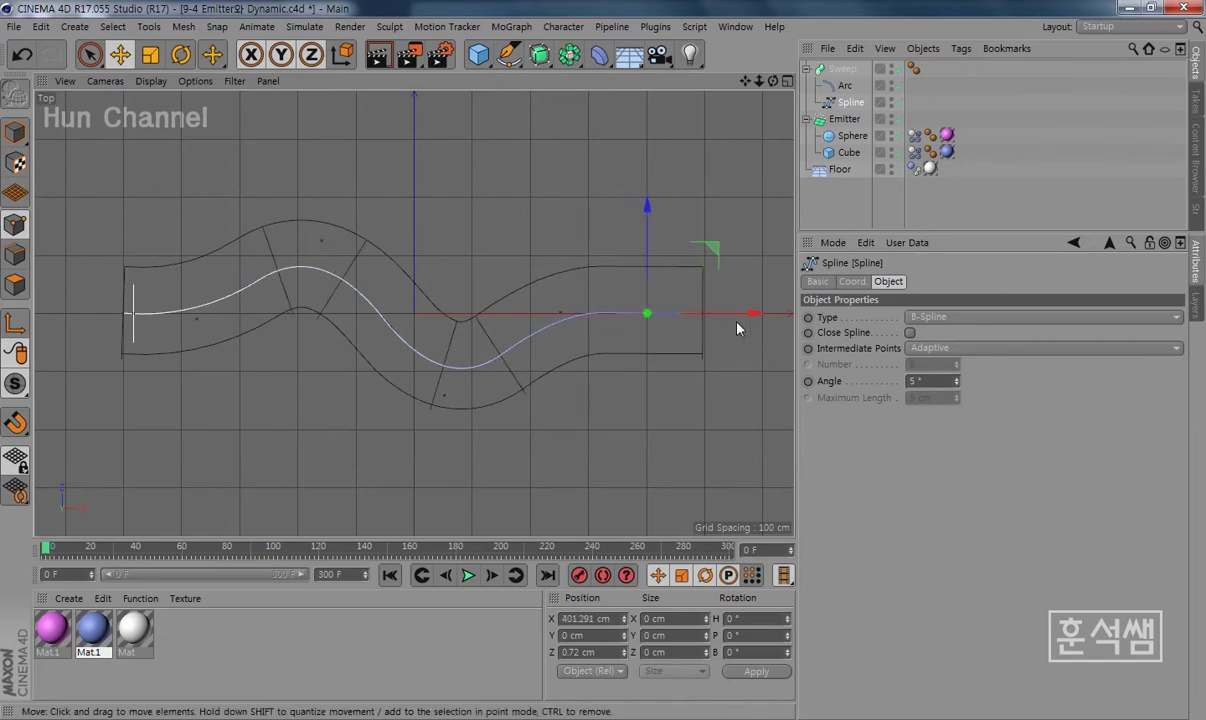
left_click(706, 302)
left_click(705, 318)
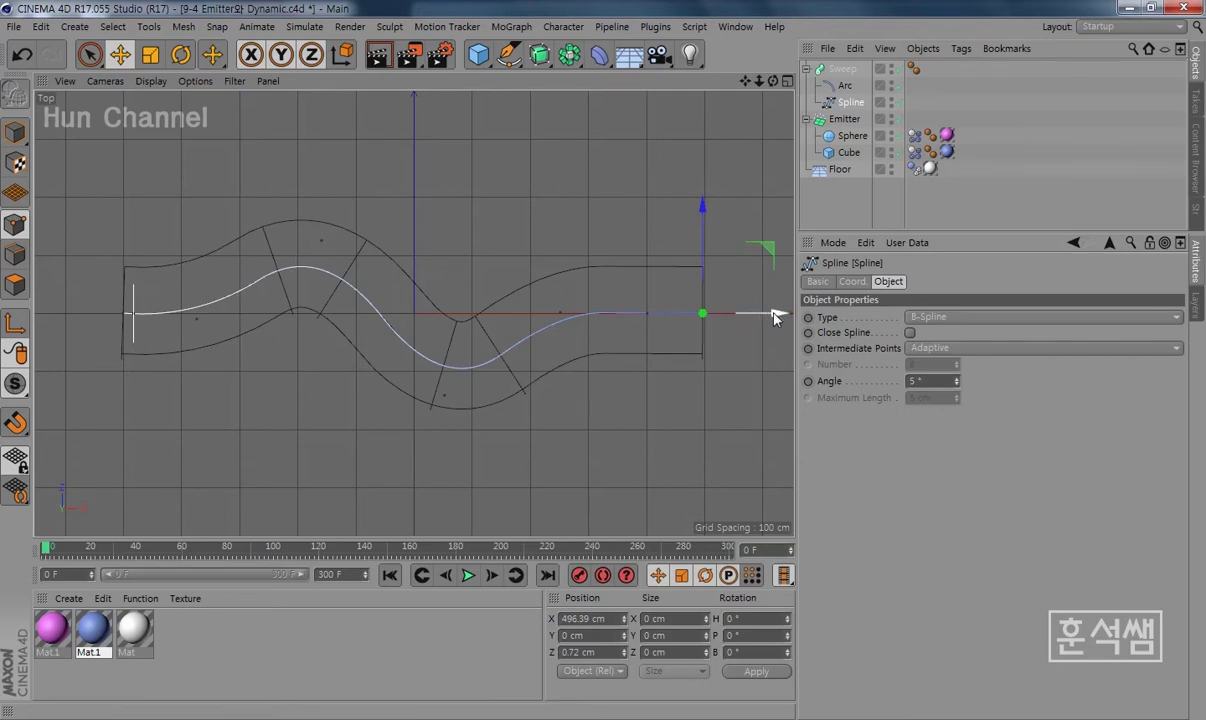
left_click_drag(780, 316, 780, 322)
middle_click(754, 100)
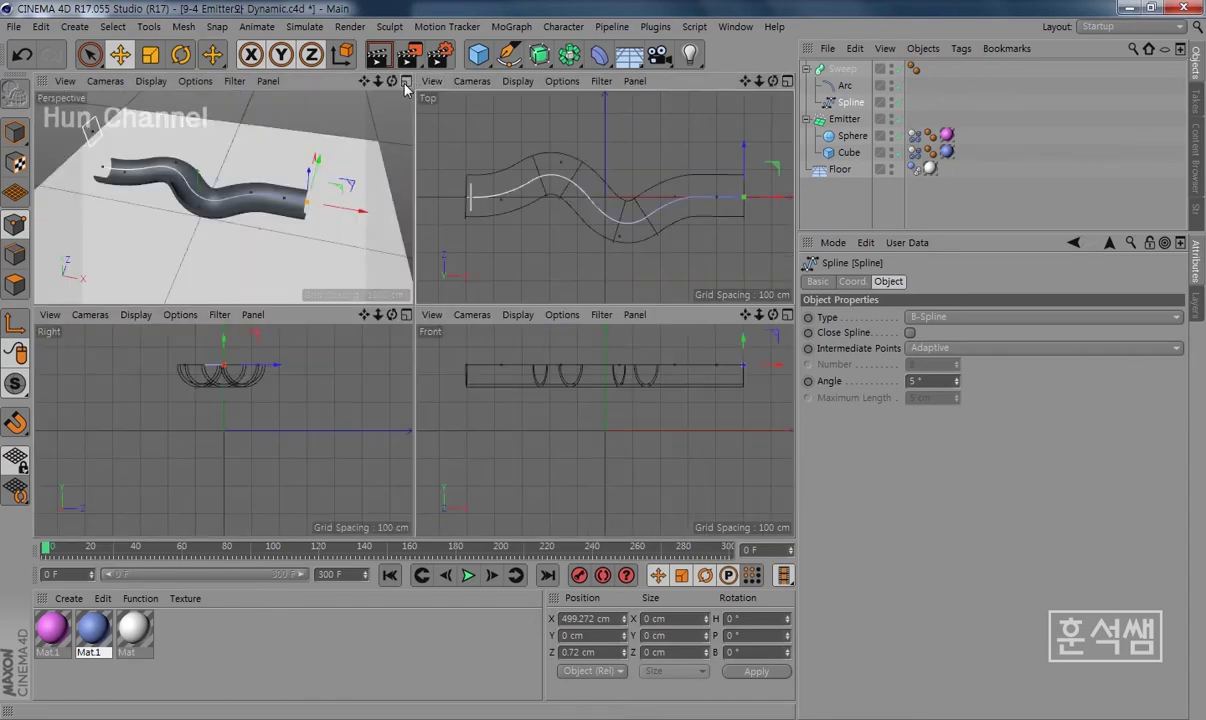
Step: Bank the Sweep chute to 15° so it slopes down from its left end
middle_click(405, 160)
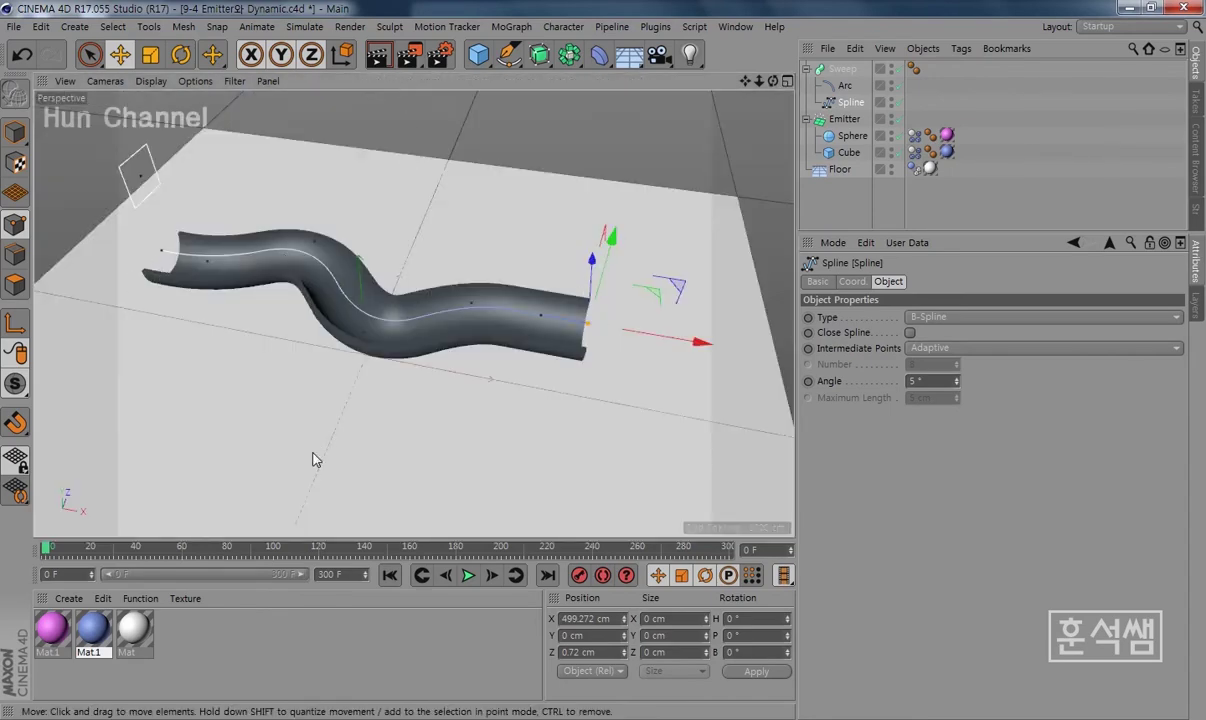
mouse_move(309, 457)
left_mouse_down("alt")
mouse_move(296, 438)
mouse_move(304, 377)
mouse_move(306, 481)
mouse_move(323, 377)
mouse_move(363, 395)
left_mouse_up("alt")
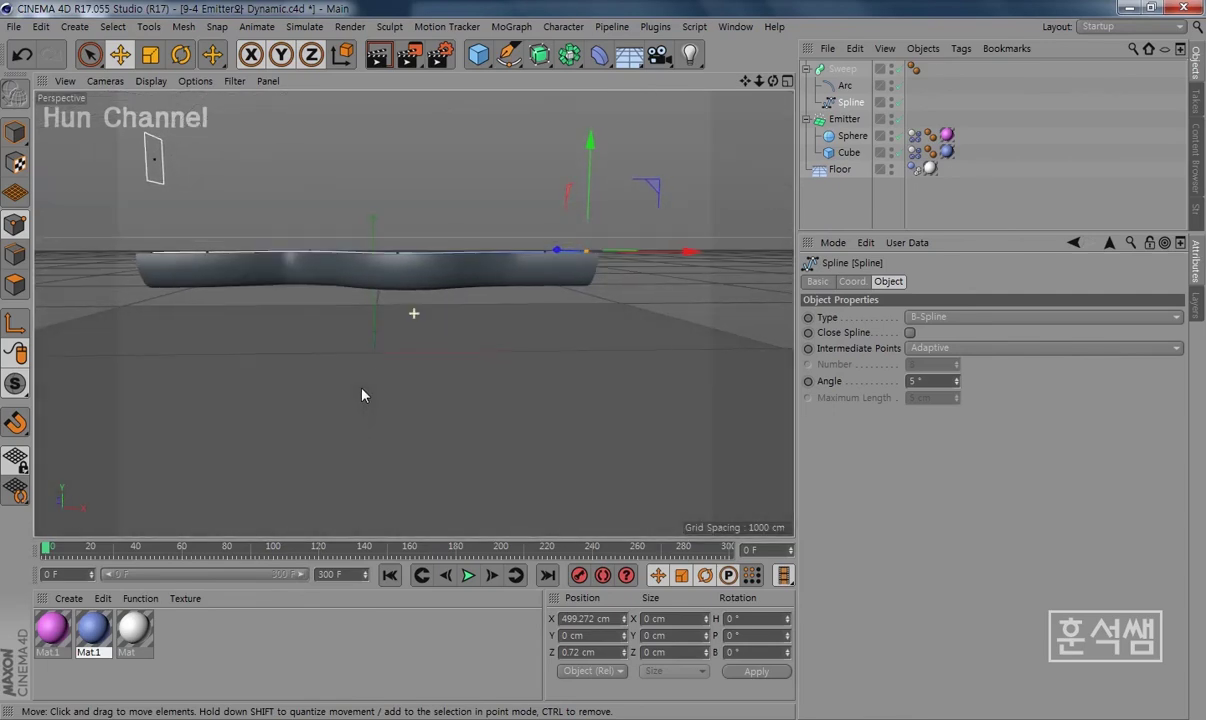
left_click(181, 56)
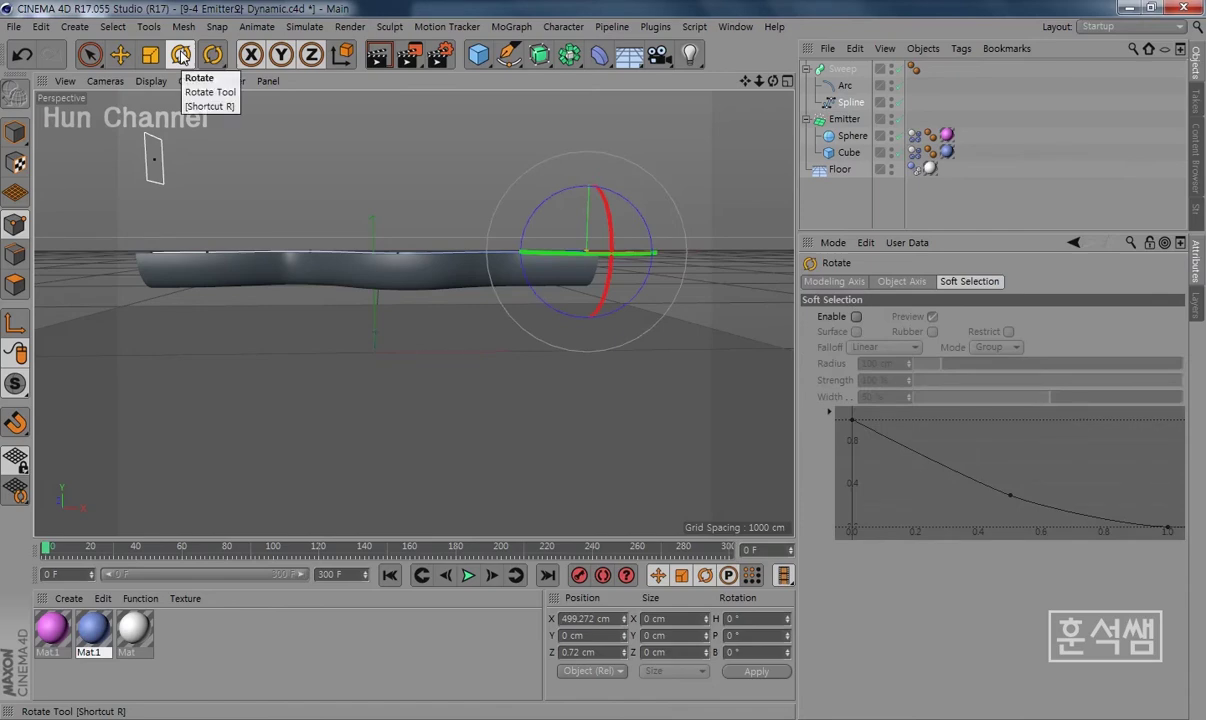
left_click(840, 68)
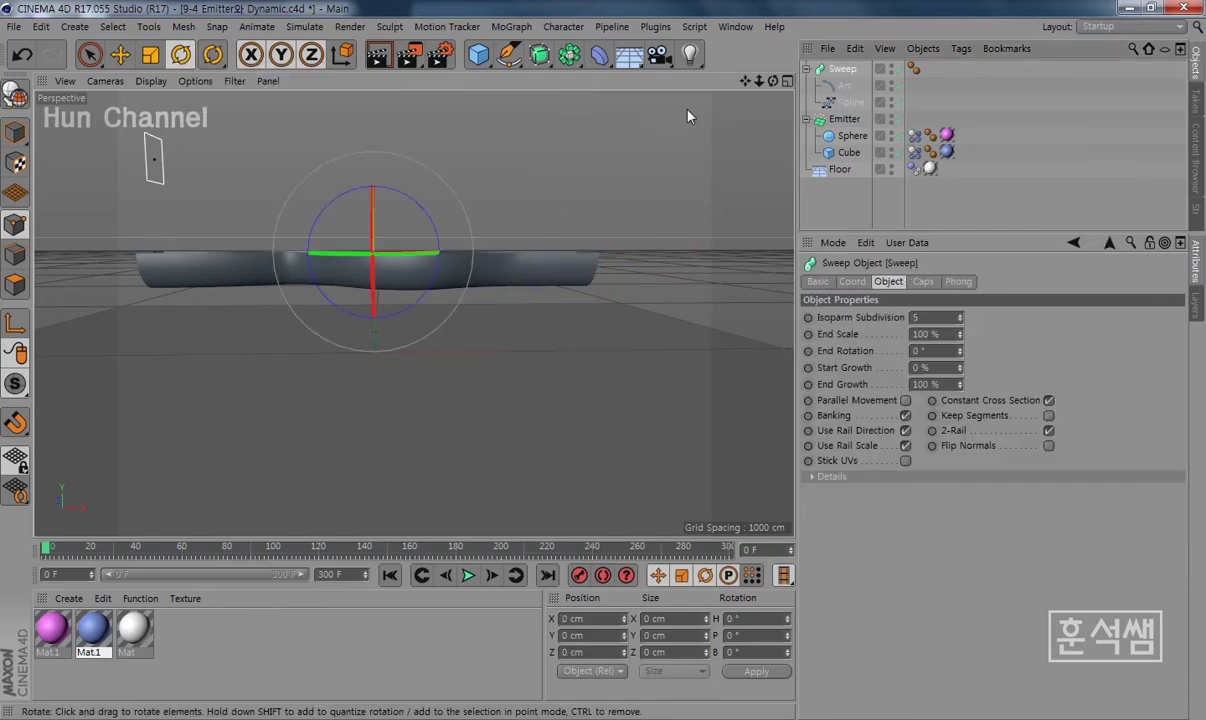
left_click_drag(410, 205, 424, 215)
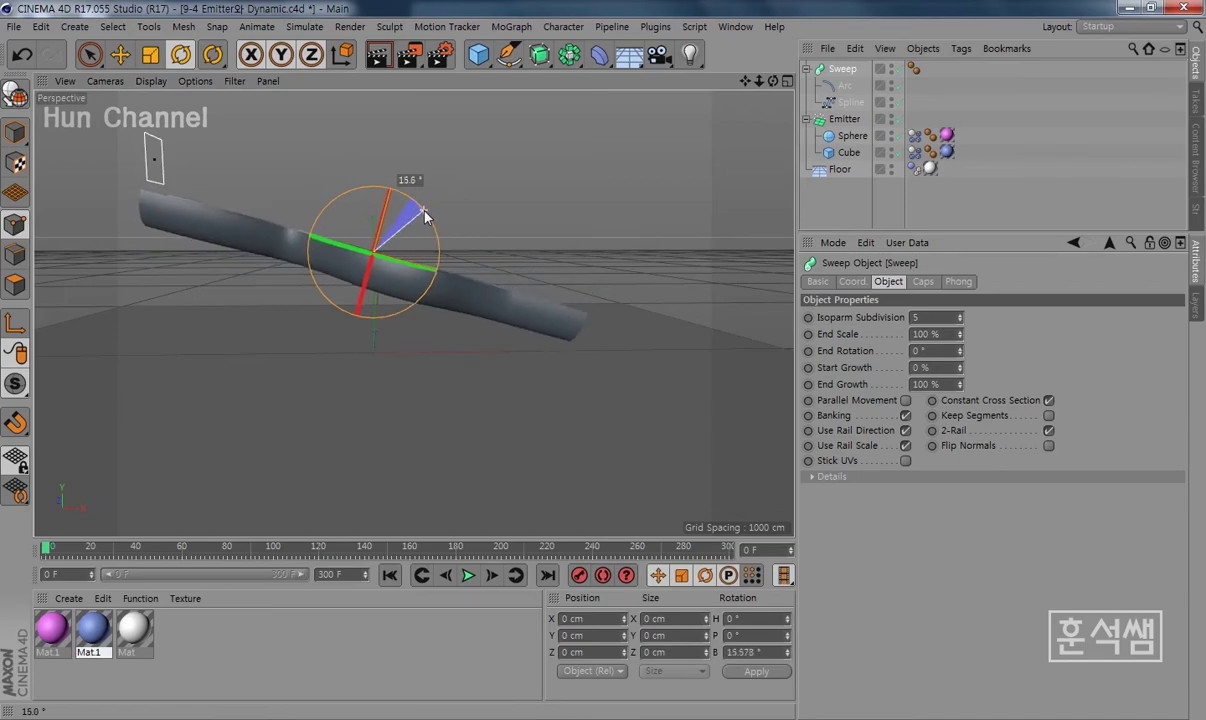
left_click(852, 281)
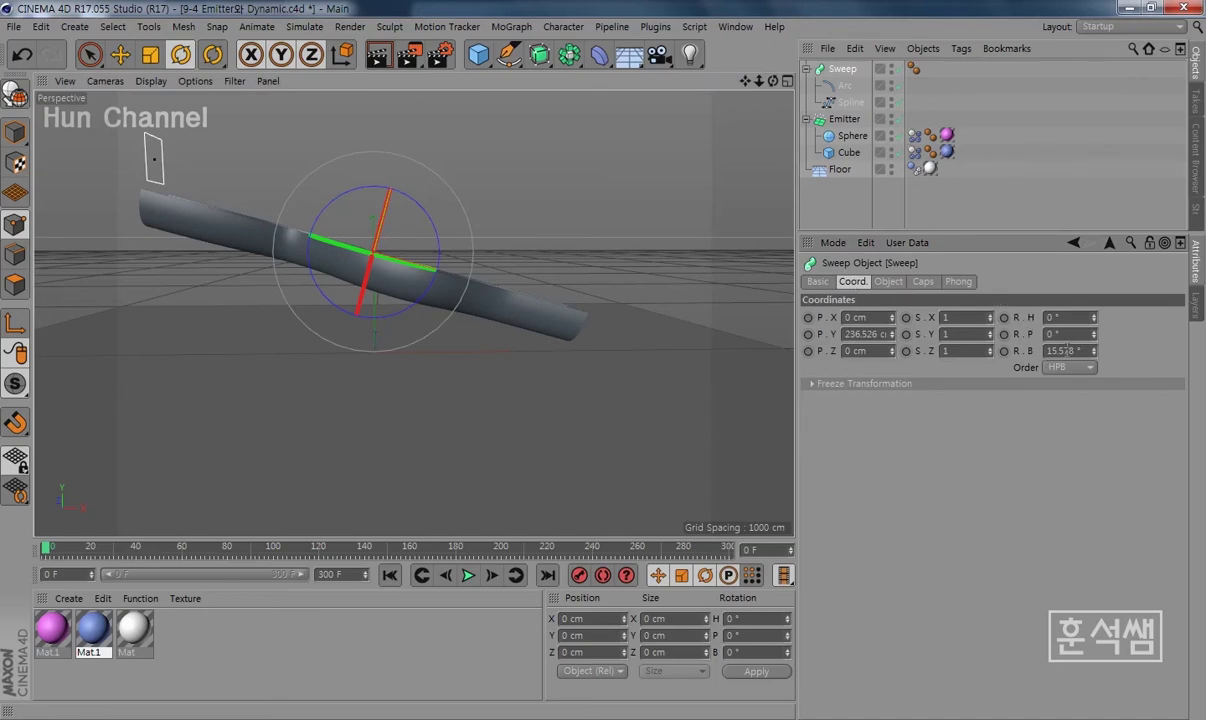
key("BackSpace")
key("BackSpace")
key("BackSpace")
key("Return")
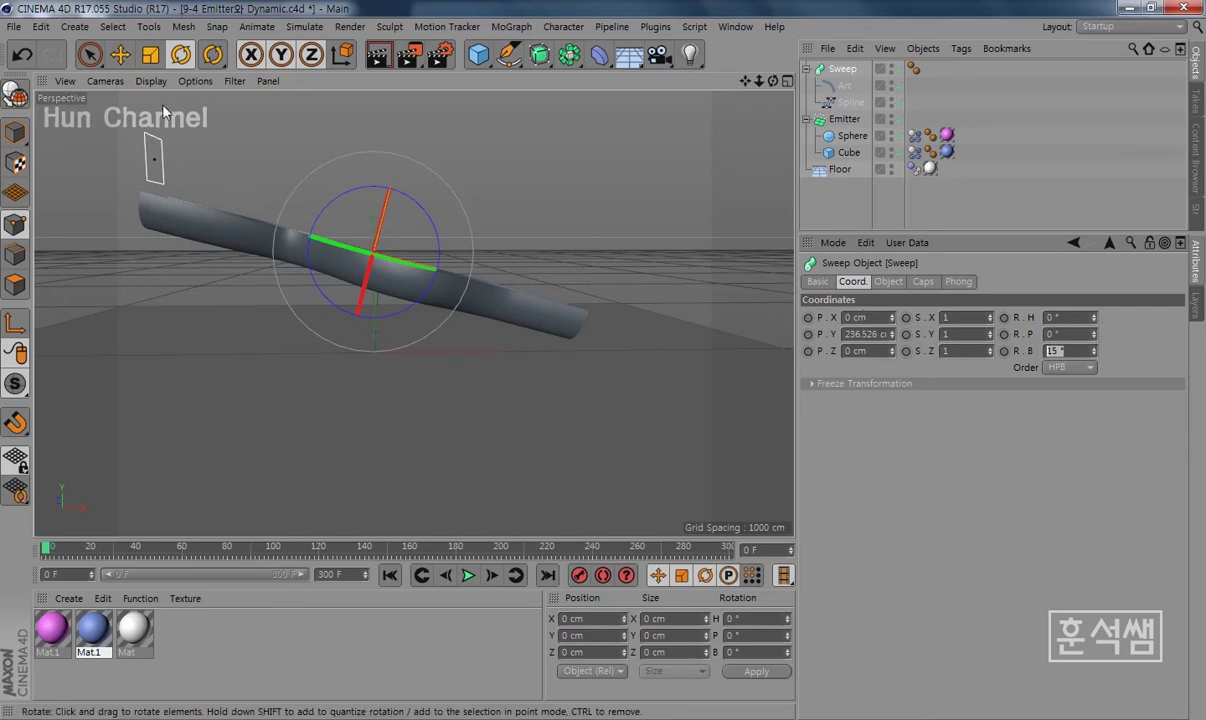
Step: Raise the chute about 36 cm along the world Y axis with the Move tool
left_click(121, 57)
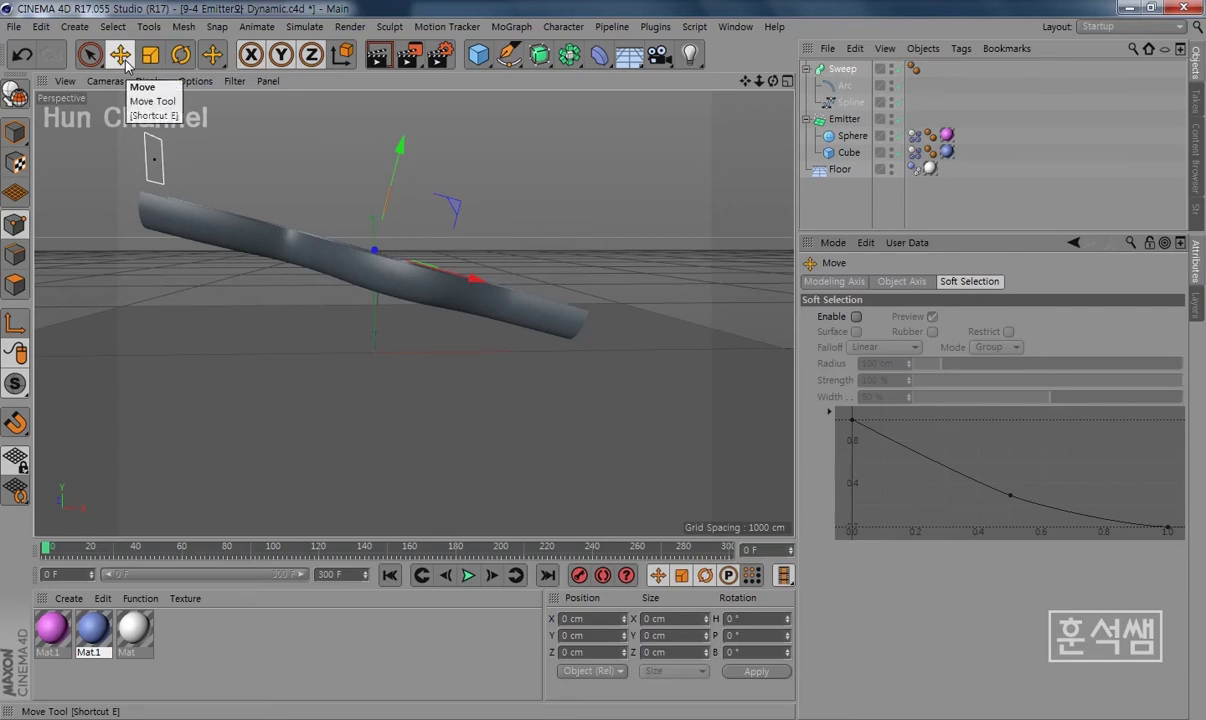
left_click(341, 55)
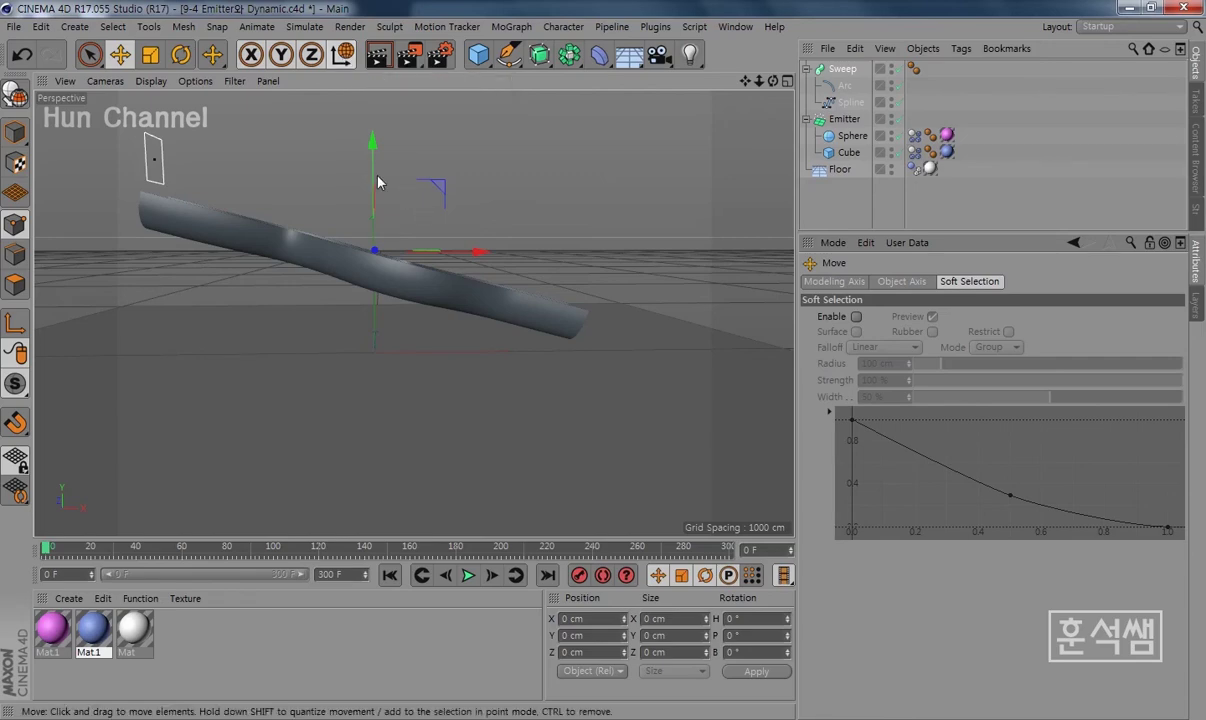
left_click_drag(373, 148, 375, 162)
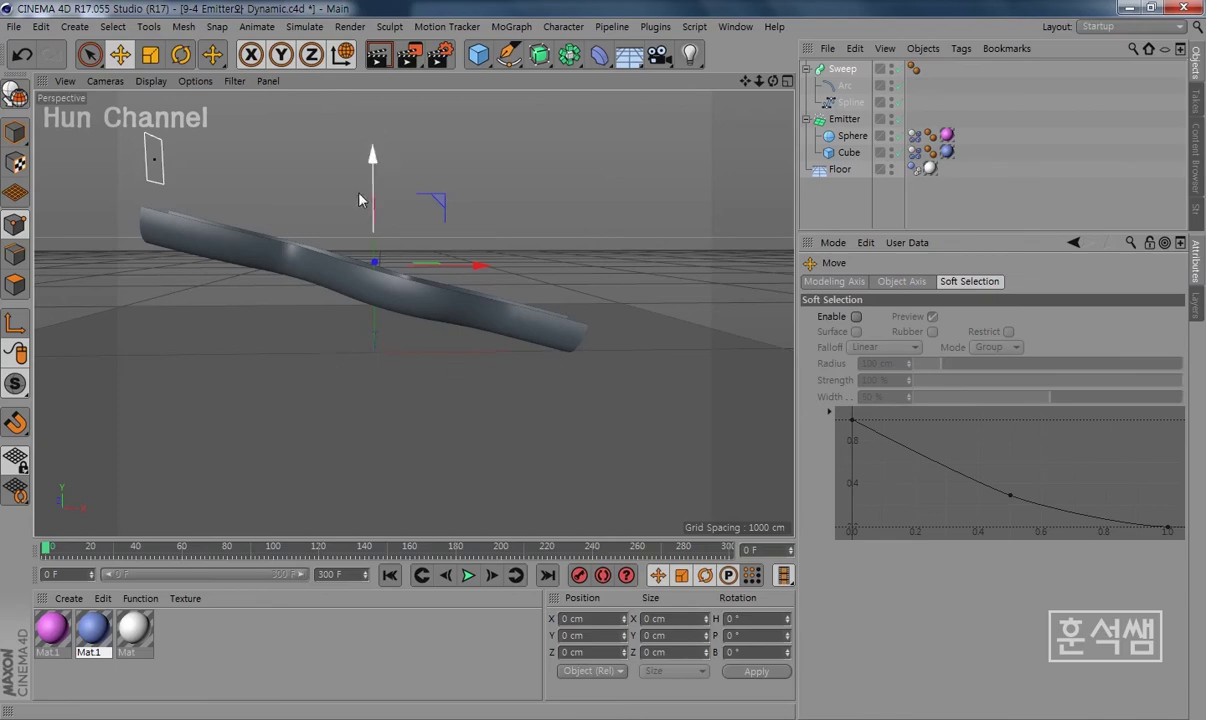
mouse_move(376, 157)
left_mouse_down("alt")
mouse_move(154, 366)
mouse_move(178, 445)
mouse_move(210, 442)
mouse_move(323, 352)
mouse_move(351, 355)
left_mouse_up("alt")
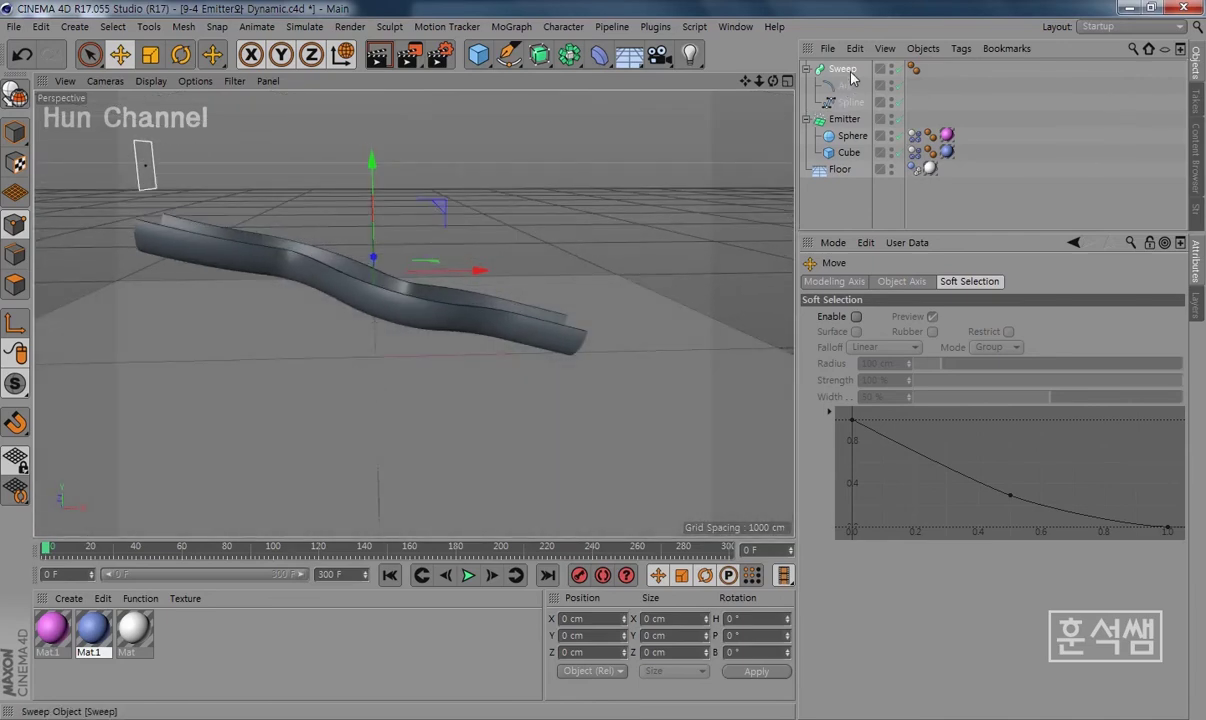
Step: Lower the Emitter closer to the chute, fine-tuning its height
left_click(843, 119)
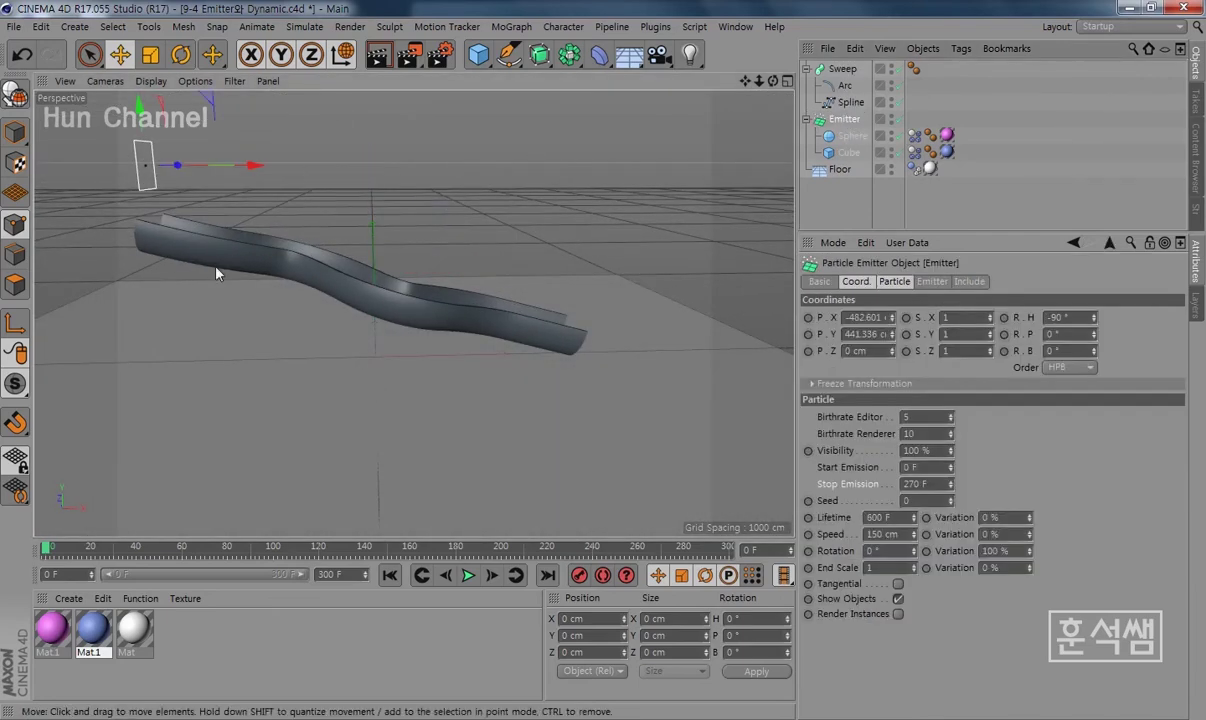
mouse_move(218, 272)
left_mouse_down("alt")
mouse_move(231, 288)
mouse_move(207, 255)
left_mouse_up("alt")
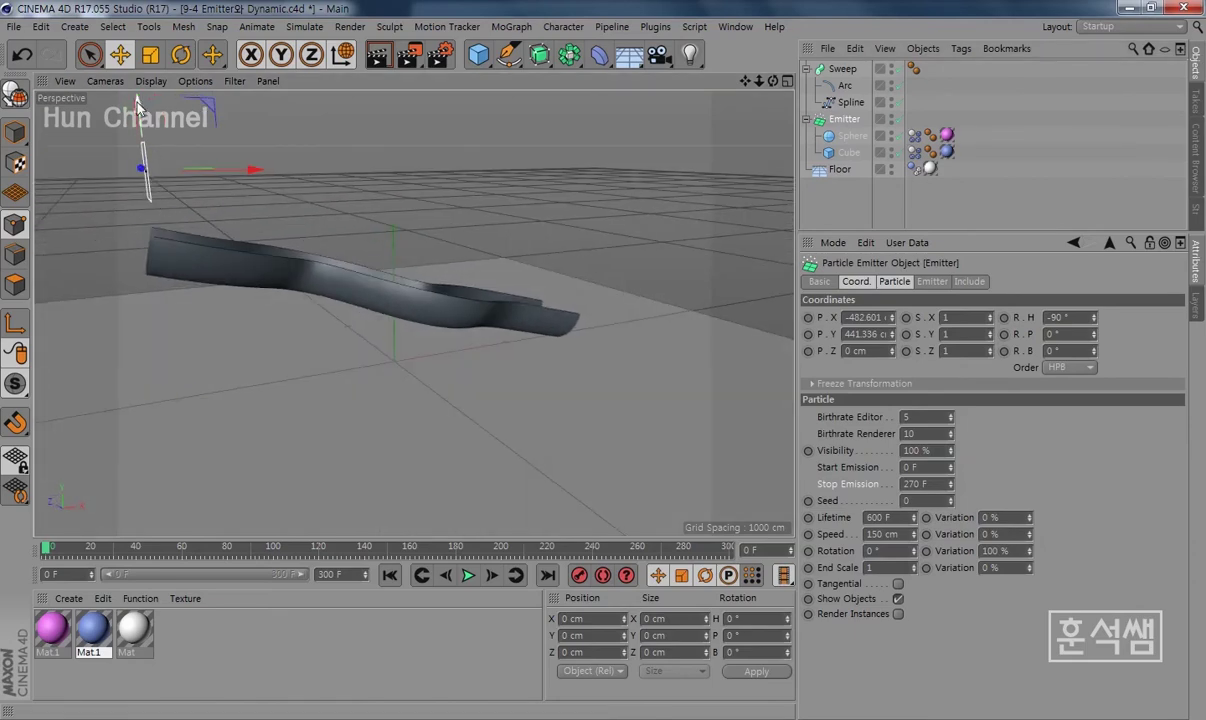
left_click_drag(139, 103, 145, 129)
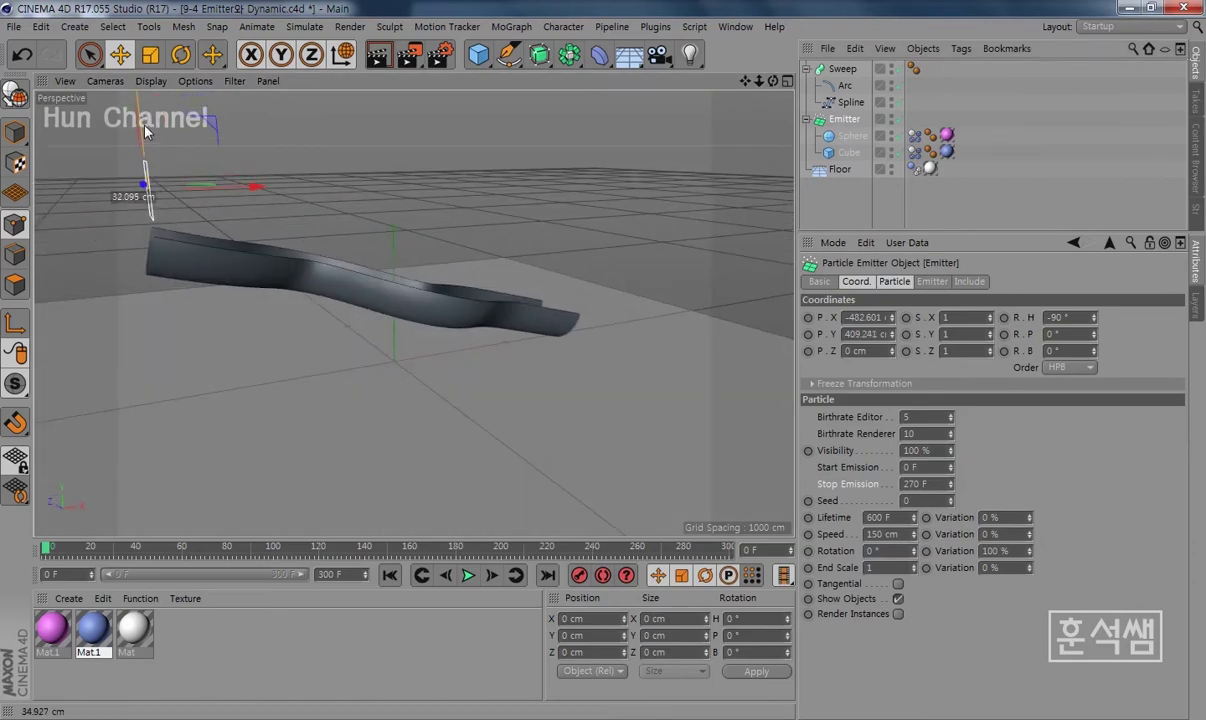
left_click_drag(145, 129, 146, 125)
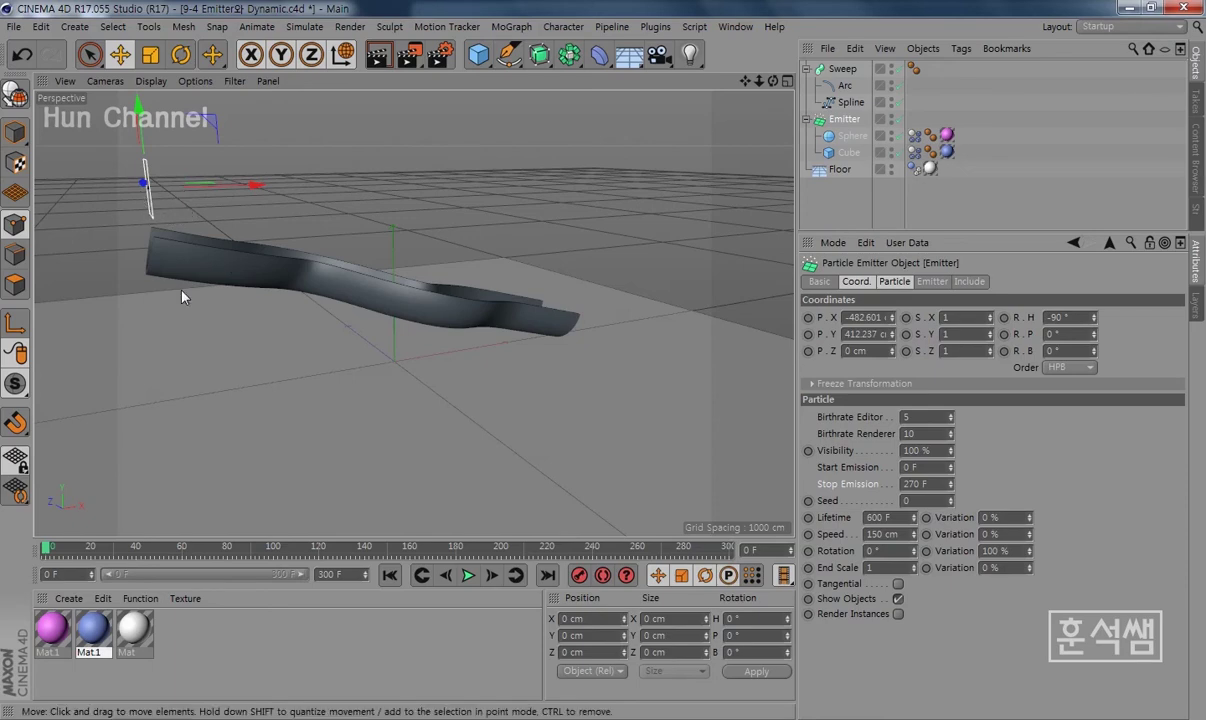
mouse_move(181, 292)
left_mouse_down("alt")
mouse_move(140, 336)
mouse_move(178, 238)
left_mouse_up("alt")
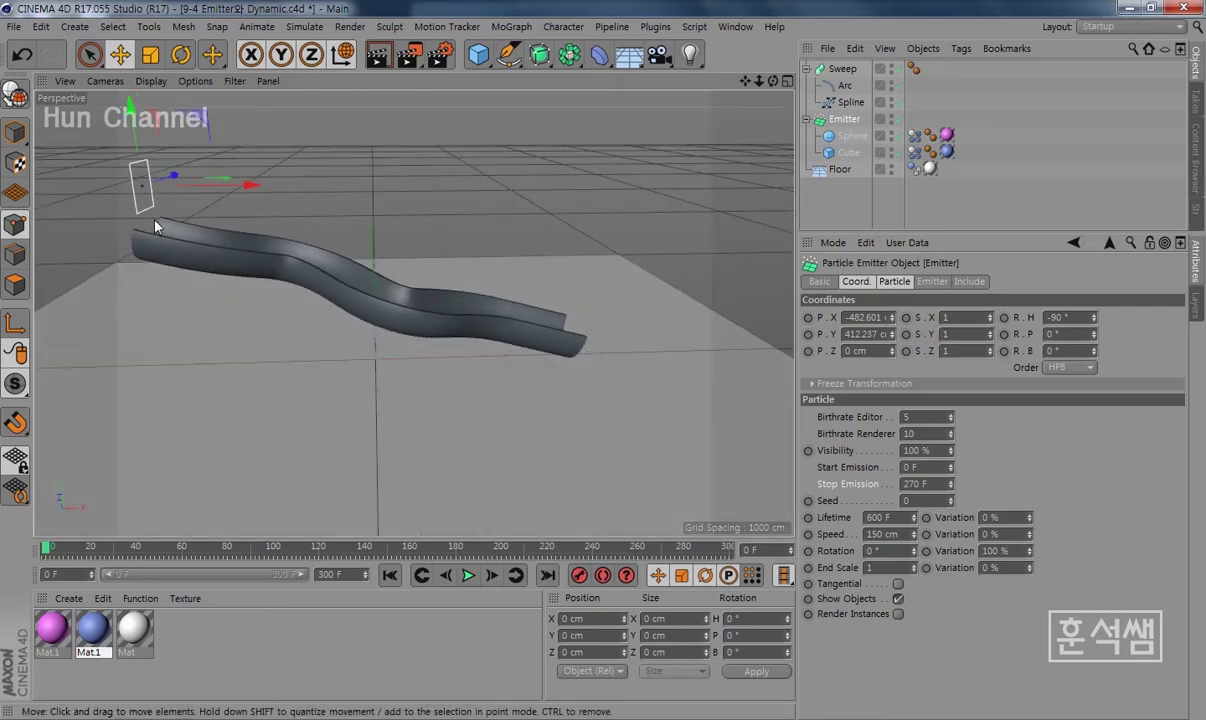
Step: Play the particle simulation, then stop and rewind it to frame 0
key("F8")
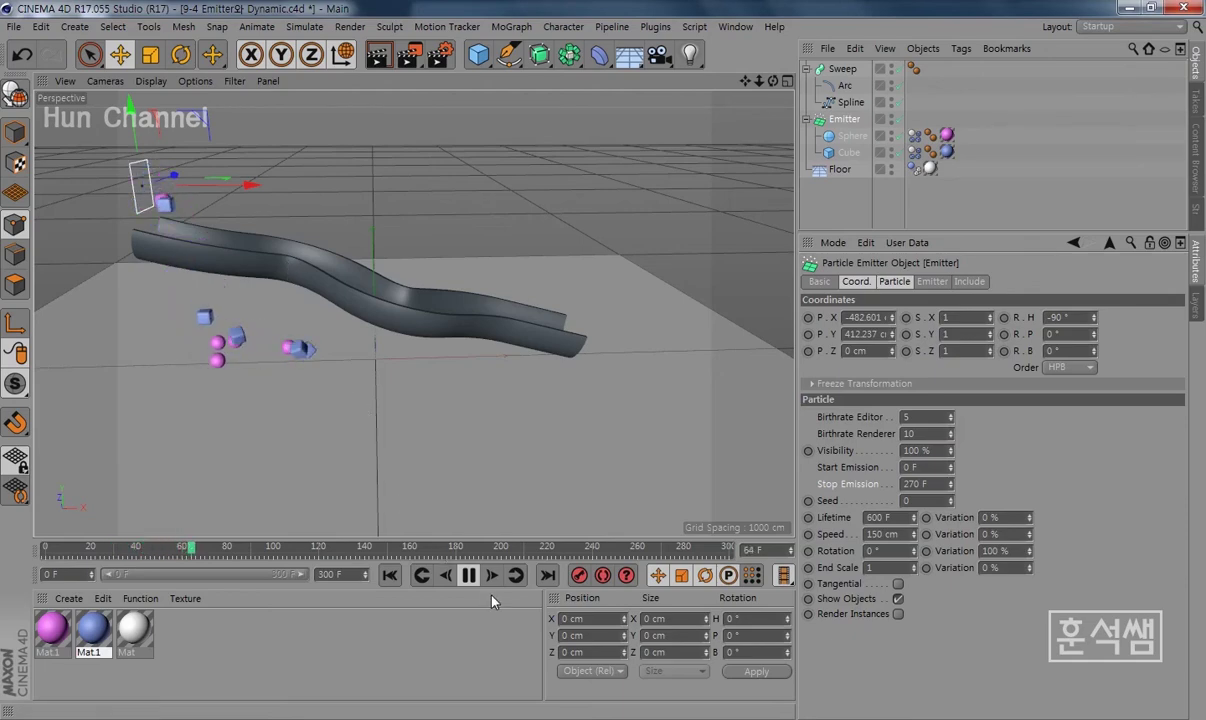
left_click(468, 575)
left_click(390, 575)
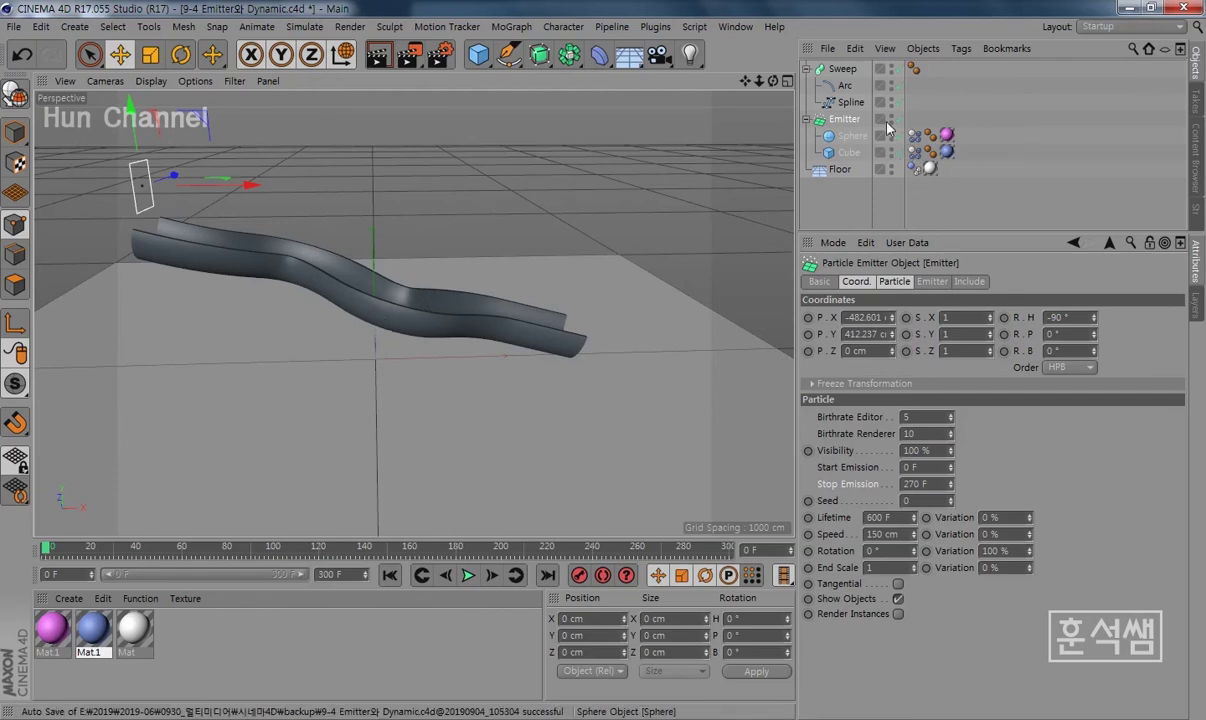
left_click(846, 70)
Step: Add a Collider Body tag to the Sweep chute and play the simulation
right_click(851, 76)
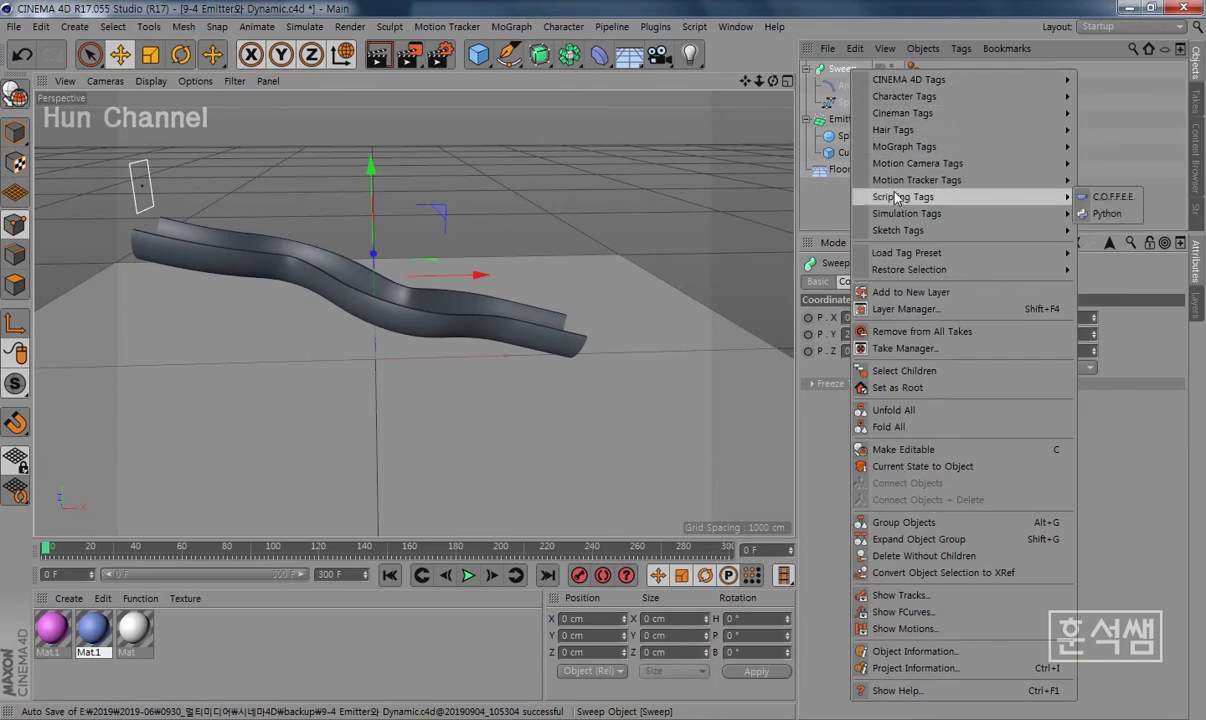
mouse_move(907, 214)
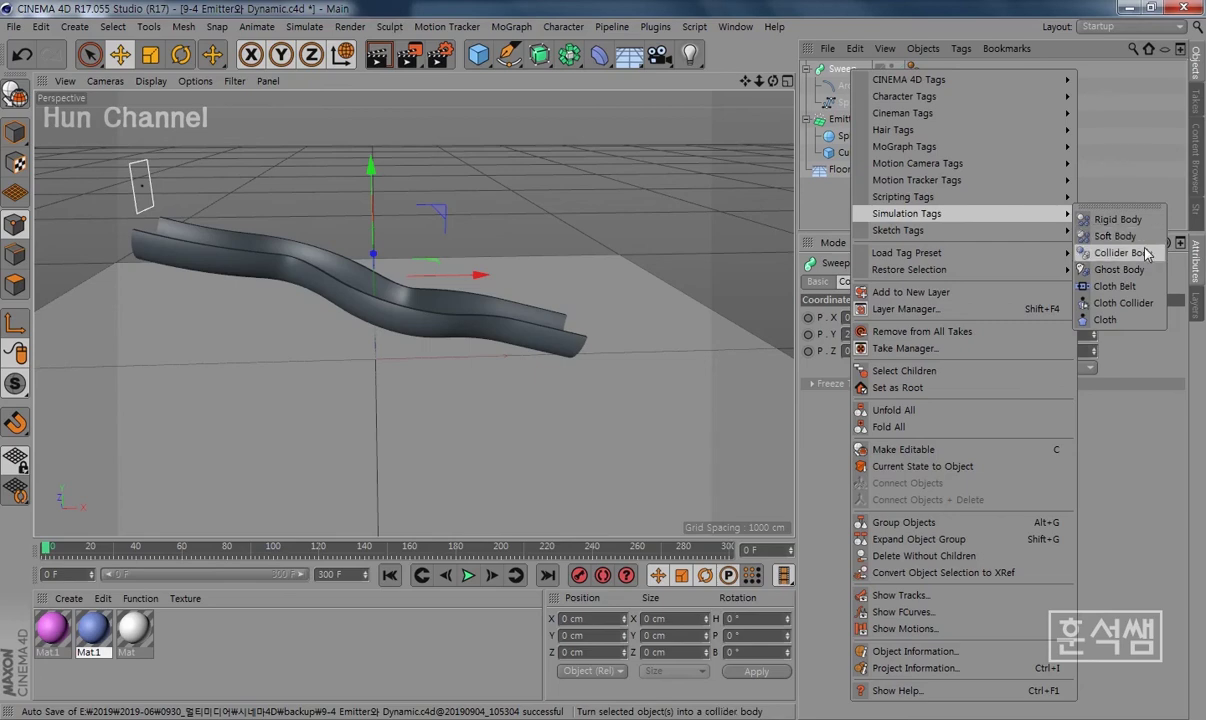
left_click(1146, 254)
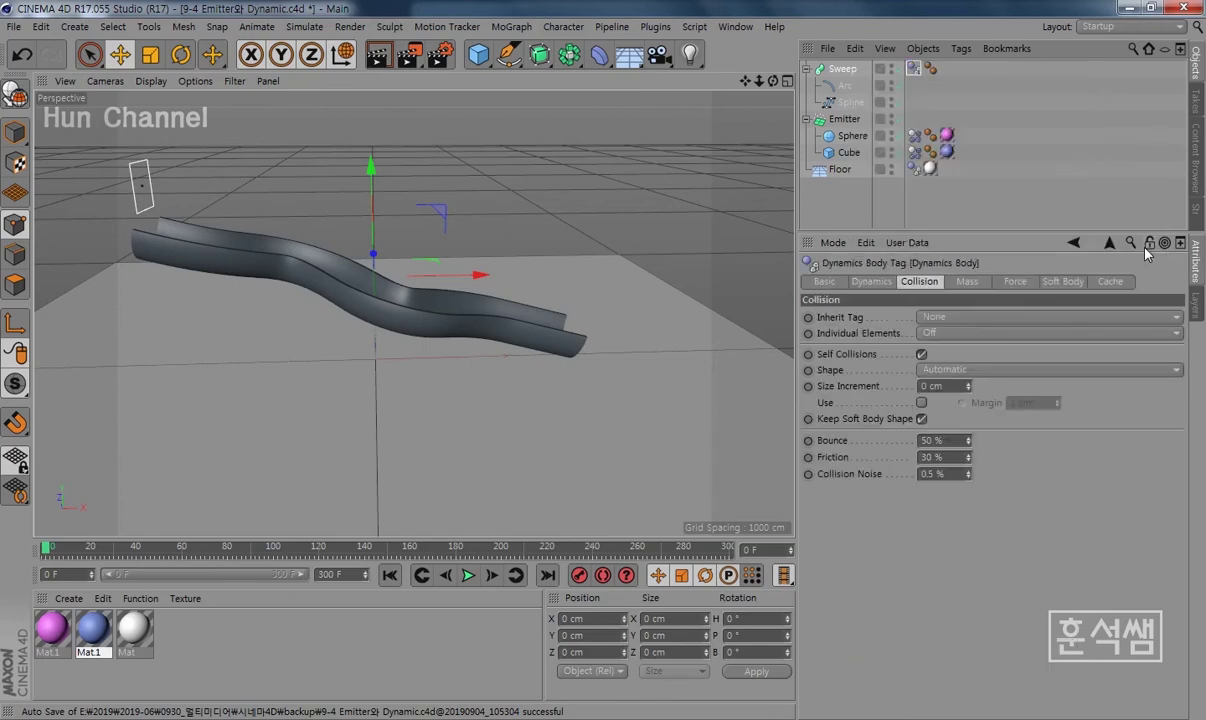
left_click_drag(479, 417, 430, 444, "alt")
left_click(468, 575)
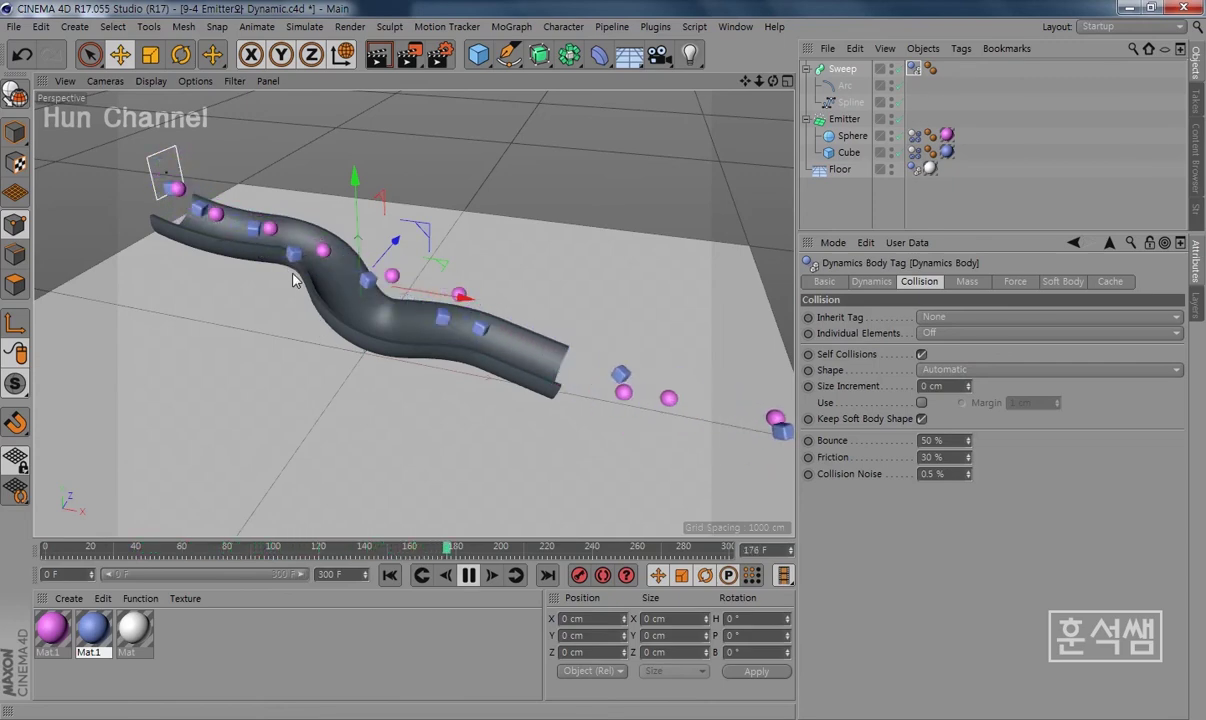
Step: Pause playback and set the chute's collision Shape to Automatic (MoDynamics)
left_click(468, 574)
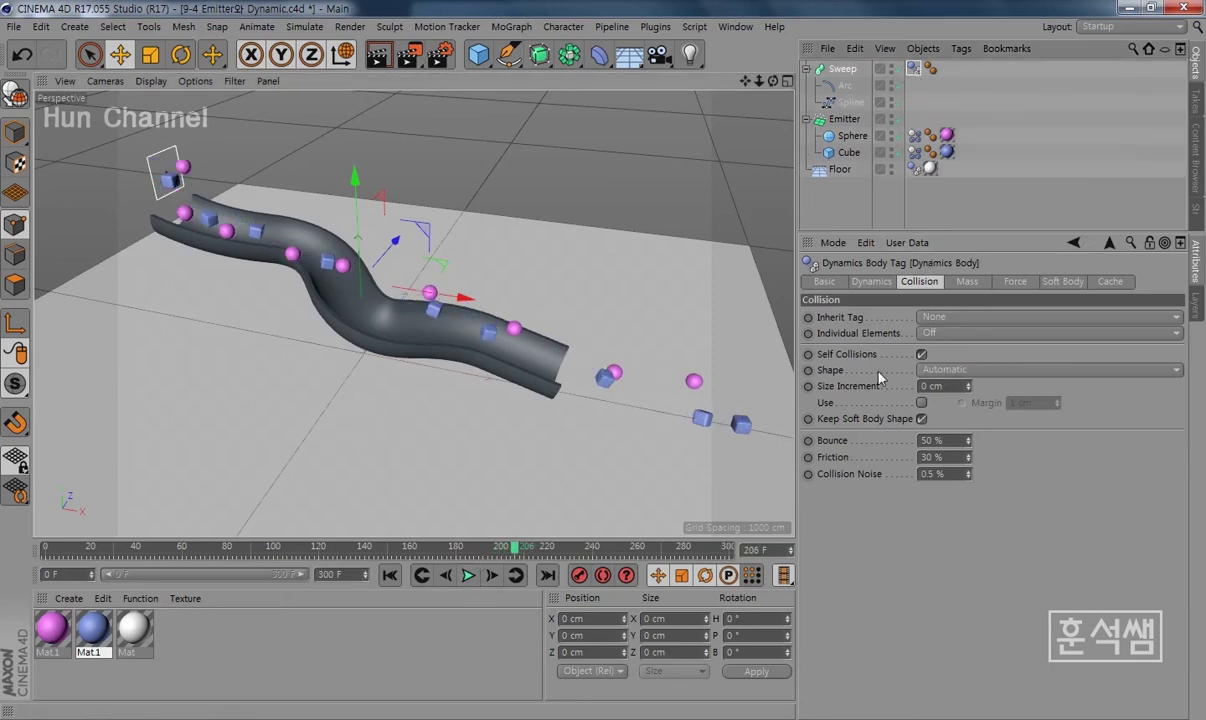
left_click(955, 369)
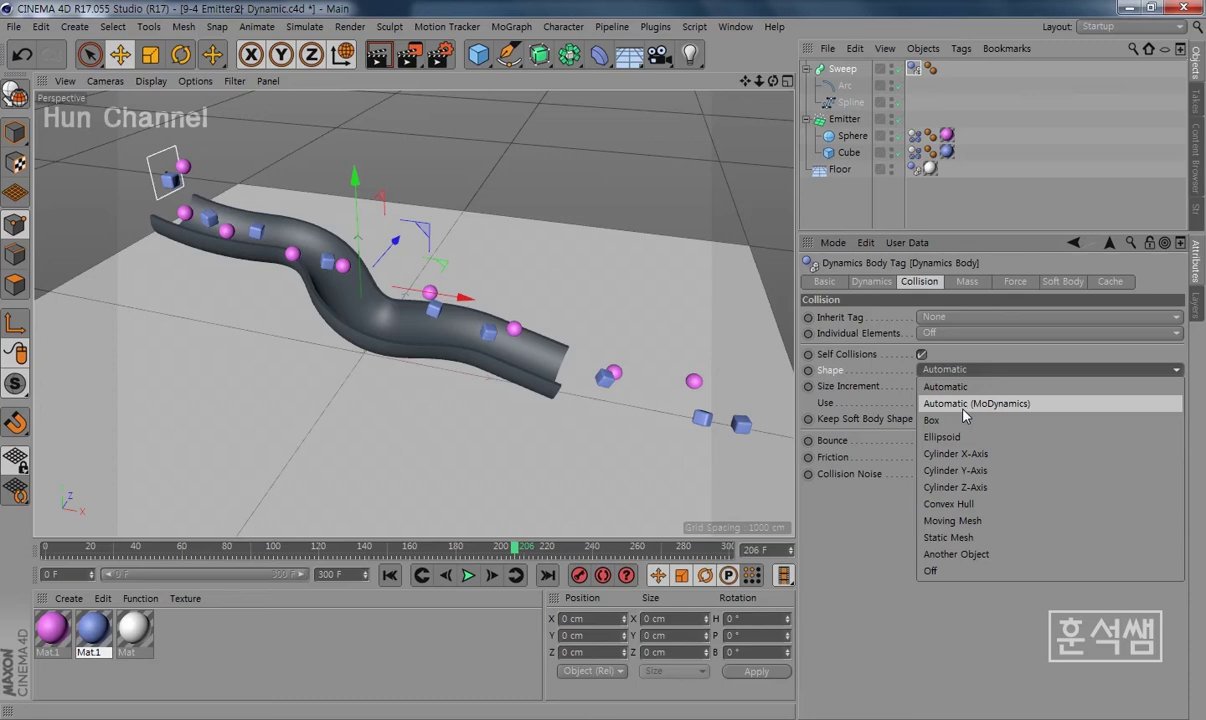
left_click(965, 404)
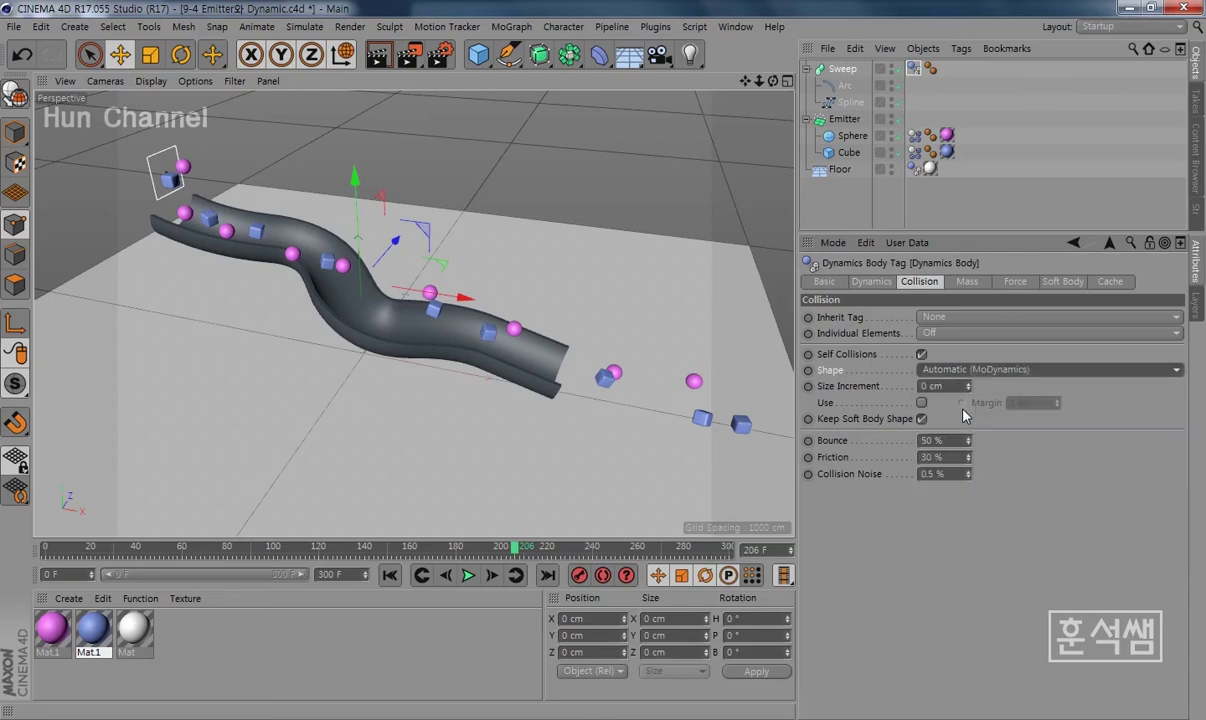
Step: Replay the simulation from the start, pause it, and keep the Automatic (MoDynamics) shape
left_click(389, 576)
left_click(468, 576)
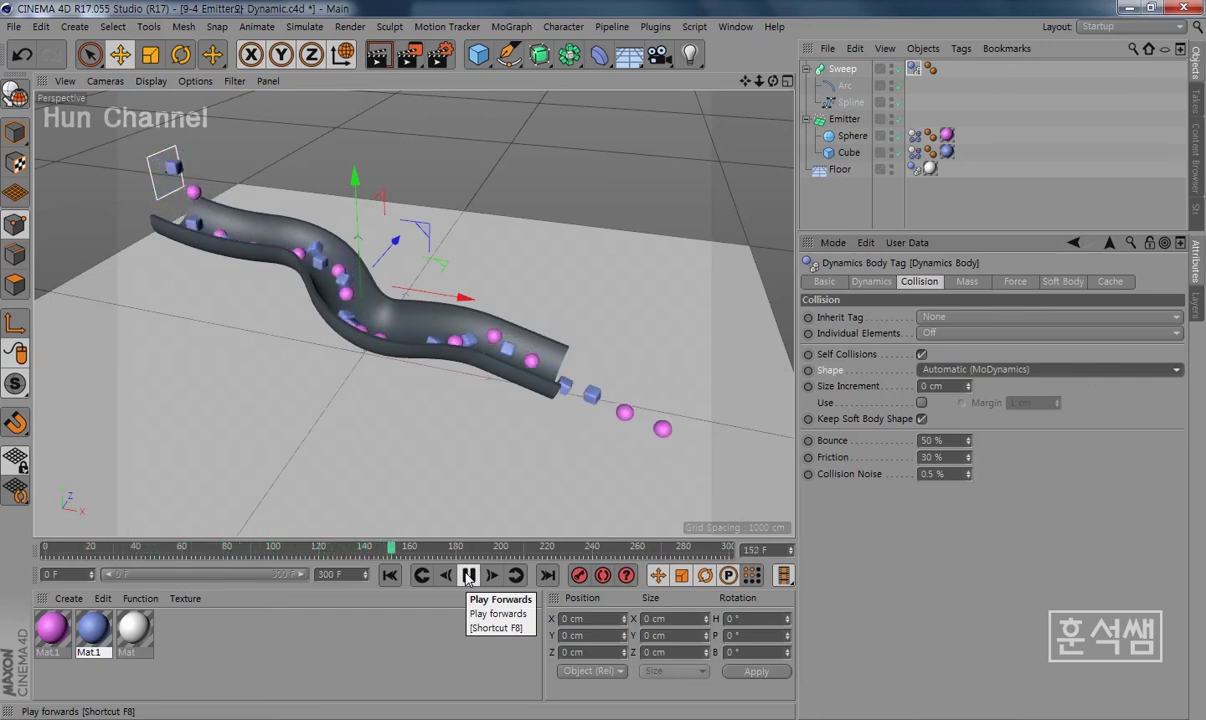
left_click(468, 578)
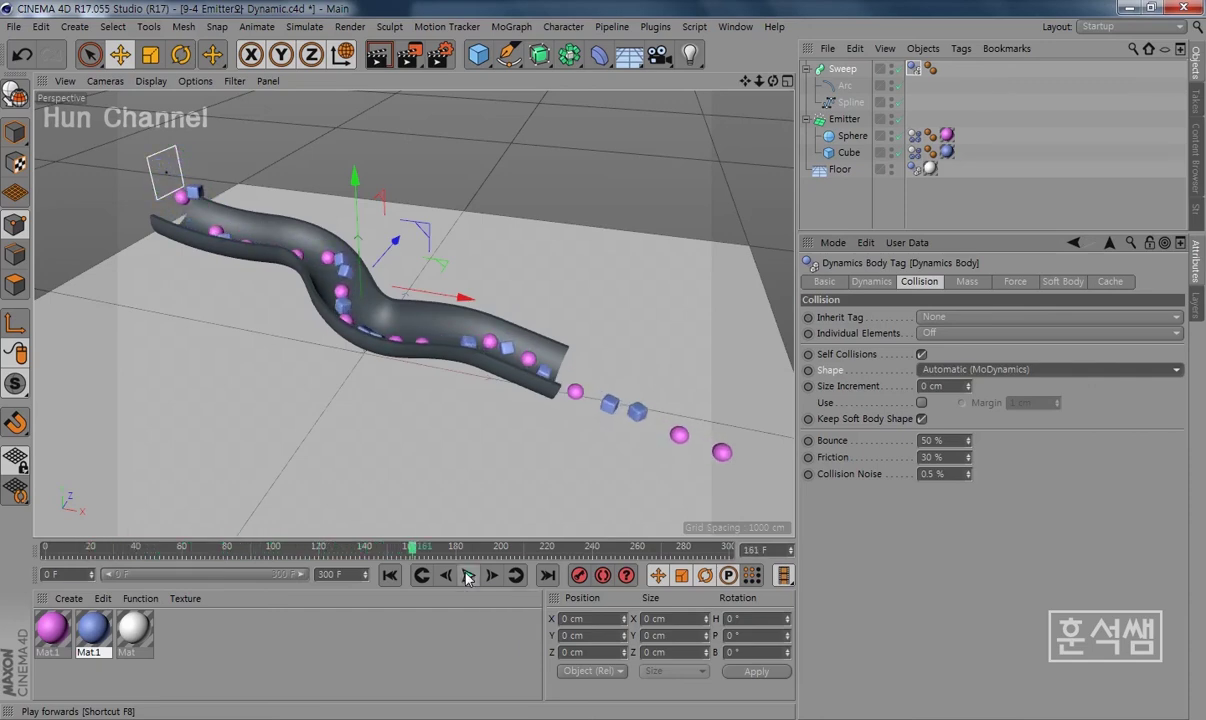
left_click(1035, 370)
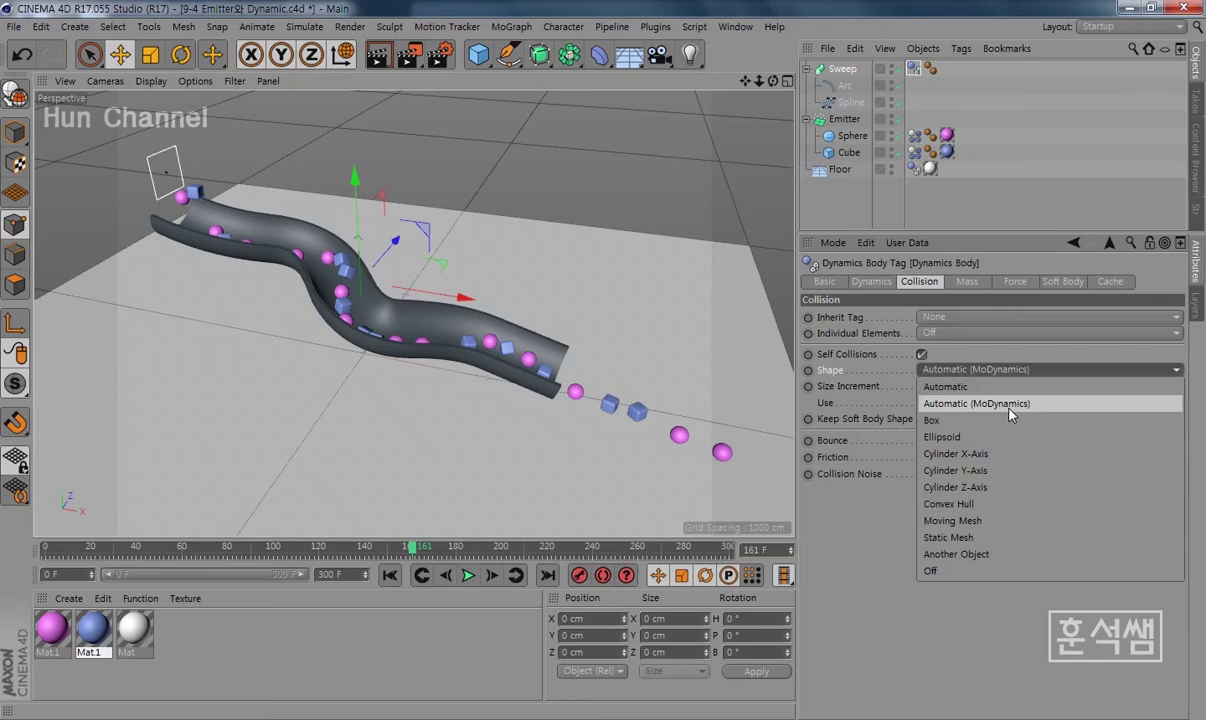
left_click(1012, 404)
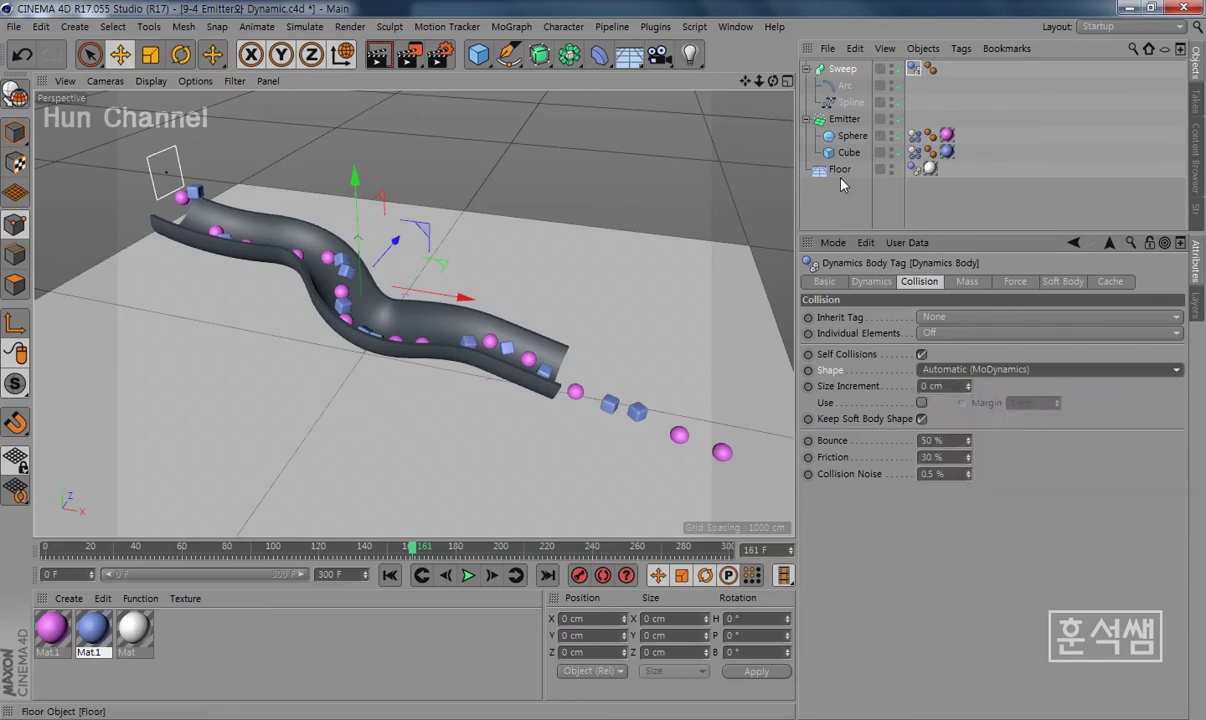
Step: Move the Emitter further left along X and slightly higher along Y
left_click(848, 121)
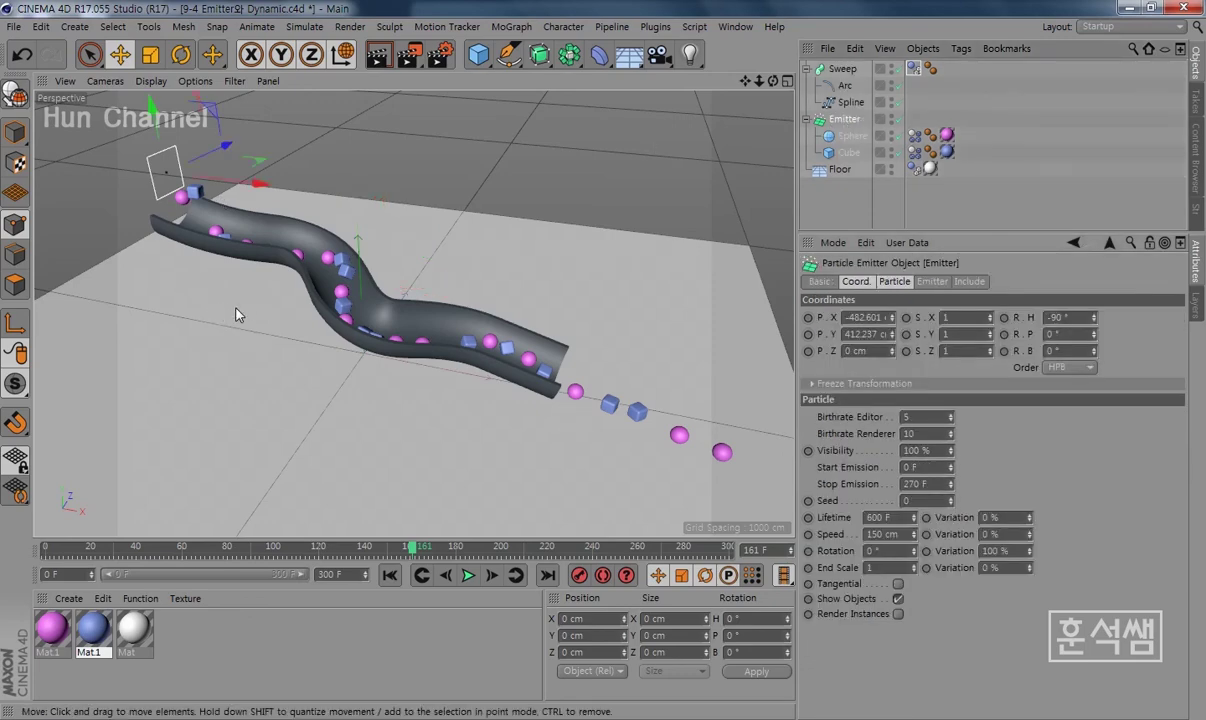
left_click_drag(237, 315, 269, 297, "alt")
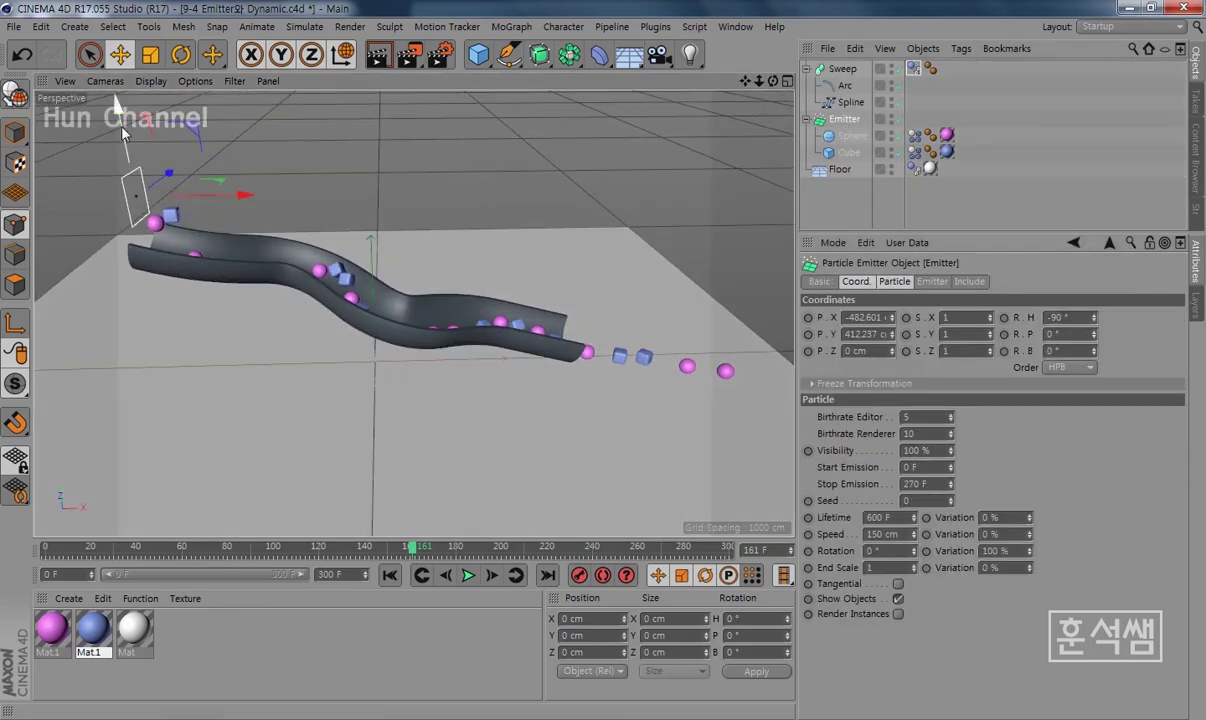
left_click_drag(245, 195, 237, 197)
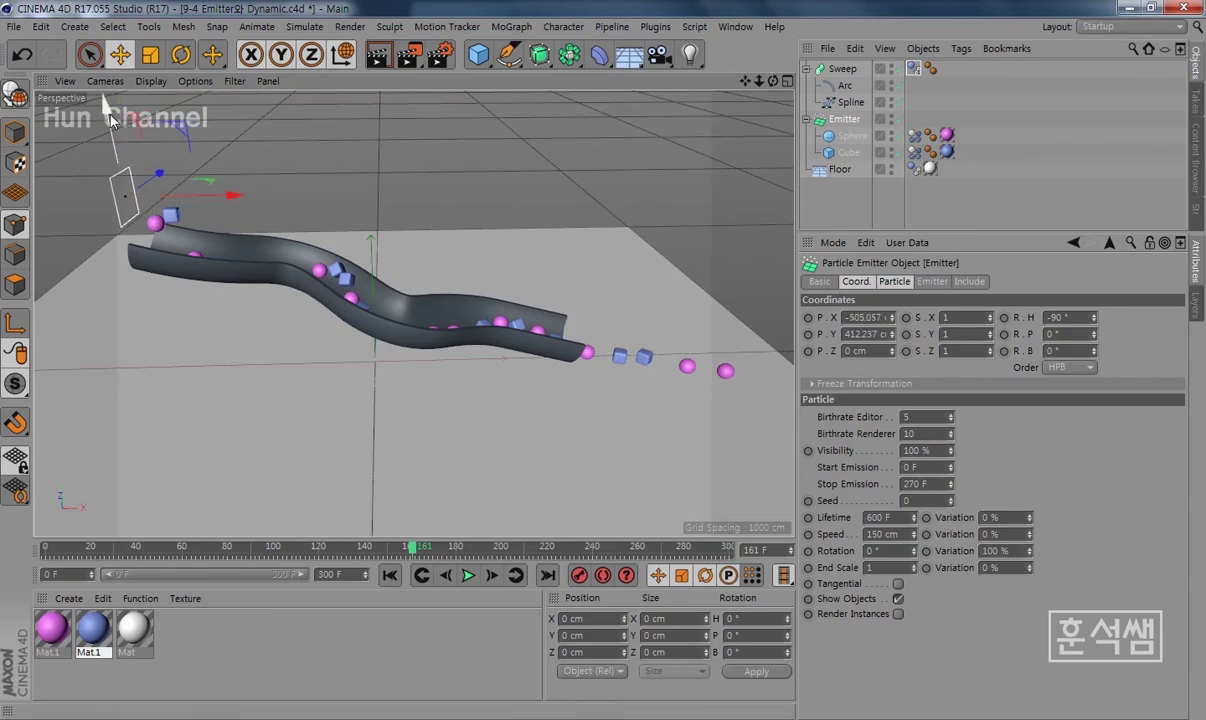
left_click_drag(104, 107, 101, 94)
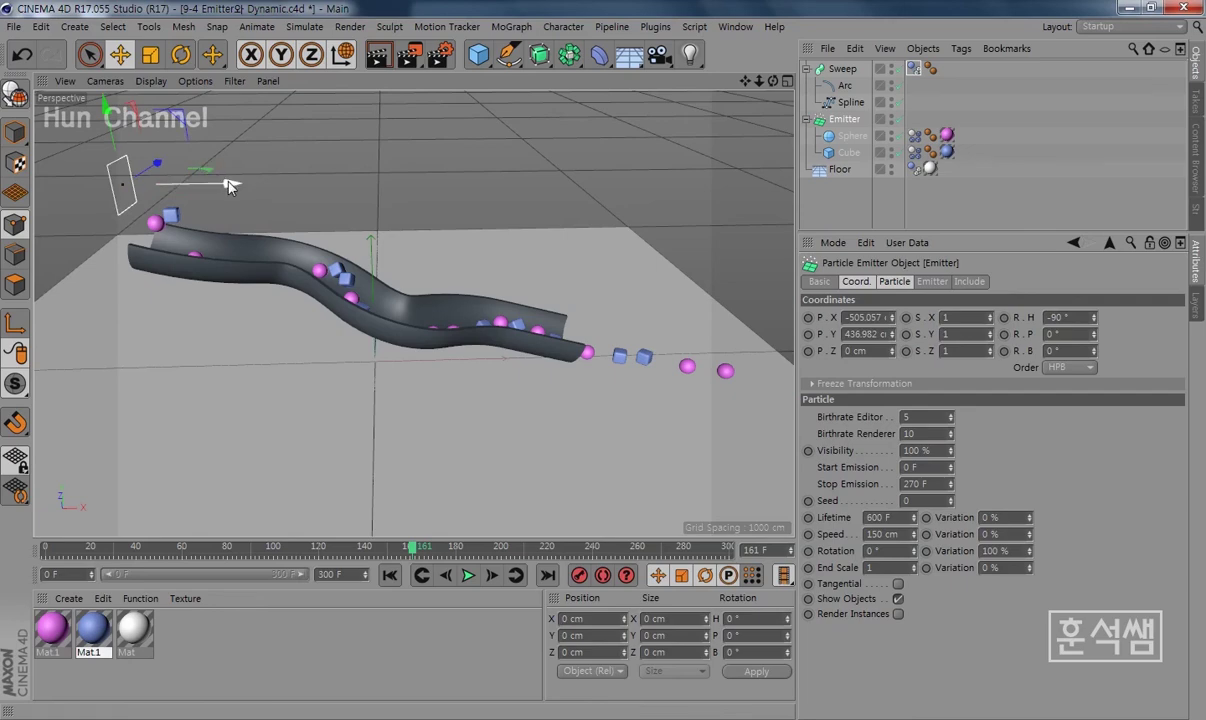
left_click_drag(230, 186, 226, 185)
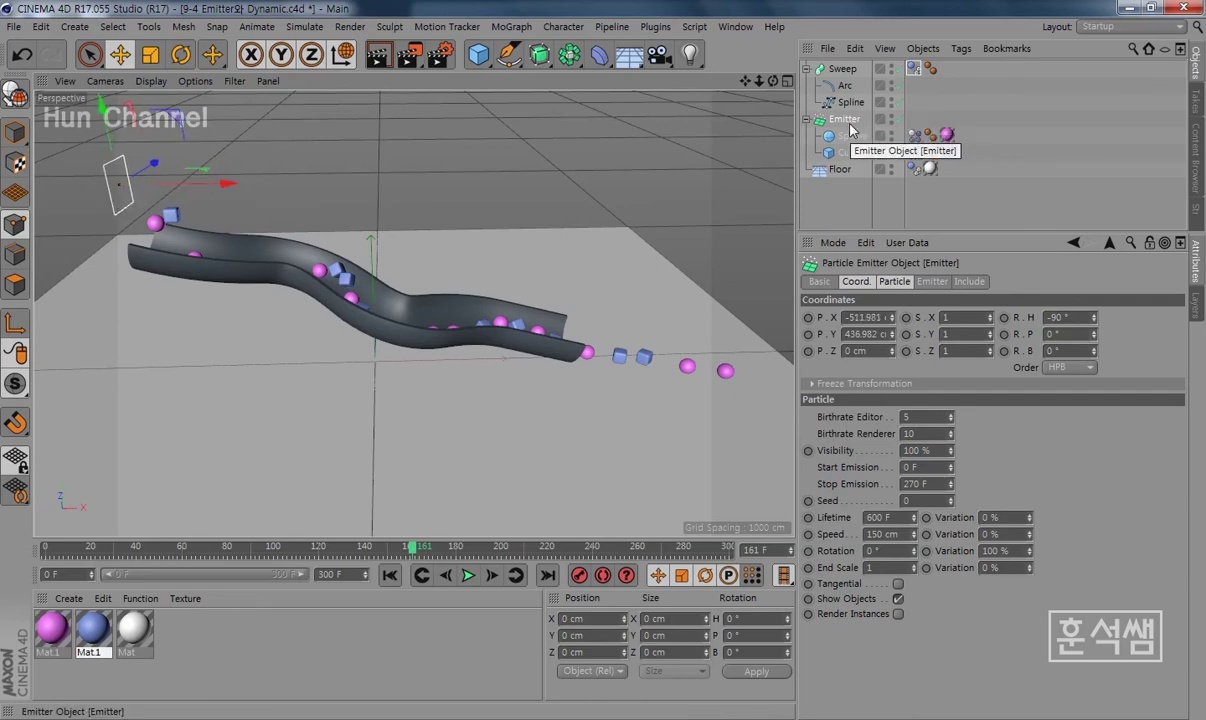
Step: Set the emitter's particle Speed to 250 cm and rewind to frame 0
left_click(890, 282)
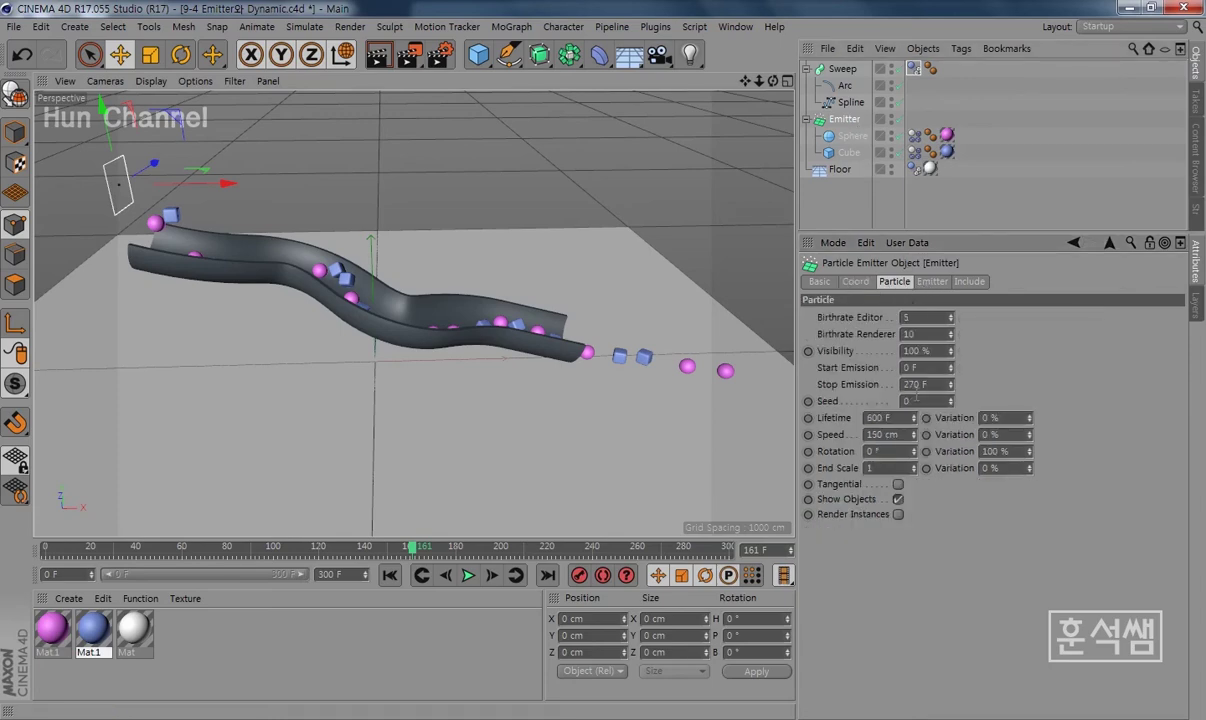
left_click(909, 435)
type("250")
key("Return")
type("15")
left_click(390, 575)
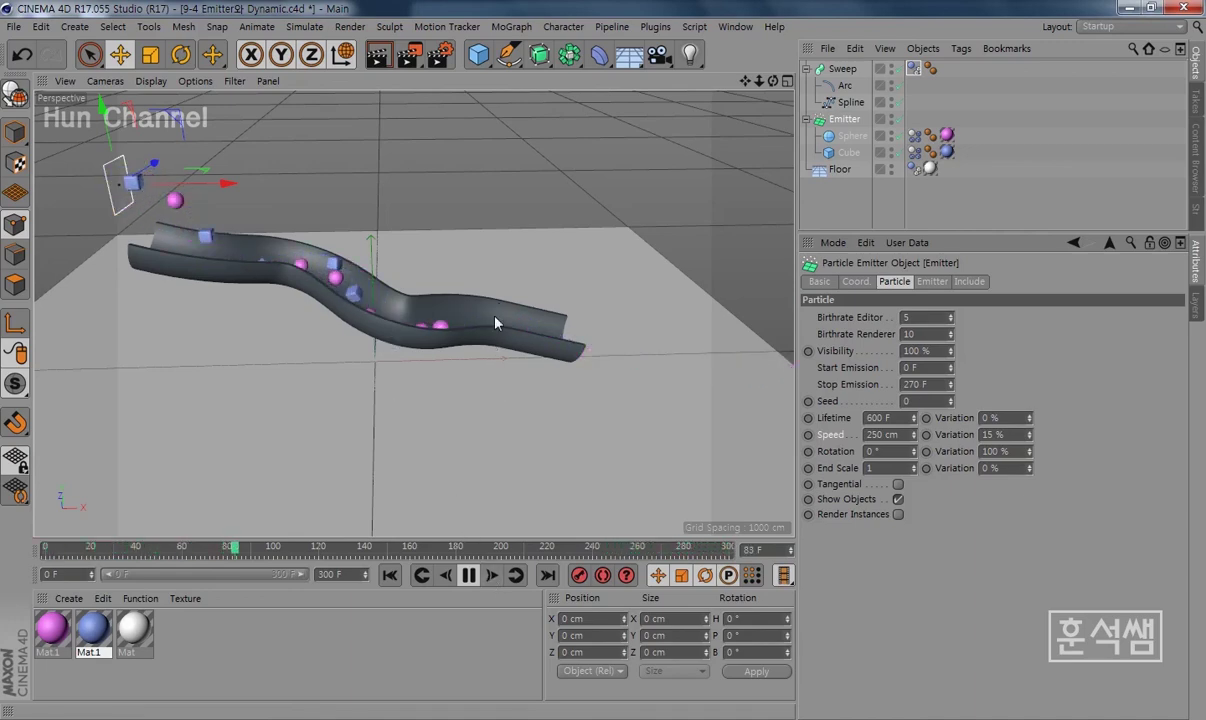
Step: Orbit and zoom around the chute during playback, then pause and rewind to frame 0
mouse_move(485, 364)
left_mouse_down("alt")
mouse_move(320, 404)
mouse_move(304, 347)
mouse_move(398, 385)
mouse_move(328, 297)
mouse_move(290, 202)
mouse_move(321, 281)
mouse_move(287, 270)
left_mouse_up("alt")
mouse_move(291, 321)
left_mouse_down("alt")
mouse_move(291, 291)
mouse_move(665, 337)
mouse_move(380, 318)
mouse_move(557, 346)
mouse_move(538, 345)
left_mouse_up("alt")
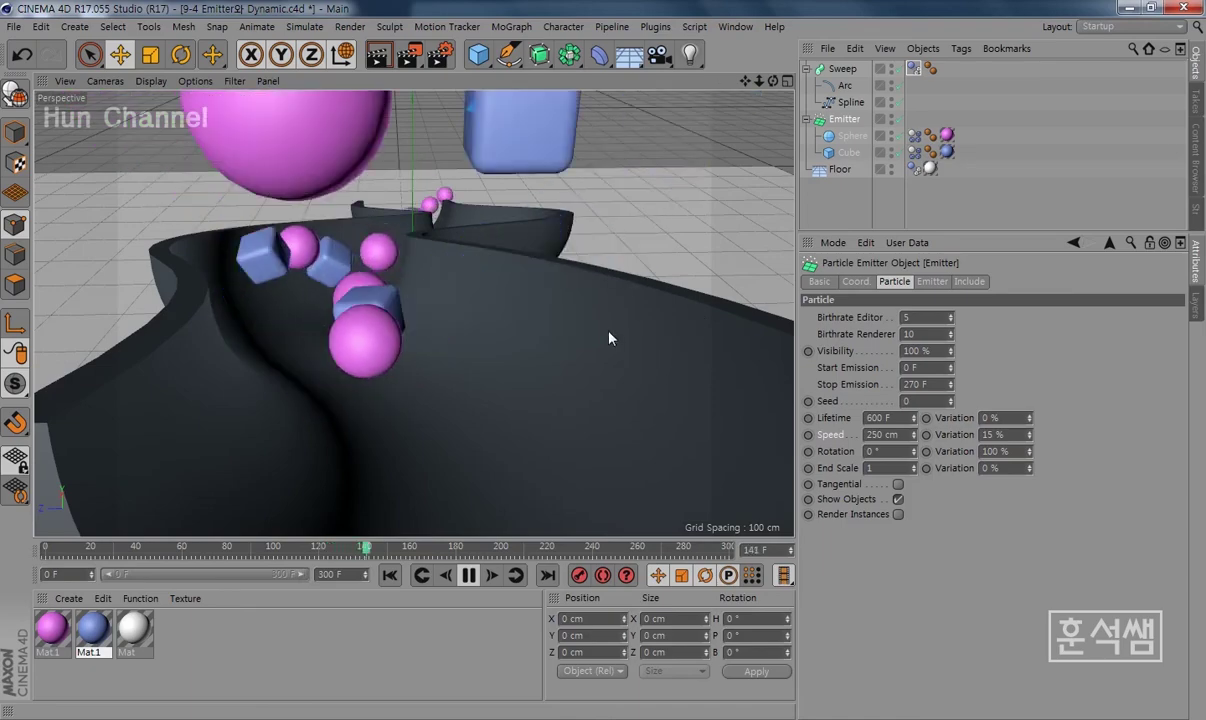
scroll(614, 337, "down", 5)
mouse_move(538, 399)
left_mouse_down("alt")
mouse_move(317, 366)
mouse_move(363, 357)
left_mouse_up("alt")
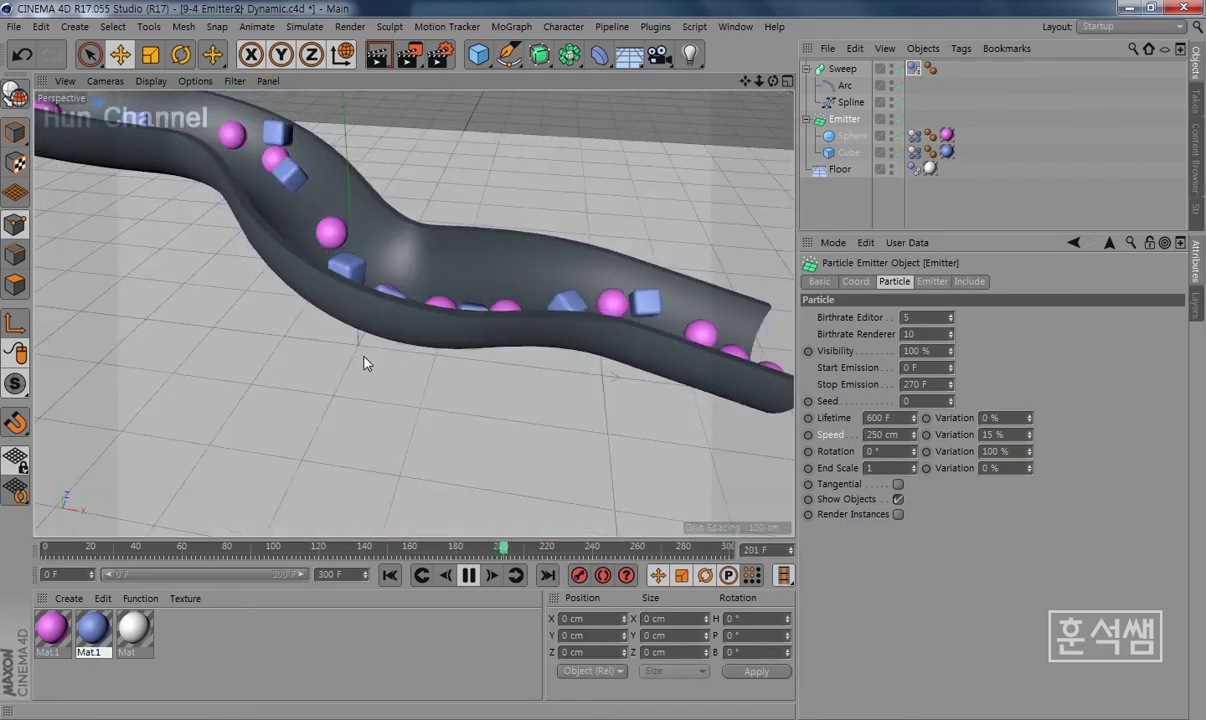
scroll(363, 357, "down", 5)
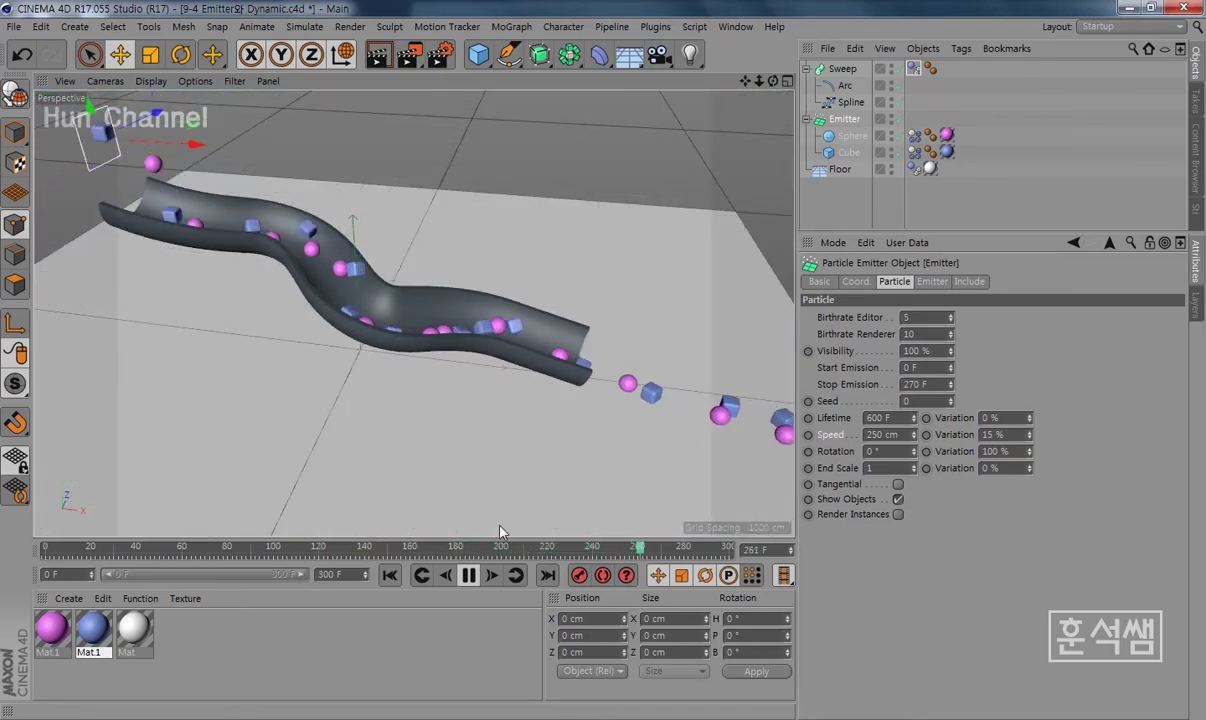
left_click(468, 575)
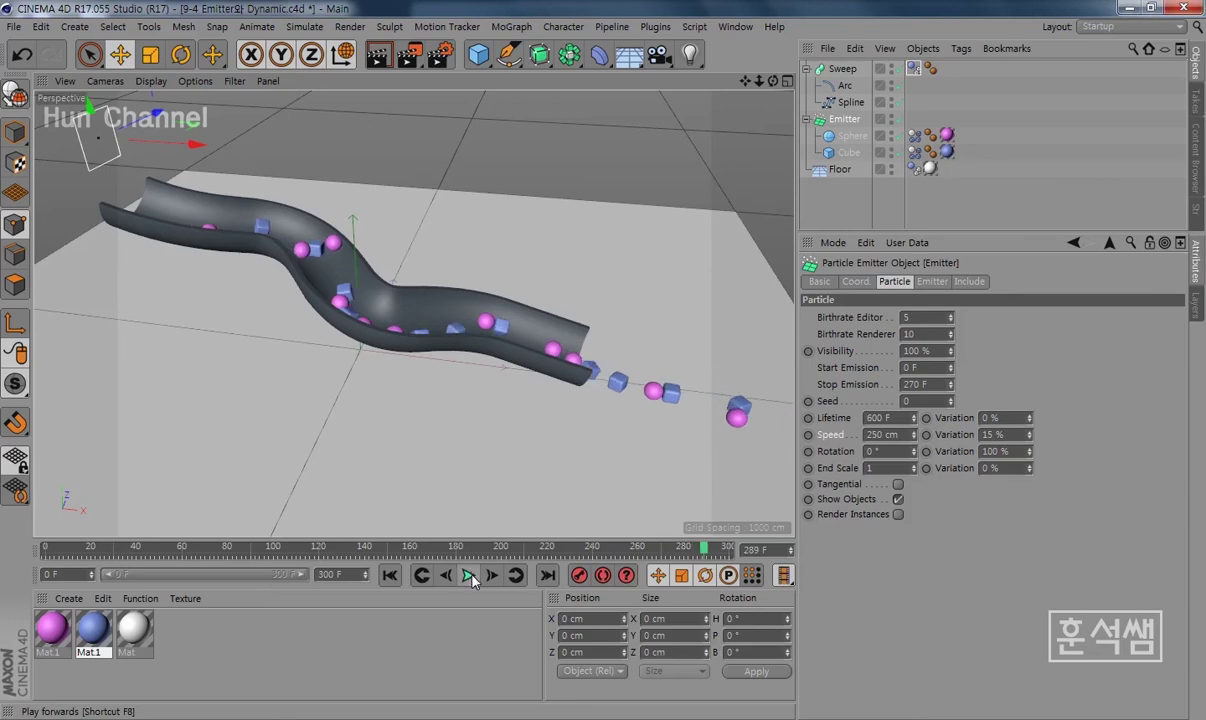
left_click(390, 575)
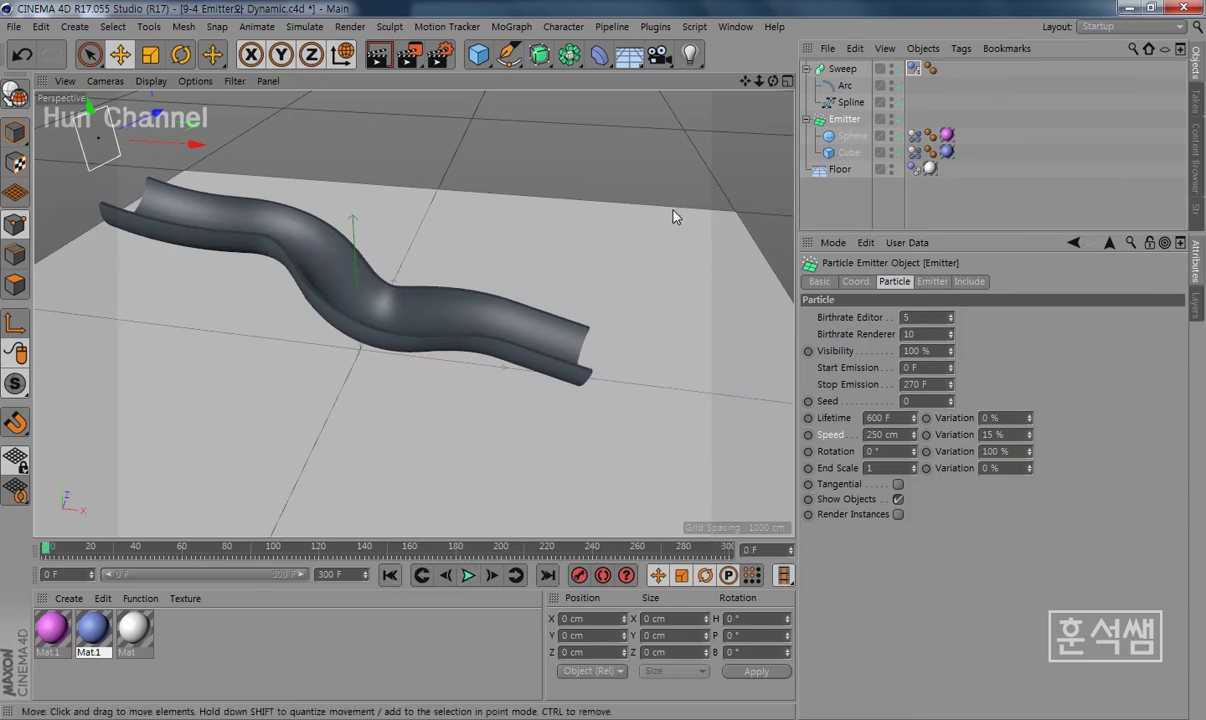
Step: Add a cube past the chute's lower end and make it 20 cm thick in X
left_click(474, 57)
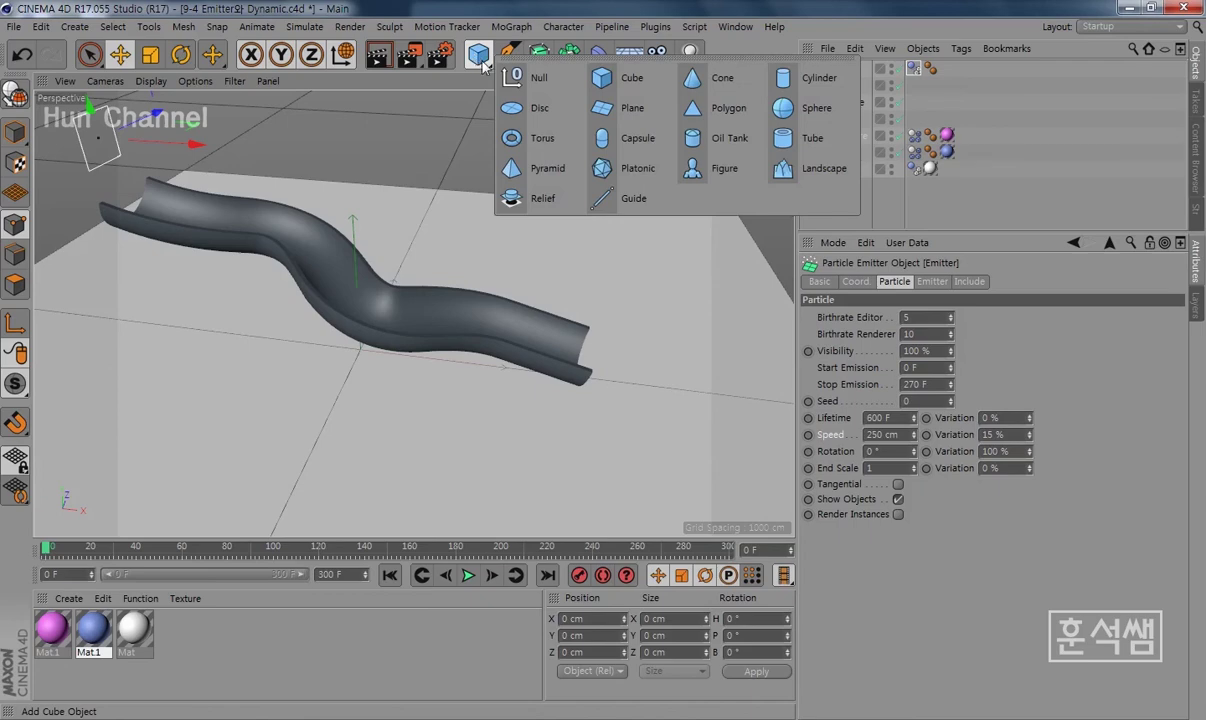
left_click(634, 93)
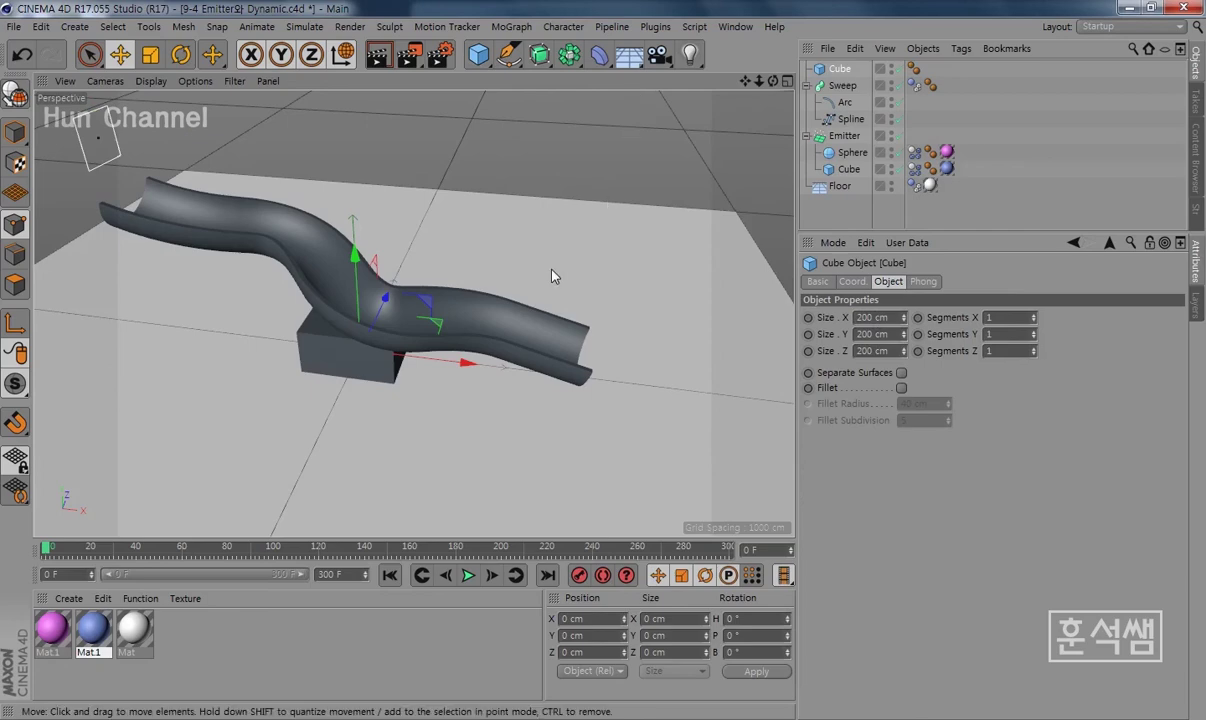
left_click_drag(460, 370, 768, 356)
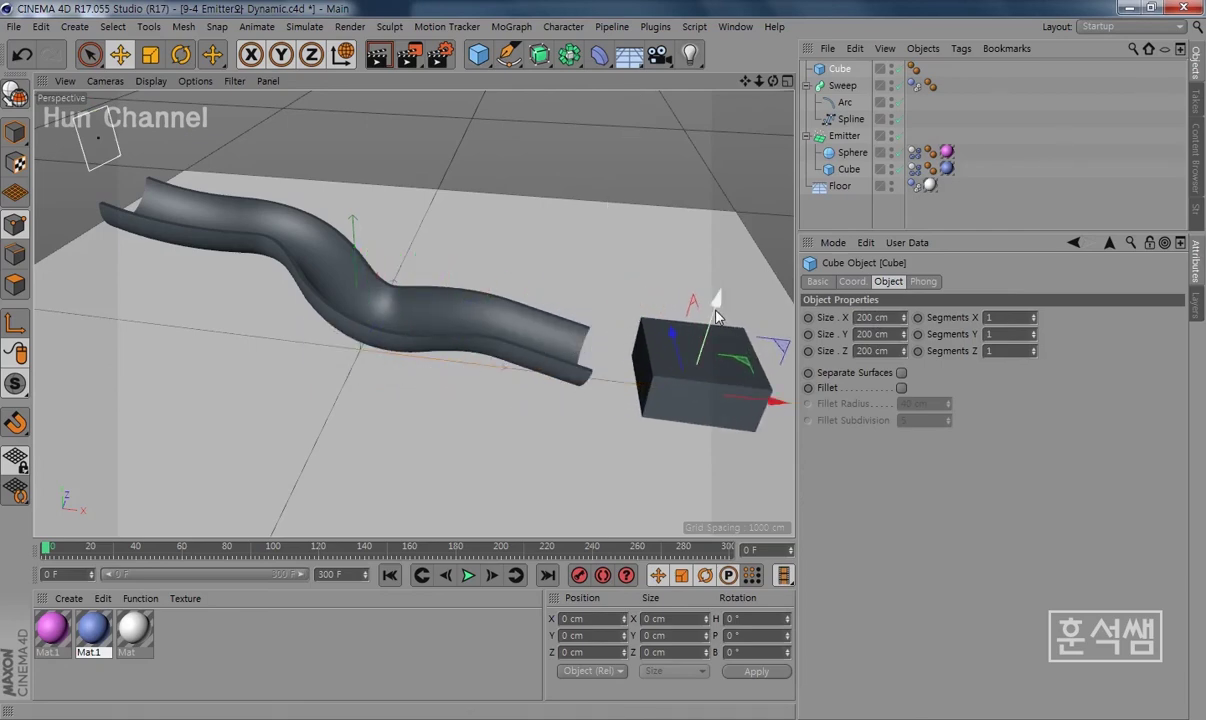
middle_click_drag(597, 410, 444, 346, "alt")
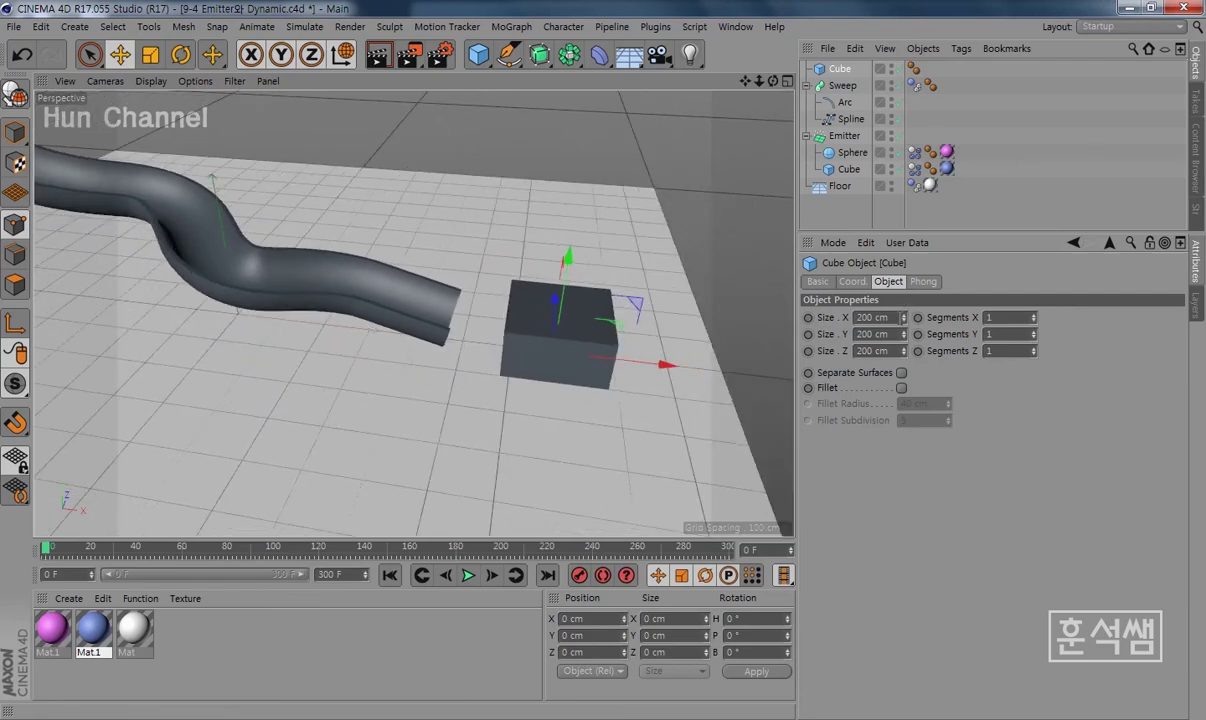
left_click_drag(903, 317, 870, 317)
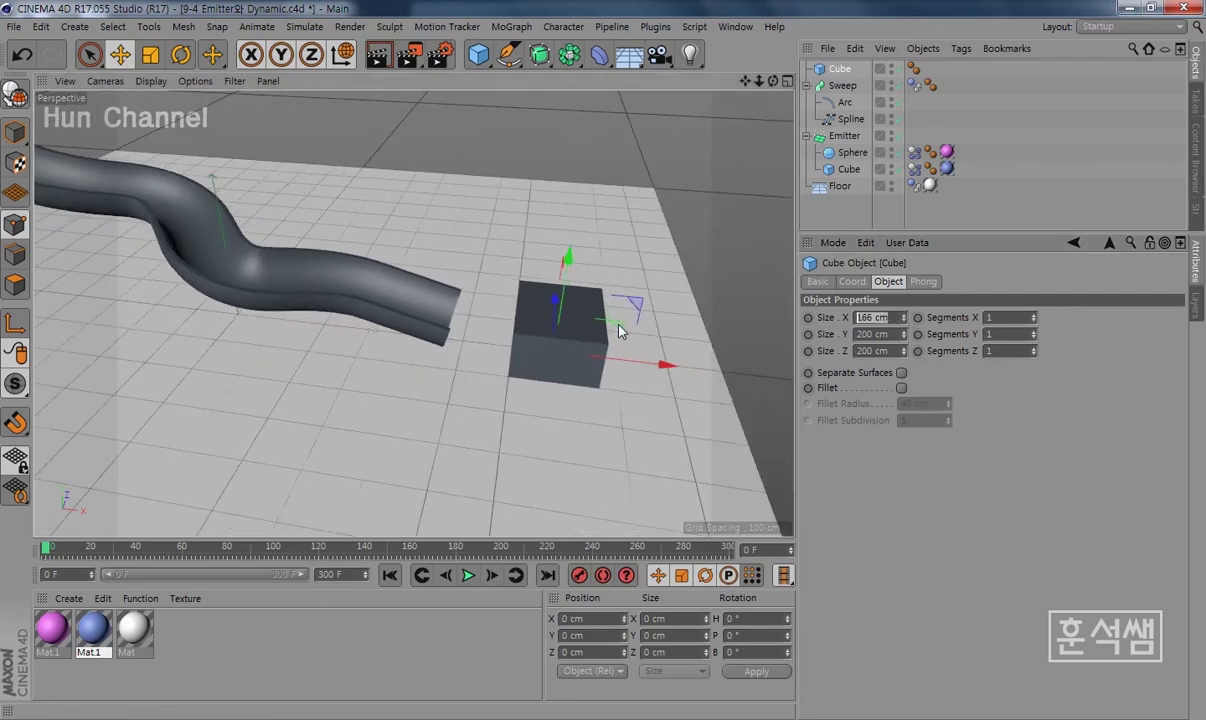
type("20")
key("Return")
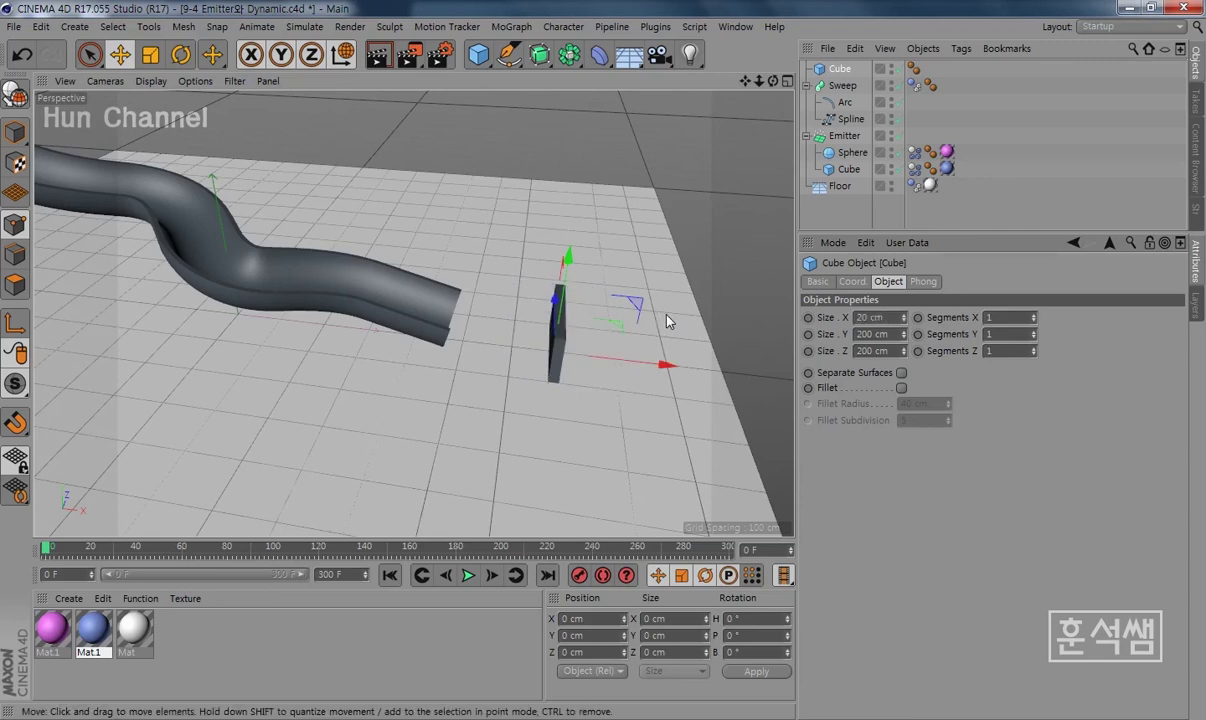
Step: Lengthen the wall cube to 800 cm along Z and stretch it taller
left_click_drag(904, 352, 898, 353)
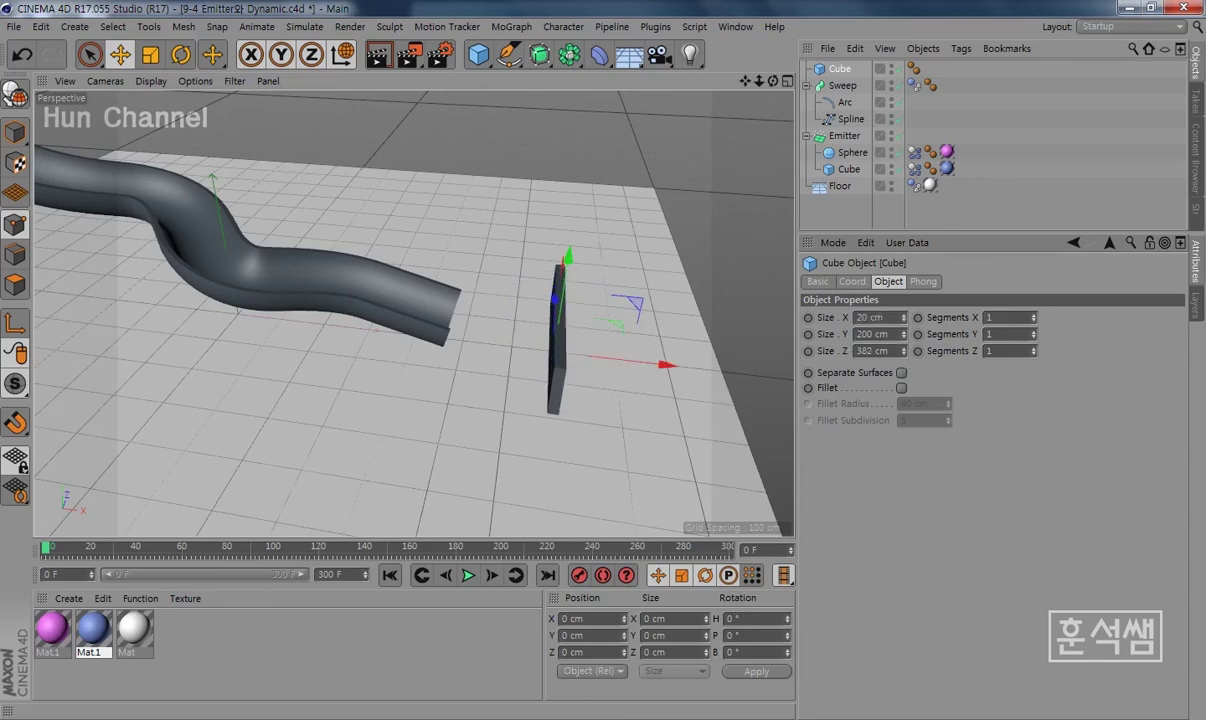
double_click(875, 351)
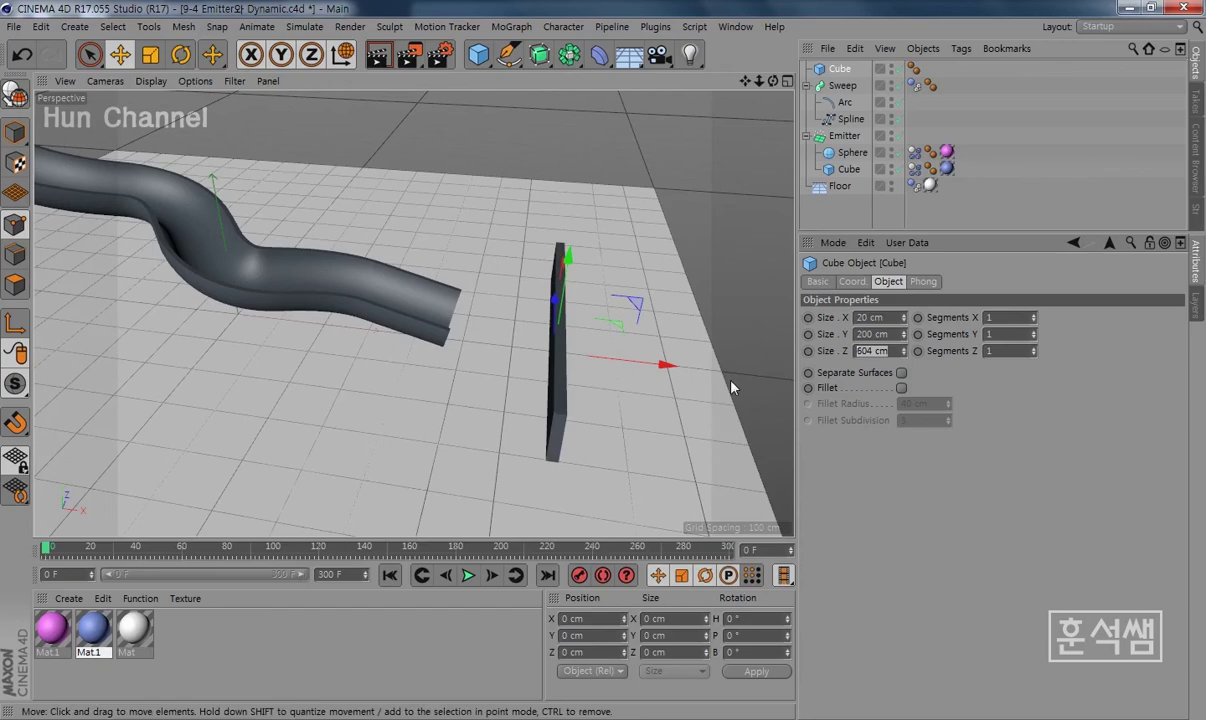
type("600")
key("Return")
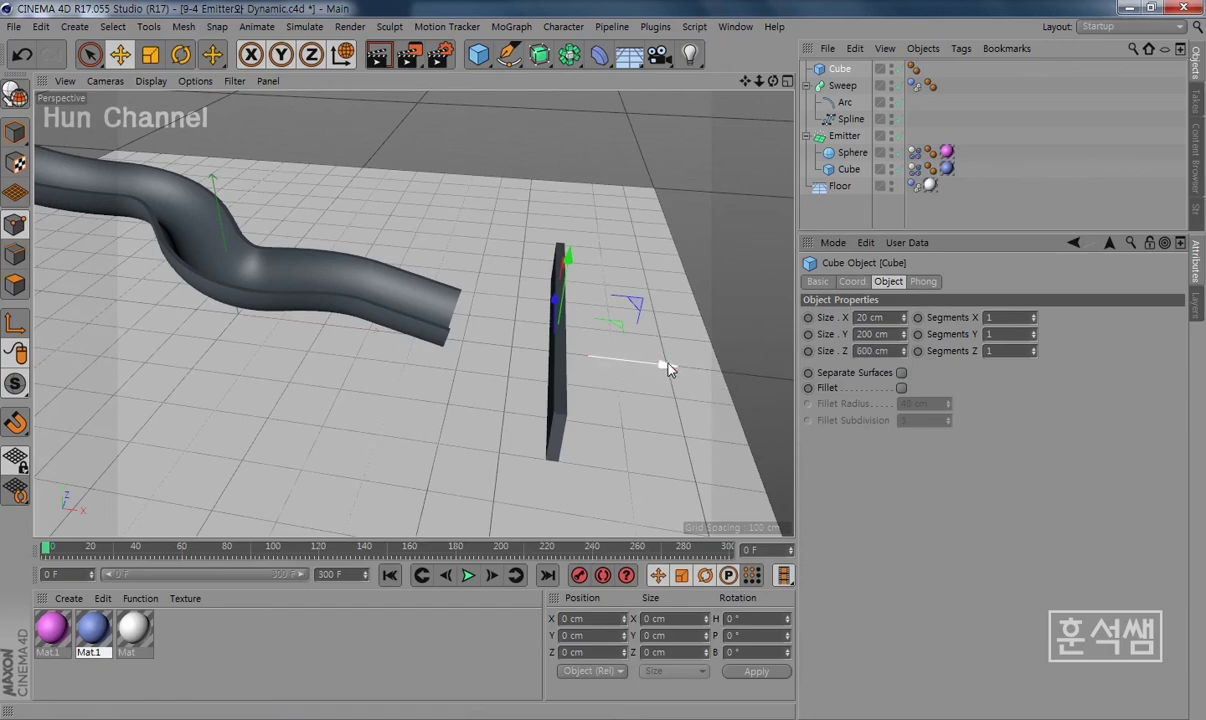
mouse_move(481, 440)
left_mouse_down("alt")
mouse_move(552, 444)
mouse_move(721, 415)
left_mouse_up("alt")
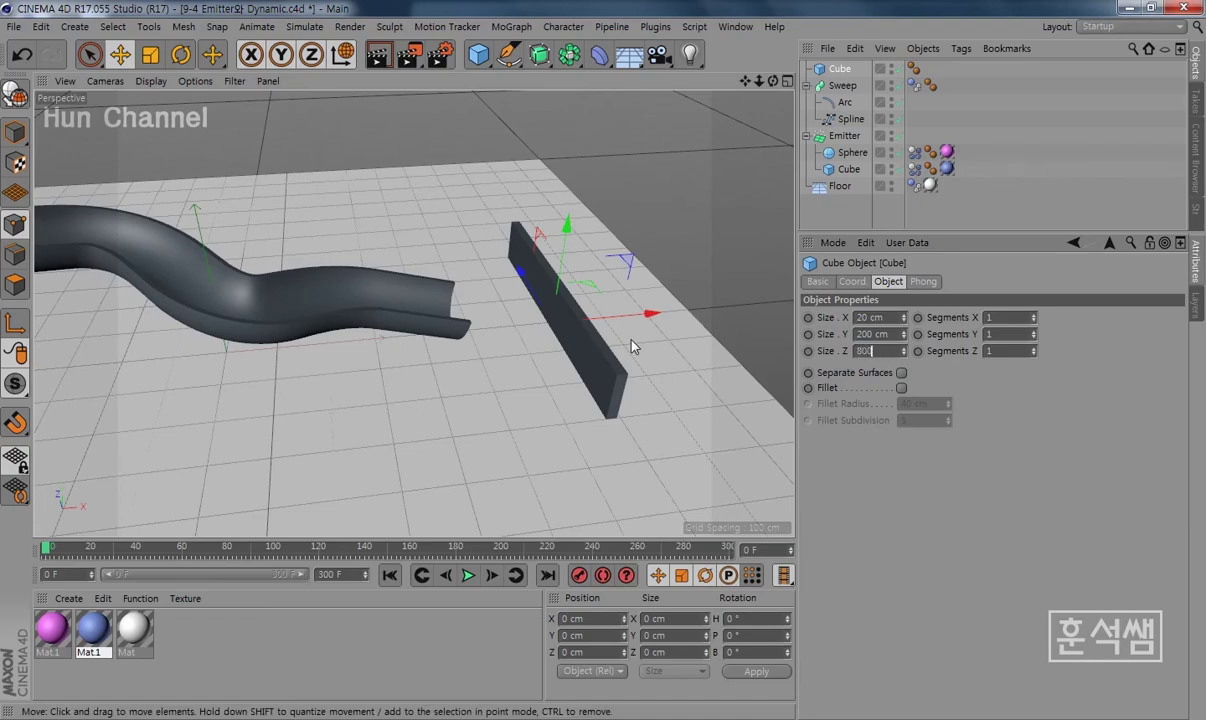
type("800")
key("Return")
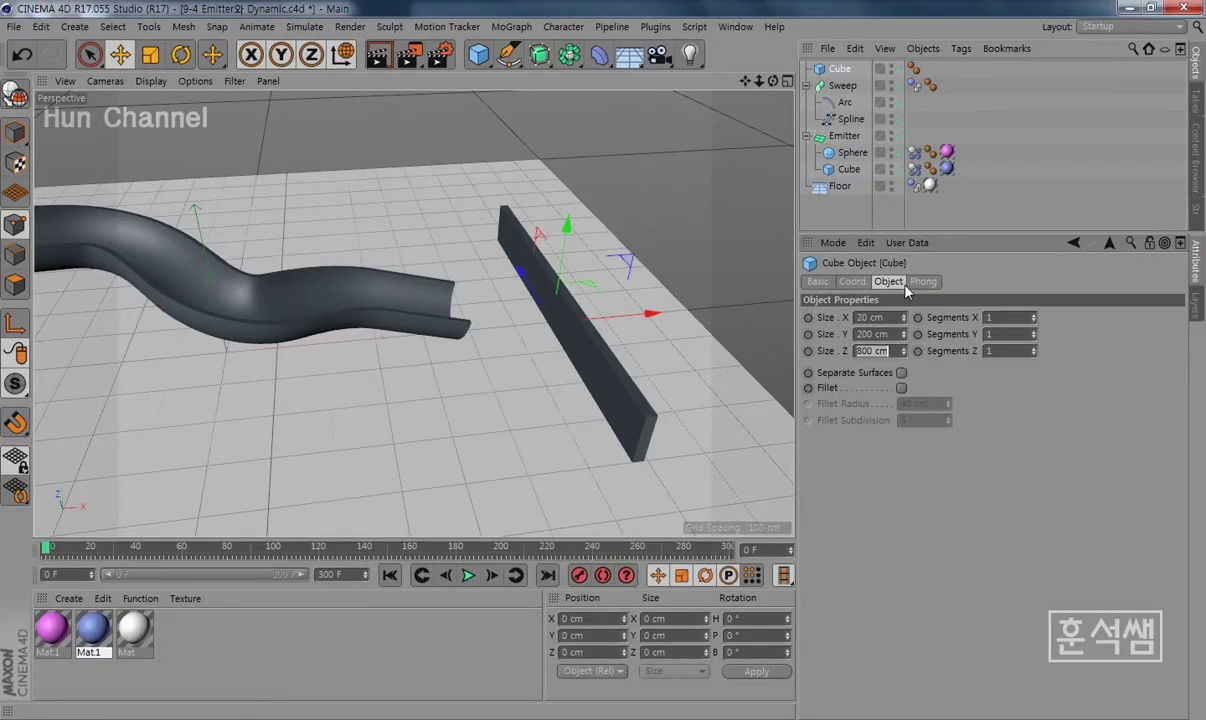
left_click_drag(567, 232, 573, 195)
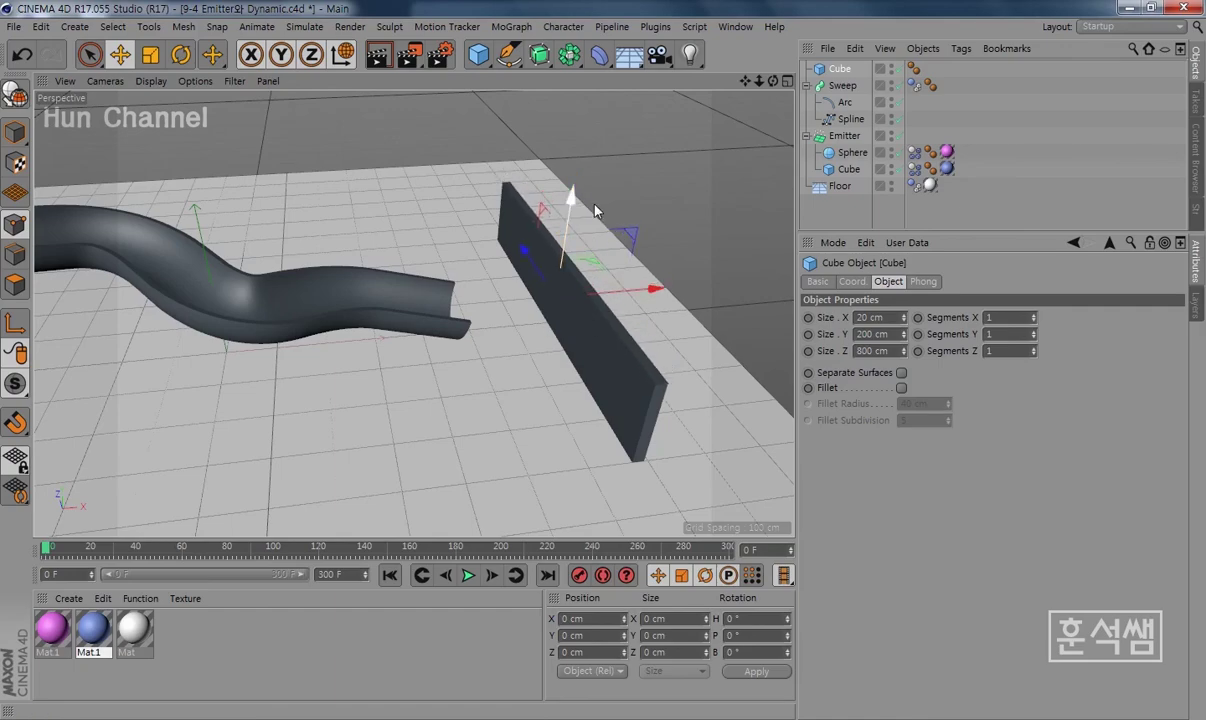
mouse_move(715, 323)
left_mouse_down("alt")
mouse_move(509, 412)
mouse_move(511, 390)
mouse_move(541, 398)
mouse_move(532, 405)
left_mouse_up("alt")
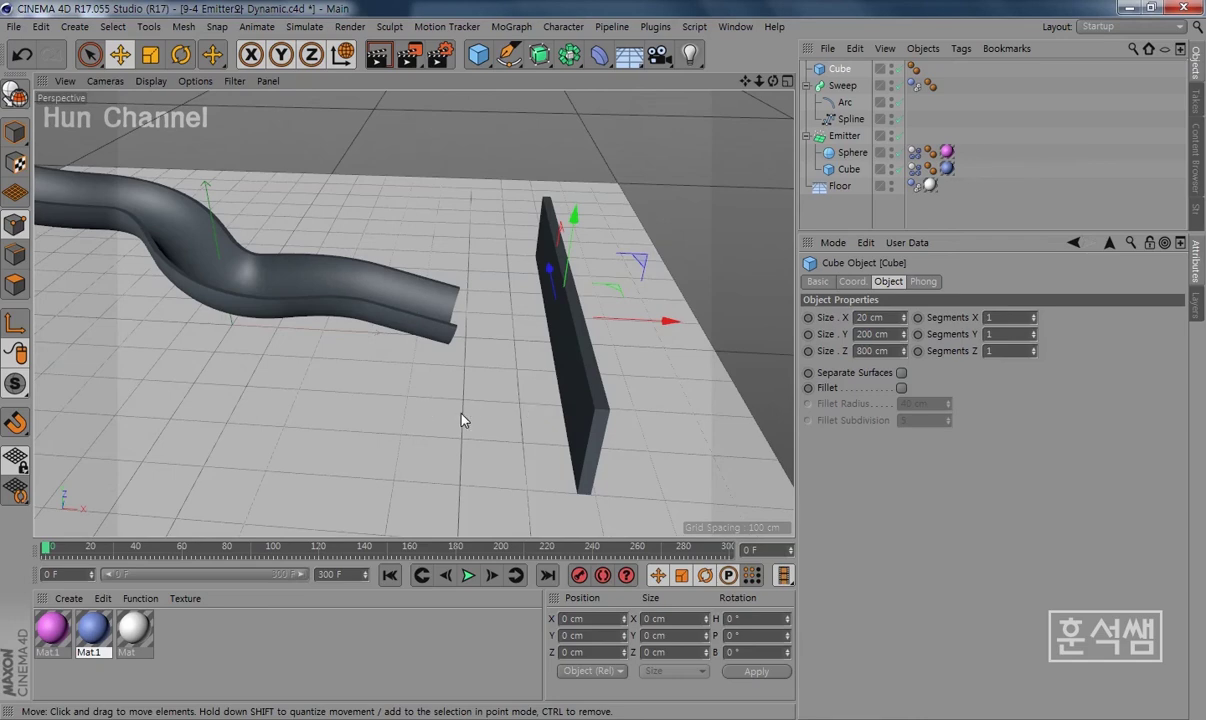
Step: Give the wall Cube a Collider Body tag, then bring up the Sphere's tag options
right_click(842, 72)
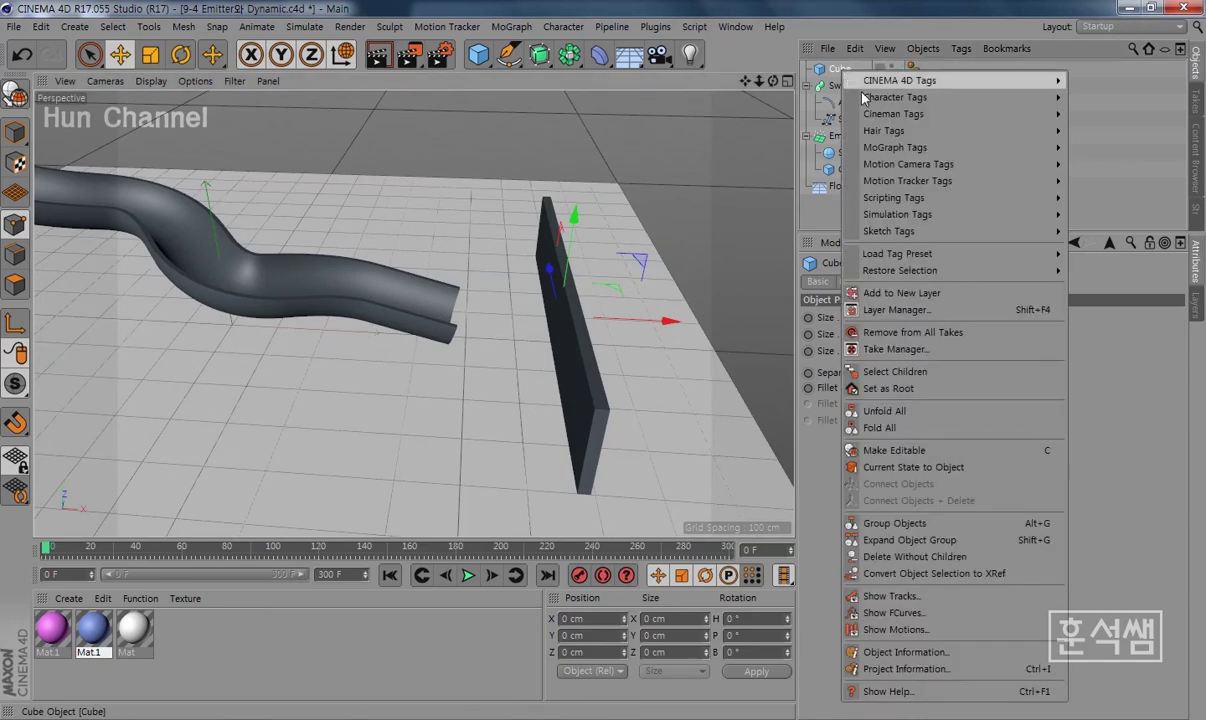
mouse_move(897, 214)
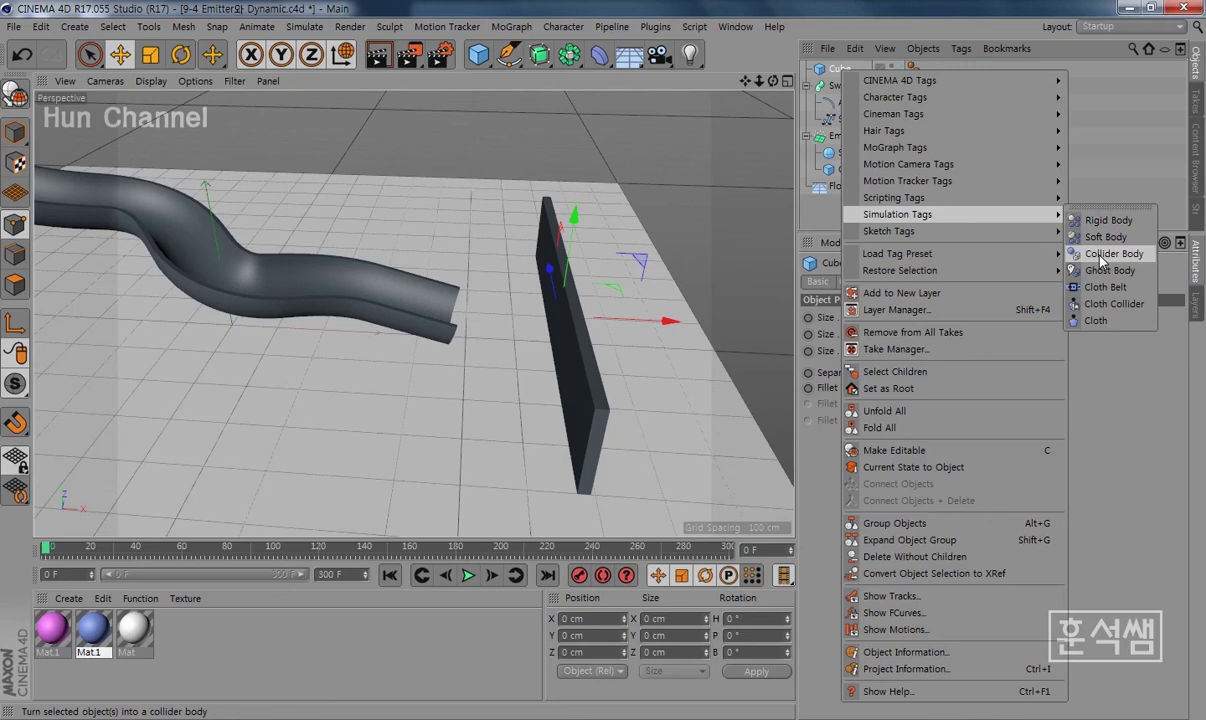
left_click(1101, 256)
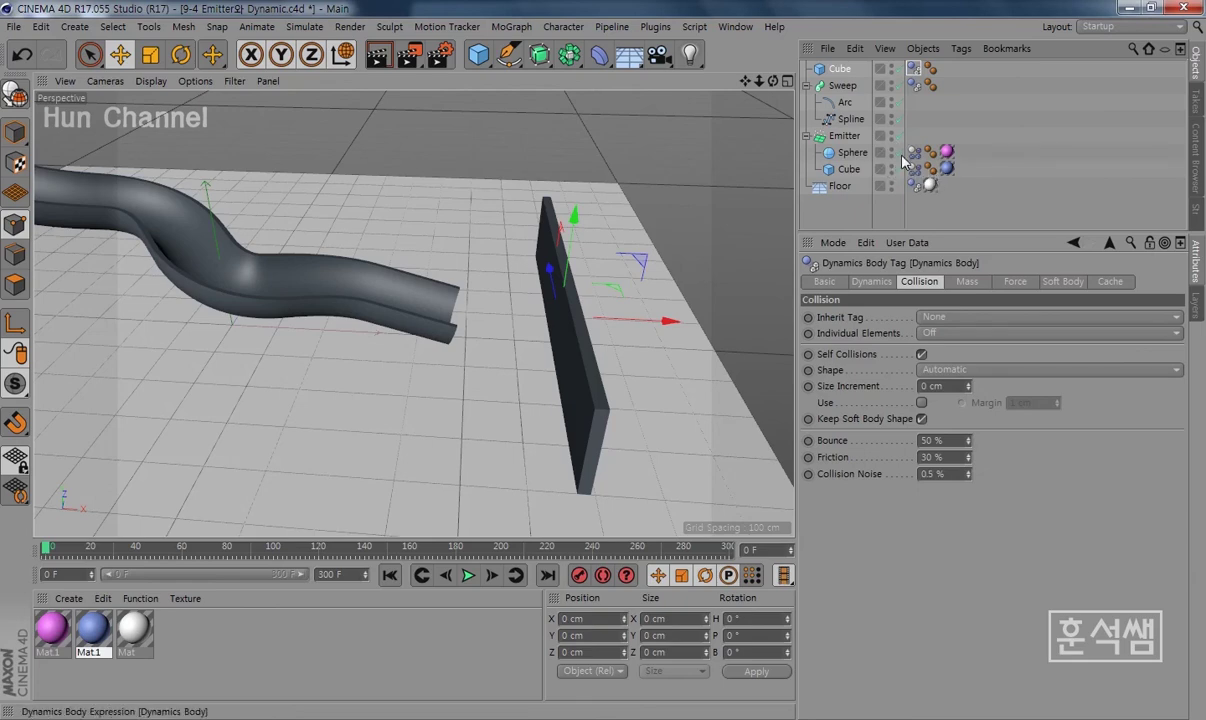
right_click(852, 155)
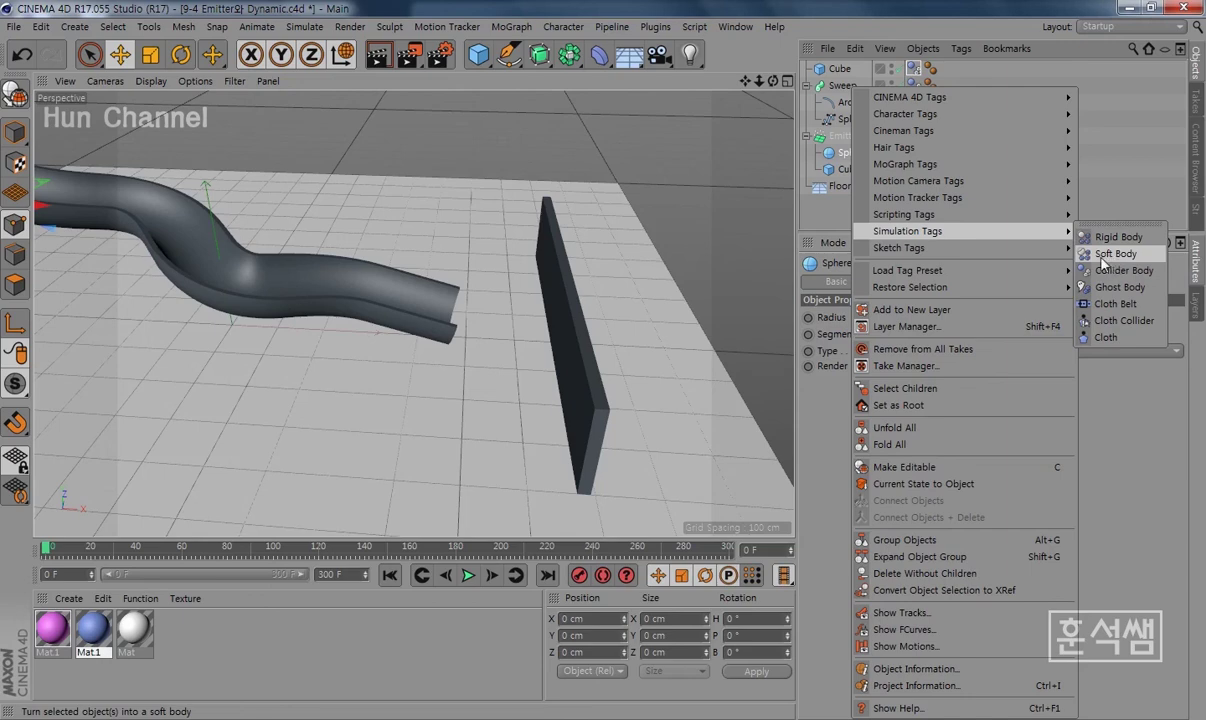
Step: Dismiss the menu, zoom out and pan to frame chute and wall, then play
left_click(775, 194)
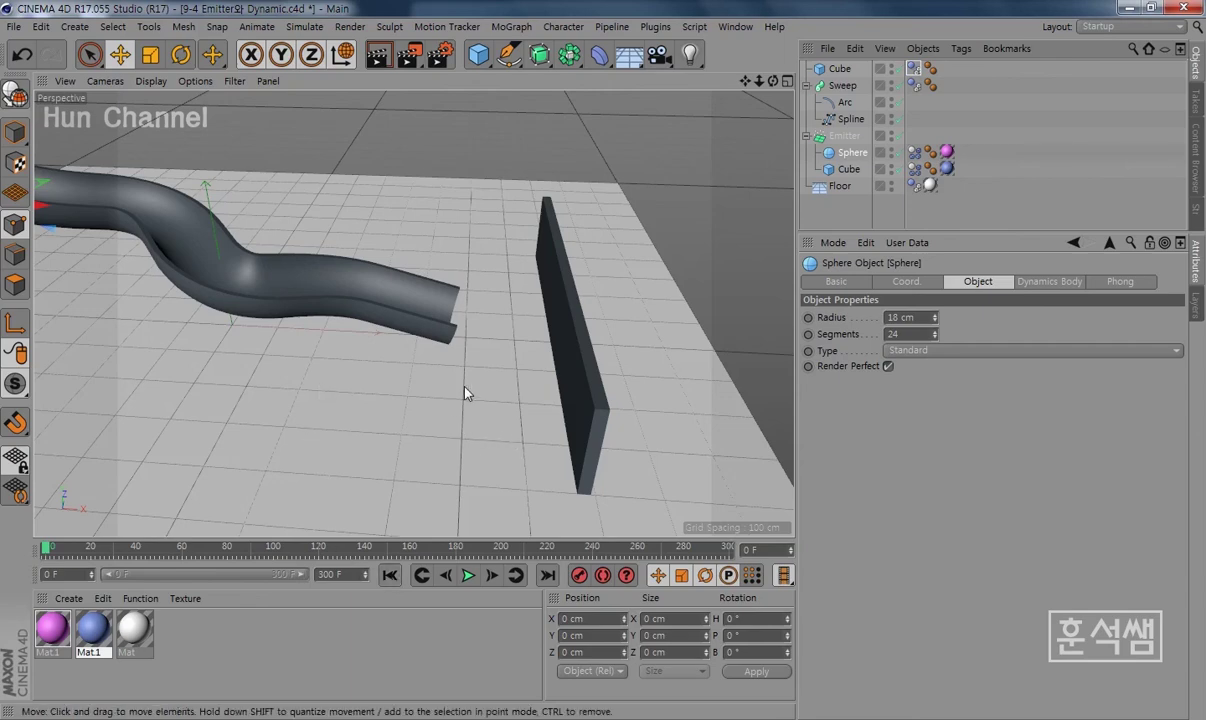
scroll(433, 390, "down", 3)
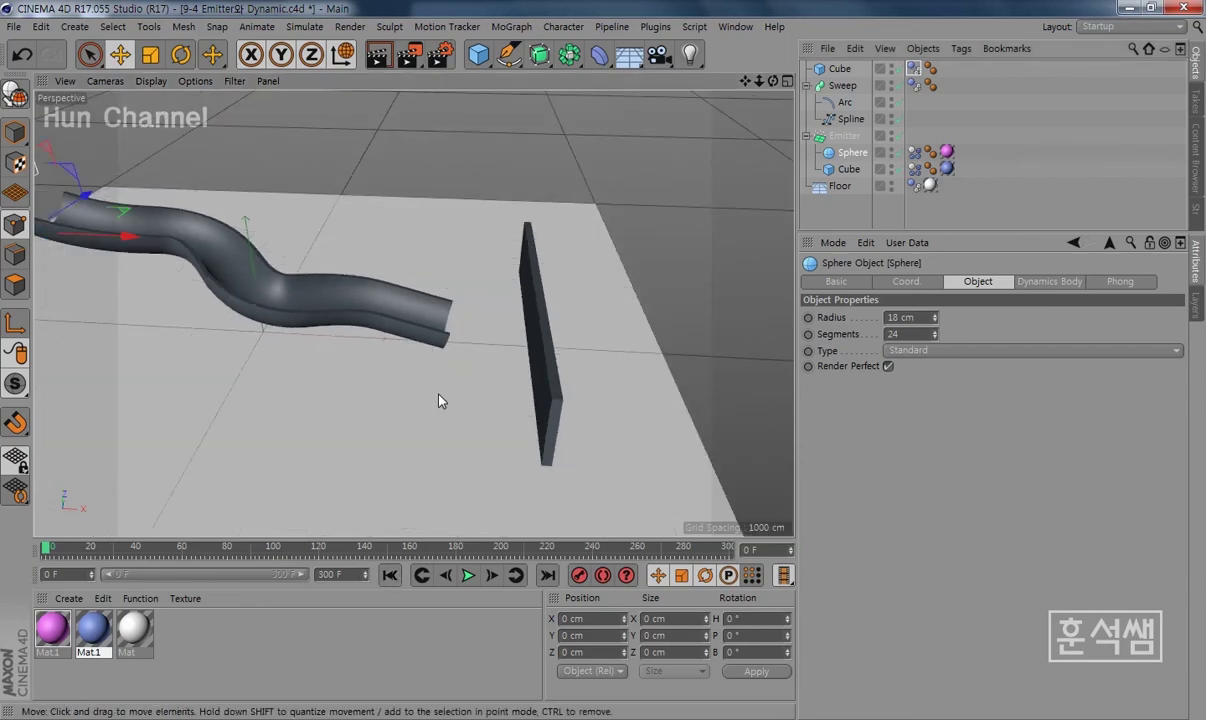
middle_click_drag(440, 400, 487, 422, "alt")
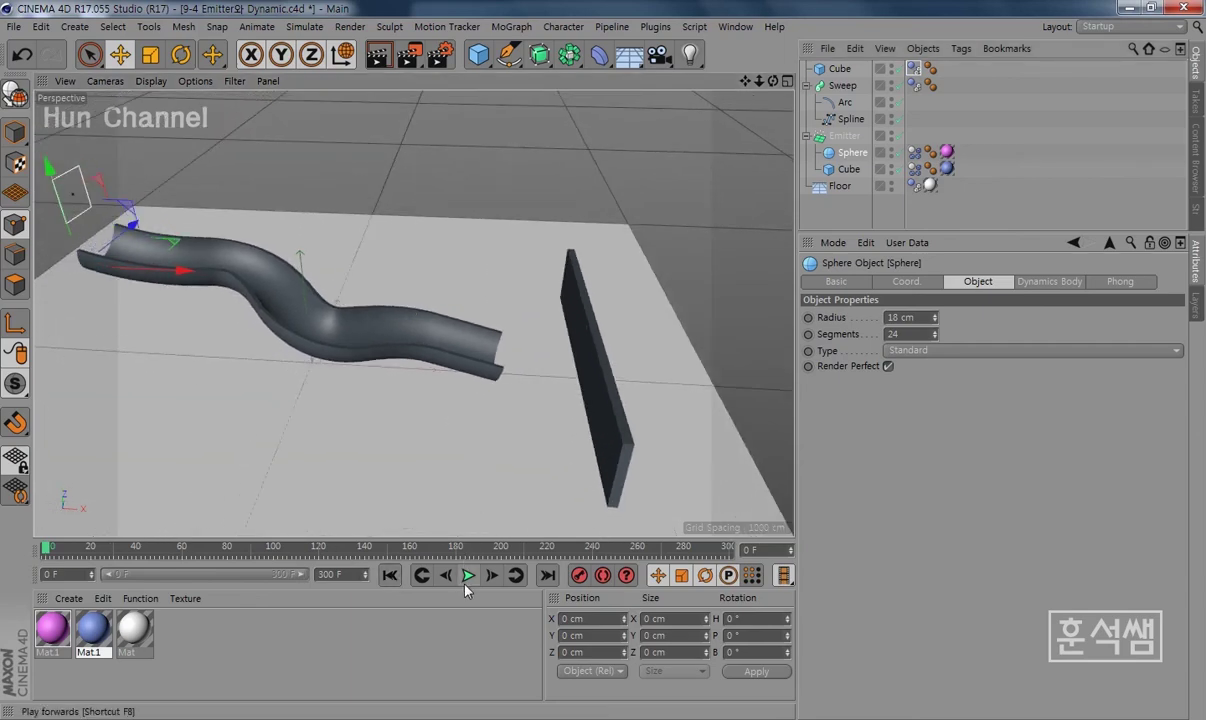
left_click(468, 577)
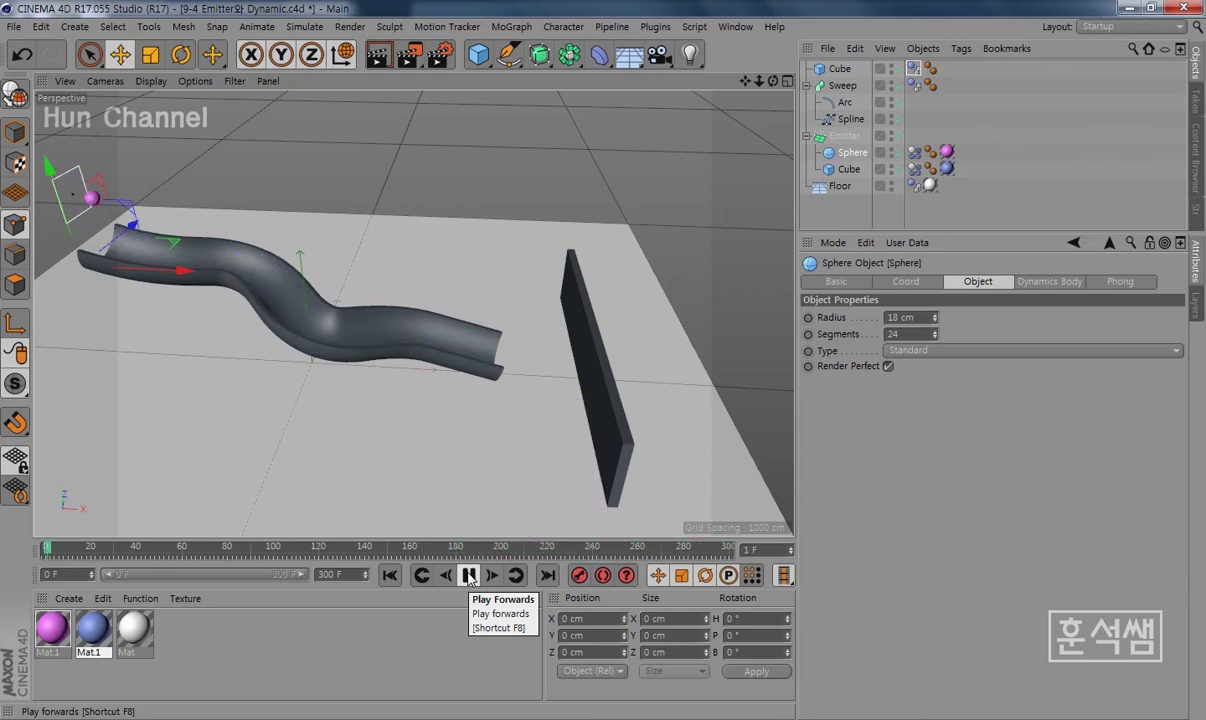
Step: Stop playback and slide the wall Cube along X toward the chute's end
left_click(469, 575)
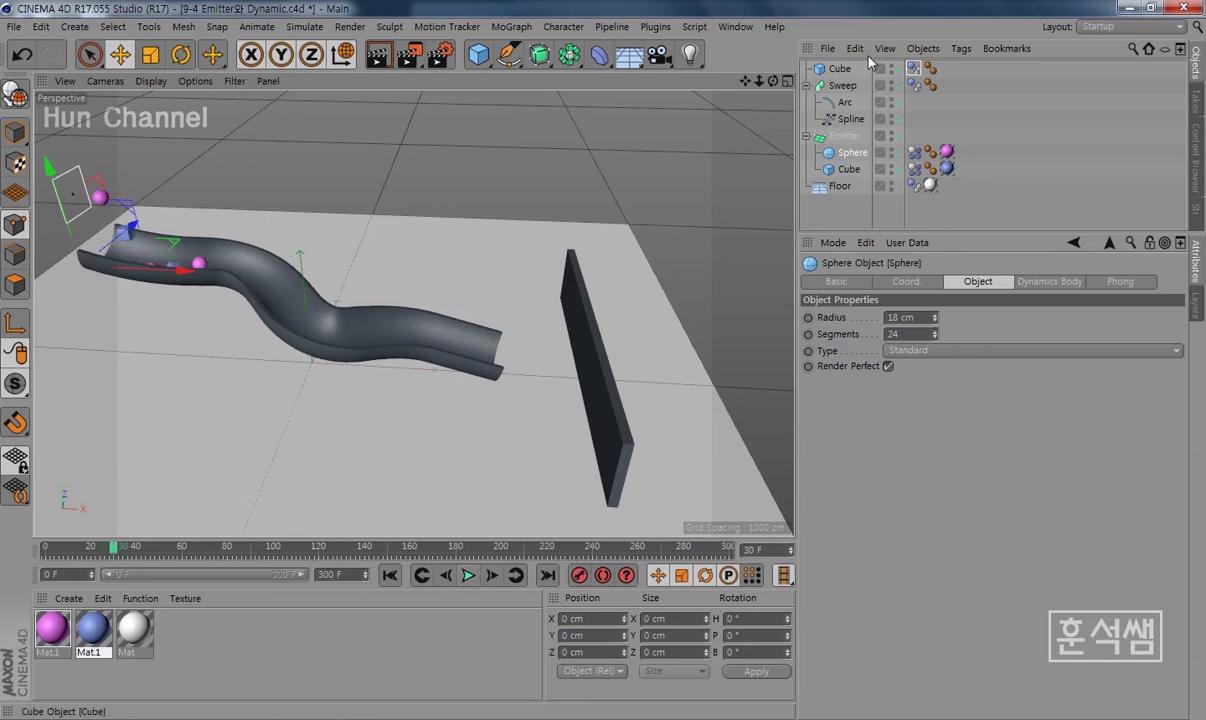
left_click(840, 68)
left_click_drag(700, 366, 643, 361)
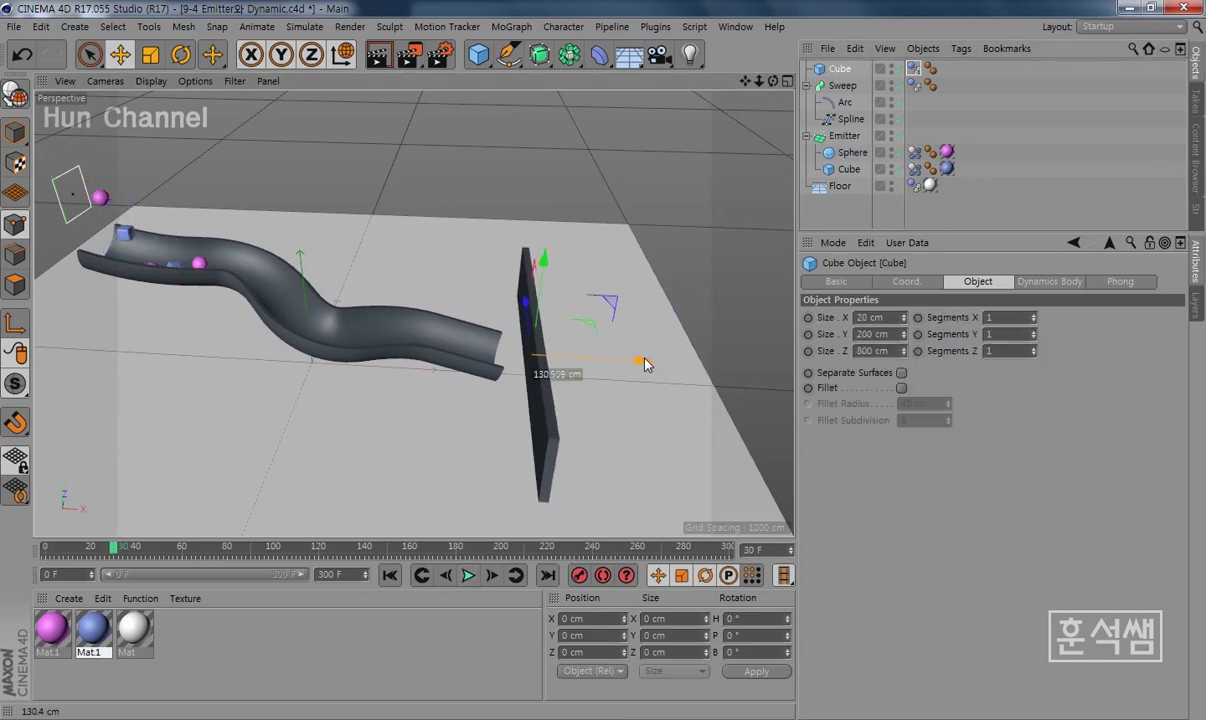
Step: Raise the emitter's particle Speed to 300 cm and play the simulation
left_click(849, 139)
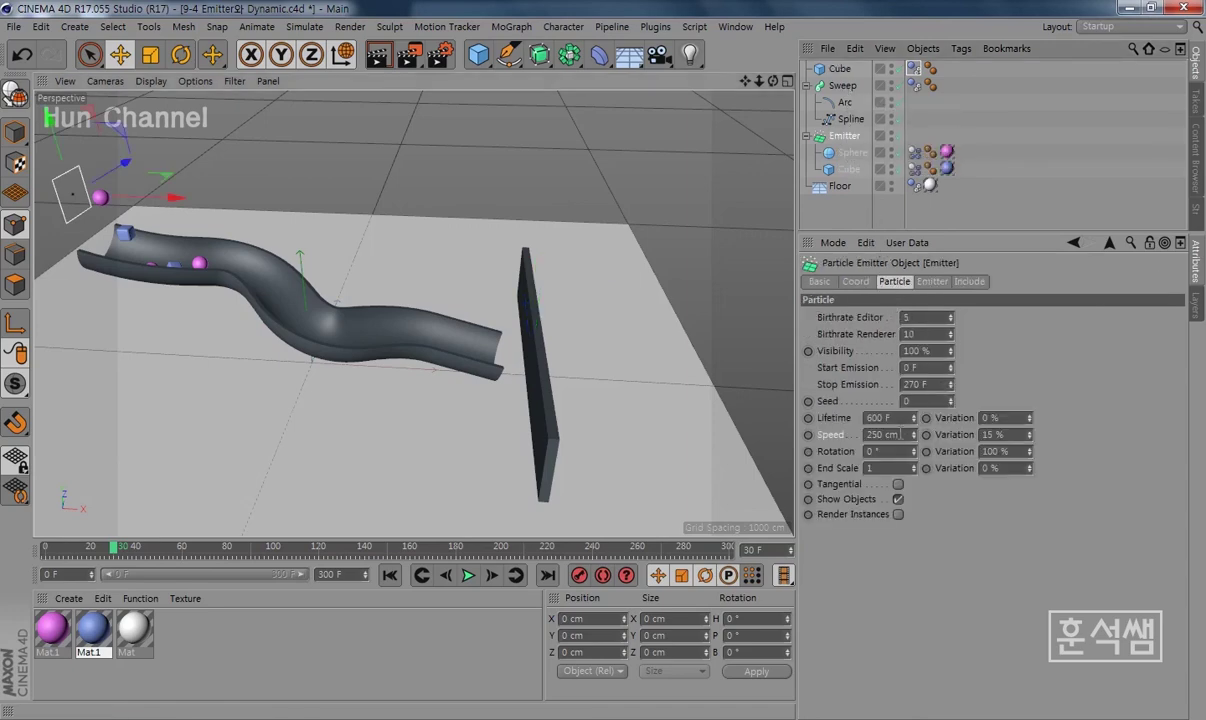
double_click(903, 436)
type("300")
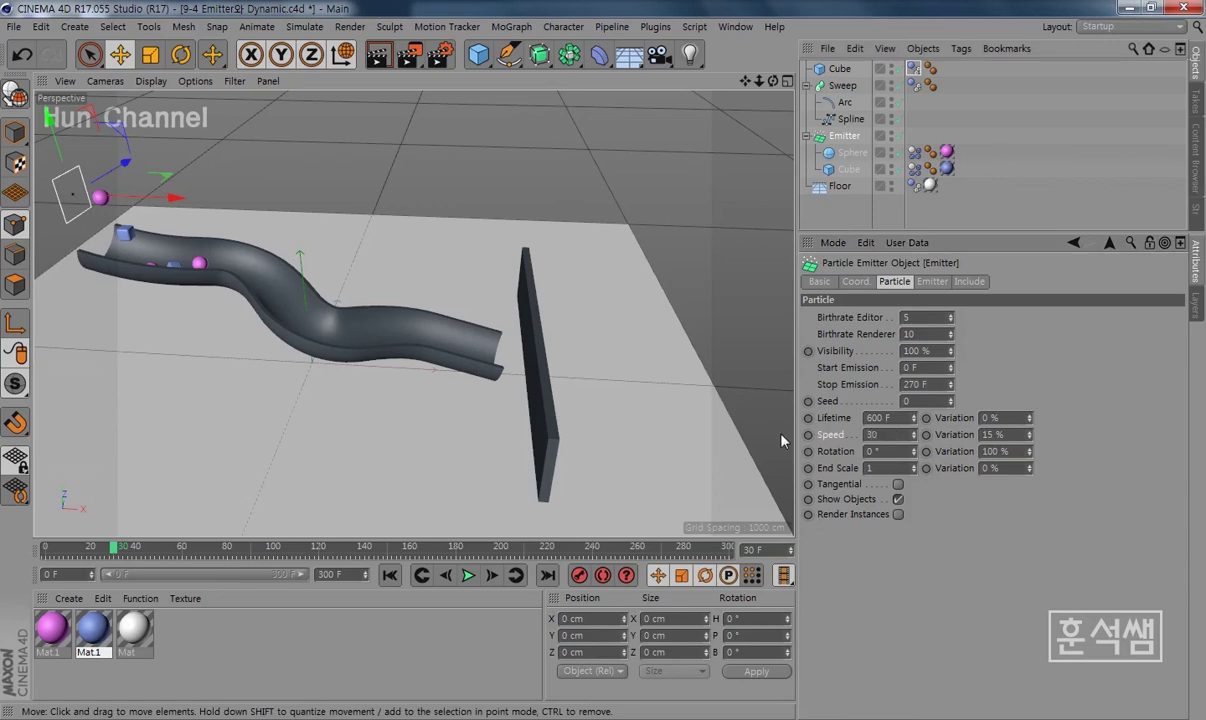
key("Return")
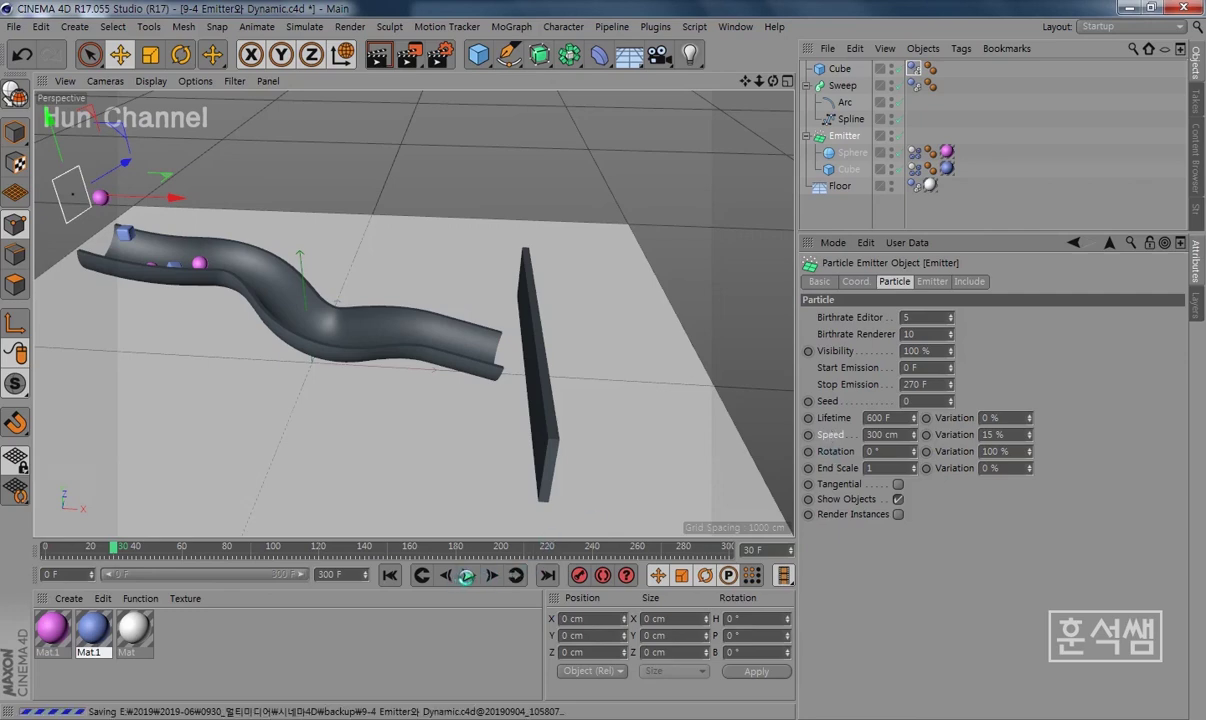
left_click(466, 576)
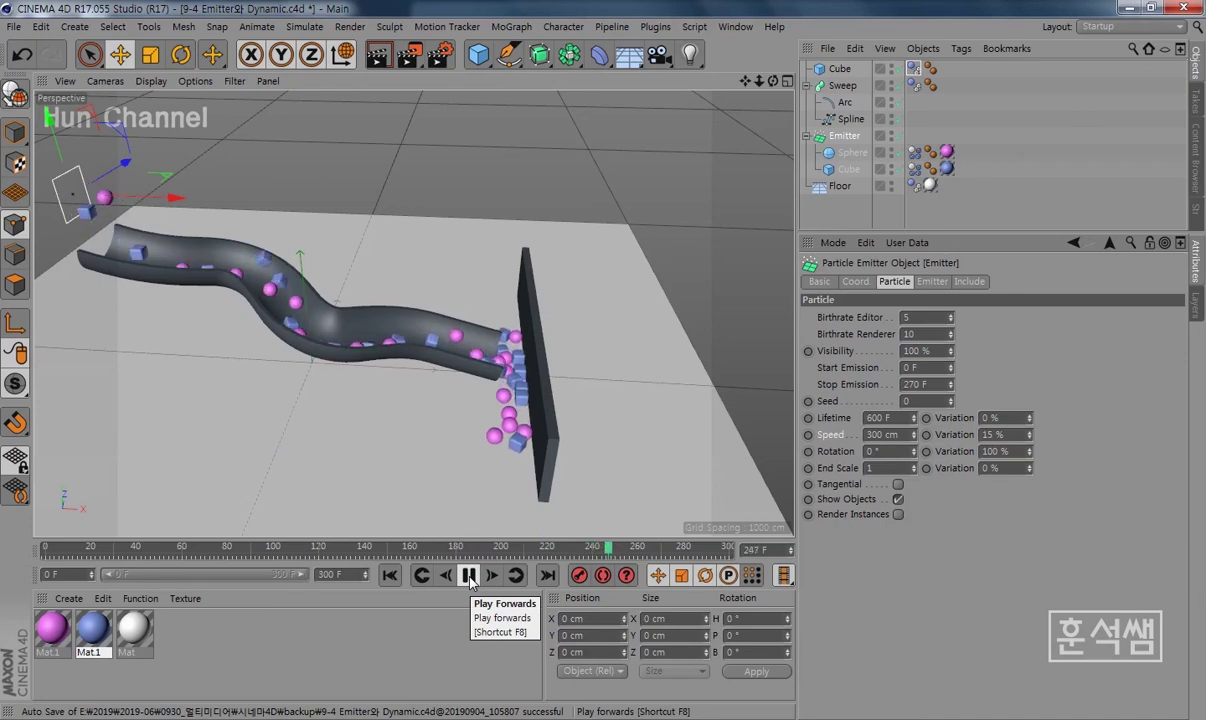
Step: Set the emitter's Birthrate Editor to 10 and play the simulation
left_click(469, 578)
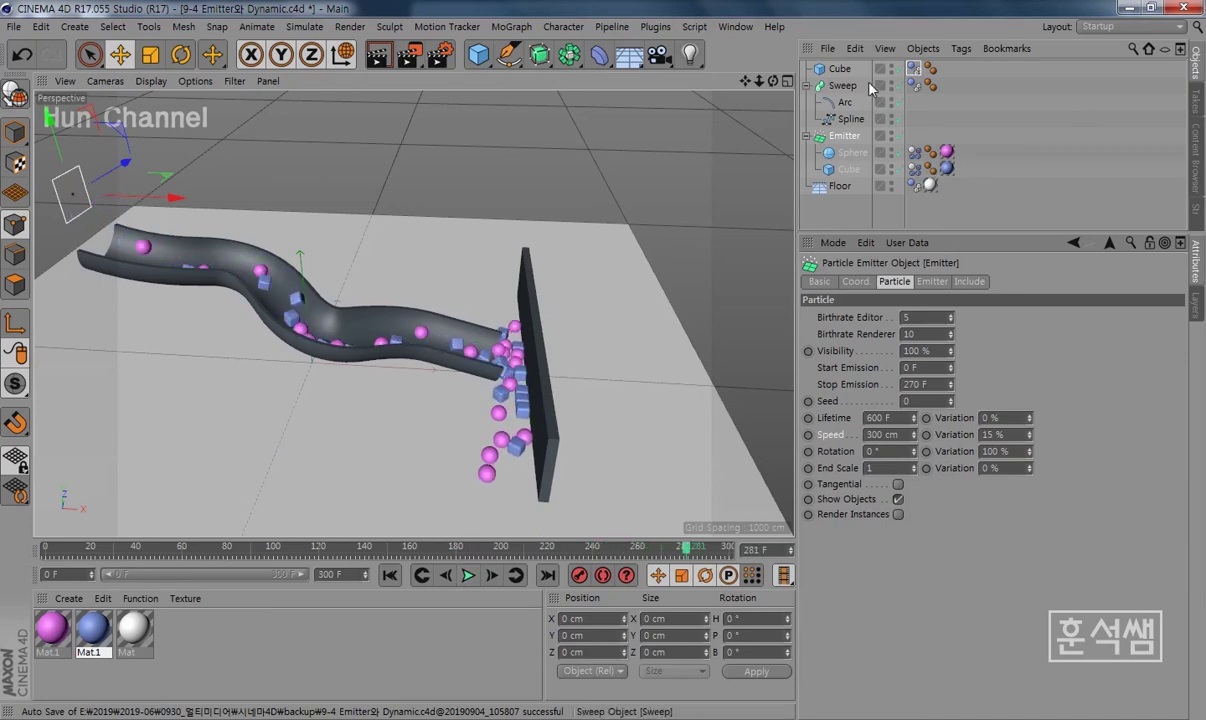
left_click(934, 318)
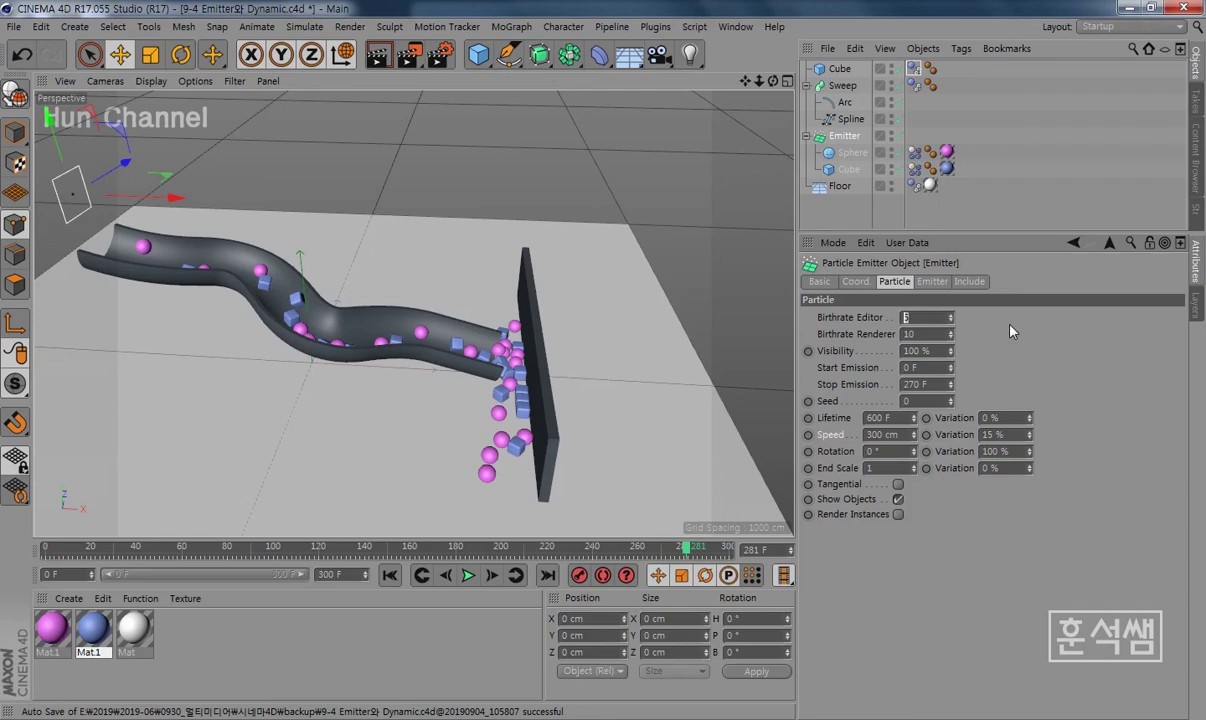
type("10")
key("Return")
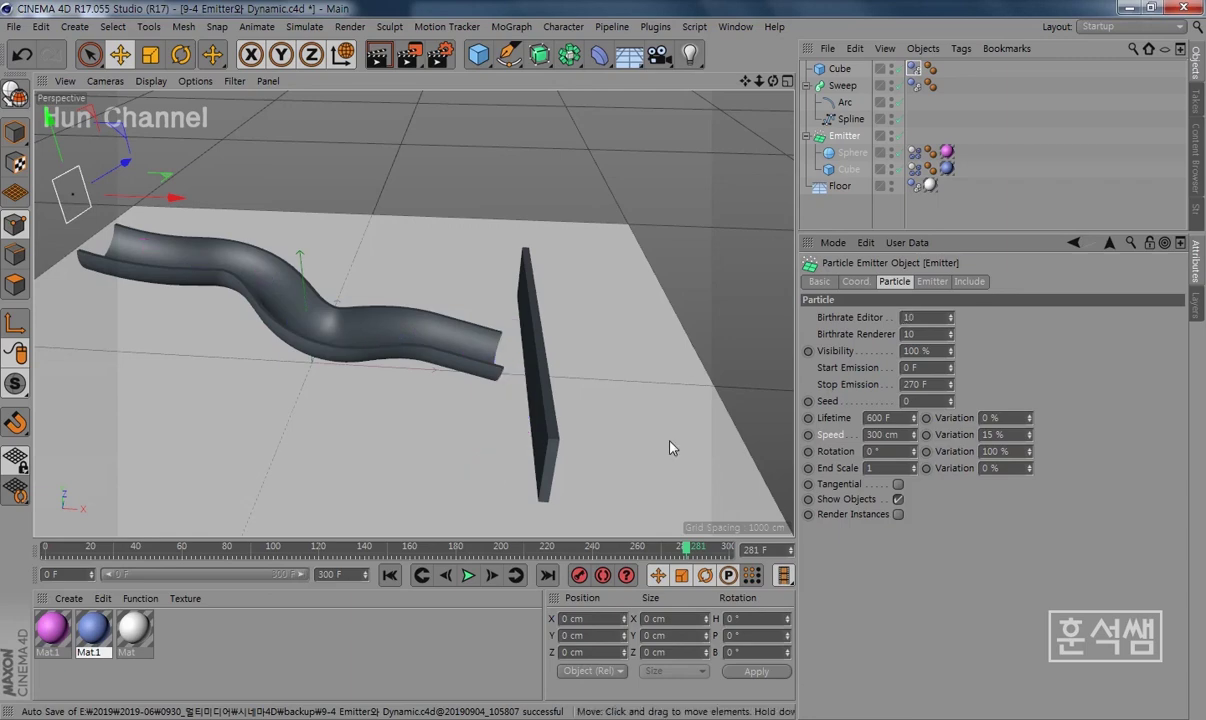
left_click(469, 576)
left_click(469, 576)
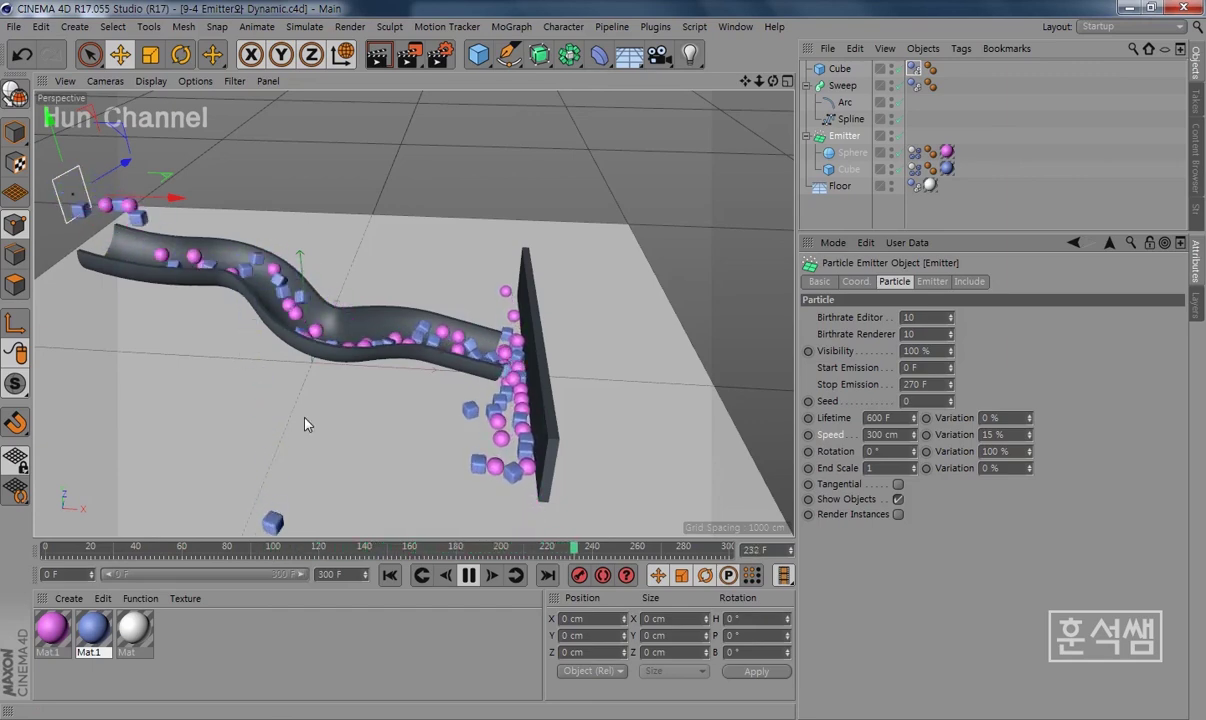
Step: Raise Birthrate Editor to 15 and replay the simulation from the start twice
left_click(468, 575)
left_click_drag(951, 317, 951, 305)
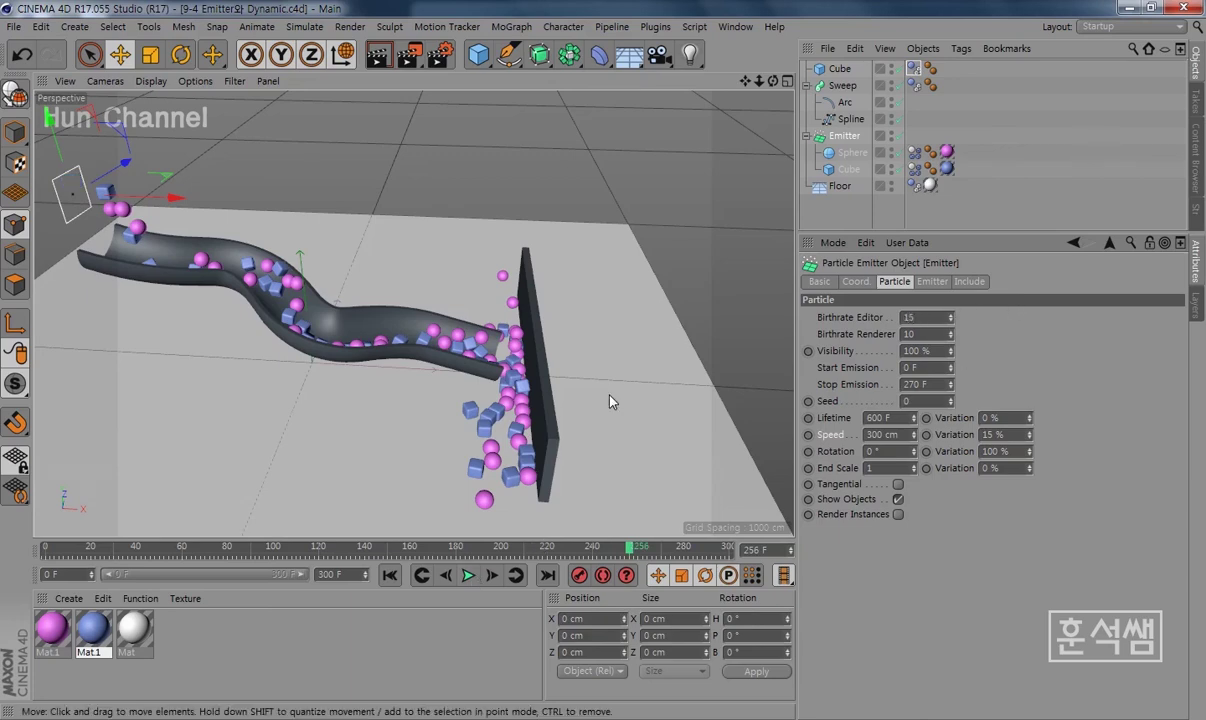
left_click(390, 575)
left_click(468, 575)
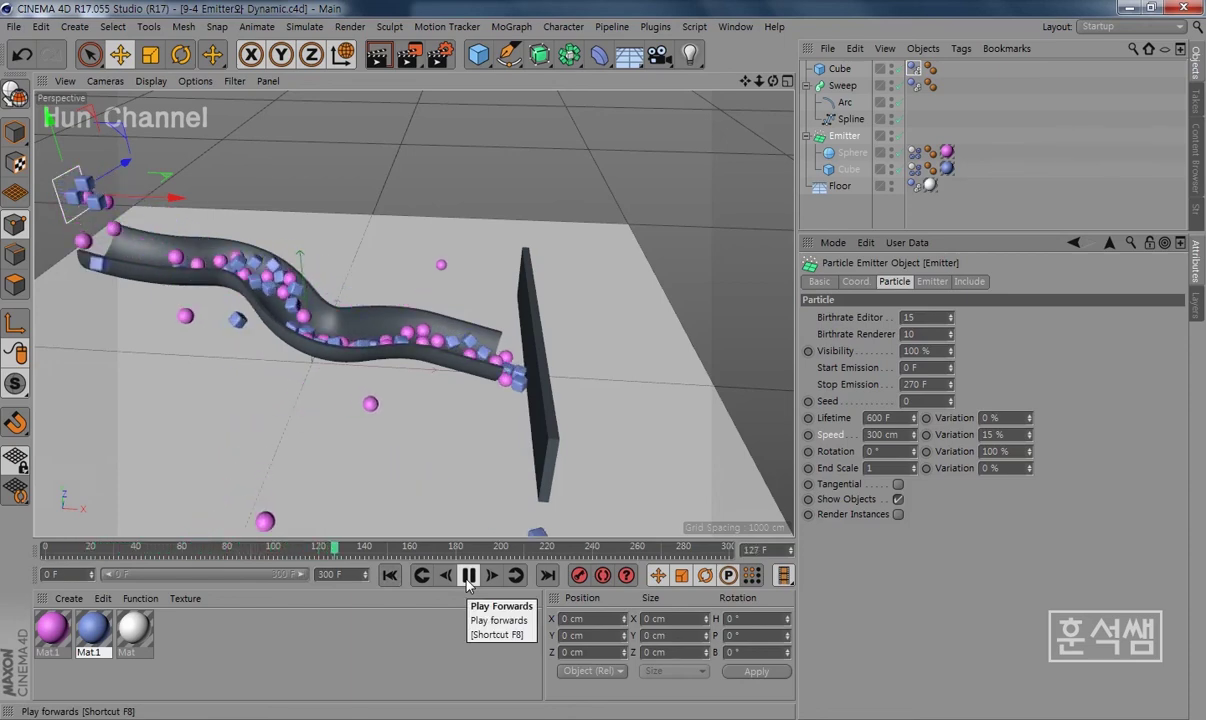
left_click(467, 577)
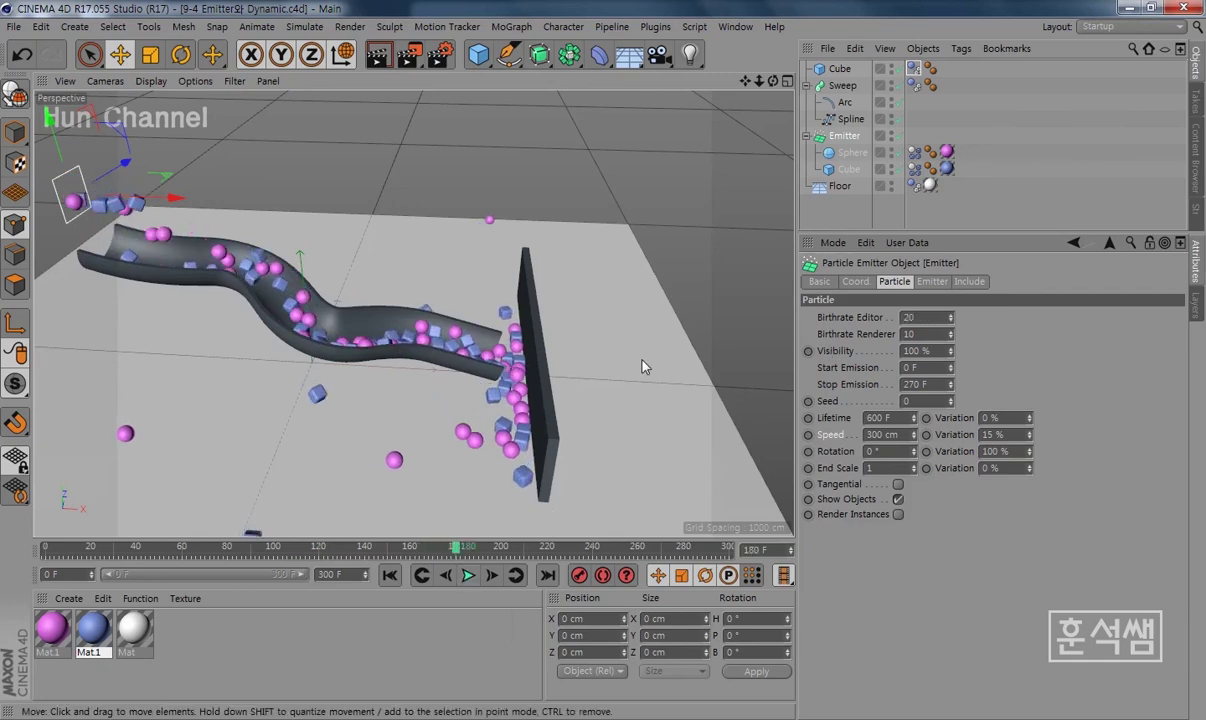
left_click(390, 575)
left_click(467, 576)
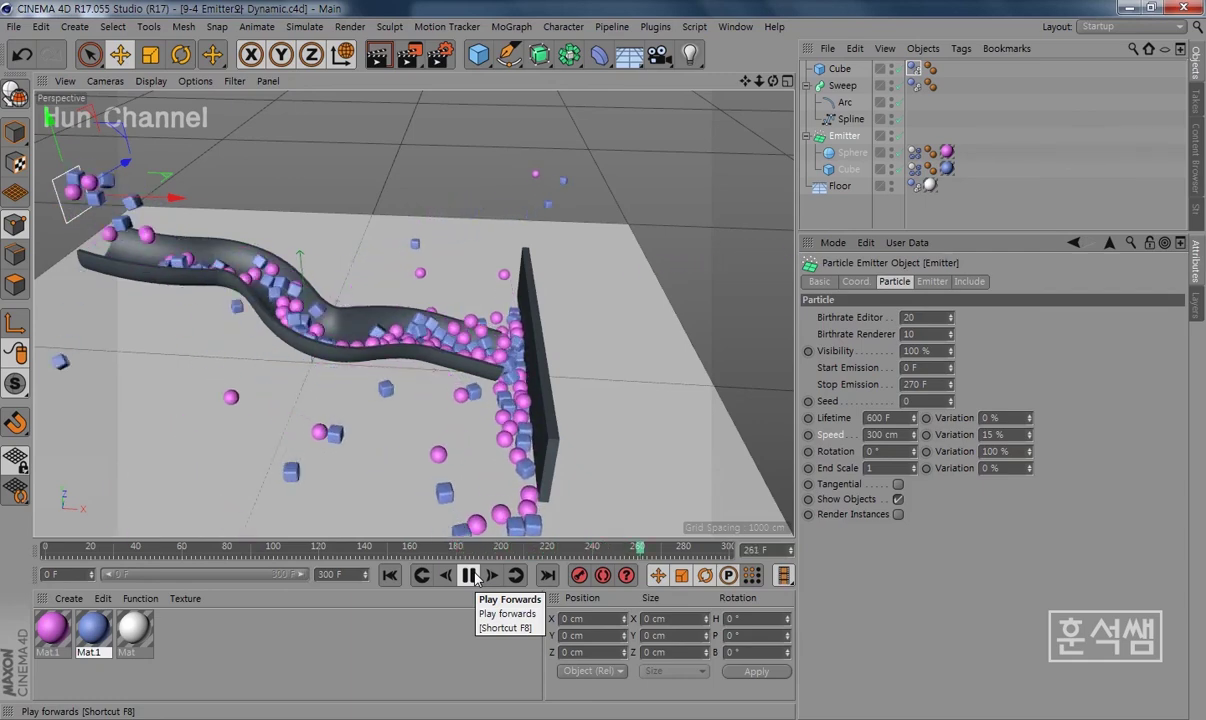
left_click(475, 577)
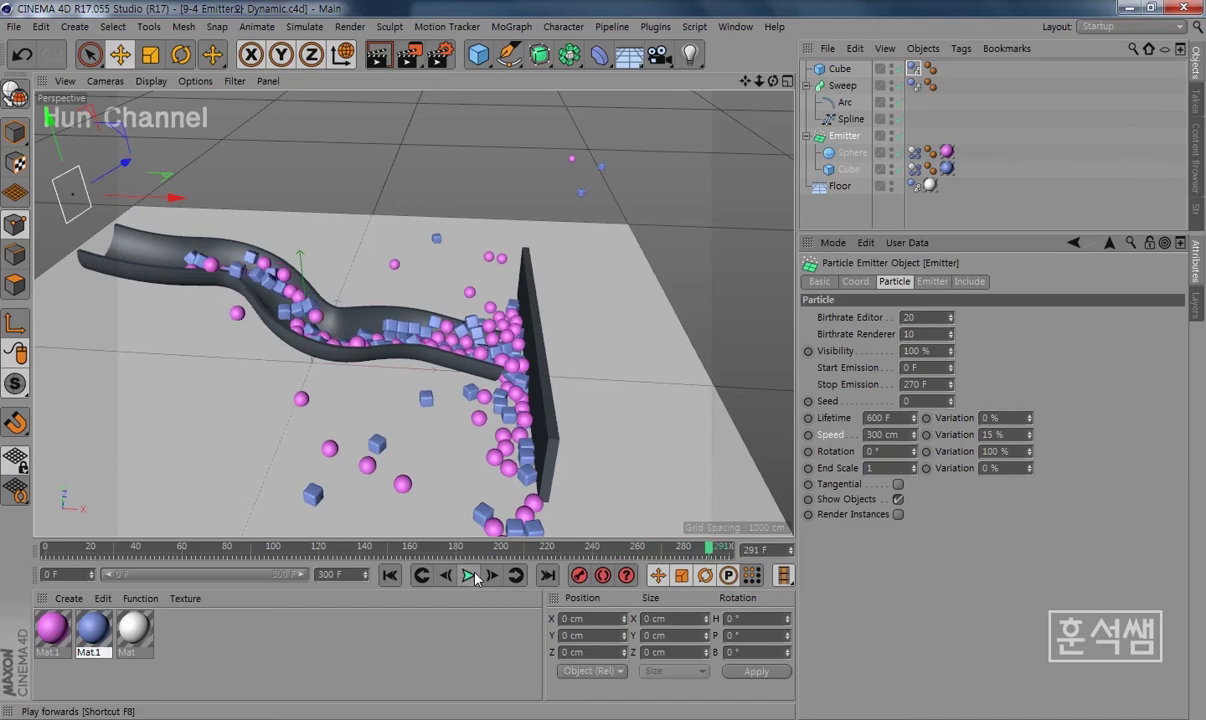